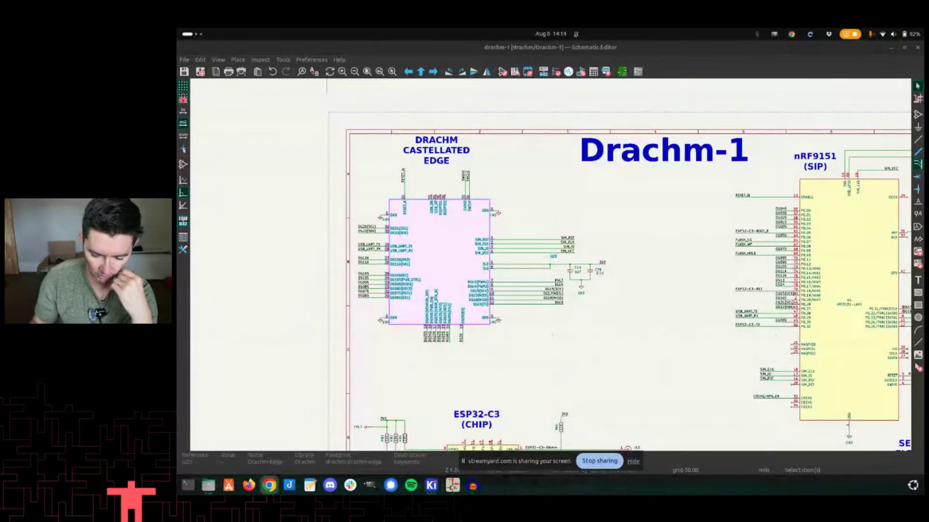
Leave the Drachm-1 sheet and view the root schematic with all the module and carrier board sheets.
{"action": "right_click", "coordinate": [651, 242]}
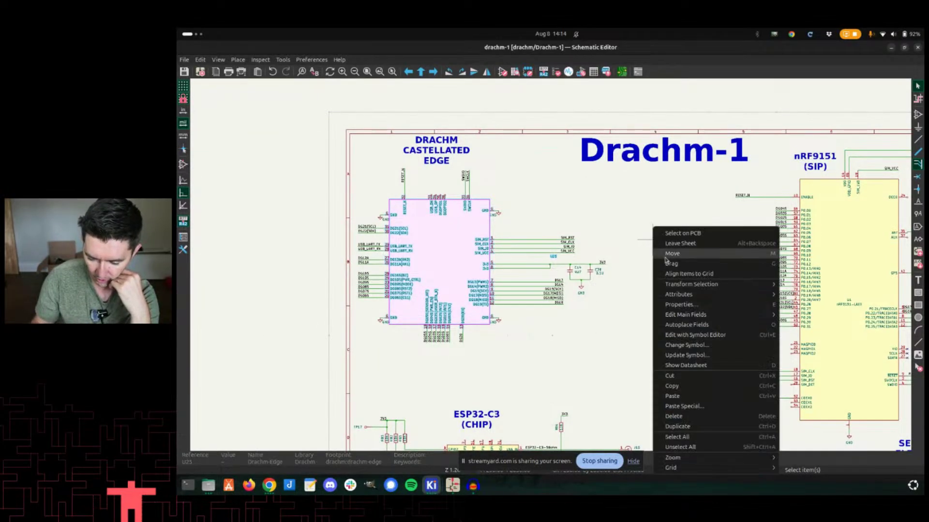
{"action": "left_click", "coordinate": [659, 245]}
{"action": "scroll", "coordinate": [551, 266], "scroll_direction": "down", "scroll_amount": 3}
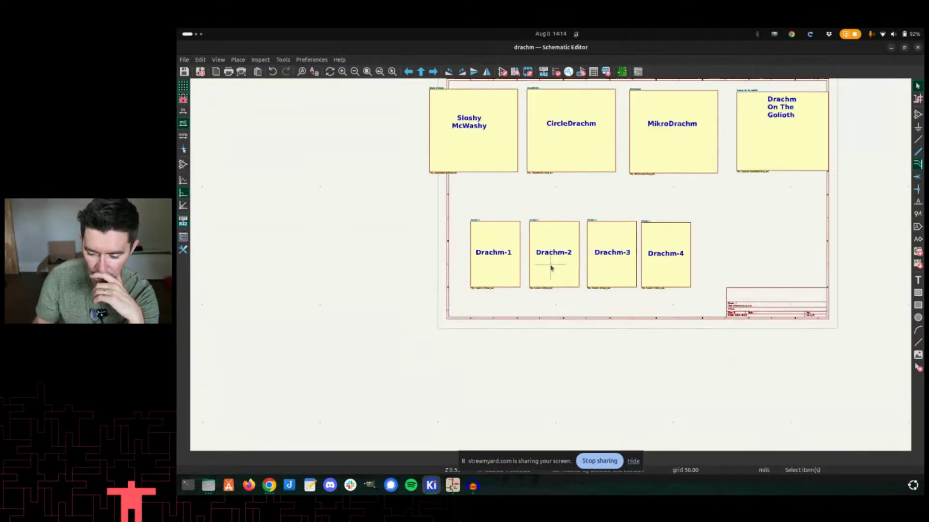
{"action": "scroll", "coordinate": [587, 241], "scroll_direction": "up", "scroll_amount": 3}
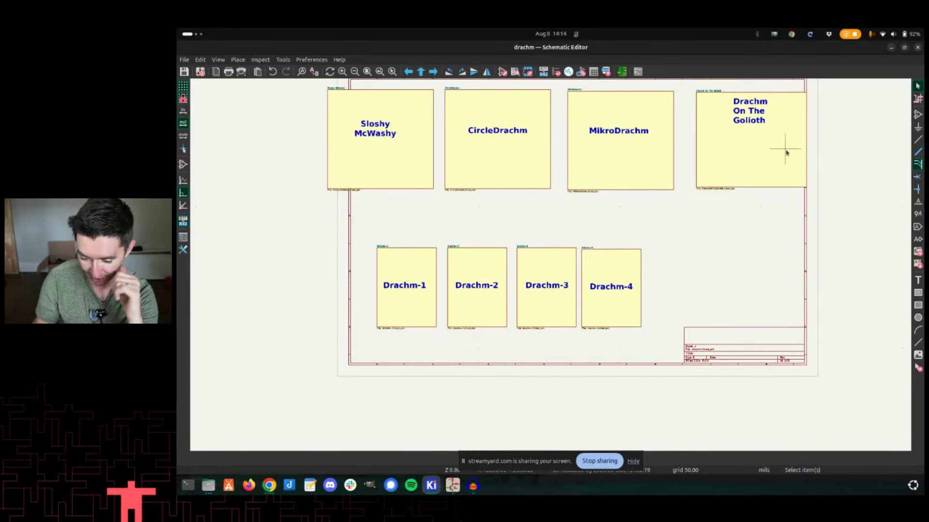
{"action": "scroll", "coordinate": [783, 147], "scroll_direction": "up", "scroll_amount": 2}
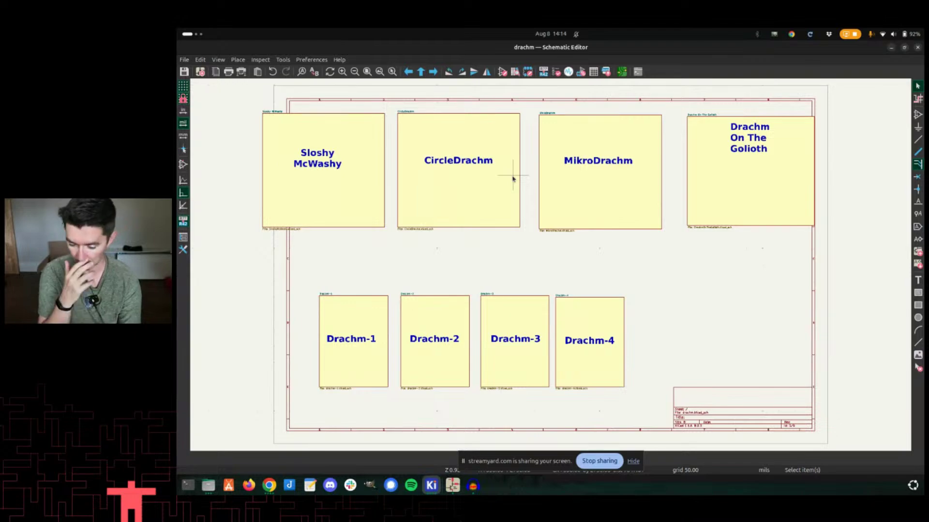
Open the CircleDrachm sheet from the root schematic and select its Drachm castellated edge symbol.
{"action": "key", "text": "alt+Tab"}
{"action": "key", "text": "alt+Tab"}
{"action": "key", "text": "alt+Tab"}
{"action": "key", "text": "alt+Tab"}
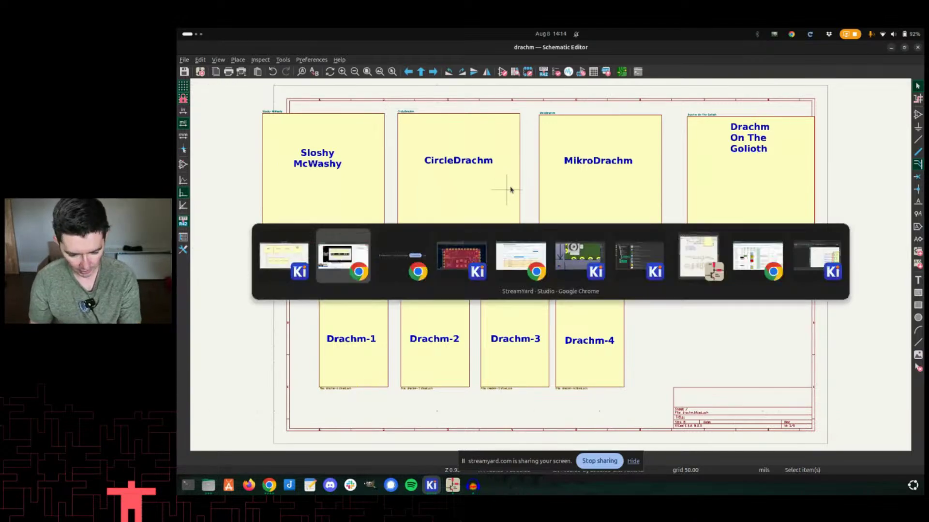
{"action": "key", "text": "alt+shift+Tab"}
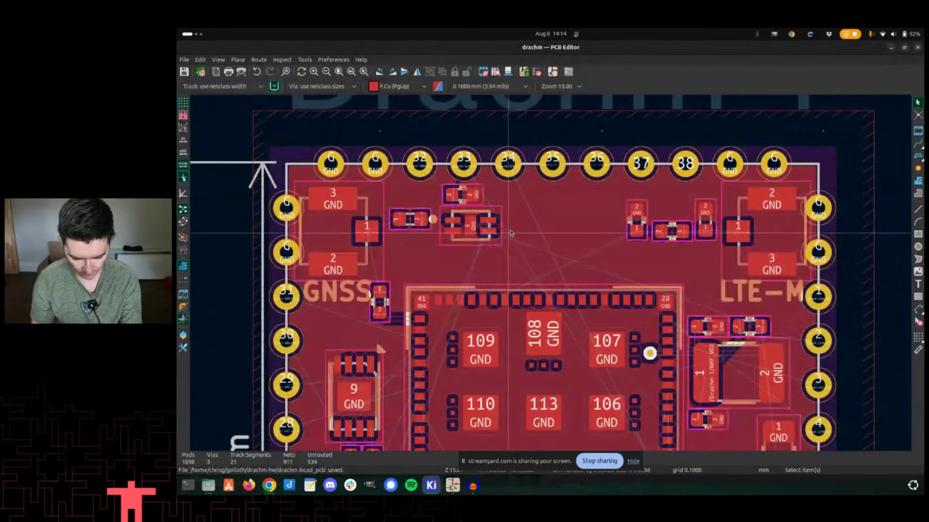
{"action": "key", "text": "alt+Tab"}
{"action": "double_click", "coordinate": [489, 203]}
{"action": "left_click", "coordinate": [551, 276]}
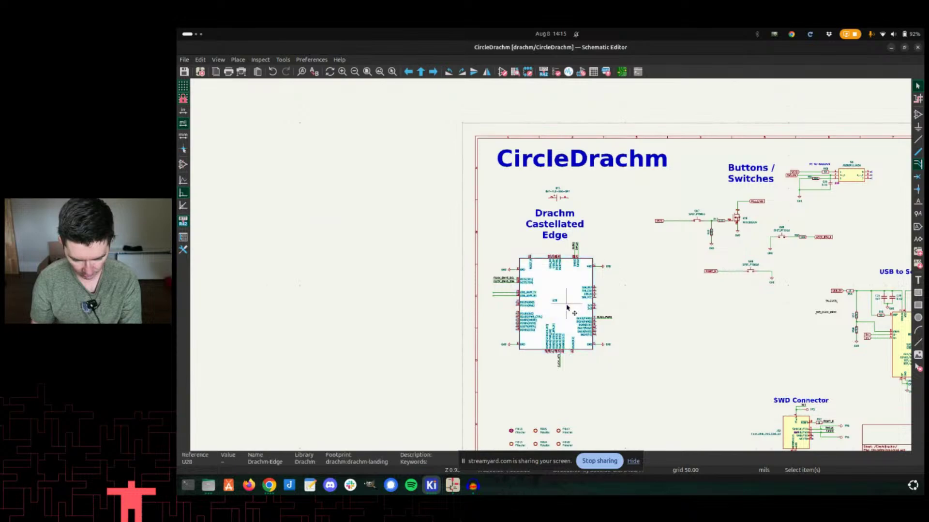
Switch to the PCB editor and inspect the CircleDrachm layout around the Drachm landing footprint.
{"action": "key", "text": "alt+Tab"}
{"action": "scroll", "coordinate": [551, 276], "scroll_direction": "down", "scroll_amount": 3}
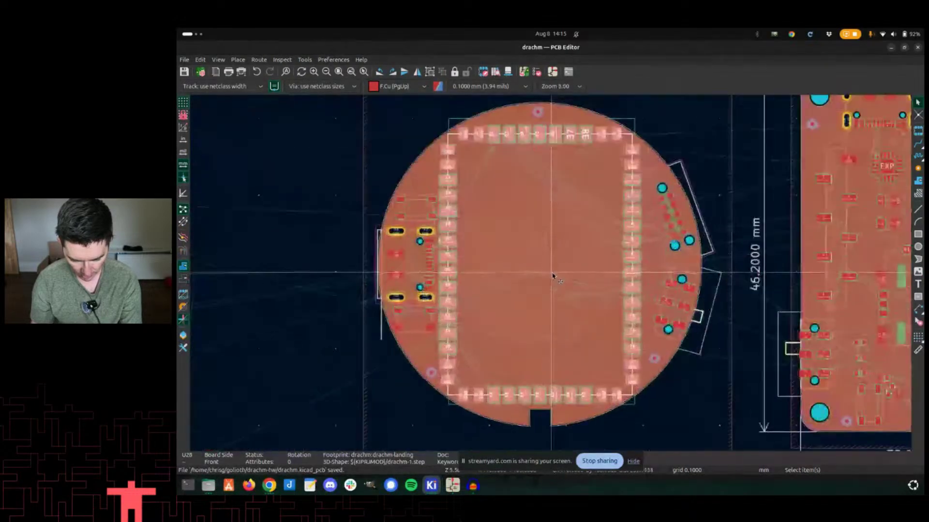
{"action": "scroll", "coordinate": [527, 232], "scroll_direction": "up", "scroll_amount": 3}
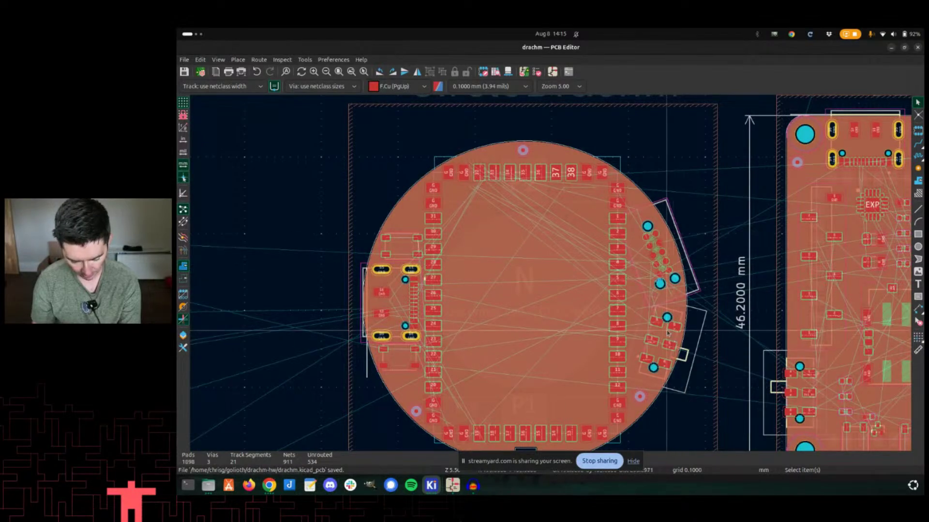
Open the 3D viewer and examine the front of the CircleDrachm board with its mounted Drachm module.
{"action": "key", "text": "alt+3"}
{"action": "scroll", "coordinate": [514, 181], "scroll_direction": "down", "scroll_amount": 3}
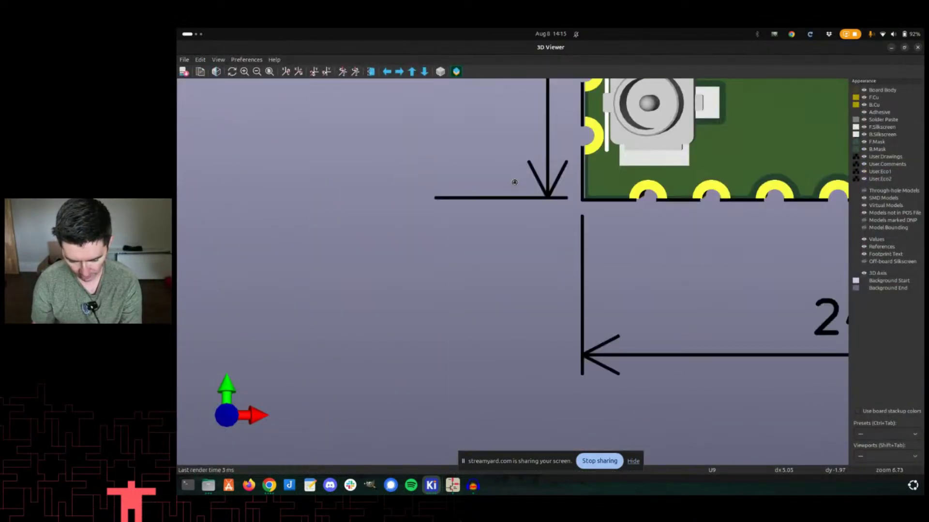
{"action": "scroll", "coordinate": [511, 141], "scroll_direction": "down", "scroll_amount": 2}
{"action": "scroll", "coordinate": [574, 238], "scroll_direction": "down", "scroll_amount": 2}
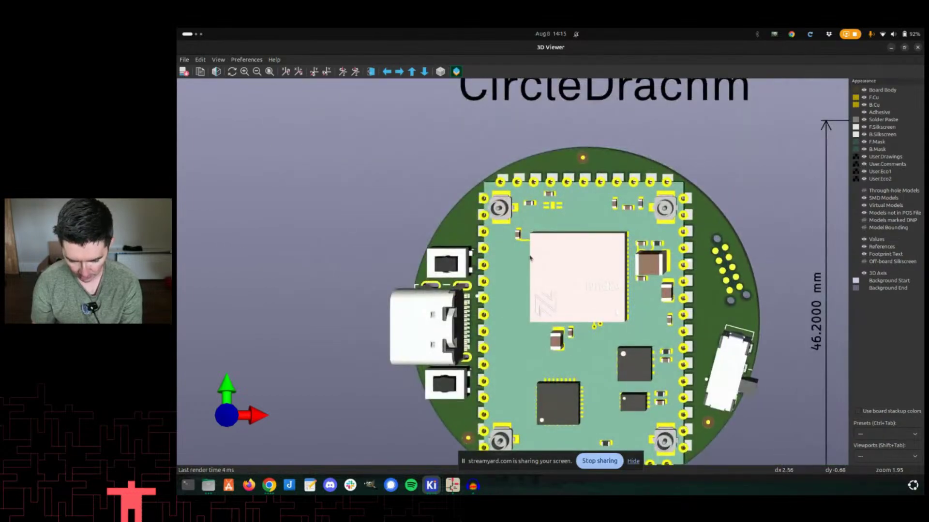
{"action": "middle_click_drag", "start_coordinate": [566, 287], "coordinate": [573, 246]}
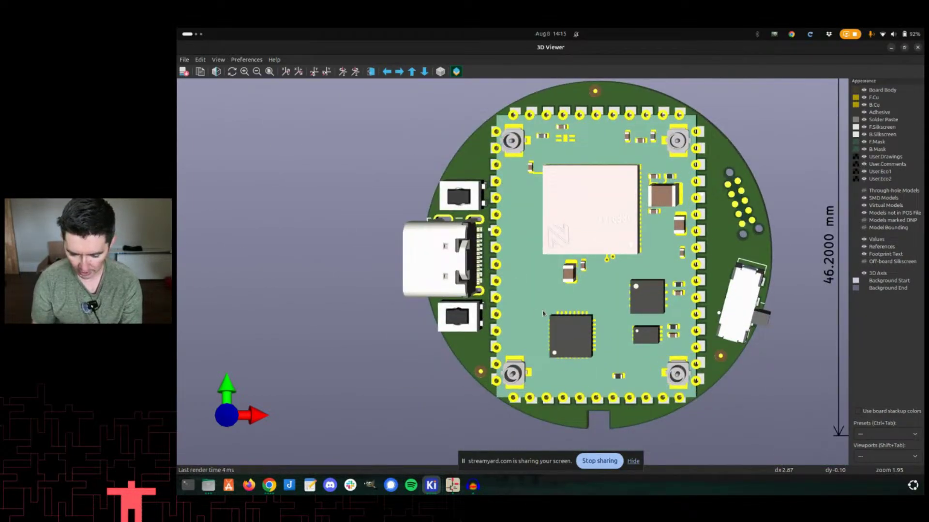
{"action": "left_click_drag", "start_coordinate": [595, 235], "coordinate": [612, 277]}
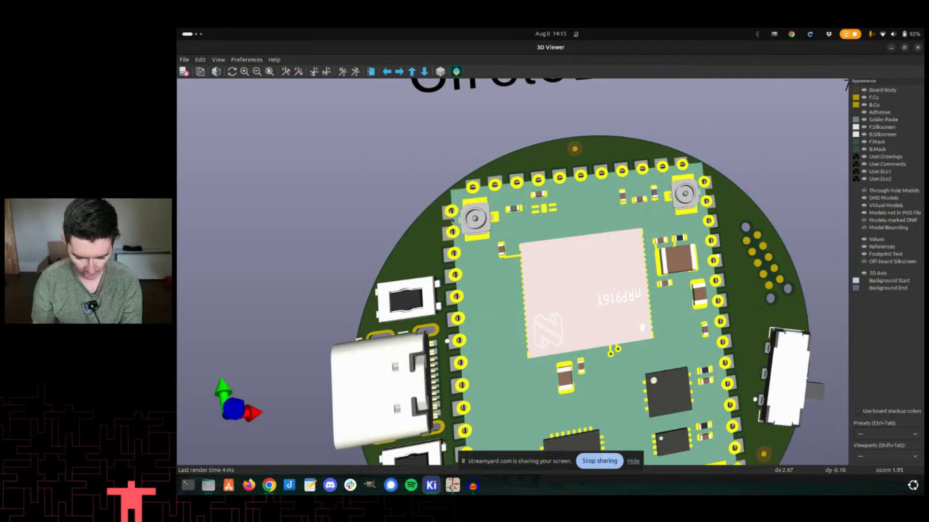
{"action": "middle_click_drag", "start_coordinate": [504, 145], "coordinate": [498, 395]}
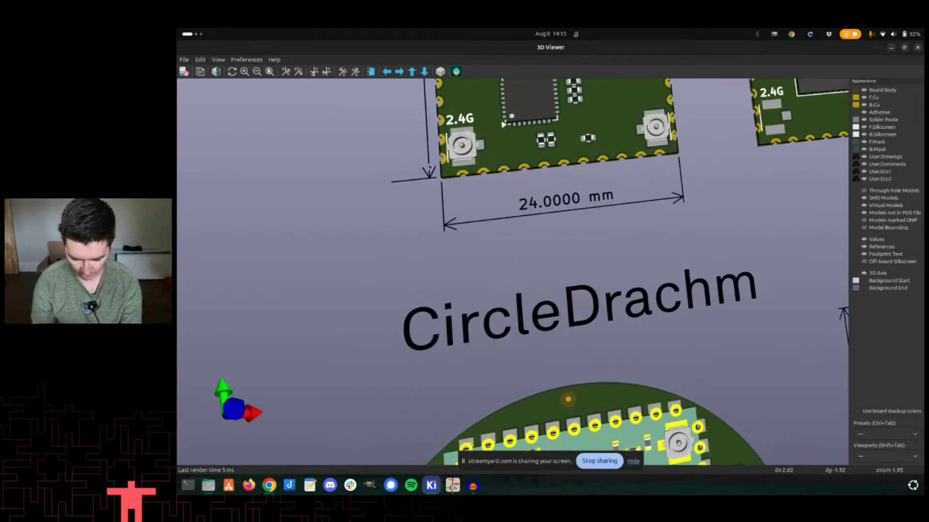
{"action": "middle_click_drag", "start_coordinate": [601, 377], "coordinate": [600, 136]}
{"action": "middle_click_drag", "start_coordinate": [621, 457], "coordinate": [609, 300]}
{"action": "scroll", "coordinate": [609, 300], "scroll_direction": "down", "scroll_amount": 3}
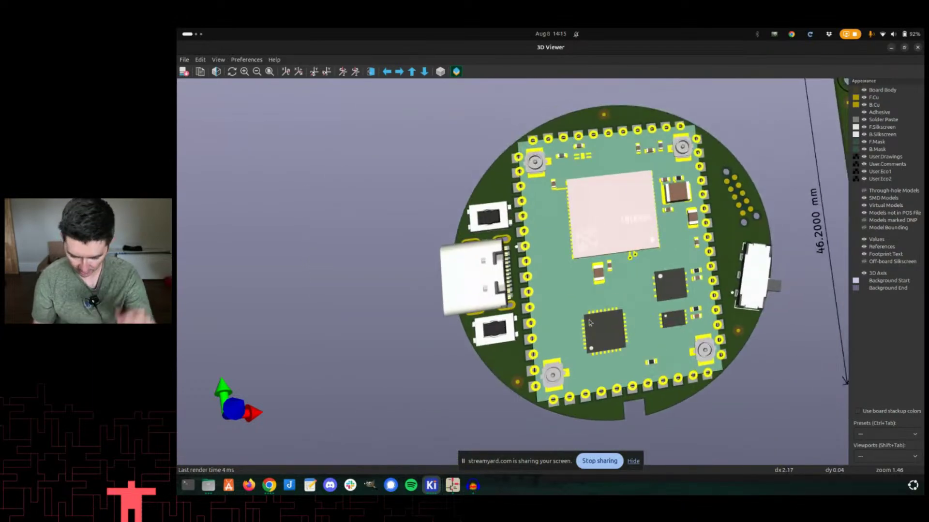
Flip the 3D view to the underside and examine the back of the CircleDrachm board around its battery holder.
{"action": "left_click_drag", "start_coordinate": [590, 323], "coordinate": [617, 238]}
{"action": "scroll", "coordinate": [588, 285], "scroll_direction": "down", "scroll_amount": 10}
{"action": "key", "text": "shift+z"}
{"action": "scroll", "coordinate": [605, 237], "scroll_direction": "down", "scroll_amount": 3}
{"action": "middle_click_drag", "start_coordinate": [767, 114], "coordinate": [454, 319]}
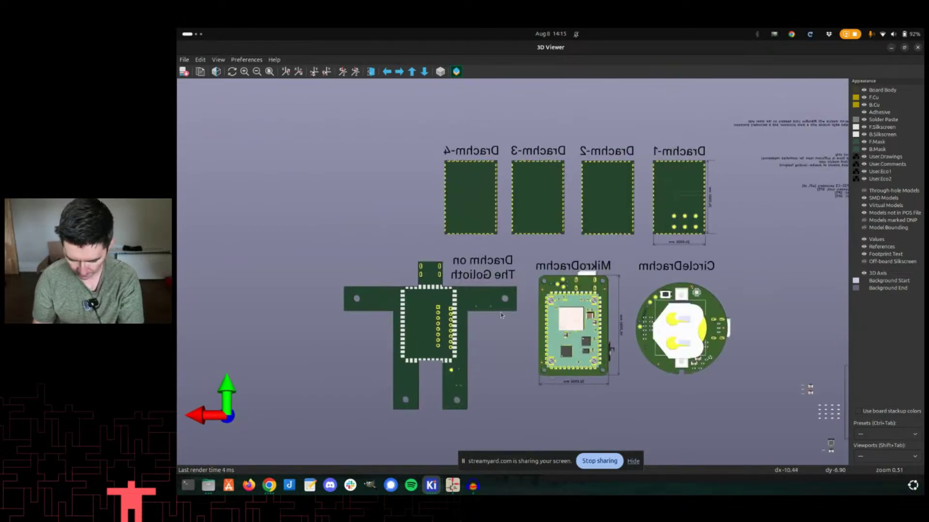
{"action": "scroll", "coordinate": [641, 323], "scroll_direction": "up", "scroll_amount": 4}
{"action": "middle_click_drag", "start_coordinate": [622, 367], "coordinate": [612, 321]}
{"action": "middle_click_drag", "start_coordinate": [609, 417], "coordinate": [614, 319]}
{"action": "scroll", "coordinate": [613, 354], "scroll_direction": "up", "scroll_amount": 5}
{"action": "middle_click_drag", "start_coordinate": [483, 375], "coordinate": [508, 285]}
{"action": "middle_click_drag", "start_coordinate": [456, 392], "coordinate": [522, 286]}
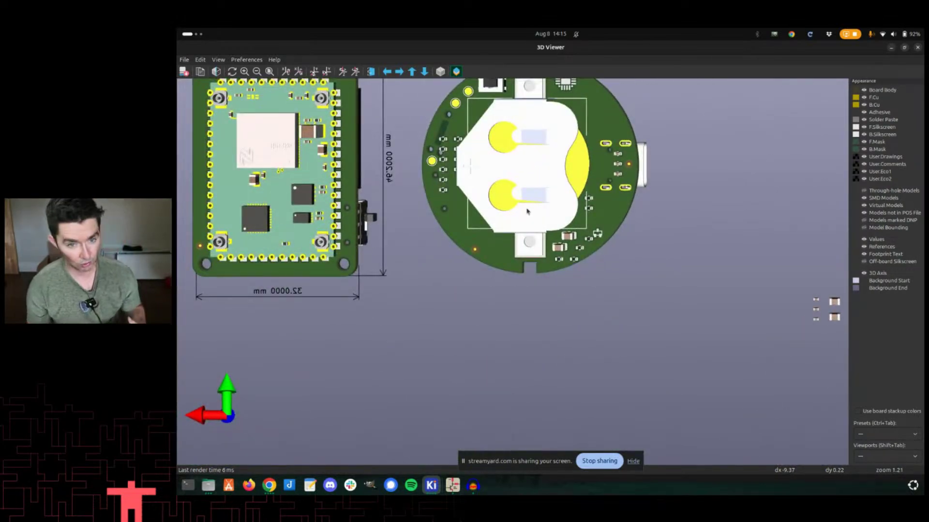
{"action": "middle_click_drag", "start_coordinate": [523, 211], "coordinate": [547, 265]}
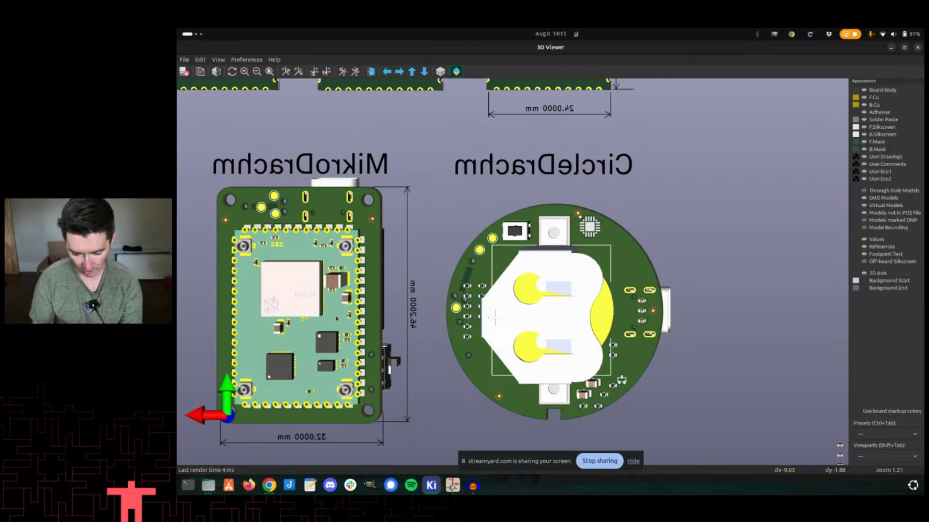
Return the 3D view to the front side and examine the CircleDrachm and MikroDrachm boards together.
{"action": "left_click_drag", "start_coordinate": [534, 207], "coordinate": [203, 256]}
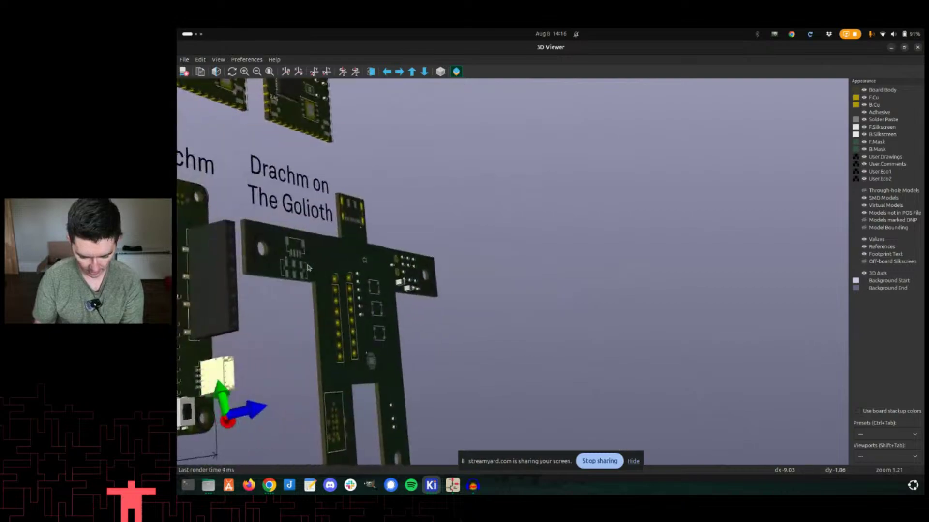
{"action": "scroll", "coordinate": [452, 281], "scroll_direction": "down", "scroll_amount": 5}
{"action": "left_click_drag", "start_coordinate": [422, 261], "coordinate": [296, 265]}
{"action": "middle_click_drag", "start_coordinate": [363, 241], "coordinate": [544, 262]}
{"action": "scroll", "coordinate": [484, 290], "scroll_direction": "up", "scroll_amount": 3}
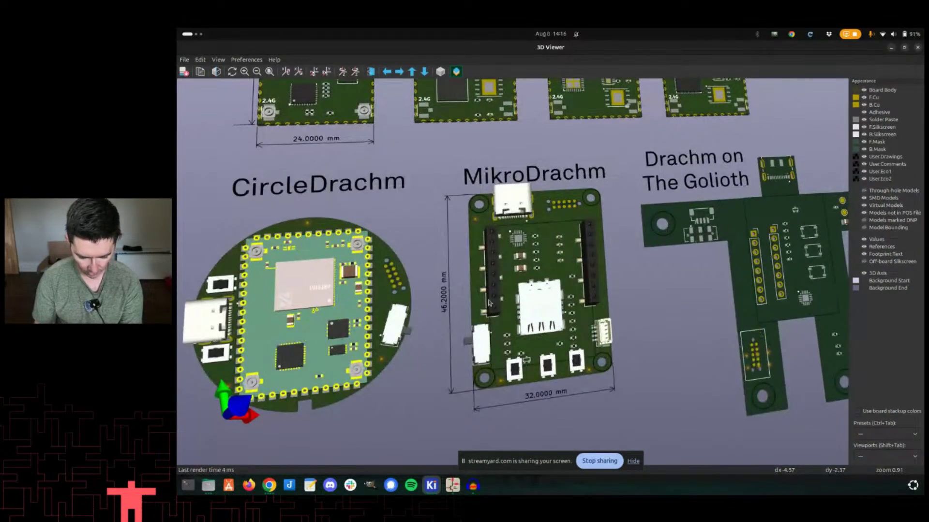
{"action": "scroll", "coordinate": [486, 295], "scroll_direction": "up", "scroll_amount": 1}
{"action": "middle_click_drag", "start_coordinate": [441, 277], "coordinate": [502, 255]}
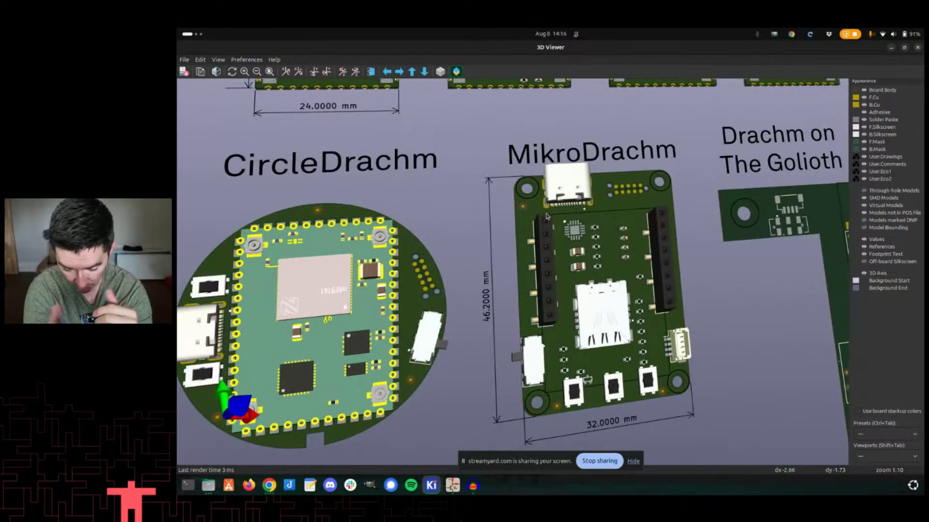
Examine the Drachm on The Golioth board next to MikroDrachm in 3D.
{"action": "mouse_move", "coordinate": [696, 260]}
{"action": "middle_mouse_down"}
{"action": "mouse_move", "coordinate": [386, 217]}
{"action": "mouse_move", "coordinate": [477, 220]}
{"action": "mouse_move", "coordinate": [492, 263]}
{"action": "middle_mouse_up"}
{"action": "scroll", "coordinate": [492, 263], "scroll_direction": "down", "scroll_amount": 3}
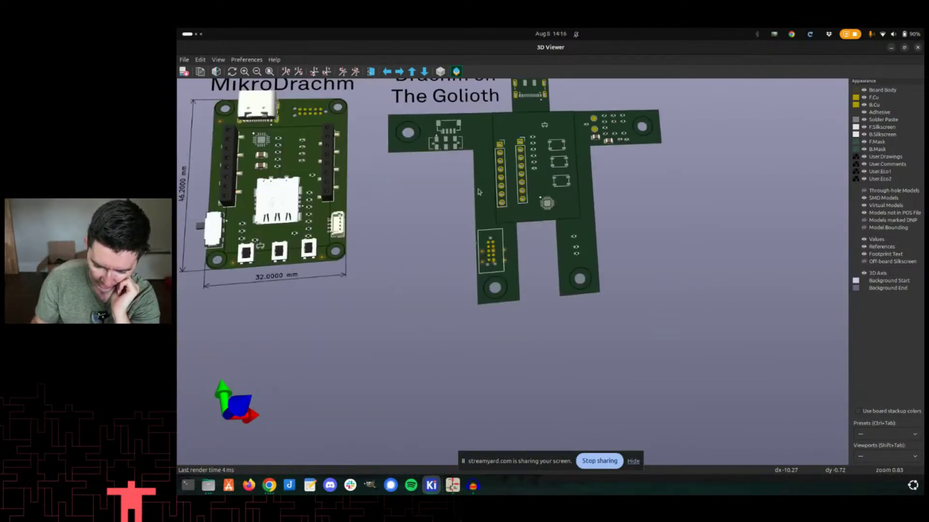
{"action": "middle_click_drag", "start_coordinate": [500, 125], "coordinate": [513, 156]}
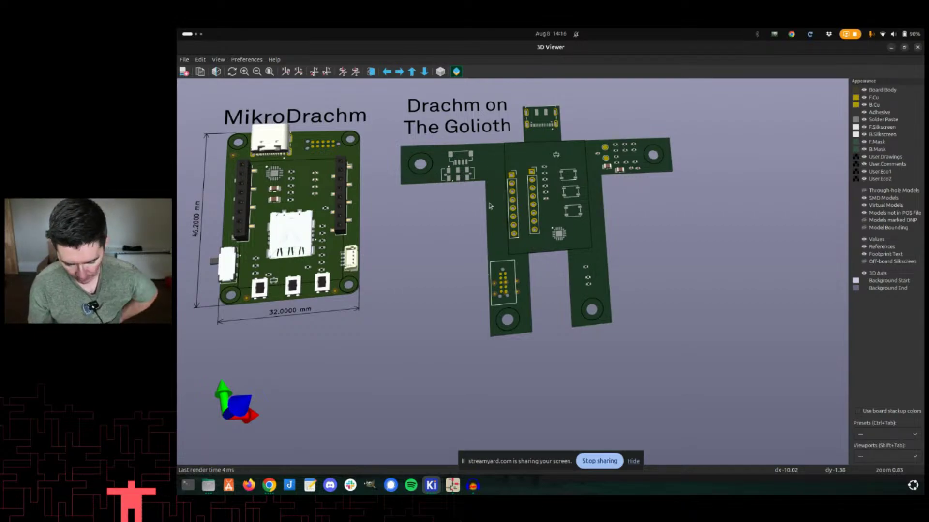
Examine the row of module variants from Drachm-1 to Drachm-4 at an angle in 3D.
{"action": "middle_click_drag", "start_coordinate": [371, 173], "coordinate": [677, 355]}
{"action": "scroll", "coordinate": [494, 236], "scroll_direction": "down", "scroll_amount": 4}
{"action": "middle_click_drag", "start_coordinate": [498, 222], "coordinate": [382, 329]}
{"action": "scroll", "coordinate": [382, 329], "scroll_direction": "up", "scroll_amount": 3}
{"action": "middle_click_drag", "start_coordinate": [290, 376], "coordinate": [399, 284]}
{"action": "scroll", "coordinate": [476, 249], "scroll_direction": "up", "scroll_amount": 2}
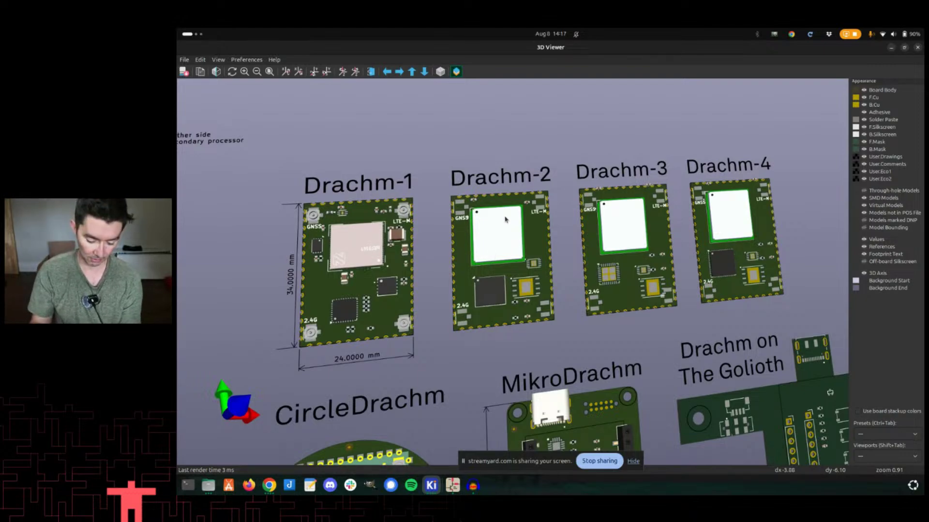
Reset the 3D view's rotation and look at the four Drachm modules straight from above.
{"action": "left_click_drag", "start_coordinate": [507, 221], "coordinate": [505, 220]}
{"action": "scroll", "coordinate": [639, 267], "scroll_direction": "down", "scroll_amount": 6}
{"action": "key", "text": "r"}
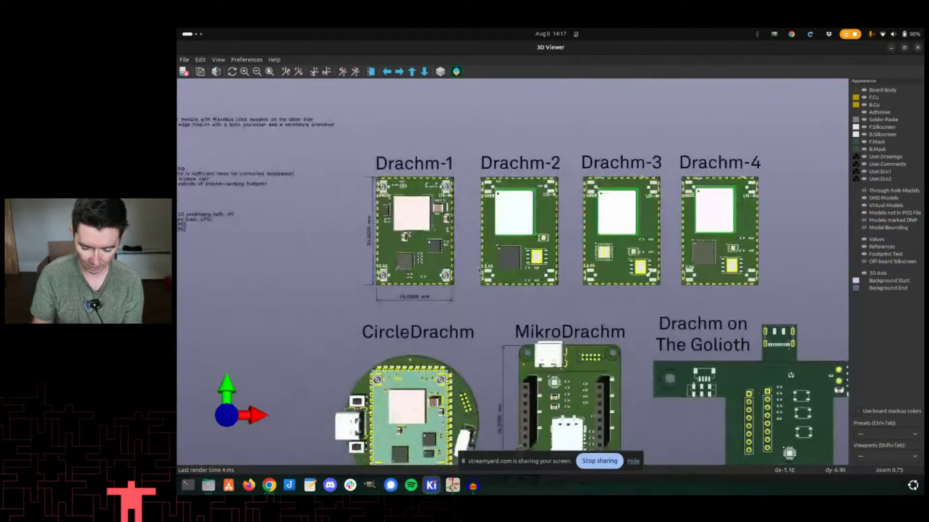
{"action": "middle_click_drag", "start_coordinate": [413, 266], "coordinate": [524, 209]}
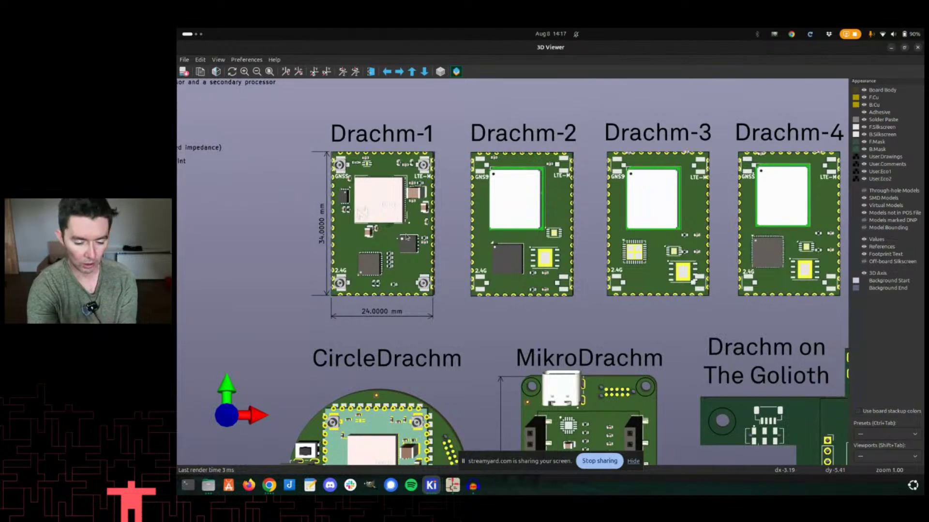
Look at the CircleDrachm and MikroDrachm carrier boards from directly above.
{"action": "scroll", "coordinate": [395, 394], "scroll_direction": "down", "scroll_amount": 8}
{"action": "scroll", "coordinate": [399, 310], "scroll_direction": "down", "scroll_amount": 3}
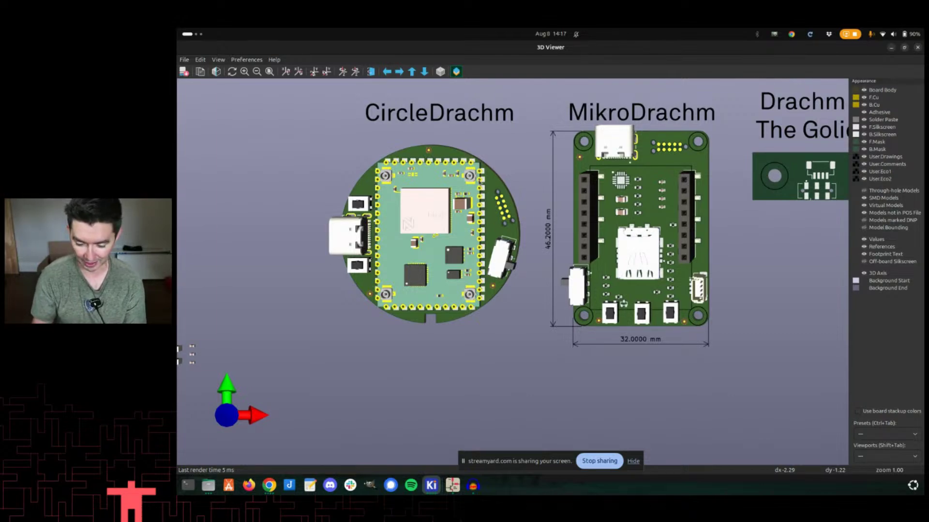
{"action": "scroll", "coordinate": [339, 320], "scroll_direction": "up", "scroll_amount": 5}
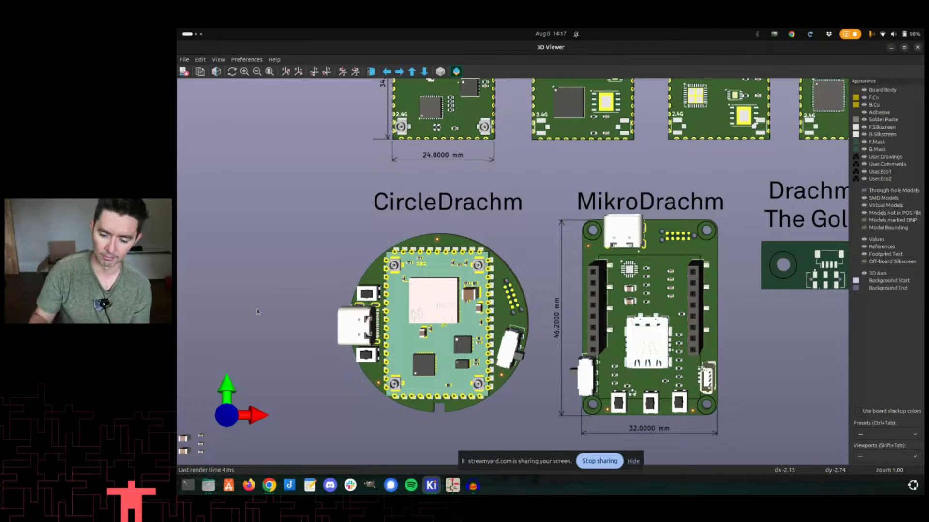
Examine the Drachm-1 module's component layout up close beside the design notes.
{"action": "middle_click_drag", "start_coordinate": [449, 310], "coordinate": [392, 408]}
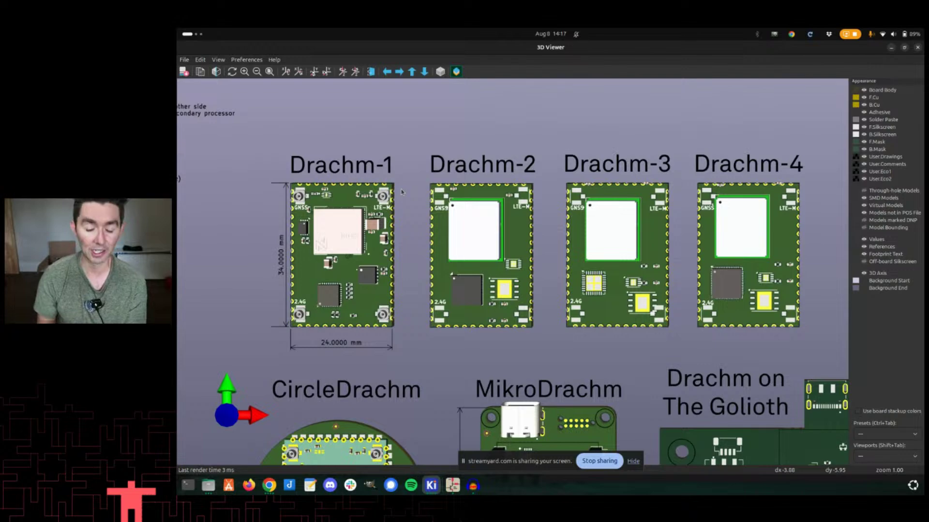
{"action": "middle_click_drag", "start_coordinate": [321, 280], "coordinate": [380, 274]}
{"action": "middle_click_drag", "start_coordinate": [357, 314], "coordinate": [446, 296]}
{"action": "scroll", "coordinate": [446, 296], "scroll_direction": "up", "scroll_amount": 3}
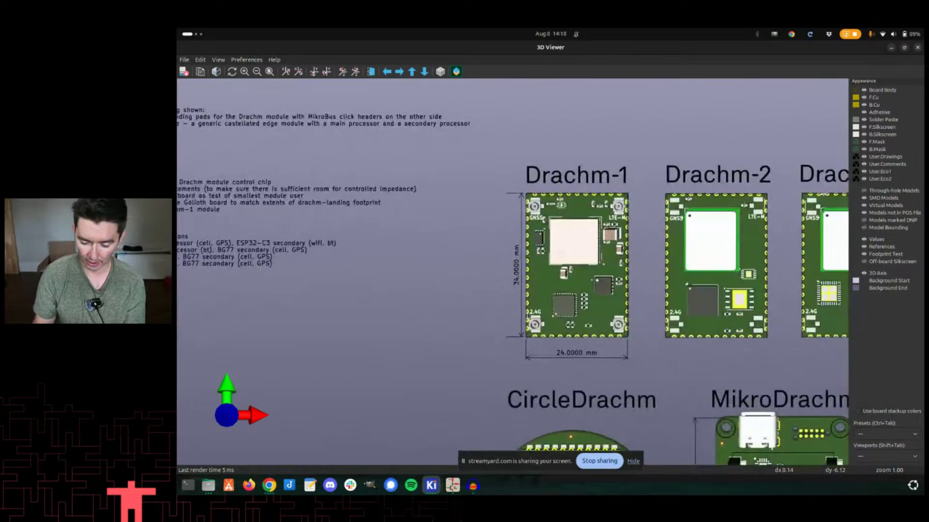
{"action": "middle_click_drag", "start_coordinate": [557, 183], "coordinate": [531, 195]}
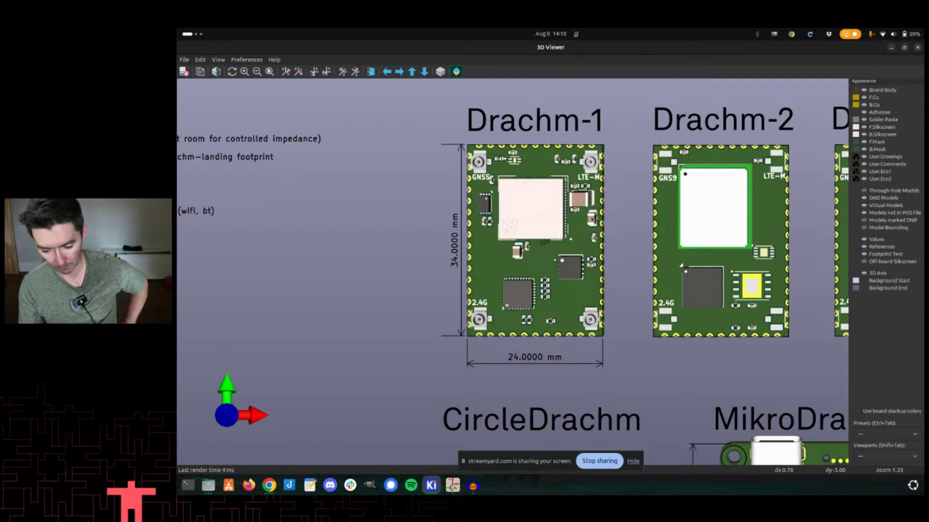
Compare the processor and component placement across Drachm-1, Drachm-2, Drachm-3 and Drachm-4.
{"action": "middle_click_drag", "start_coordinate": [765, 259], "coordinate": [504, 219]}
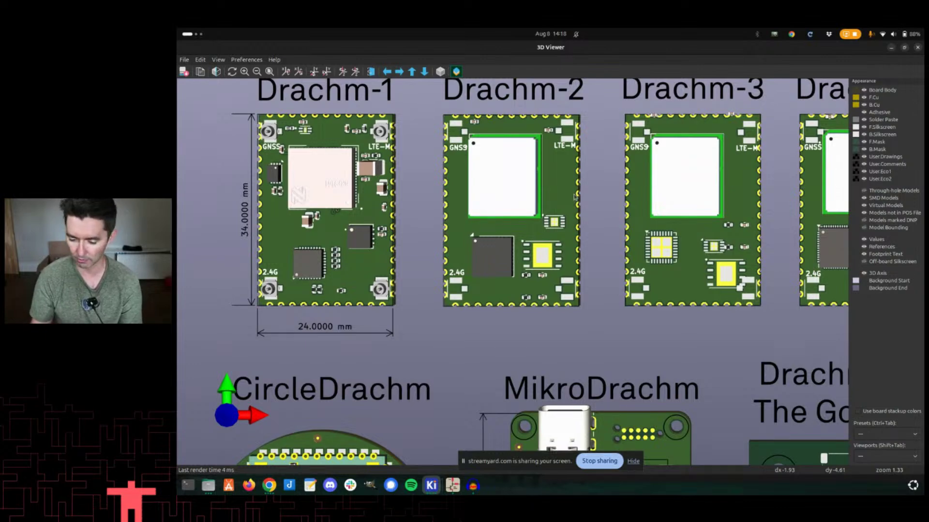
{"action": "middle_click_drag", "start_coordinate": [667, 220], "coordinate": [575, 229]}
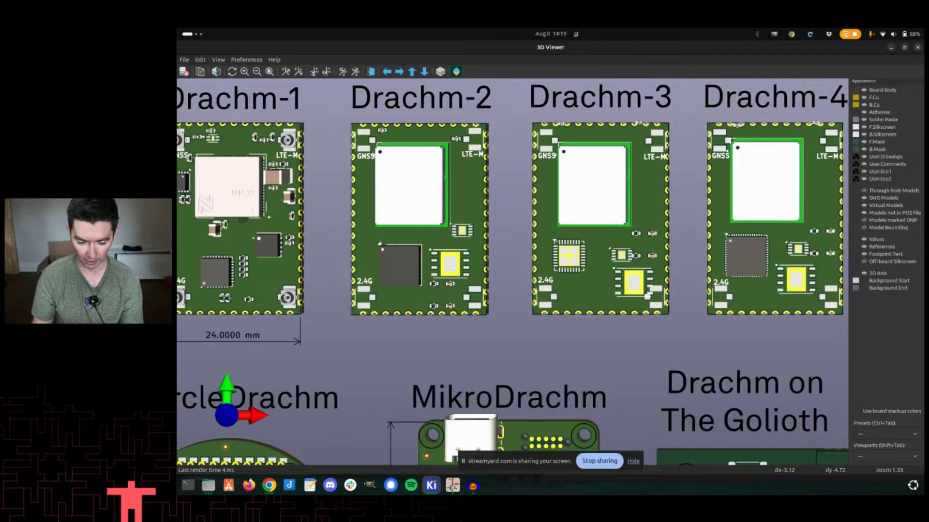
{"action": "middle_click_drag", "start_coordinate": [280, 190], "coordinate": [305, 192]}
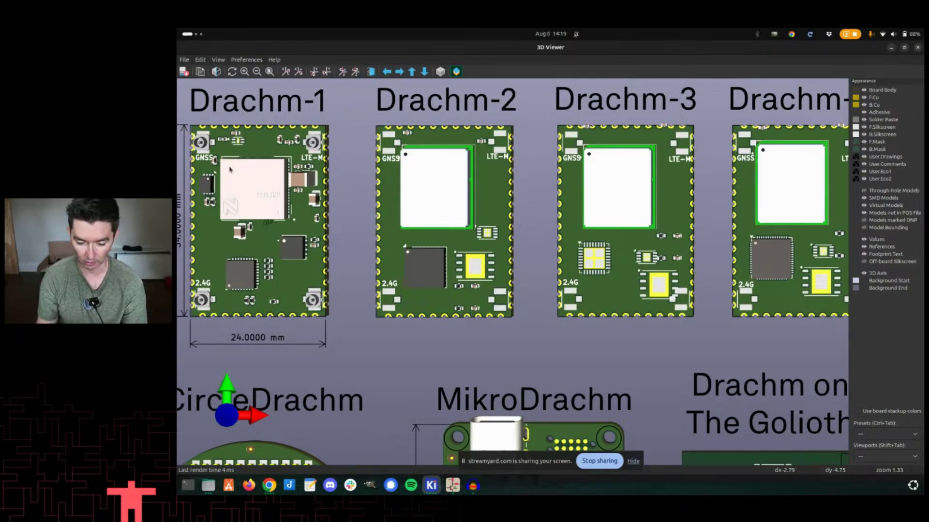
{"action": "scroll", "coordinate": [570, 184], "scroll_direction": "up", "scroll_amount": 1}
{"action": "scroll", "coordinate": [570, 185], "scroll_direction": "down", "scroll_amount": 2}
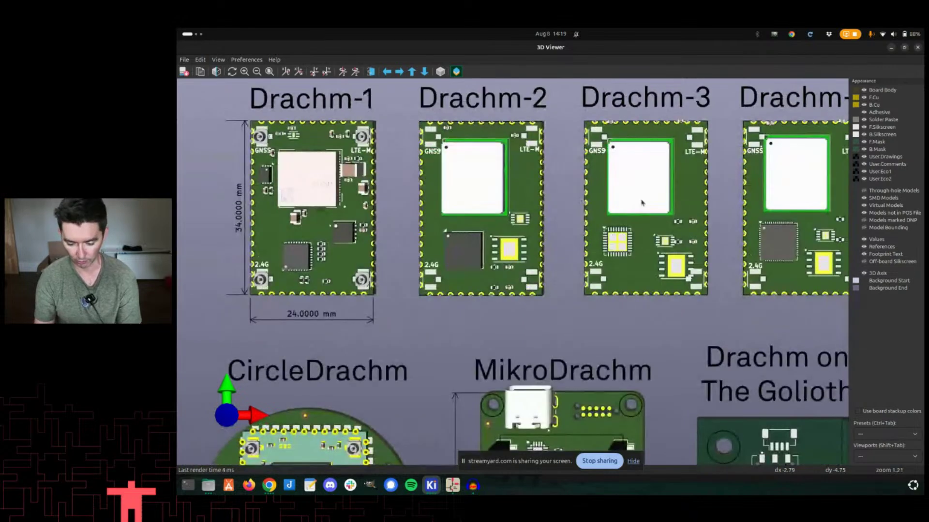
Look closely at the CircleDrachm and MikroDrachm carrier boards and the four Drachm modules in the 3D view.
{"action": "middle_click_drag", "start_coordinate": [718, 157], "coordinate": [655, 217]}
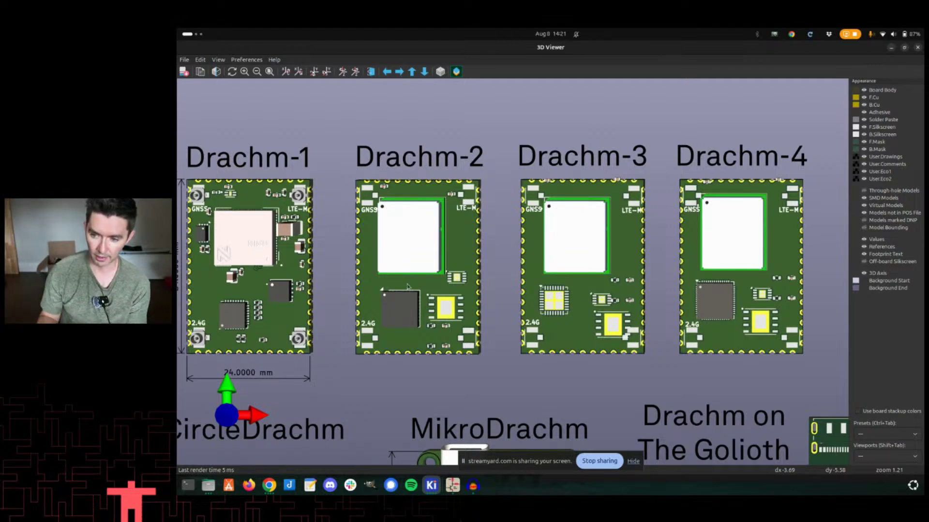
{"action": "middle_click_drag", "start_coordinate": [272, 437], "coordinate": [446, 158]}
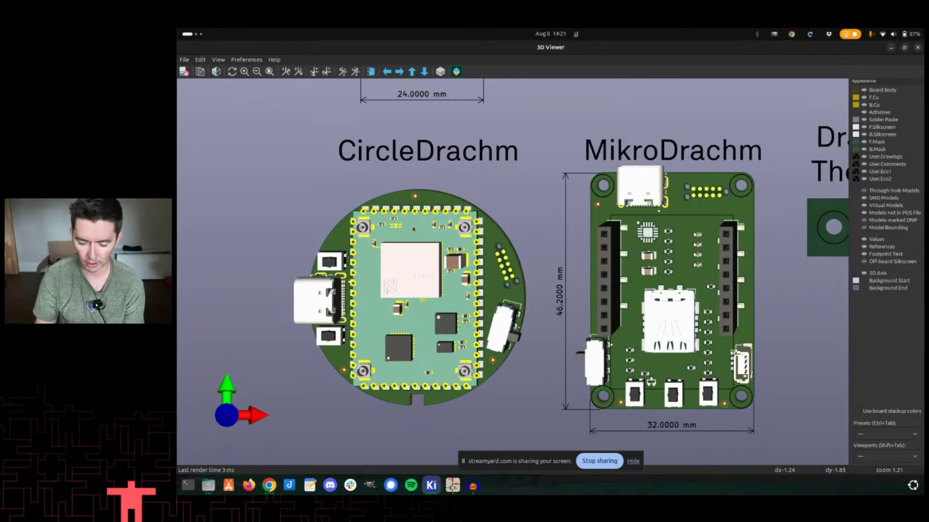
{"action": "middle_click_drag", "start_coordinate": [414, 270], "coordinate": [518, 150]}
{"action": "scroll", "coordinate": [517, 150], "scroll_direction": "down", "scroll_amount": 3}
{"action": "middle_click_drag", "start_coordinate": [457, 242], "coordinate": [343, 333]}
{"action": "middle_click_drag", "start_coordinate": [556, 208], "coordinate": [358, 296]}
{"action": "middle_click_drag", "start_coordinate": [438, 124], "coordinate": [486, 247]}
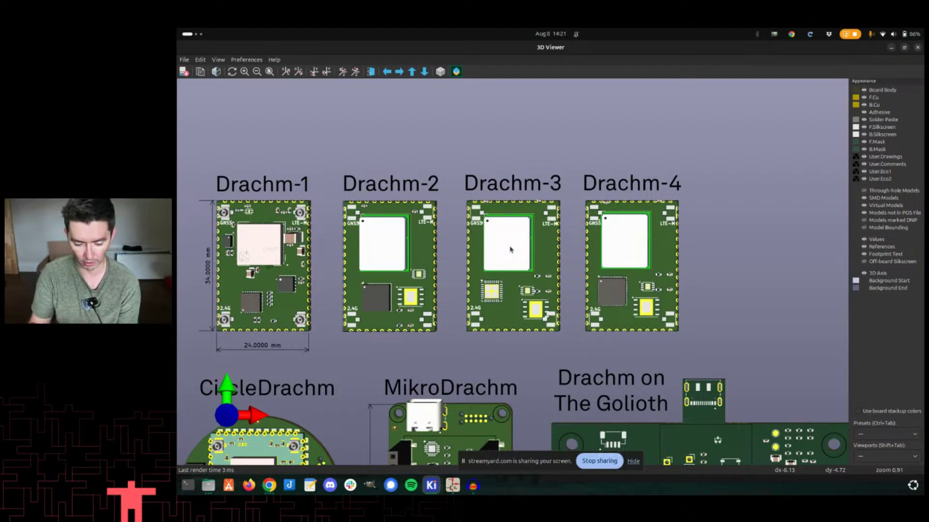
Show all four Drachm modules together with the CircleDrachm, MikroDrachm and Golioth carrier boards in one 3D overview.
{"action": "middle_click_drag", "start_coordinate": [374, 405], "coordinate": [586, 273]}
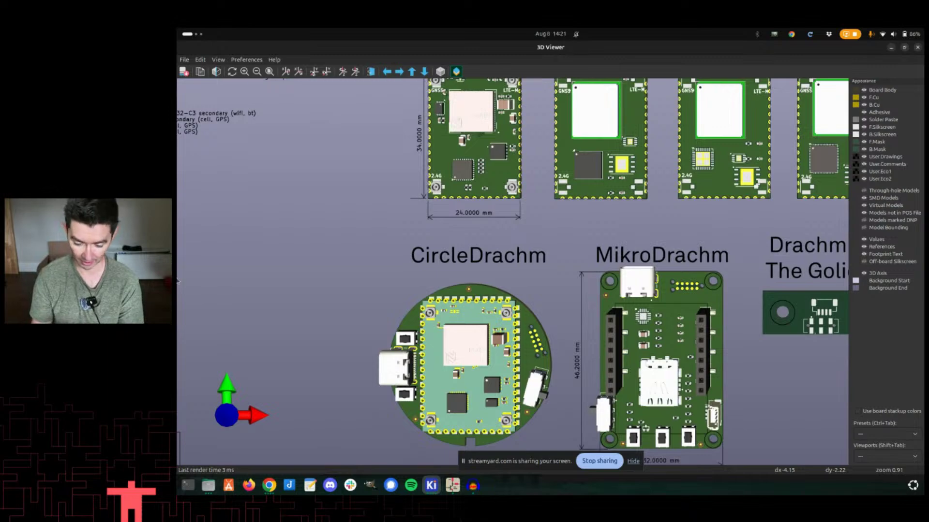
{"action": "scroll", "coordinate": [517, 332], "scroll_direction": "down", "scroll_amount": 3}
{"action": "middle_click_drag", "start_coordinate": [546, 286], "coordinate": [374, 259]}
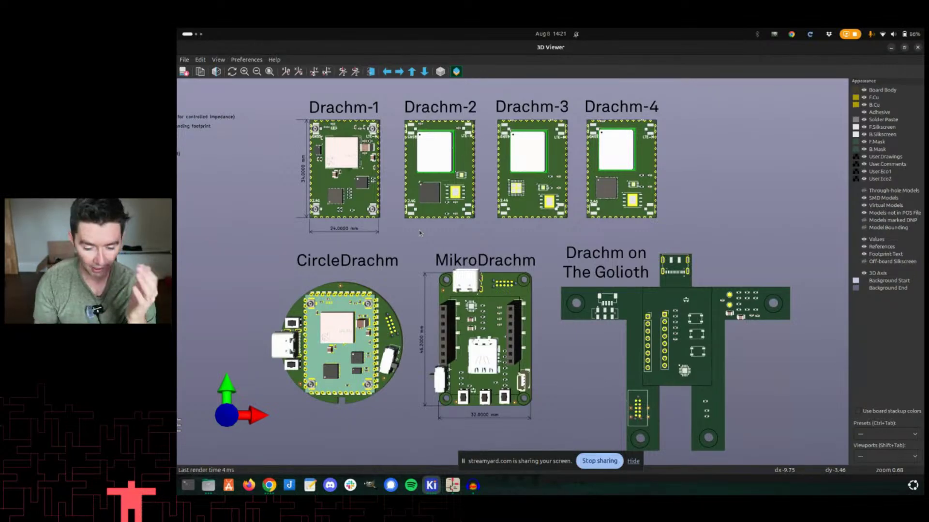
Switch from the 3D viewer to the PCB layout with the Drachm-1 module and CircleDrachm board in view.
{"action": "key", "text": "alt+Tab"}
{"action": "key", "text": "alt+Tab"}
{"action": "key", "text": "alt+Tab"}
{"action": "key", "text": "alt+Tab"}
{"action": "key", "text": "alt+Tab"}
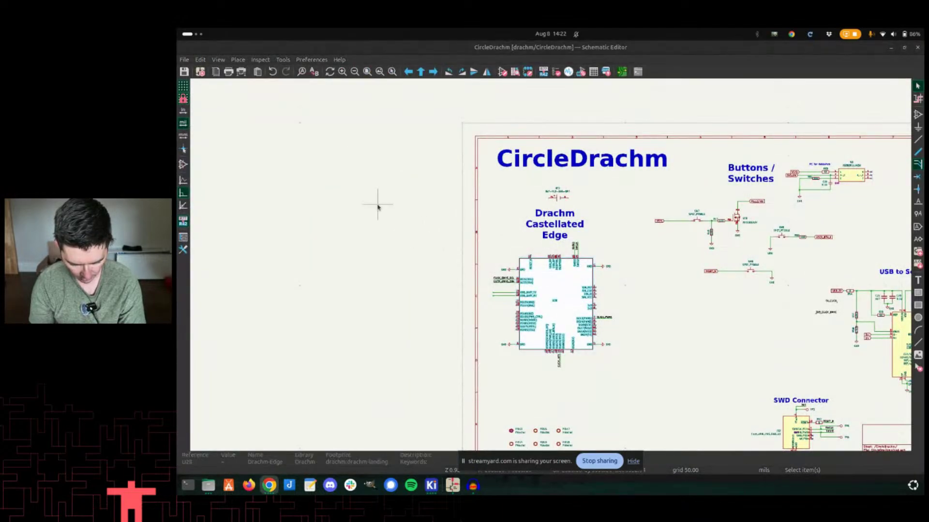
{"action": "key", "text": "alt+Tab"}
{"action": "key", "text": "alt+Tab"}
{"action": "scroll", "coordinate": [624, 121], "scroll_direction": "down", "scroll_amount": 3}
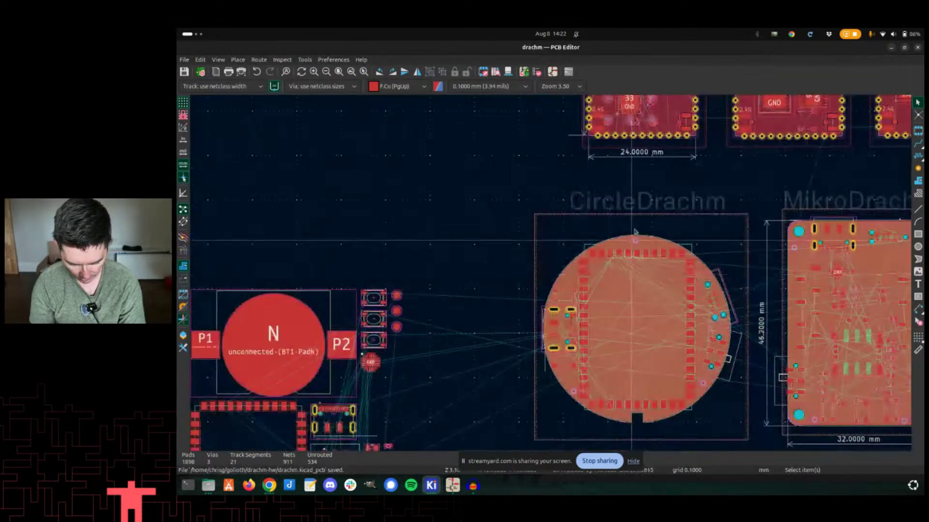
Select the ESP32-C3 on the Drachm-1 layout and locate it in the Schematic Editor's Drachm-1 sheet.
{"action": "left_click", "coordinate": [624, 120]}
{"action": "left_click", "coordinate": [632, 131]}
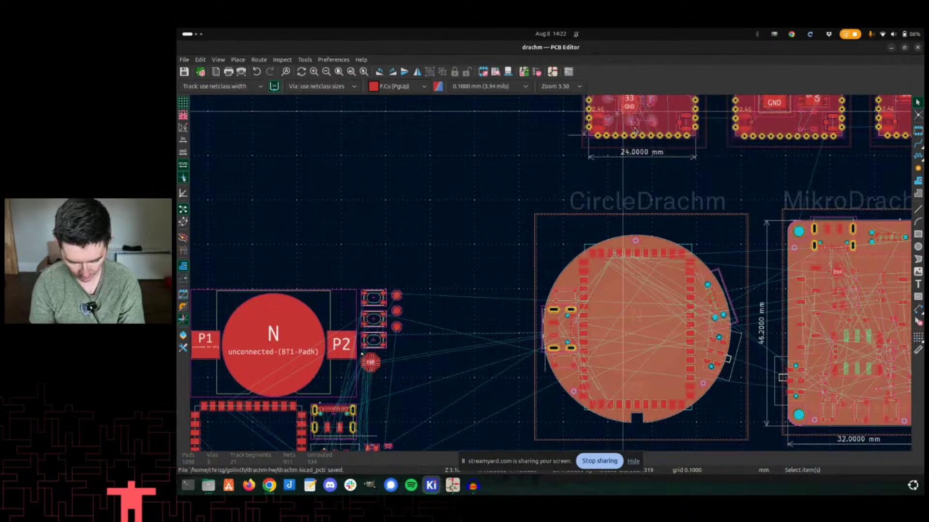
{"action": "key", "text": "alt+Tab"}
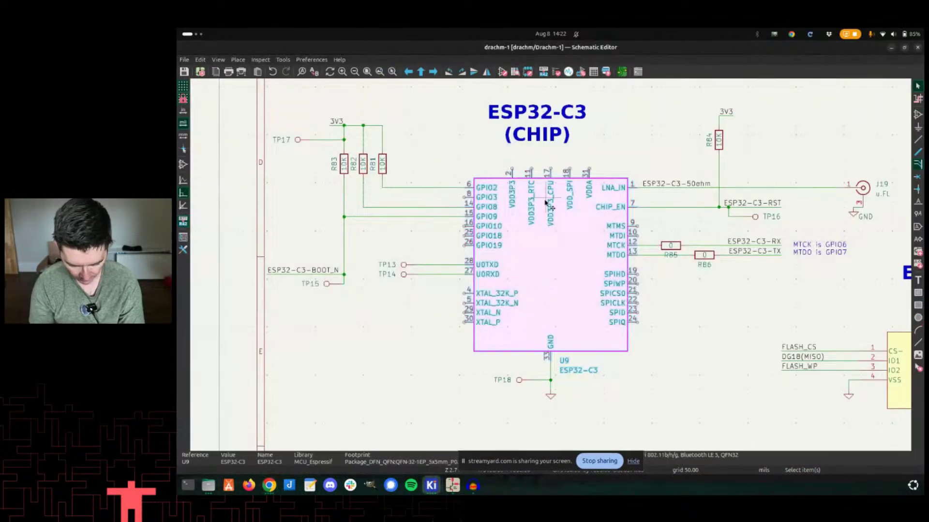
{"action": "scroll", "coordinate": [551, 268], "scroll_direction": "down", "scroll_amount": 2}
{"action": "scroll", "coordinate": [552, 267], "scroll_direction": "down", "scroll_amount": 5}
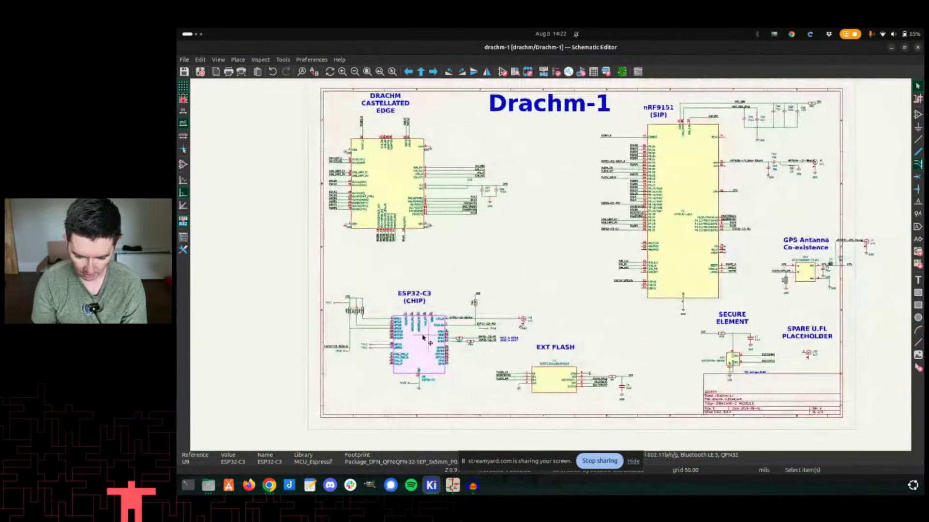
Select the Drachm-1 title text and look over the complete module schematic.
{"action": "left_click", "coordinate": [503, 116]}
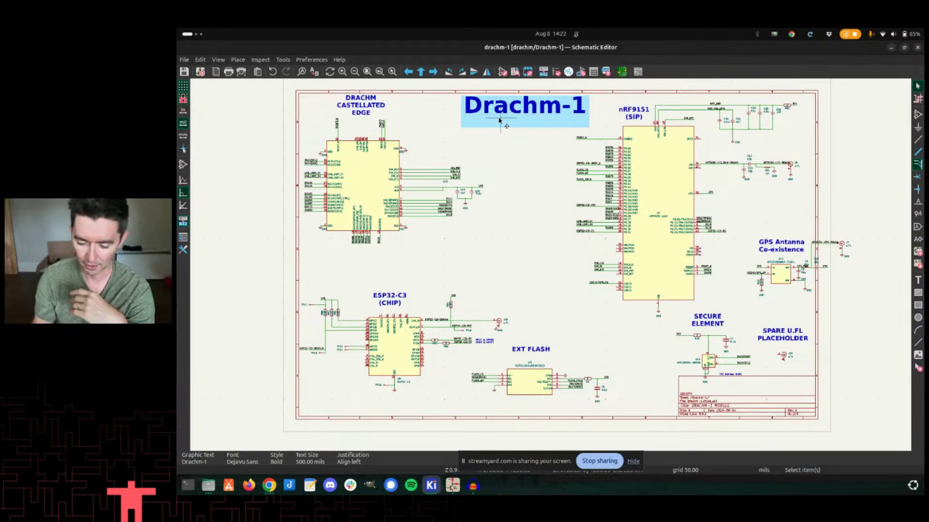
{"action": "scroll", "coordinate": [503, 120], "scroll_direction": "up", "scroll_amount": 2}
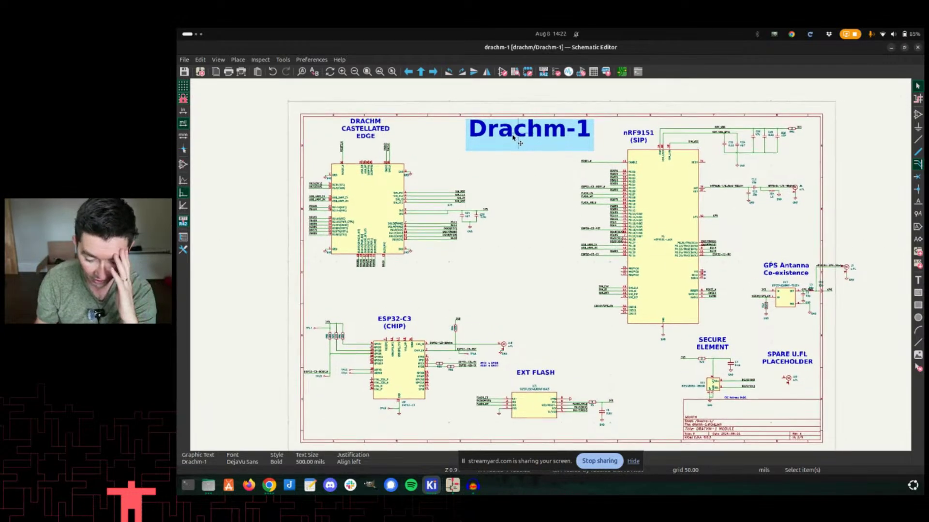
{"action": "middle_click_drag", "start_coordinate": [514, 119], "coordinate": [509, 114]}
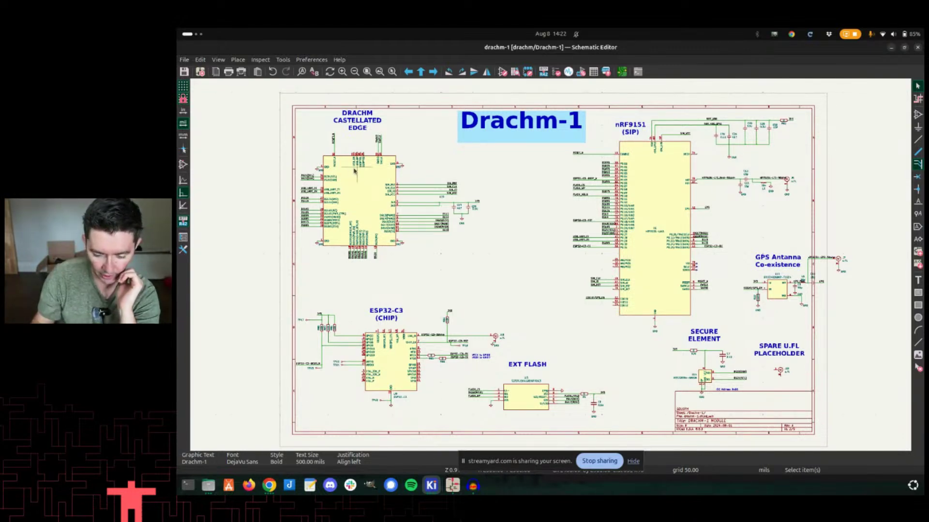
Examine the pins and net labels of the Drachm castellated edge symbol on the Drachm-1 sheet.
{"action": "scroll", "coordinate": [343, 202], "scroll_direction": "up", "scroll_amount": 2}
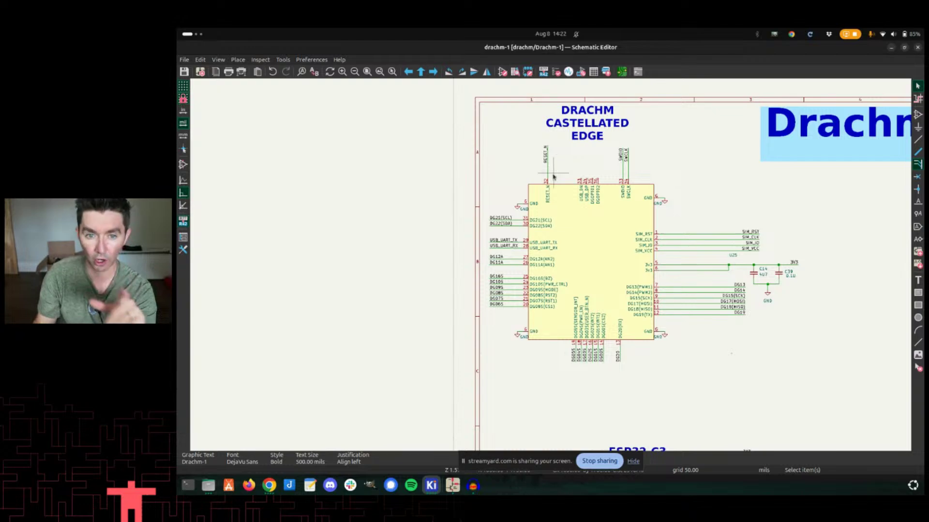
{"action": "middle_click_drag", "start_coordinate": [597, 241], "coordinate": [505, 212]}
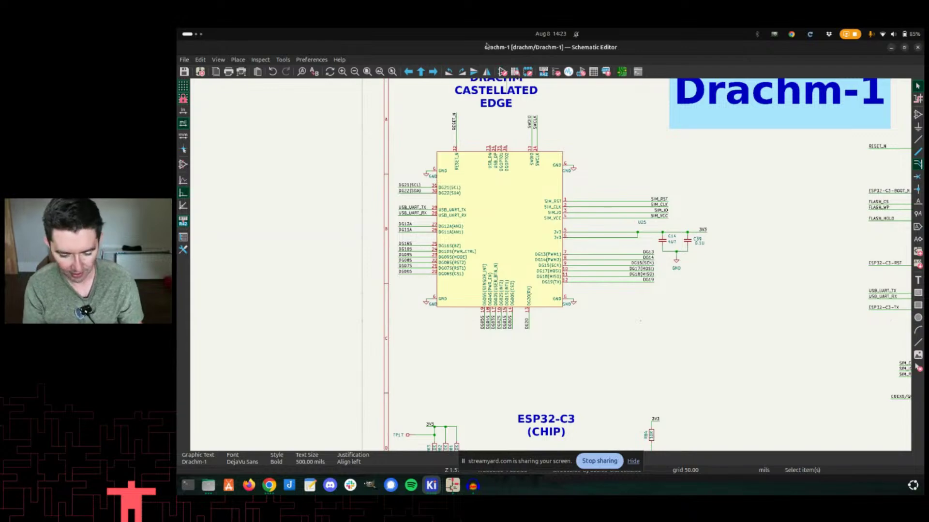
{"action": "scroll", "coordinate": [545, 198], "scroll_direction": "right", "scroll_amount": 3}
{"action": "scroll", "coordinate": [545, 199], "scroll_direction": "right", "scroll_amount": 10}
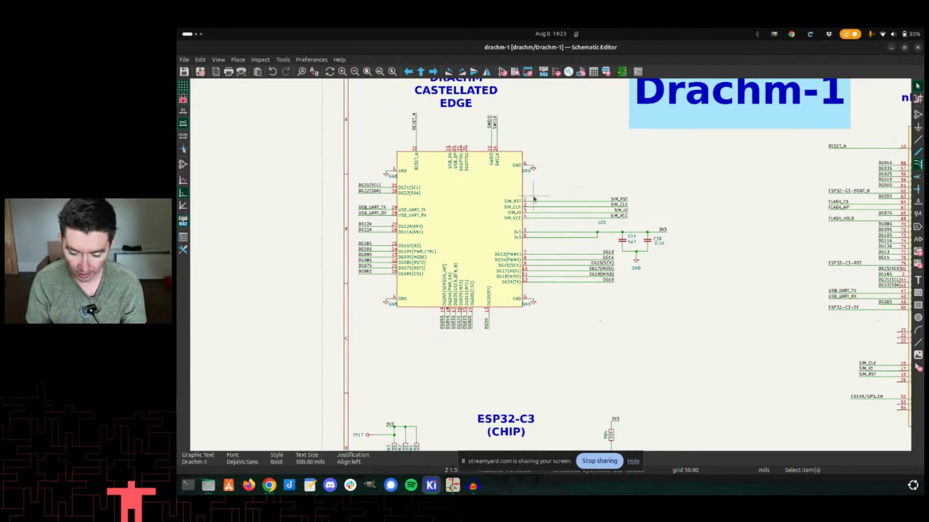
Examine the nRF9151 SIP's pin connections up close and return to the full Drachm-1 sheet.
{"action": "scroll", "coordinate": [634, 254], "scroll_direction": "down", "scroll_amount": 3}
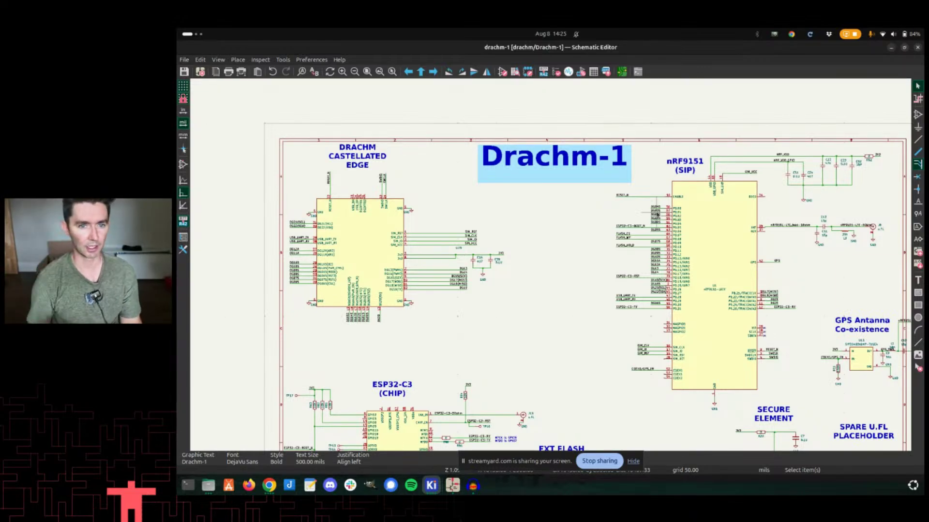
{"action": "middle_click_drag", "start_coordinate": [771, 316], "coordinate": [729, 267]}
{"action": "scroll", "coordinate": [666, 221], "scroll_direction": "up", "scroll_amount": 1}
{"action": "scroll", "coordinate": [550, 267], "scroll_direction": "up", "scroll_amount": 3}
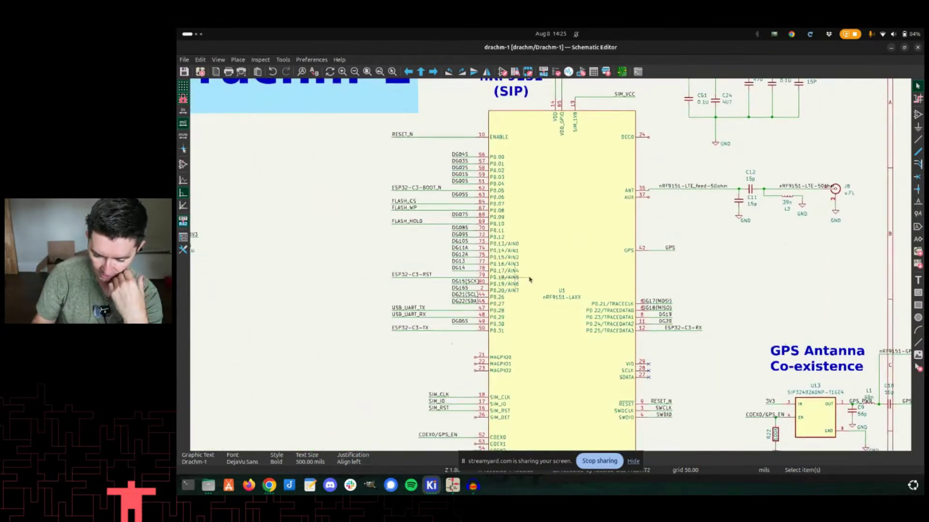
{"action": "middle_click_drag", "start_coordinate": [506, 196], "coordinate": [645, 189]}
{"action": "middle_click_drag", "start_coordinate": [437, 197], "coordinate": [350, 203]}
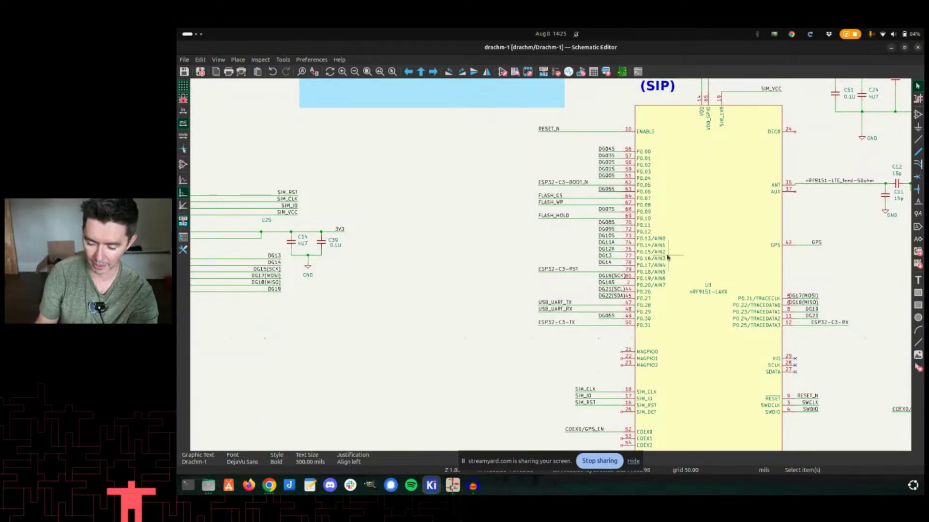
{"action": "scroll", "coordinate": [650, 245], "scroll_direction": "down", "scroll_amount": 2}
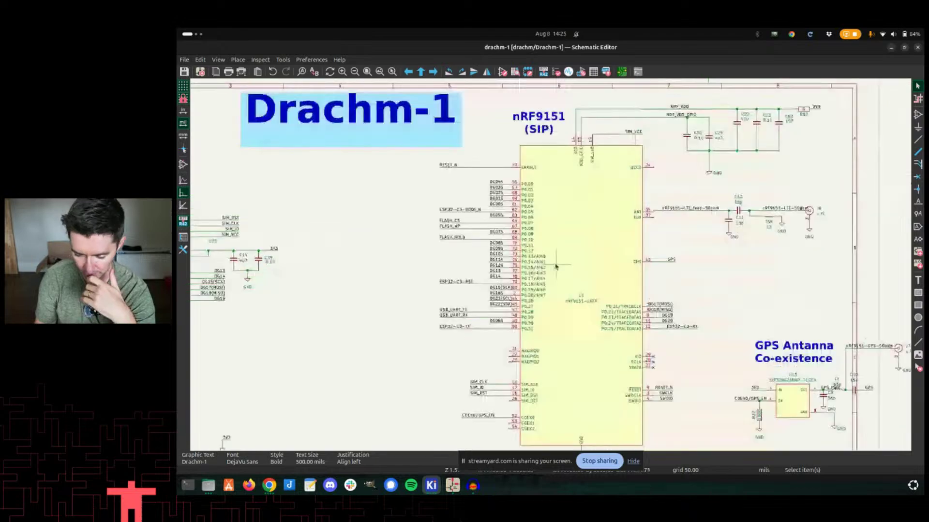
{"action": "middle_click_drag", "start_coordinate": [550, 258], "coordinate": [618, 196]}
{"action": "key", "text": "Home"}
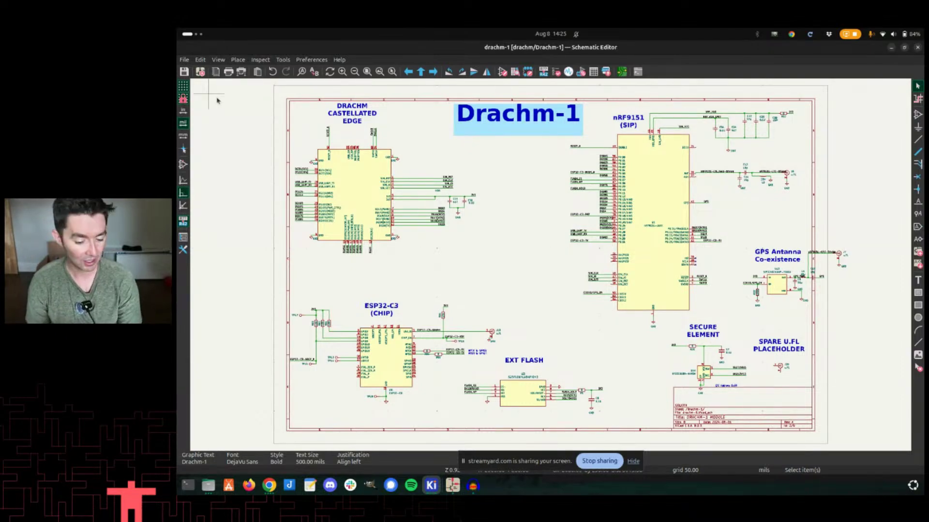
Switch to Chrome, bring up the Drachm Pin Planning spreadsheet and enlarge the page for easier reading.
{"action": "left_click", "coordinate": [269, 487]}
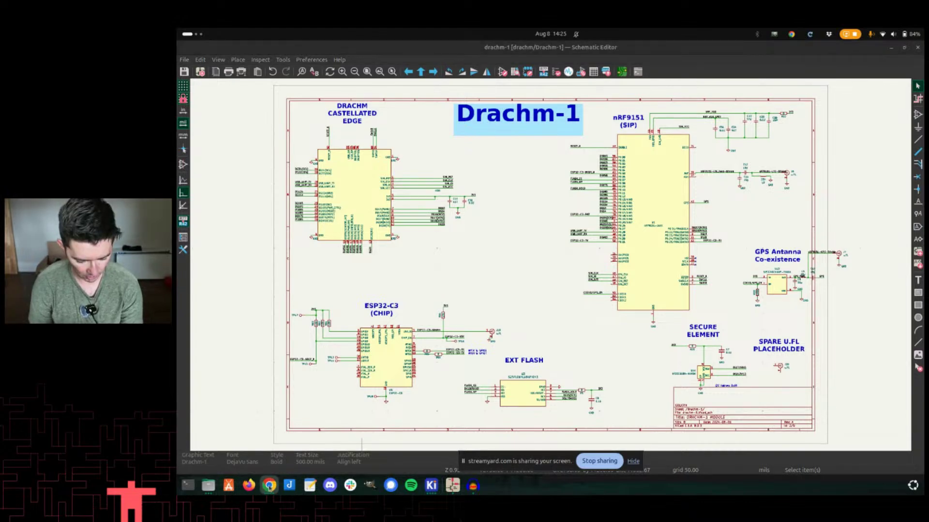
{"action": "left_click", "coordinate": [269, 486]}
{"action": "left_click", "coordinate": [439, 223]}
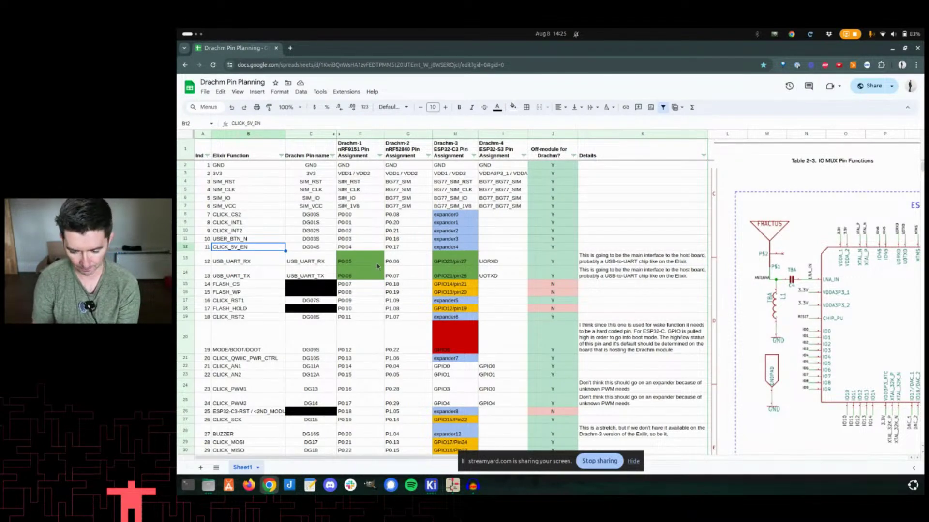
{"action": "scroll", "coordinate": [340, 256], "scroll_direction": "down", "scroll_amount": 2}
{"action": "scroll", "coordinate": [310, 258], "scroll_direction": "up", "scroll_amount": 2}
{"action": "key", "text": "ctrl+plus"}
{"action": "key", "text": "ctrl+plus"}
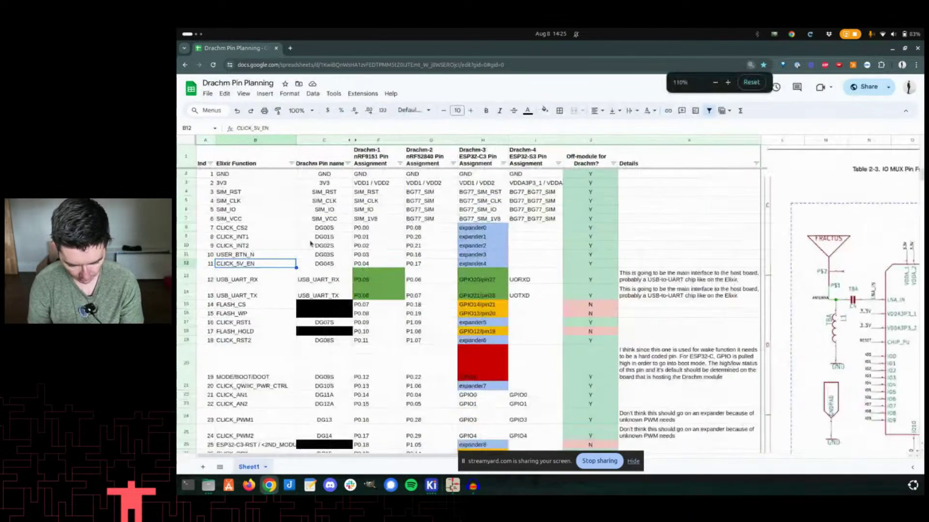
Review the pin table, highlighting the Drachm-2 to Drachm-4 SIM assignments, the Drachm-1 column and the DG00S pin name.
{"action": "scroll", "coordinate": [381, 218], "scroll_direction": "down", "scroll_amount": 3}
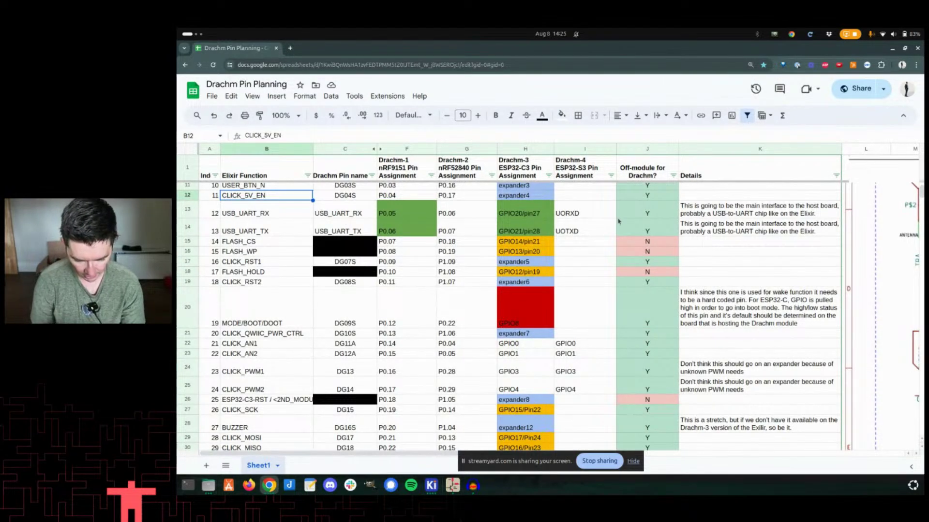
{"action": "scroll", "coordinate": [557, 234], "scroll_direction": "up", "scroll_amount": 3}
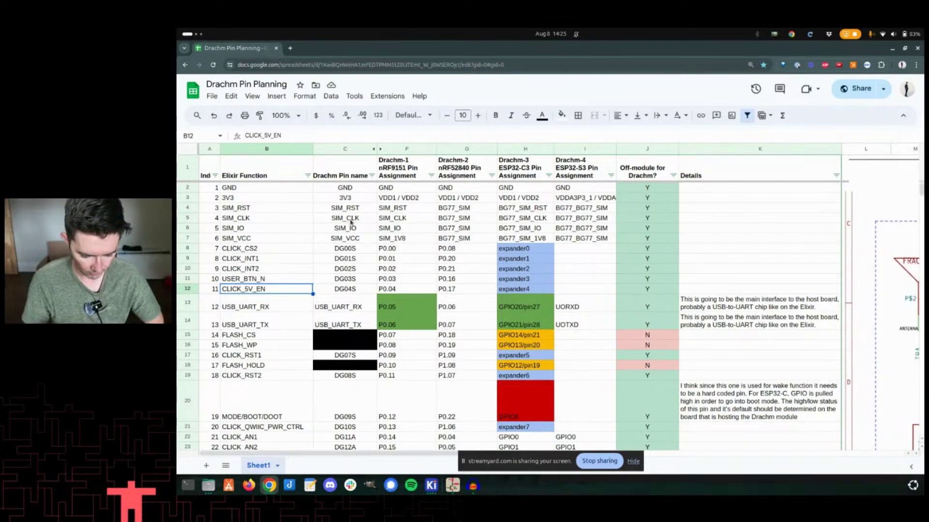
{"action": "left_click_drag", "start_coordinate": [452, 209], "coordinate": [450, 248]}
{"action": "left_click_drag", "start_coordinate": [530, 208], "coordinate": [585, 237]}
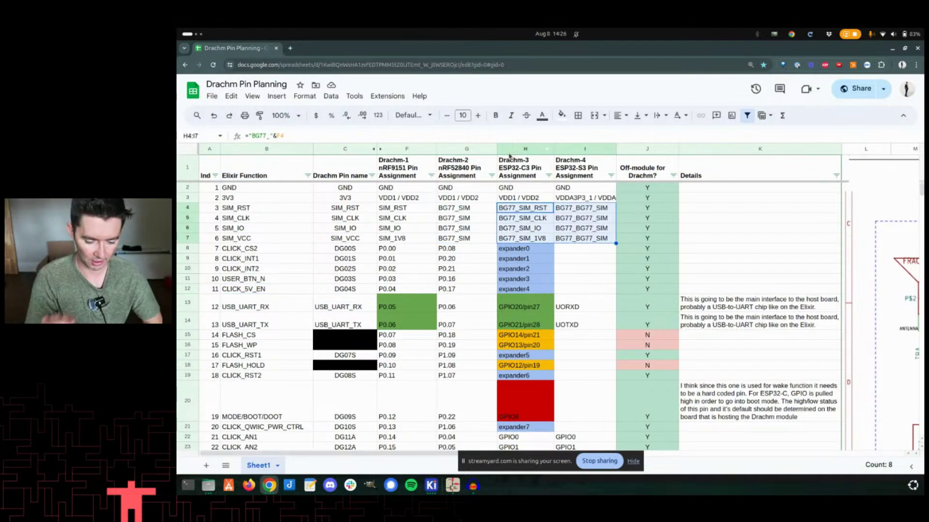
{"action": "left_click", "coordinate": [409, 148]}
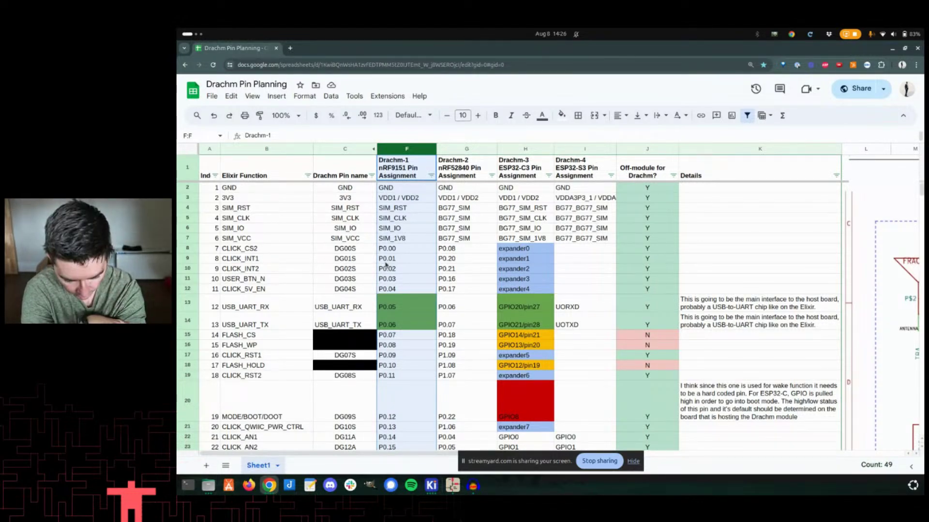
{"action": "left_click", "coordinate": [324, 248]}
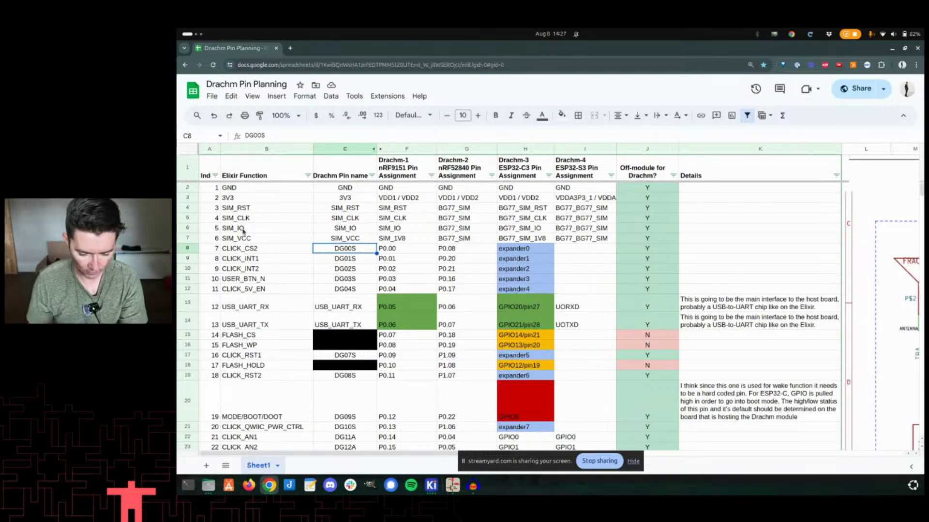
Switch back to the Drachm-1 schematic and inspect the ESP32-C3, external flash and lower nRF9151 connections.
{"action": "key", "text": "alt+Tab"}
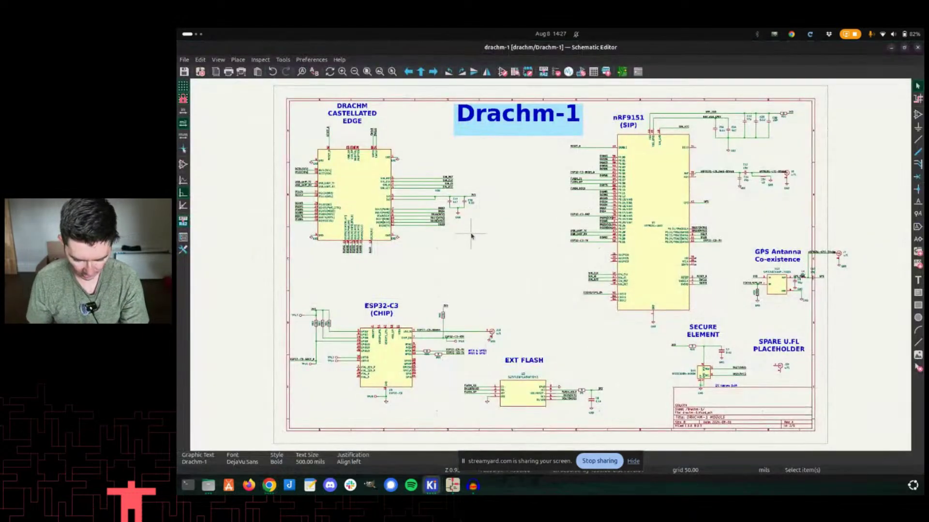
{"action": "scroll", "coordinate": [471, 236], "scroll_direction": "down", "scroll_amount": 3}
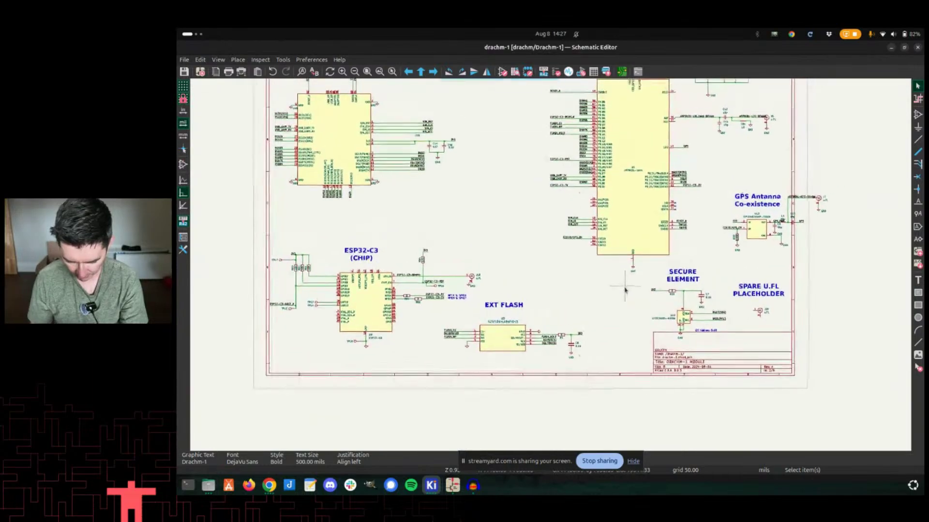
{"action": "scroll", "coordinate": [604, 260], "scroll_direction": "up", "scroll_amount": 2}
{"action": "middle_click_drag", "start_coordinate": [601, 262], "coordinate": [567, 277]}
{"action": "middle_click_drag", "start_coordinate": [493, 257], "coordinate": [537, 279]}
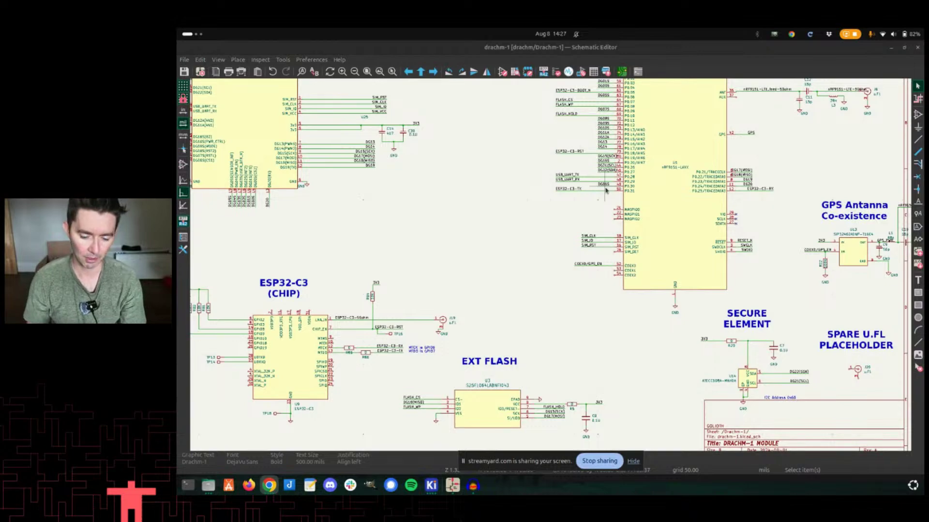
Return to the 3D viewer and look at the carrier boards below the four Drachm modules.
{"action": "key", "text": "alt+Tab"}
{"action": "key", "text": "alt+Tab"}
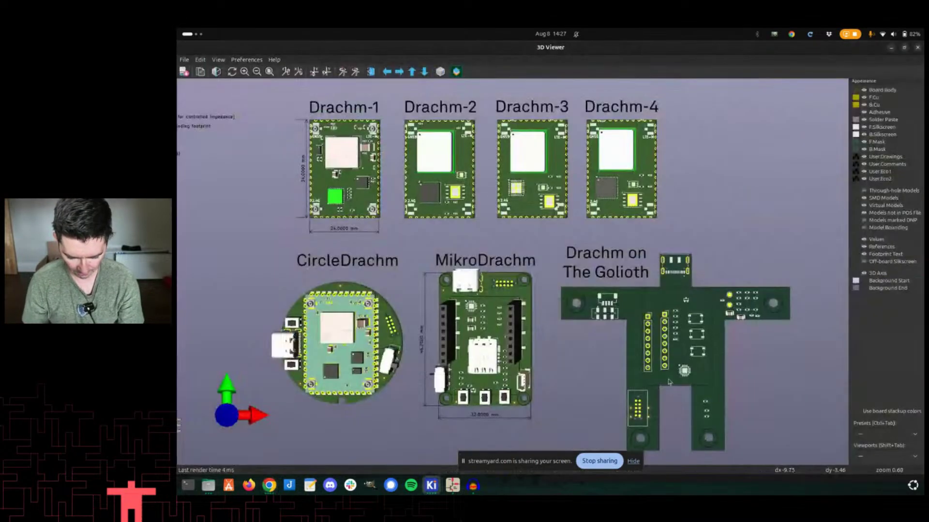
{"action": "middle_click_drag", "start_coordinate": [446, 322], "coordinate": [563, 214]}
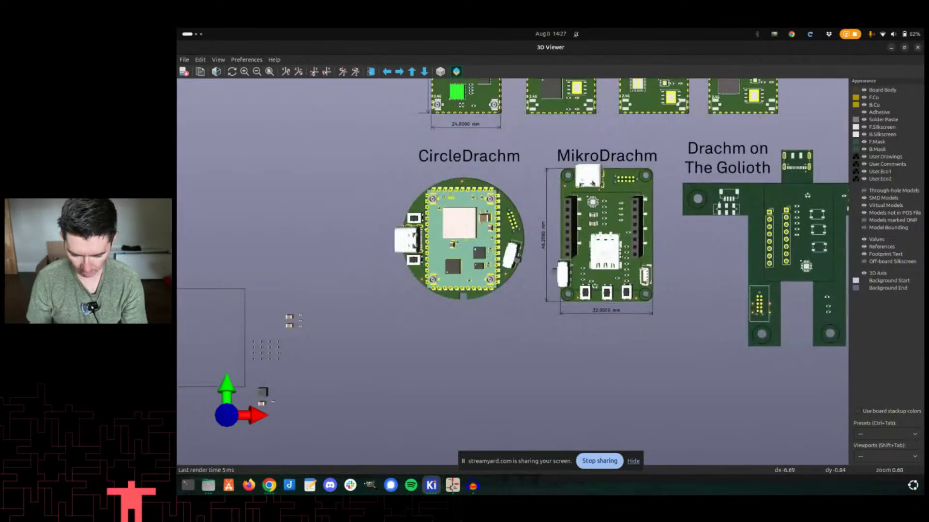
{"action": "middle_click_drag", "start_coordinate": [592, 182], "coordinate": [593, 265]}
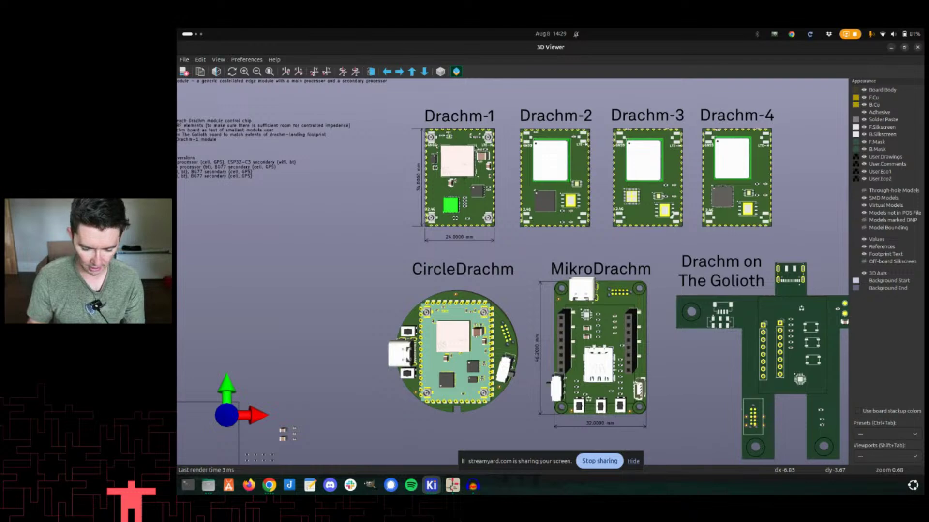
Examine the Drachm-1, Drachm-2 and Drachm-3 modules up close, including the Drachm-1 dimensions and the chip and antenna placement.
{"action": "scroll", "coordinate": [458, 147], "scroll_direction": "up", "scroll_amount": 4}
{"action": "middle_click_drag", "start_coordinate": [374, 194], "coordinate": [560, 189]}
{"action": "scroll", "coordinate": [577, 202], "scroll_direction": "up", "scroll_amount": 3}
{"action": "middle_click_drag", "start_coordinate": [793, 284], "coordinate": [656, 207]}
{"action": "scroll", "coordinate": [650, 195], "scroll_direction": "up", "scroll_amount": 1}
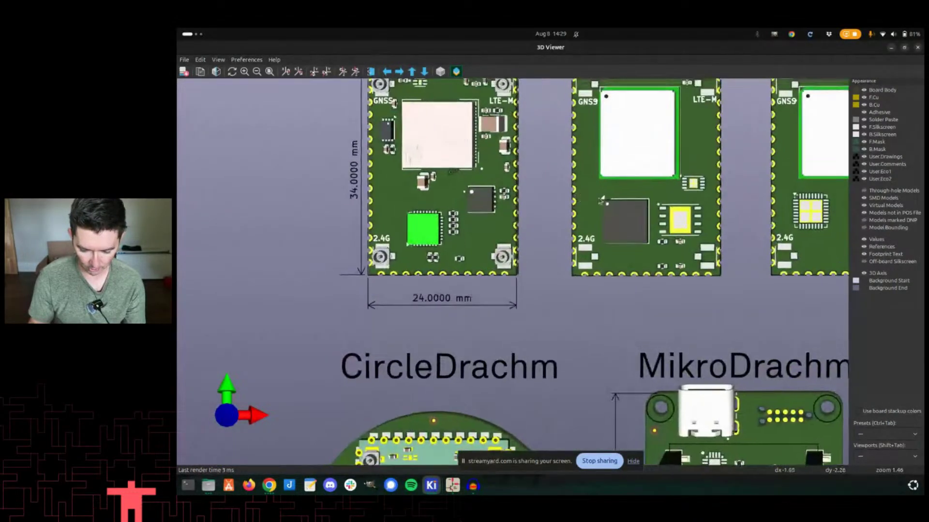
{"action": "middle_click_drag", "start_coordinate": [603, 158], "coordinate": [549, 183]}
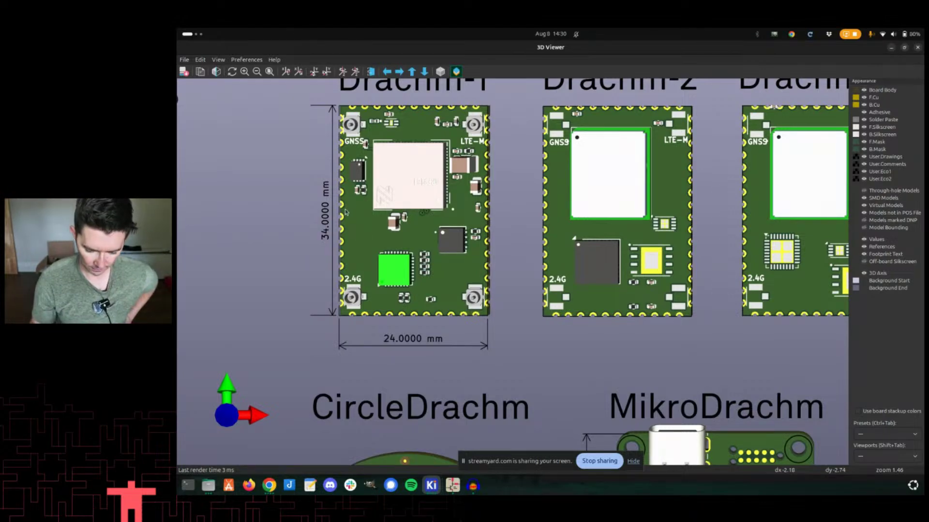
{"action": "middle_click_drag", "start_coordinate": [628, 235], "coordinate": [584, 214]}
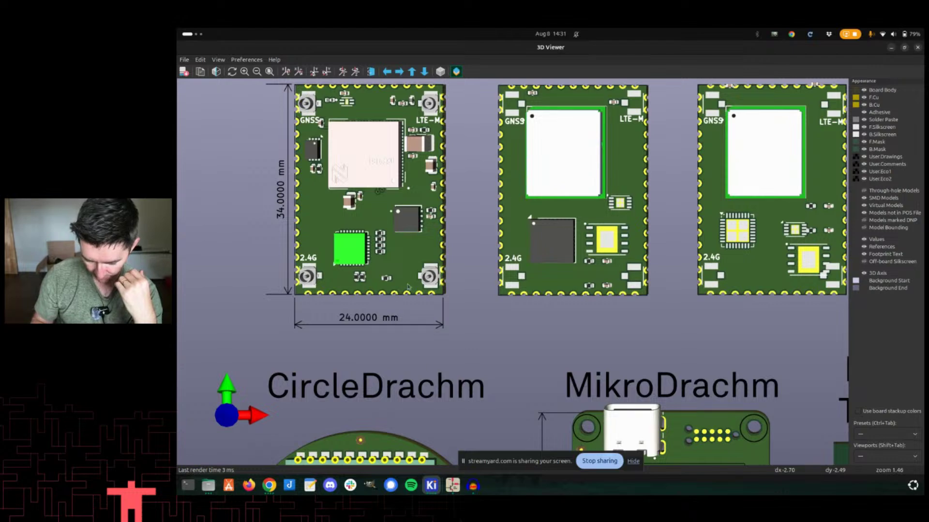
{"action": "scroll", "coordinate": [609, 241], "scroll_direction": "up", "scroll_amount": 1}
{"action": "scroll", "coordinate": [572, 259], "scroll_direction": "down", "scroll_amount": 1}
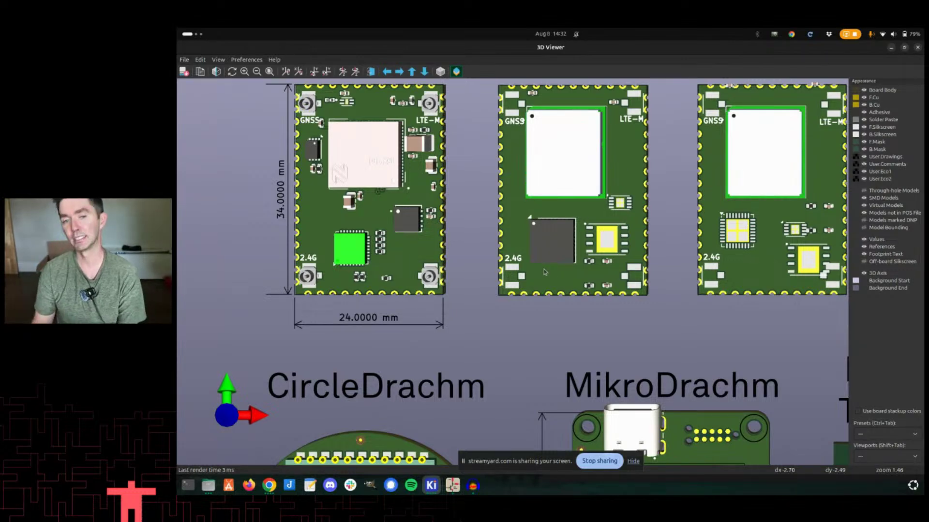
{"action": "middle_click_drag", "start_coordinate": [736, 308], "coordinate": [682, 295]}
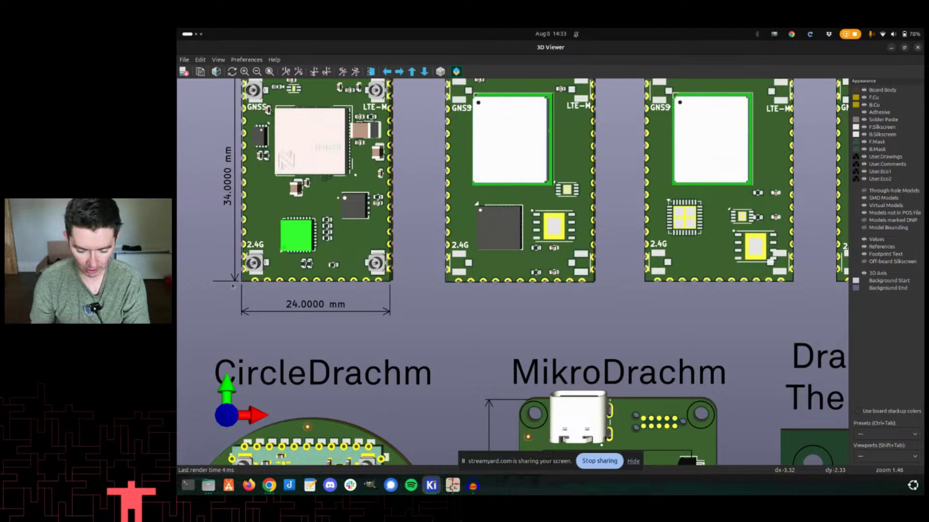
View the project notes and module row from a tilted angle, restore the default view and frame the Drachm modules again.
{"action": "scroll", "coordinate": [325, 276], "scroll_direction": "left", "scroll_amount": 10}
{"action": "scroll", "coordinate": [324, 273], "scroll_direction": "down", "scroll_amount": 5}
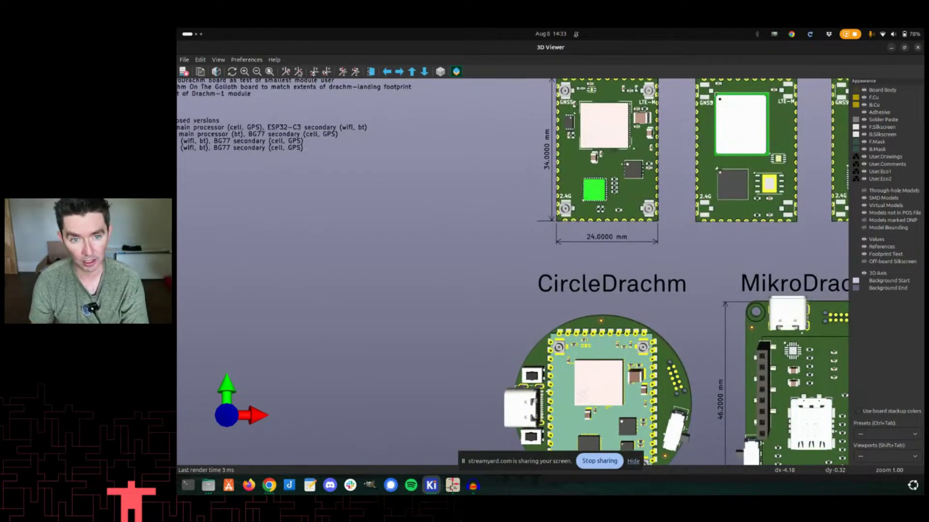
{"action": "left_click_drag", "start_coordinate": [269, 219], "coordinate": [224, 339]}
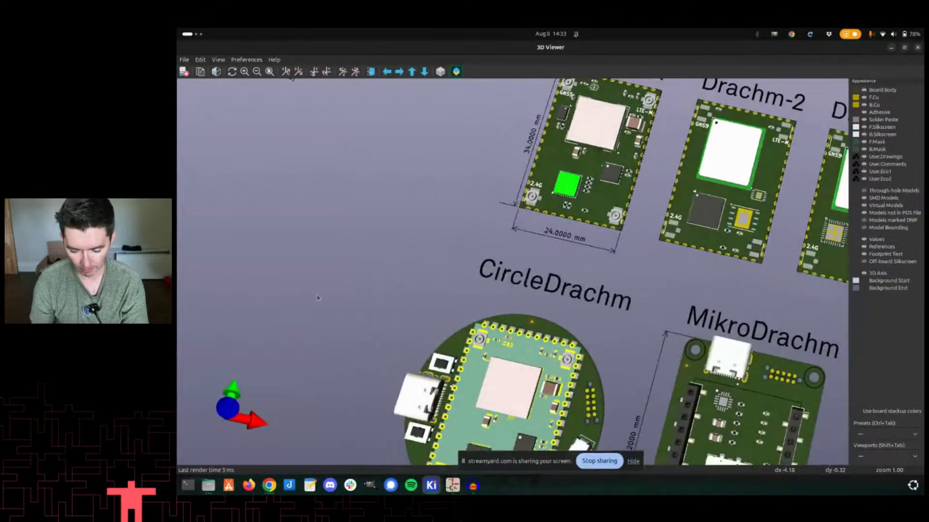
{"action": "scroll", "coordinate": [228, 344], "scroll_direction": "down", "scroll_amount": 2}
{"action": "middle_click_drag", "start_coordinate": [229, 349], "coordinate": [177, 455]}
{"action": "middle_click_drag", "start_coordinate": [346, 323], "coordinate": [282, 373]}
{"action": "scroll", "coordinate": [282, 373], "scroll_direction": "up", "scroll_amount": 2}
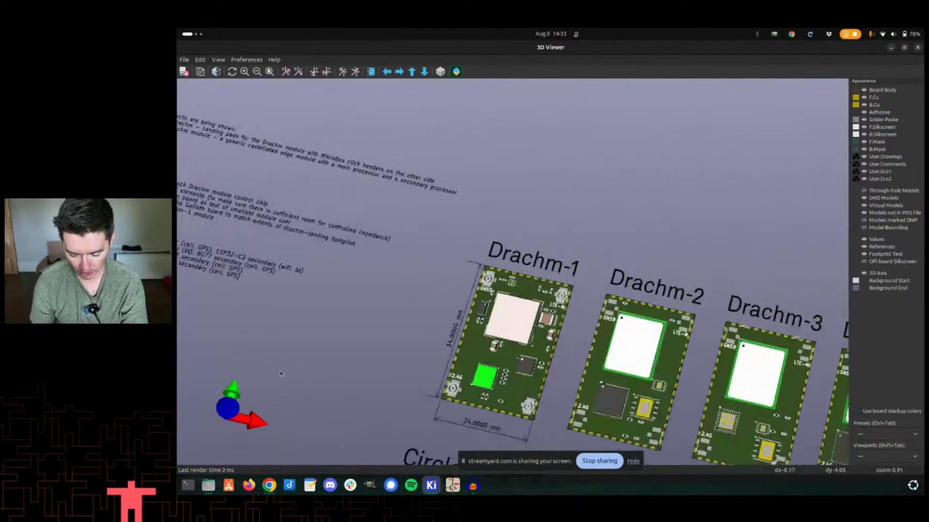
{"action": "key", "text": "Home"}
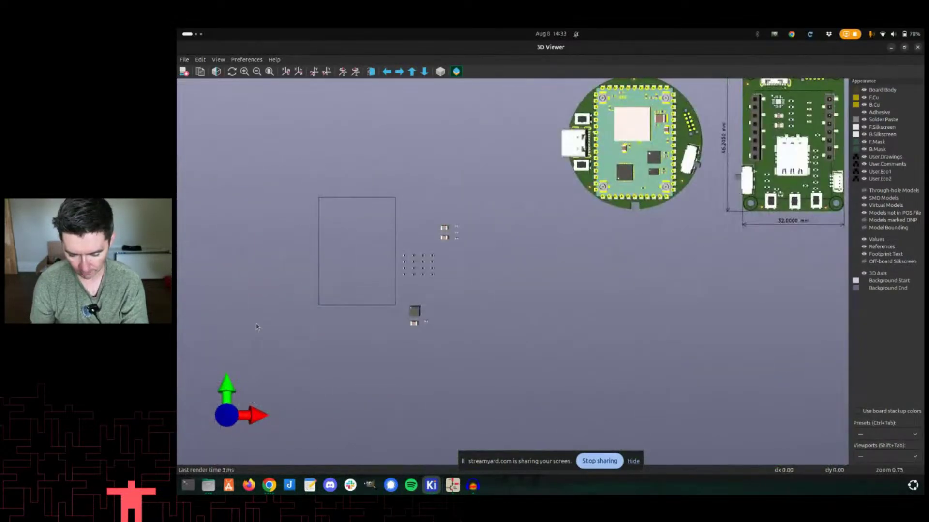
{"action": "scroll", "coordinate": [178, 305], "scroll_direction": "up", "scroll_amount": 4}
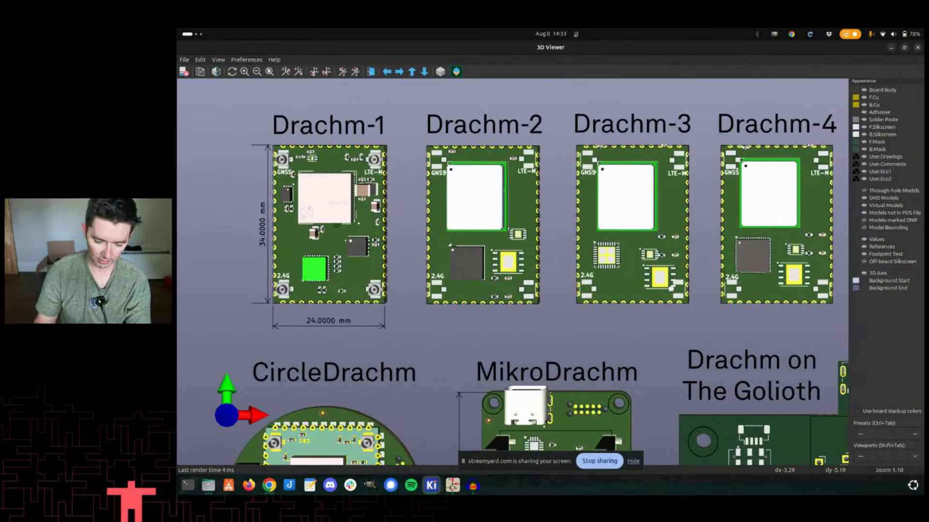
{"action": "middle_click_drag", "start_coordinate": [246, 192], "coordinate": [407, 198]}
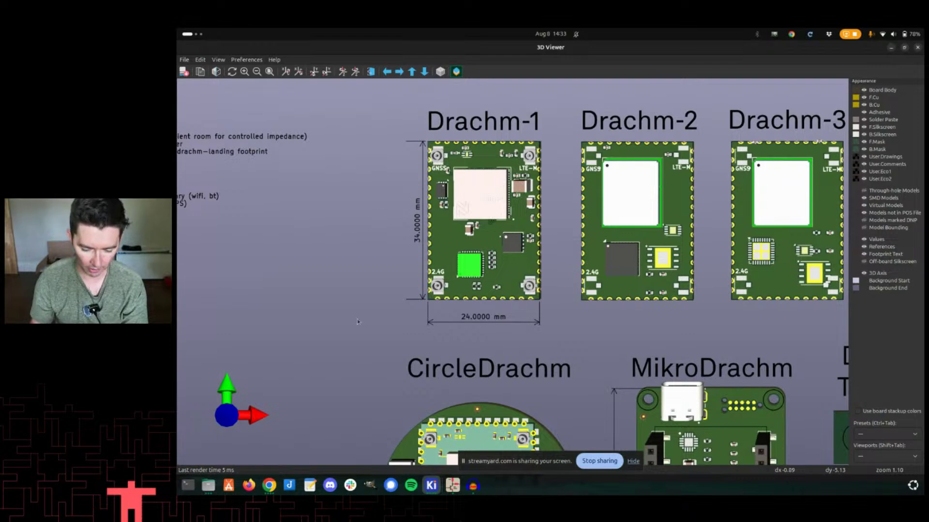
Switch back to the Drachm-1 schematic and inspect the ESP32-C3-50ohm antenna line running to connector J19.
{"action": "key", "text": "alt+Tab"}
{"action": "key", "text": "alt+Tab"}
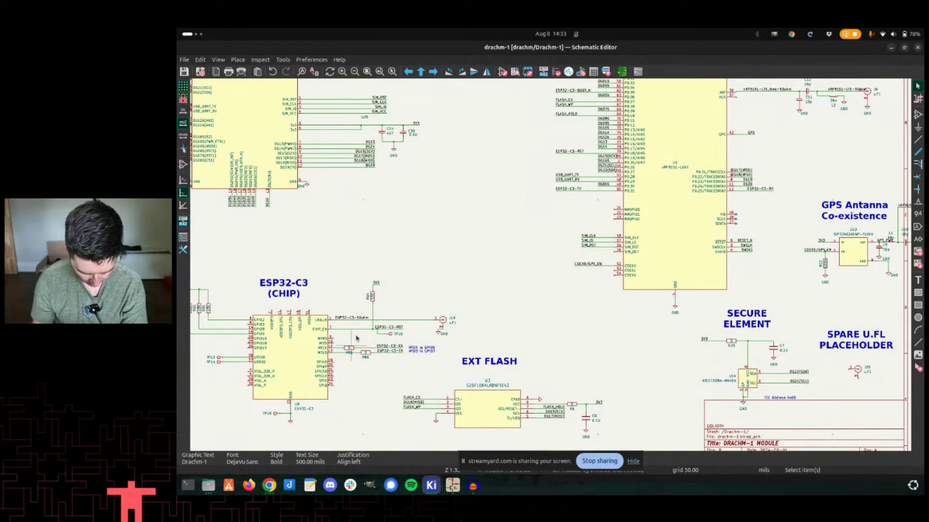
{"action": "scroll", "coordinate": [387, 331], "scroll_direction": "up", "scroll_amount": 4}
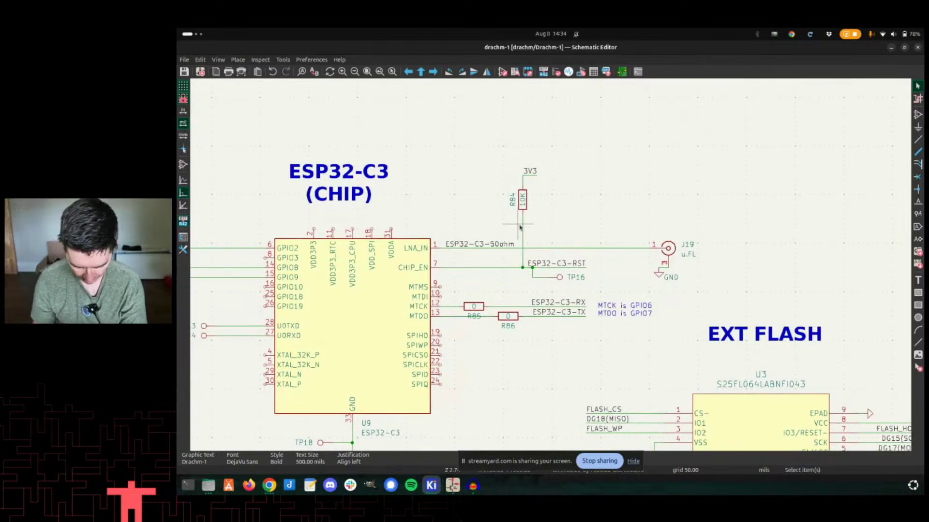
{"action": "scroll", "coordinate": [550, 268], "scroll_direction": "up", "scroll_amount": 1}
{"action": "scroll", "coordinate": [551, 267], "scroll_direction": "up", "scroll_amount": 1}
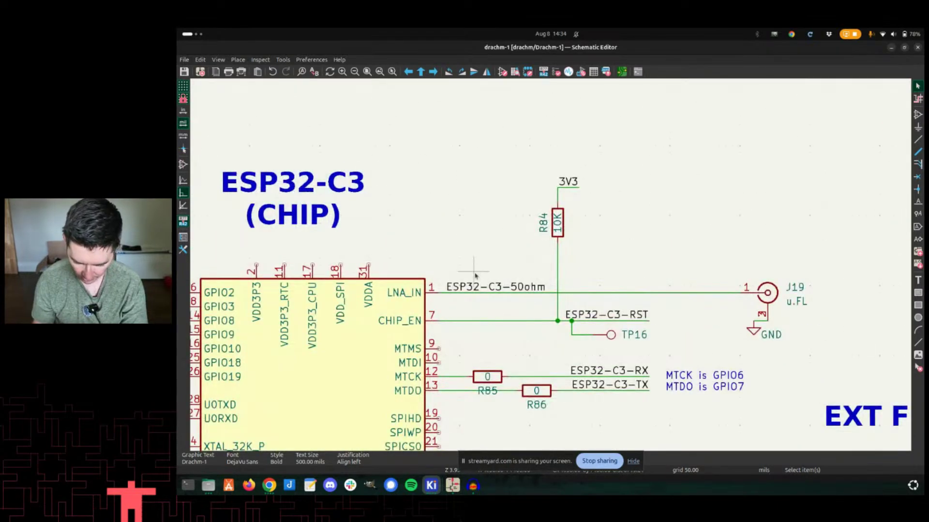
Inspect the nRF9151 antenna connections and the GPS antenna co-existence circuit around U13 and J7.
{"action": "key", "text": "Home"}
{"action": "scroll", "coordinate": [552, 267], "scroll_direction": "up", "scroll_amount": 3}
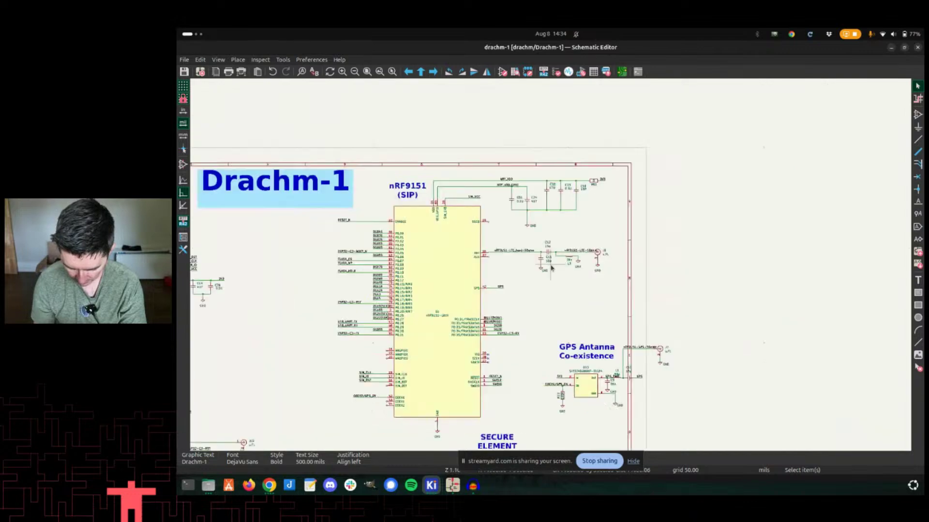
{"action": "scroll", "coordinate": [529, 286], "scroll_direction": "down", "scroll_amount": 3}
{"action": "middle_click_drag", "start_coordinate": [527, 288], "coordinate": [574, 199]}
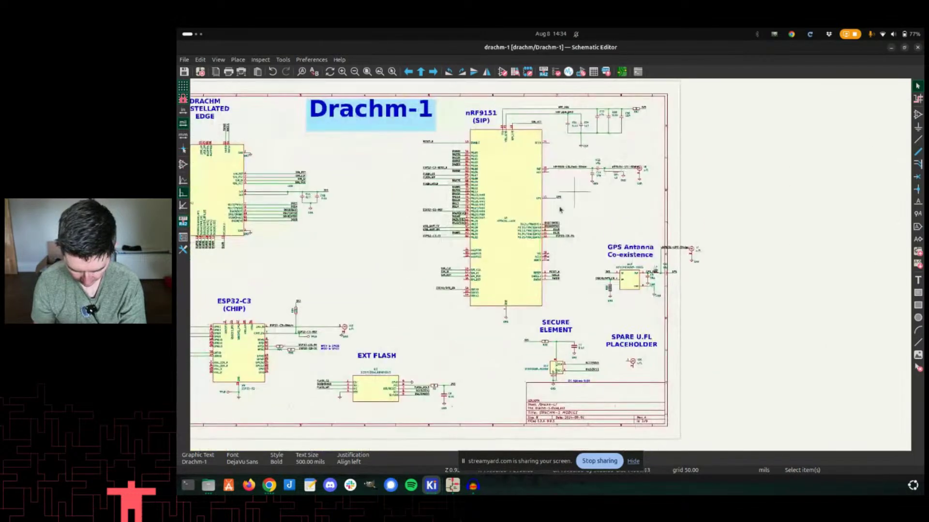
{"action": "scroll", "coordinate": [552, 267], "scroll_direction": "up", "scroll_amount": 4}
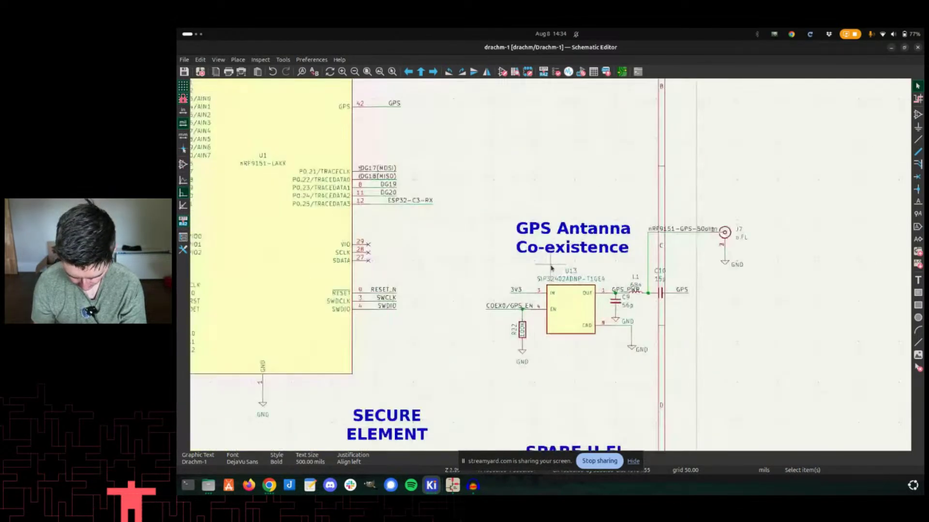
{"action": "scroll", "coordinate": [553, 269], "scroll_direction": "up", "scroll_amount": 2}
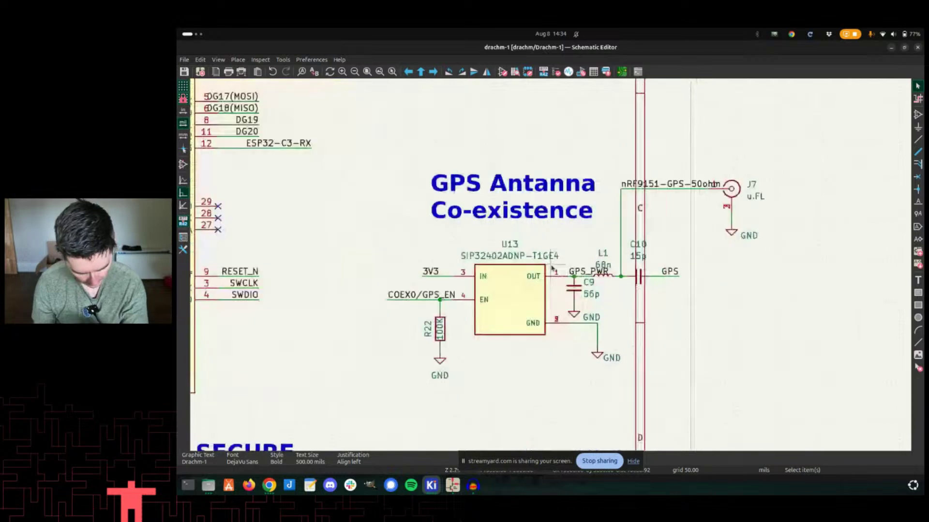
{"action": "scroll", "coordinate": [552, 275], "scroll_direction": "down", "scroll_amount": 6}
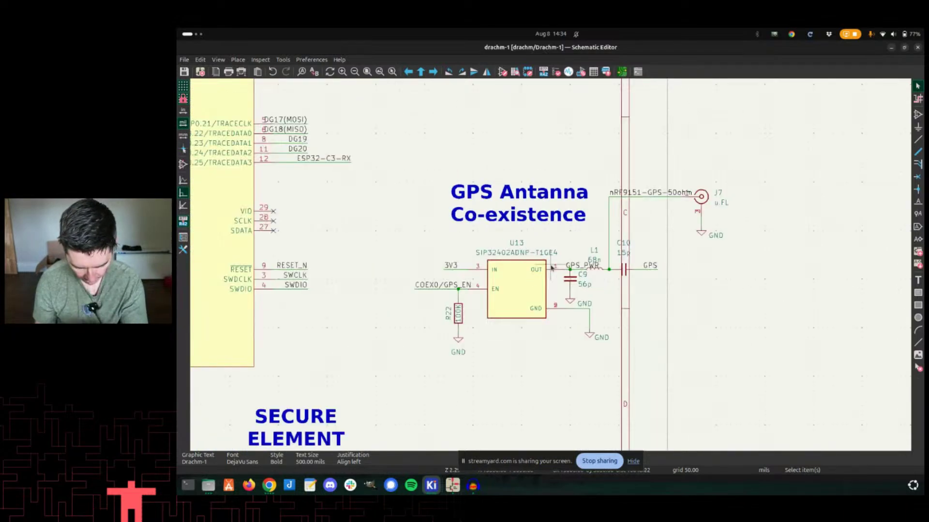
Copy the two capacitors and inductor of the nRF9151 LTE antenna network and paste them onto the ESP32-C3-50ohm line before J19.
{"action": "middle_click_drag", "start_coordinate": [452, 242], "coordinate": [508, 216]}
{"action": "scroll", "coordinate": [551, 268], "scroll_direction": "up", "scroll_amount": 3}
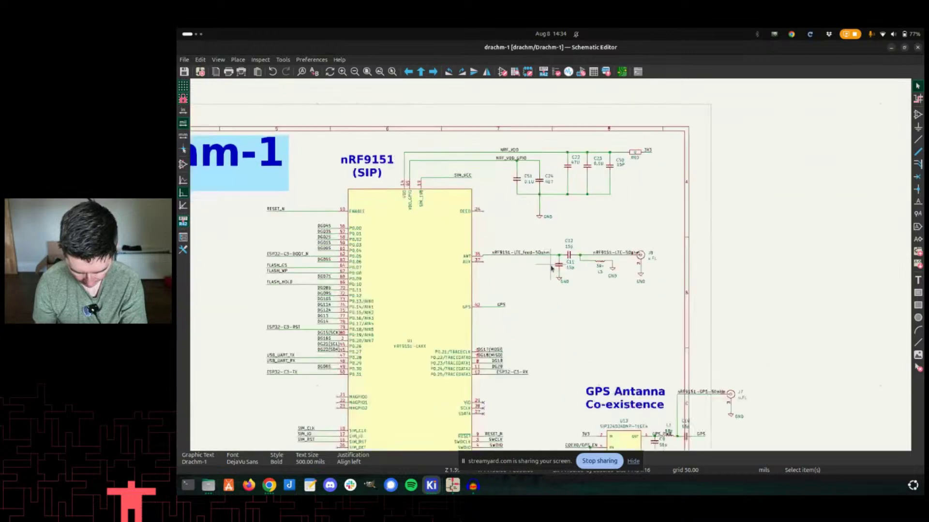
{"action": "left_click_drag", "start_coordinate": [549, 245], "coordinate": [634, 276]}
{"action": "scroll", "coordinate": [531, 220], "scroll_direction": "down", "scroll_amount": 4}
{"action": "middle_click_drag", "start_coordinate": [469, 267], "coordinate": [534, 212]}
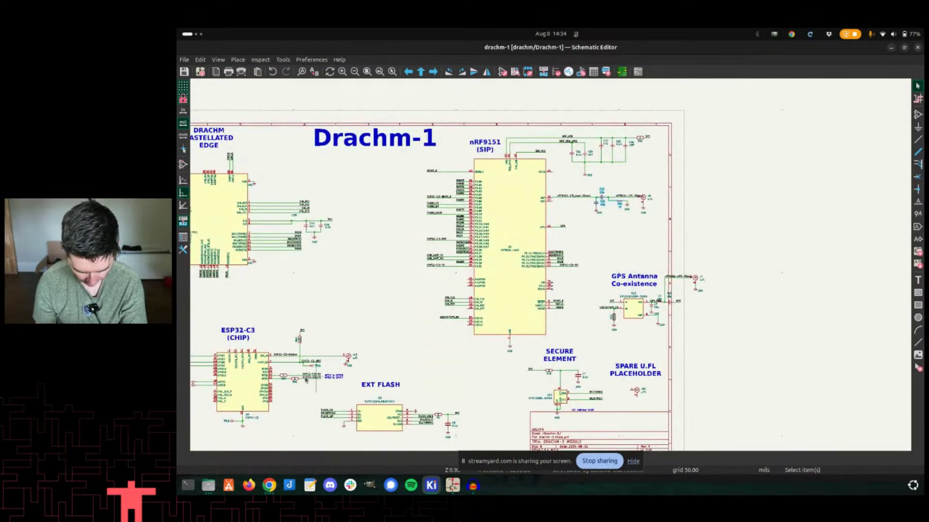
{"action": "scroll", "coordinate": [300, 379], "scroll_direction": "up", "scroll_amount": 3}
{"action": "key", "text": "ctrl+v"}
{"action": "scroll", "coordinate": [604, 241], "scroll_direction": "up", "scroll_amount": 3}
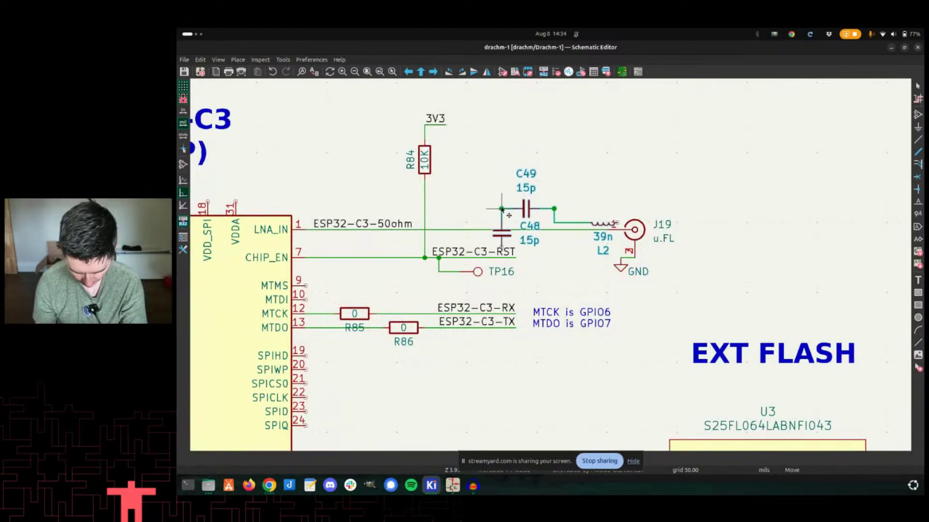
{"action": "scroll", "coordinate": [484, 304], "scroll_direction": "down", "scroll_amount": 5}
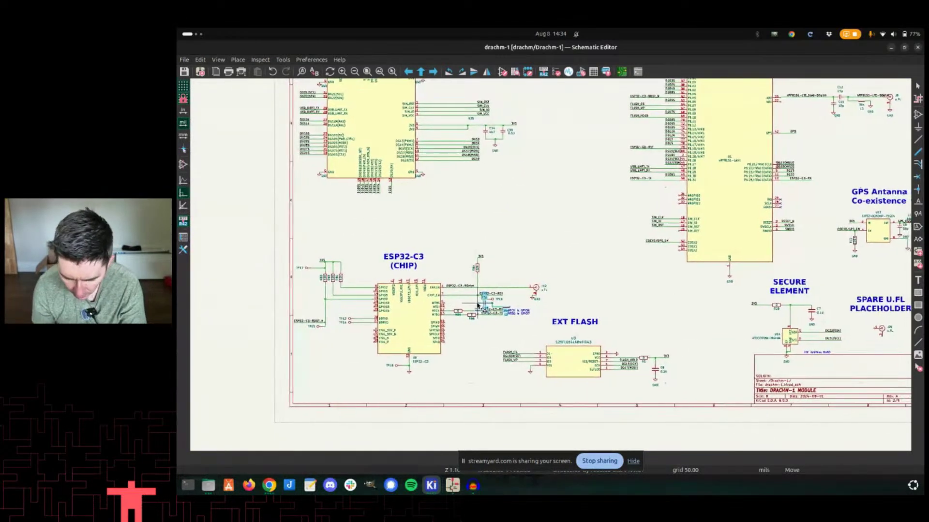
{"action": "scroll", "coordinate": [484, 305], "scroll_direction": "up", "scroll_amount": 5}
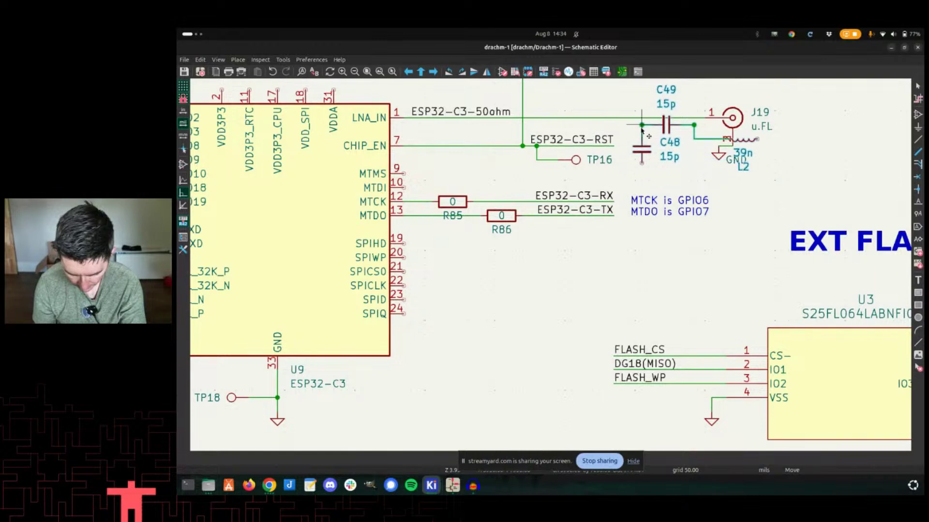
{"action": "left_click", "coordinate": [649, 124]}
Move connector J19 away from the pasted matching network and place its GND symbol straight below it.
{"action": "scroll", "coordinate": [746, 125], "scroll_direction": "up", "scroll_amount": 2}
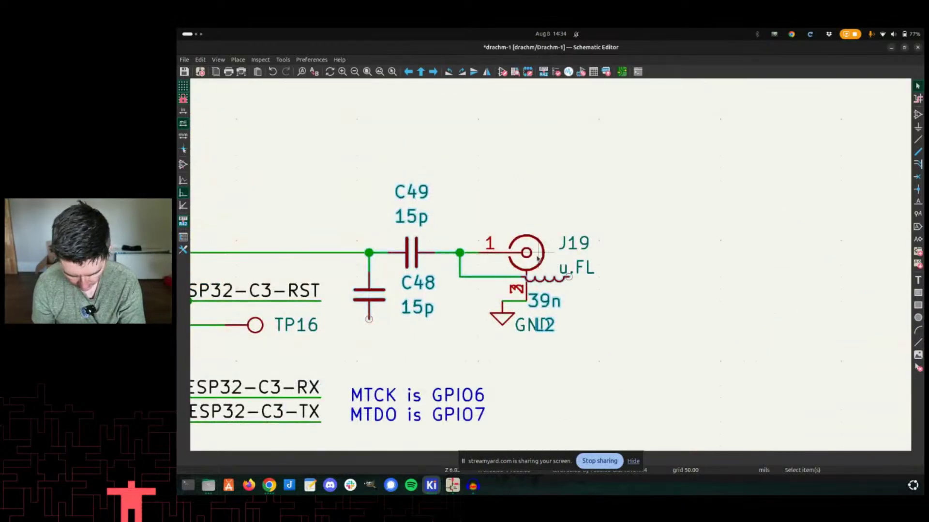
{"action": "left_click_drag", "start_coordinate": [551, 269], "coordinate": [575, 278]}
{"action": "left_click_drag", "start_coordinate": [526, 252], "coordinate": [635, 254]}
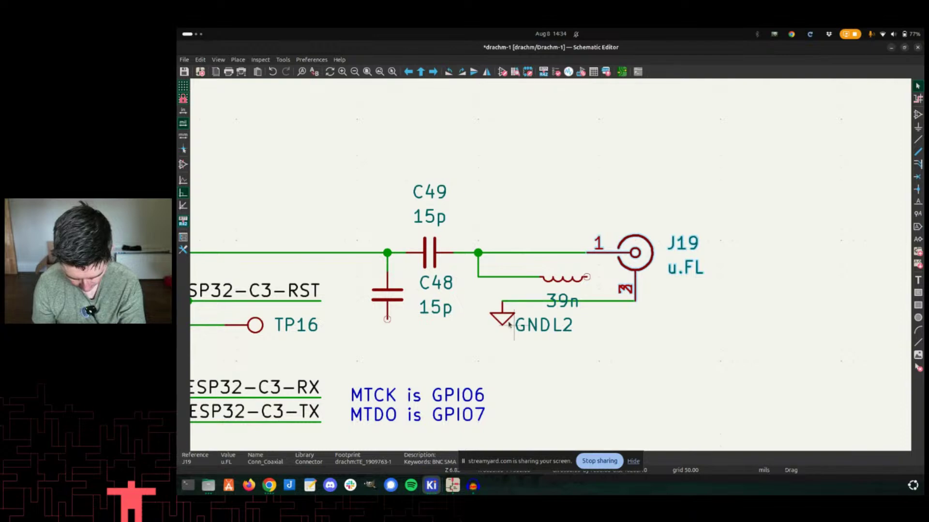
{"action": "left_click_drag", "start_coordinate": [508, 325], "coordinate": [645, 349]}
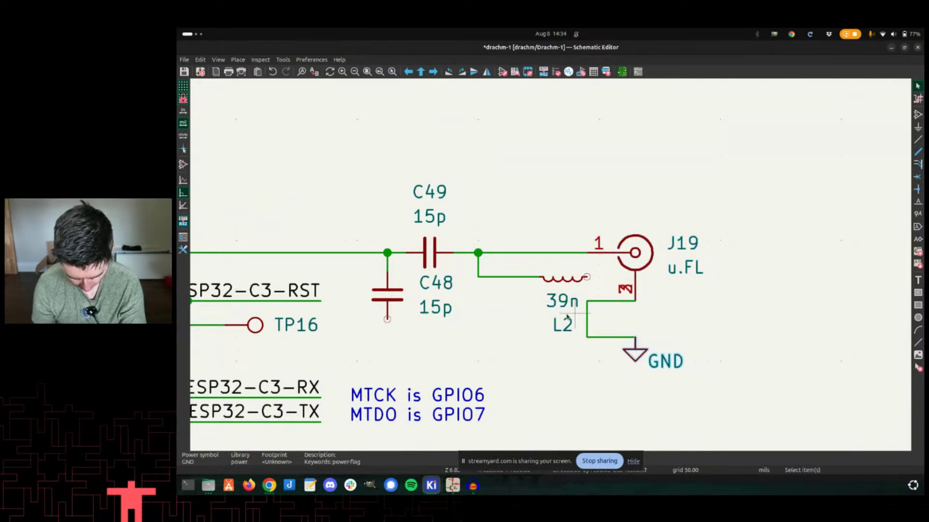
{"action": "left_click_drag", "start_coordinate": [587, 317], "coordinate": [635, 401]}
Lower inductor L2 and wire its free end to the ground line below J19.
{"action": "left_click_drag", "start_coordinate": [563, 278], "coordinate": [569, 331]}
{"action": "left_click", "coordinate": [586, 325]}
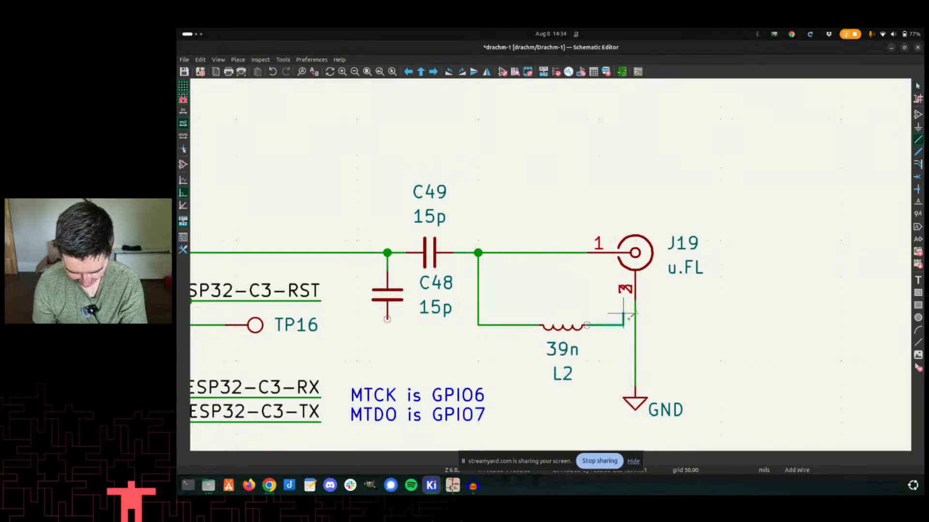
{"action": "scroll", "coordinate": [604, 299], "scroll_direction": "down", "scroll_amount": 2}
{"action": "scroll", "coordinate": [623, 288], "scroll_direction": "up", "scroll_amount": 2}
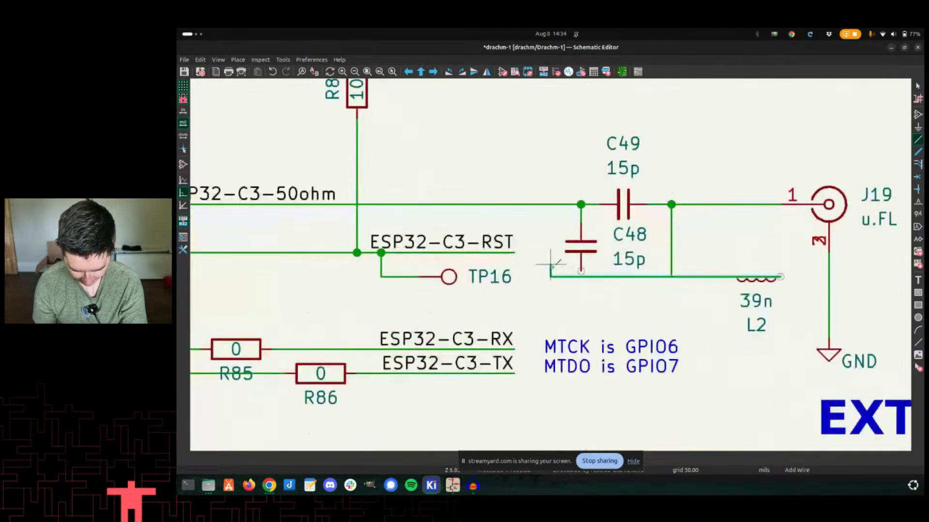
{"action": "left_click", "coordinate": [829, 276]}
Try to wire the free lower end of C48 to the junction beside L2.
{"action": "left_click", "coordinate": [672, 276]}
{"action": "left_click", "coordinate": [582, 273]}
{"action": "left_click", "coordinate": [672, 277]}
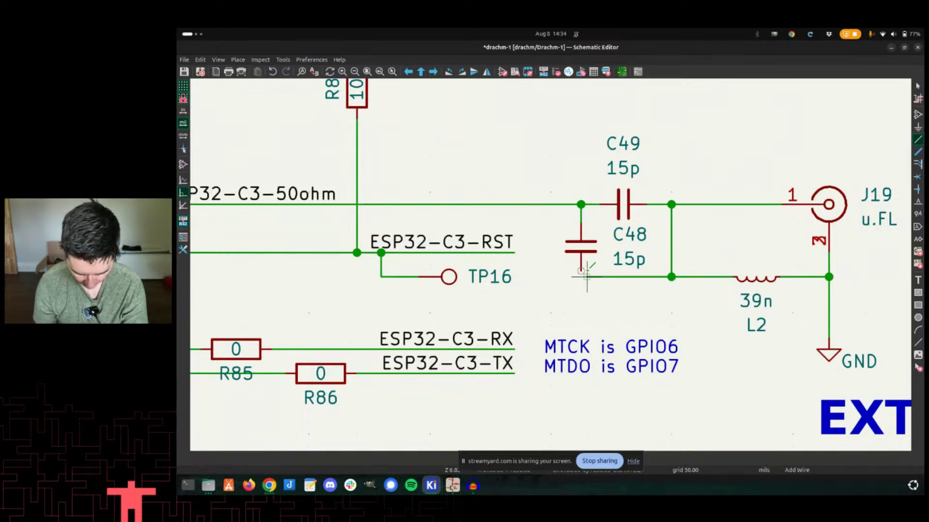
{"action": "key", "text": "Escape"}
{"action": "key", "text": "Escape"}
Check the ESP32-C3 antenna matching network around C48, C49 and L2, and look across to the nRF9151 and GPS circuits.
{"action": "scroll", "coordinate": [574, 277], "scroll_direction": "down", "scroll_amount": 3}
{"action": "middle_click_drag", "start_coordinate": [574, 276], "coordinate": [489, 251]}
{"action": "scroll", "coordinate": [522, 256], "scroll_direction": "up", "scroll_amount": 3}
{"action": "scroll", "coordinate": [489, 251], "scroll_direction": "down", "scroll_amount": 2}
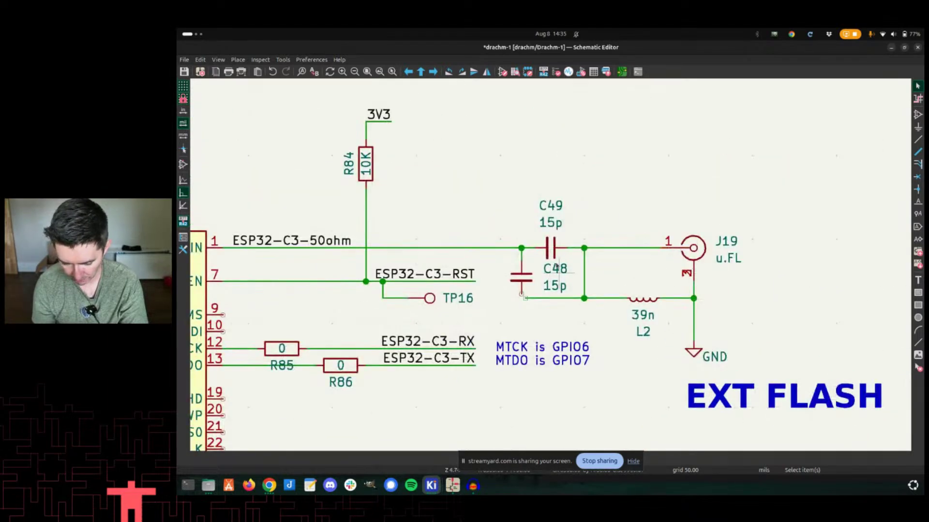
{"action": "left_click_drag", "start_coordinate": [486, 207], "coordinate": [602, 249]}
{"action": "scroll", "coordinate": [603, 249], "scroll_direction": "down", "scroll_amount": 3}
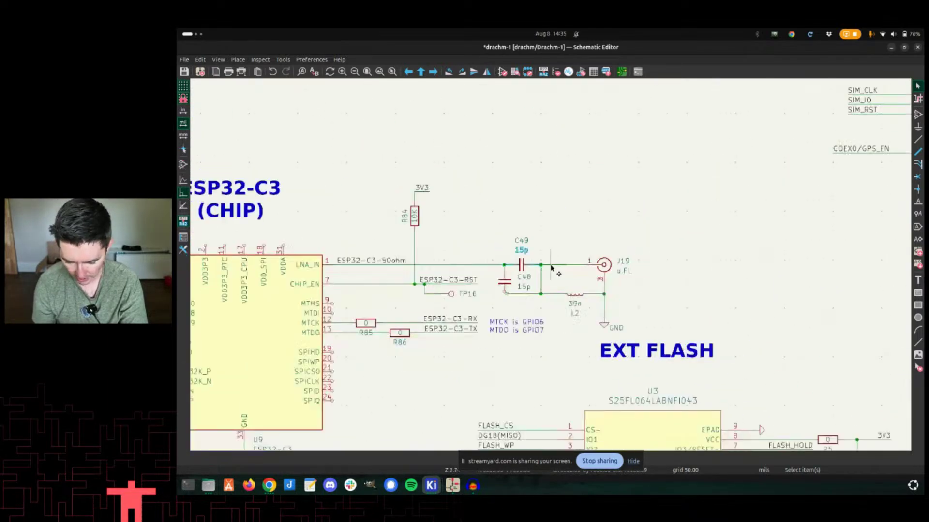
{"action": "middle_click_drag", "start_coordinate": [631, 259], "coordinate": [286, 341]}
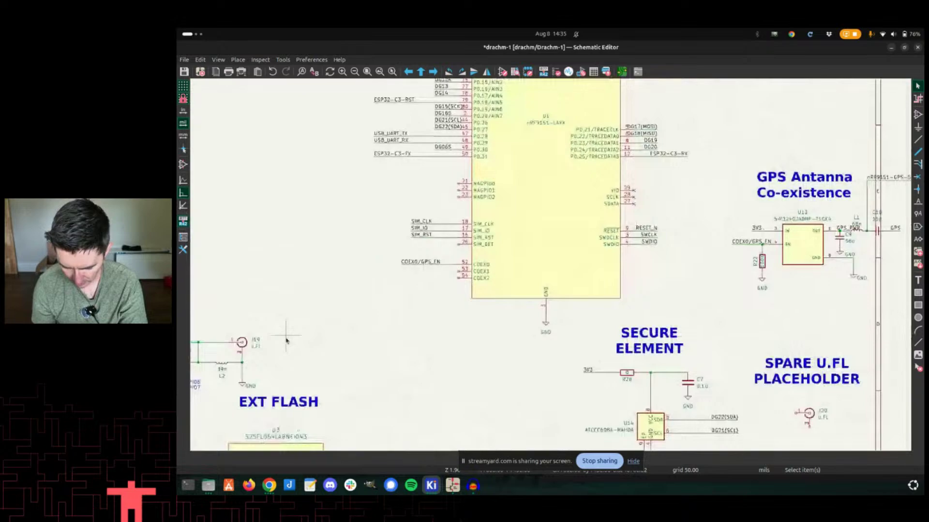
{"action": "middle_click_drag", "start_coordinate": [430, 275], "coordinate": [460, 261]}
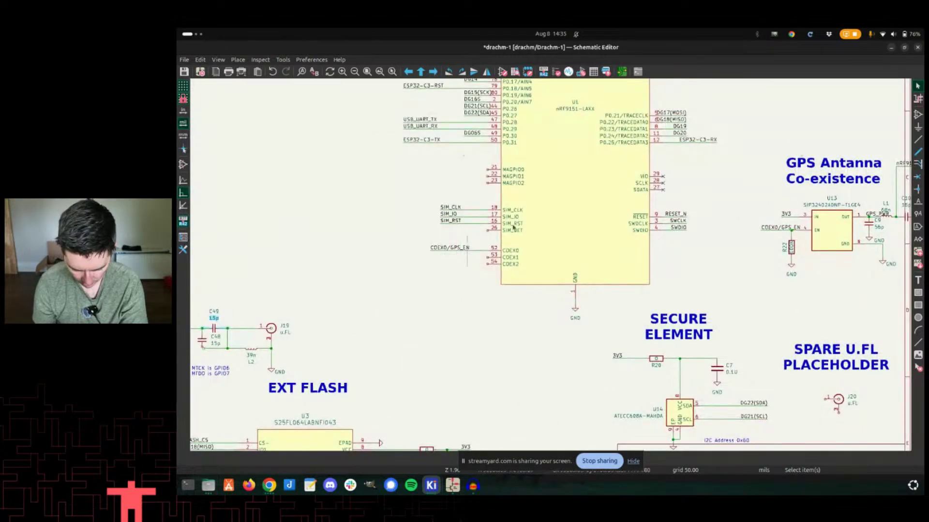
Delete the unfinished wire beside C48's lower end and the wires on both sides of inductor L2.
{"action": "middle_click_drag", "start_coordinate": [232, 366], "coordinate": [551, 268]}
{"action": "scroll", "coordinate": [552, 268], "scroll_direction": "up", "scroll_amount": 4}
{"action": "left_click", "coordinate": [583, 250]}
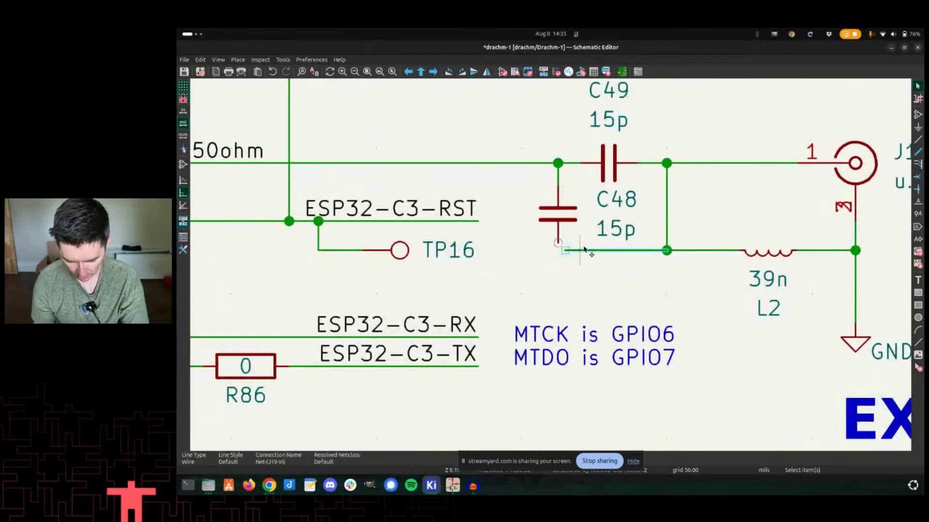
{"action": "key", "text": "Delete"}
{"action": "scroll", "coordinate": [549, 266], "scroll_direction": "down", "scroll_amount": 2}
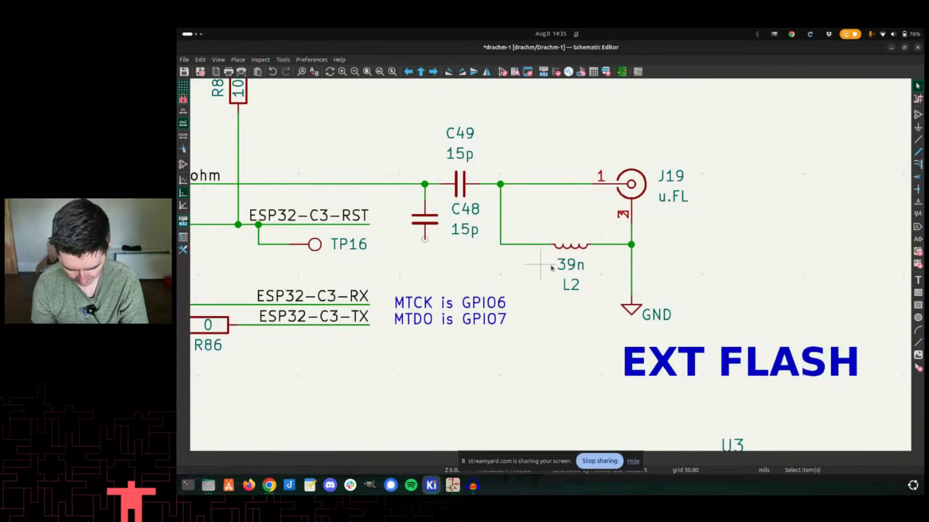
{"action": "scroll", "coordinate": [551, 268], "scroll_direction": "up", "scroll_amount": 2}
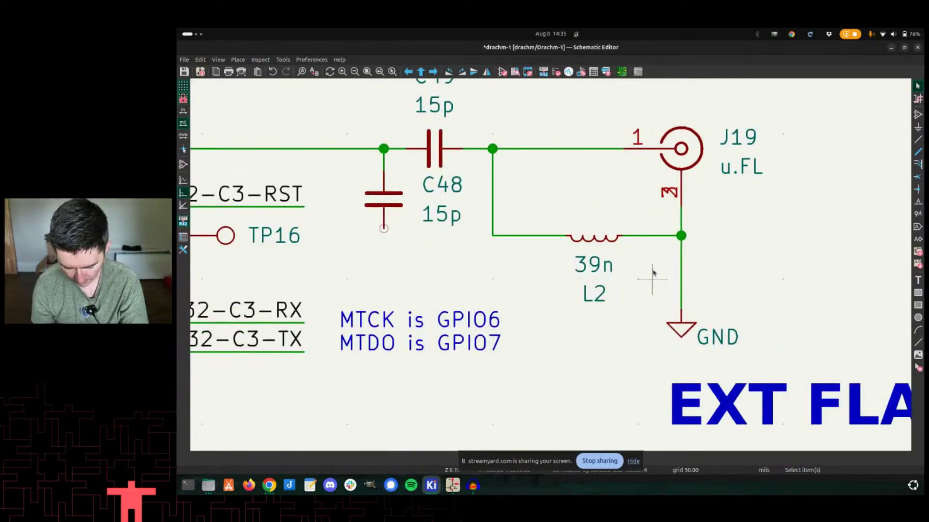
{"action": "key", "text": "Delete"}
{"action": "key", "text": "Delete"}
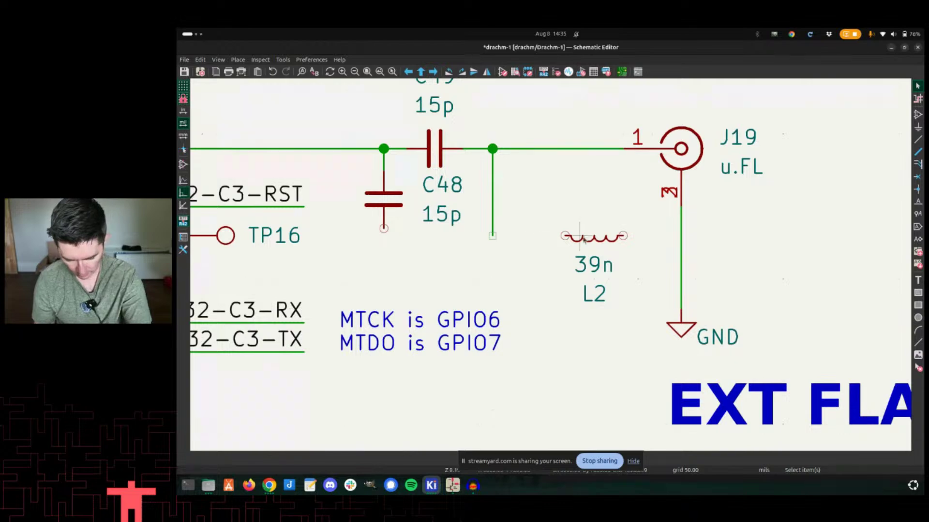
Rotate inductor L2 upright and place it on the vertical wire below the junction between C49 and J19.
{"action": "key", "text": "m"}
{"action": "key", "text": "f"}
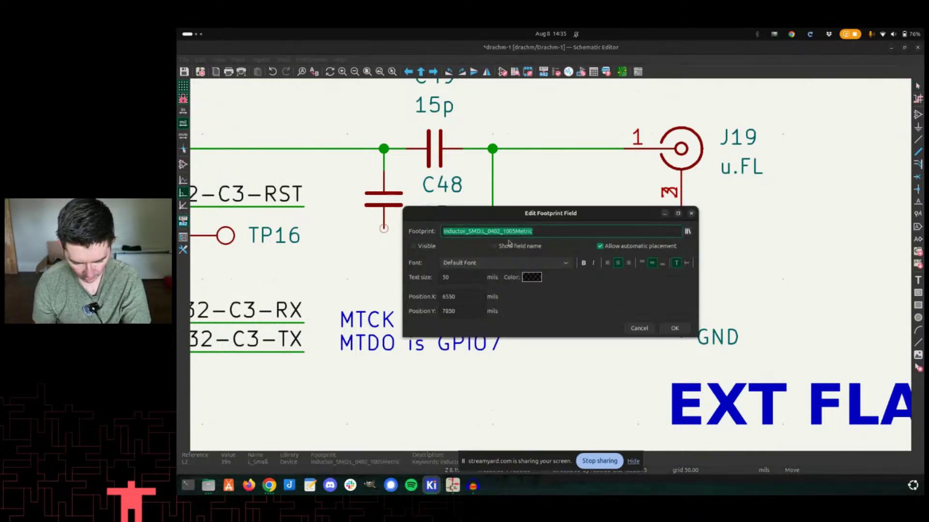
{"action": "key", "text": "Escape"}
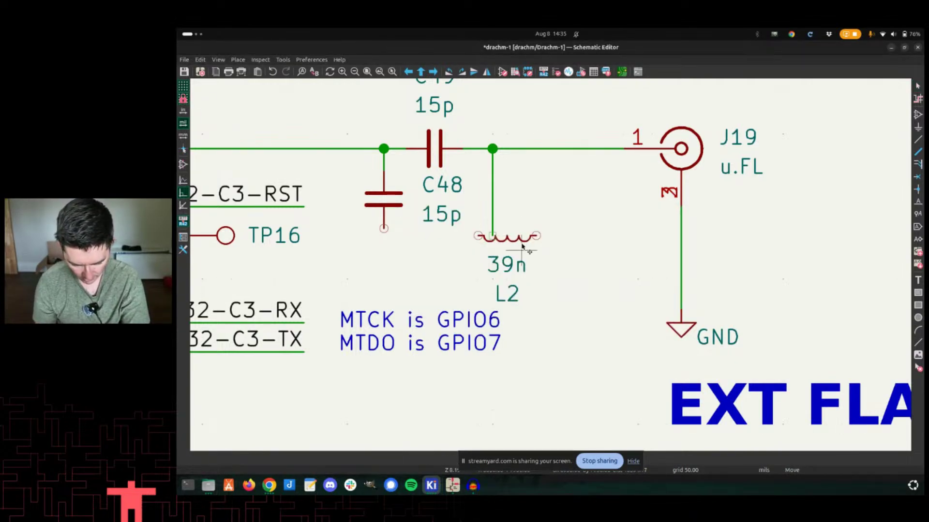
{"action": "left_click", "coordinate": [521, 244]}
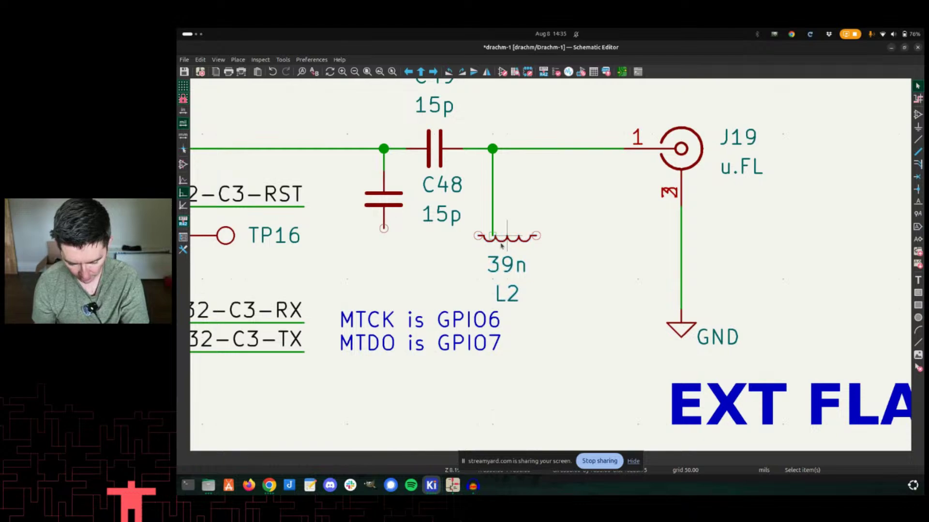
{"action": "key", "text": "m"}
{"action": "key", "text": "r"}
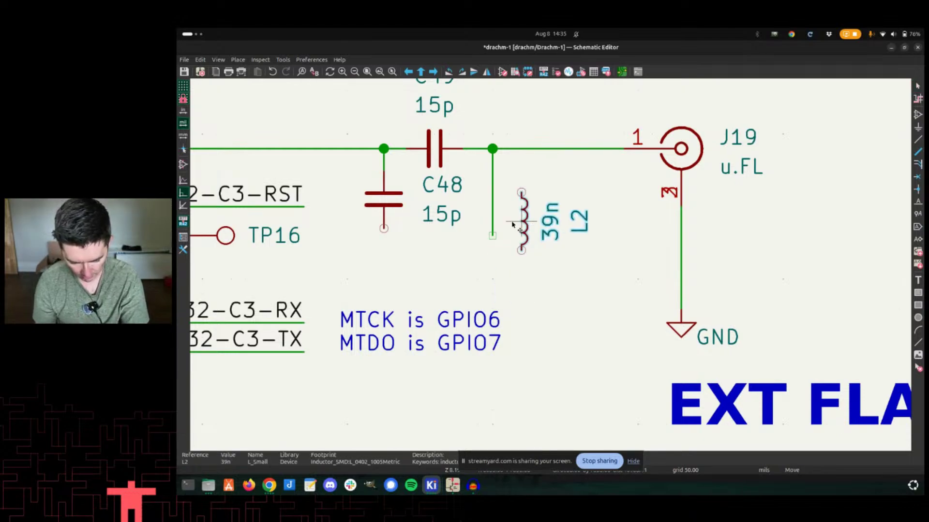
{"action": "left_click", "coordinate": [501, 215]}
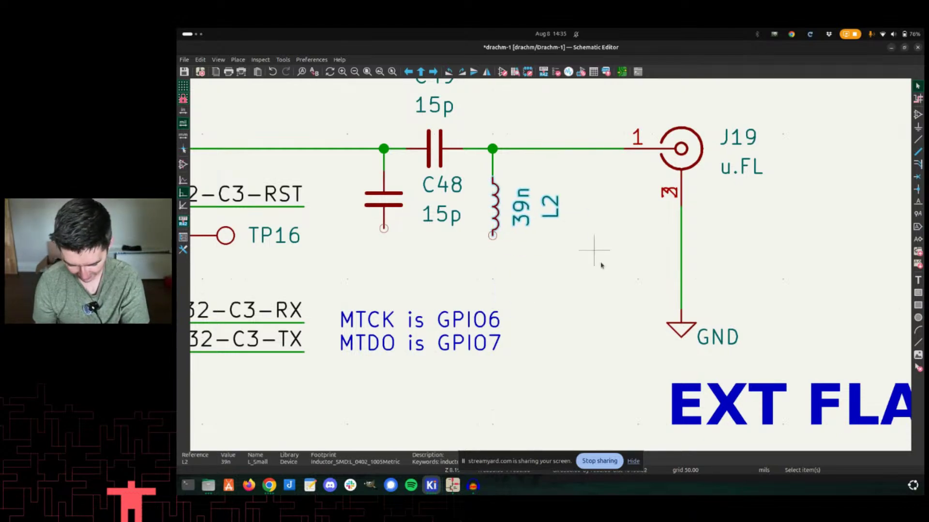
Duplicate J19's GND symbol and place the copy below and between C48 and L2.
{"action": "key", "text": "c"}
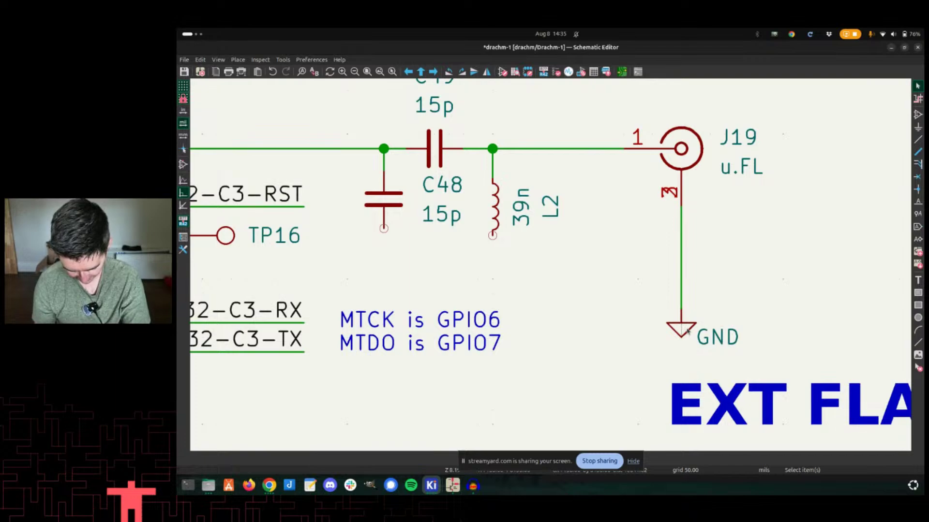
{"action": "left_click", "coordinate": [679, 334]}
{"action": "key", "text": "ctrl+d"}
{"action": "left_click", "coordinate": [434, 264]}
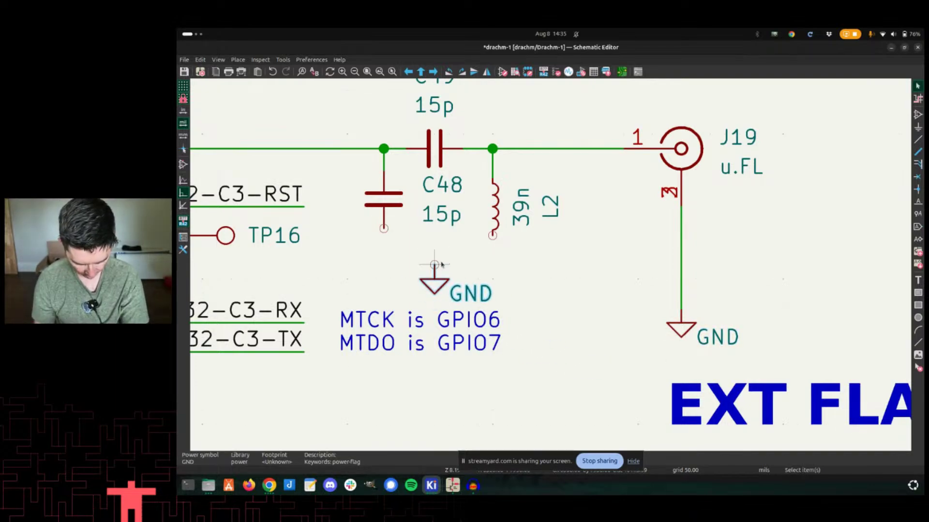
{"action": "key", "text": "w"}
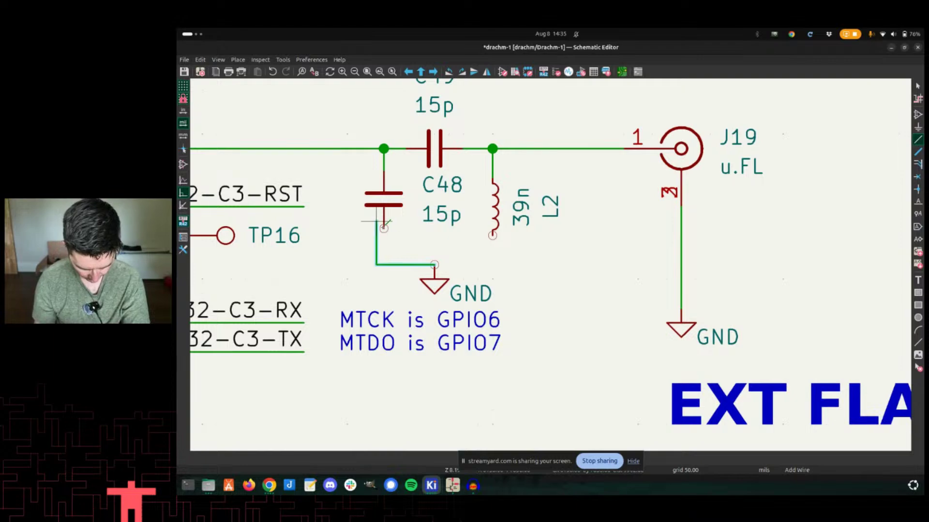
{"action": "key", "text": "Escape"}
Align the matching network items C48, C49 and L2 to the grid.
{"action": "scroll", "coordinate": [384, 223], "scroll_direction": "down", "scroll_amount": 3}
{"action": "scroll", "coordinate": [551, 265], "scroll_direction": "up", "scroll_amount": 2}
{"action": "key", "text": "Escape"}
{"action": "left_click_drag", "start_coordinate": [529, 188], "coordinate": [703, 318]}
{"action": "right_click", "coordinate": [704, 318]}
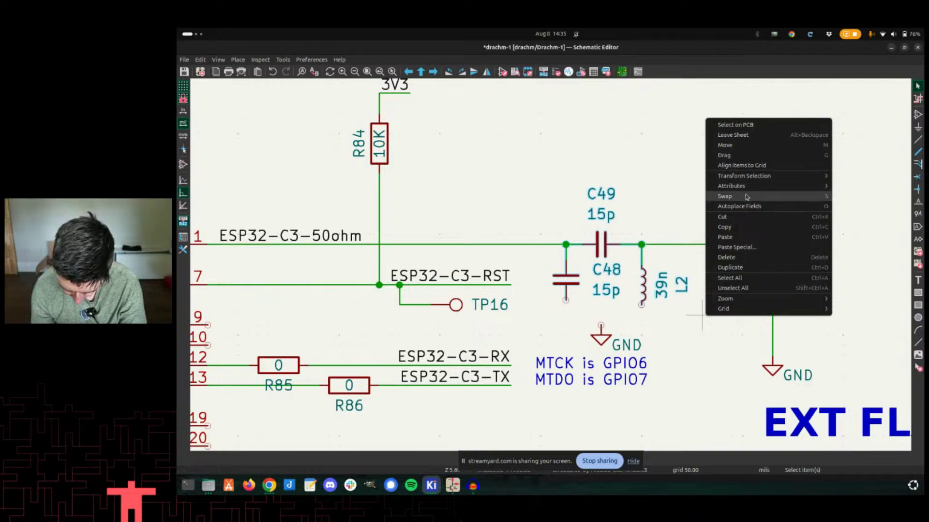
{"action": "left_click", "coordinate": [743, 156]}
{"action": "scroll", "coordinate": [551, 269], "scroll_direction": "up", "scroll_amount": 2}
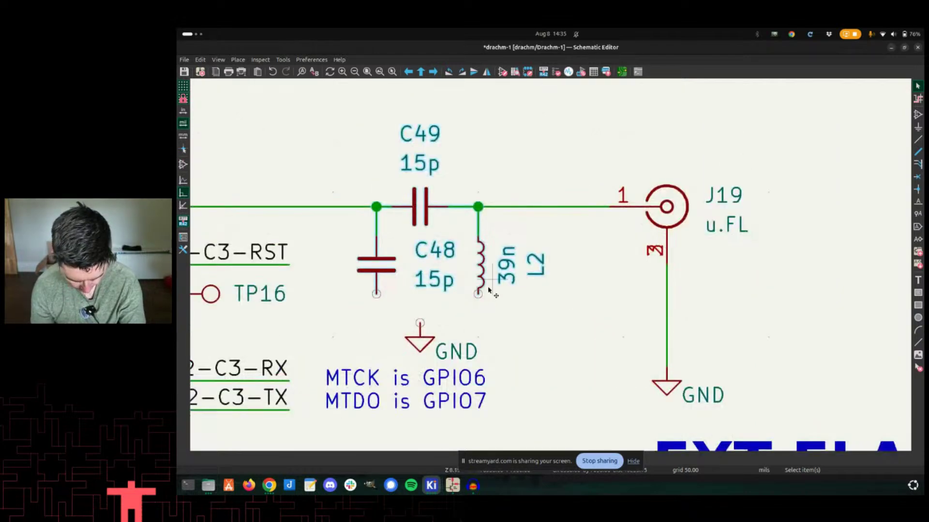
Wire the lower ends of L2 and C48 together through the new GND symbol.
{"action": "key", "text": "w"}
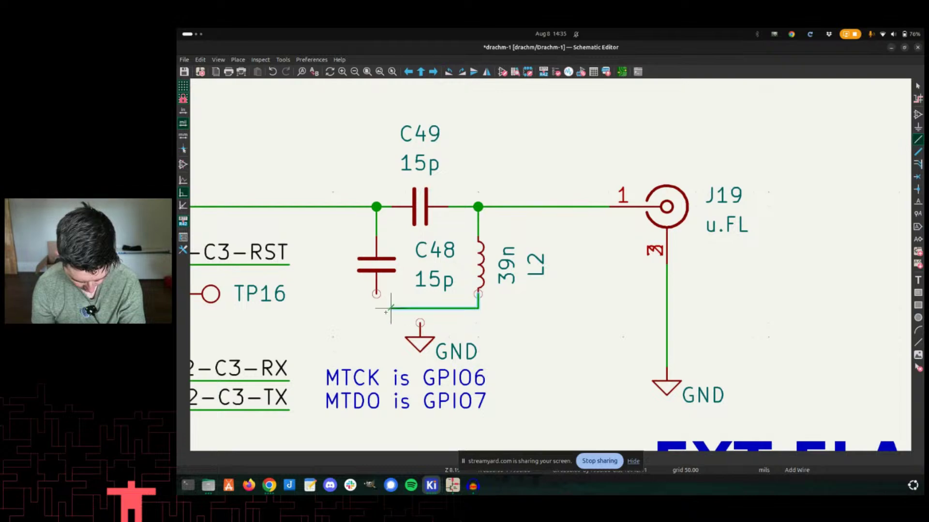
{"action": "left_click", "coordinate": [377, 323]}
{"action": "left_click", "coordinate": [376, 294]}
{"action": "scroll", "coordinate": [420, 308], "scroll_direction": "down", "scroll_amount": 3}
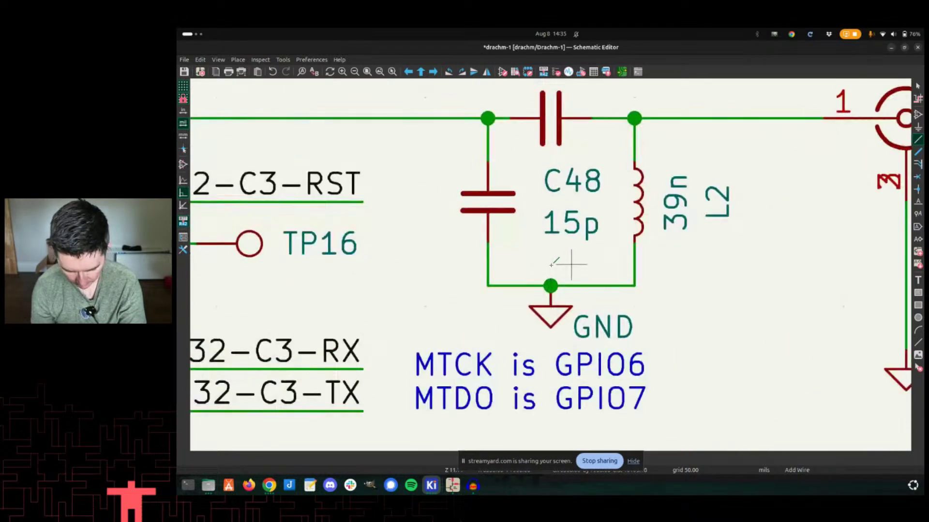
{"action": "key", "text": "Escape"}
Add the two-line text note "VALUES ARE WRONG / RE-CALC OR NOPOP" above C49.
{"action": "scroll", "coordinate": [591, 319], "scroll_direction": "up", "scroll_amount": 2}
{"action": "key", "text": "t"}
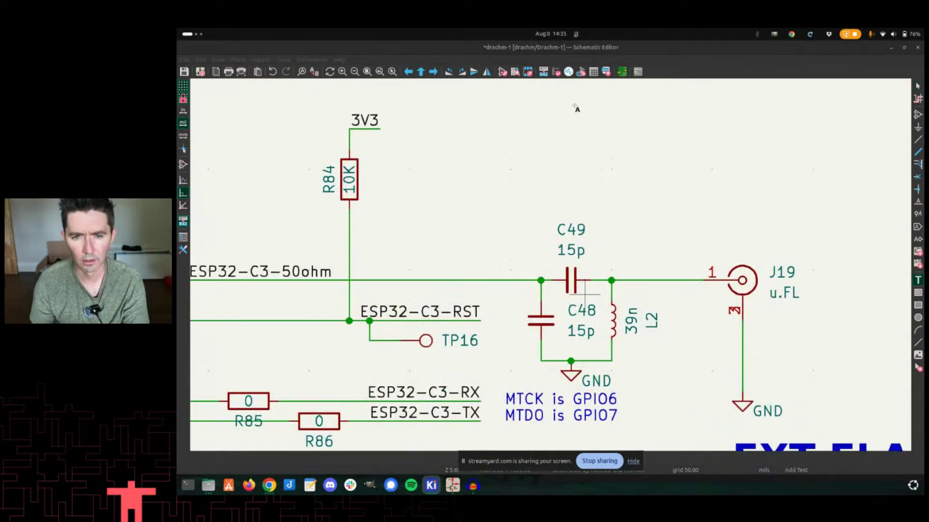
{"action": "left_click", "coordinate": [586, 179]}
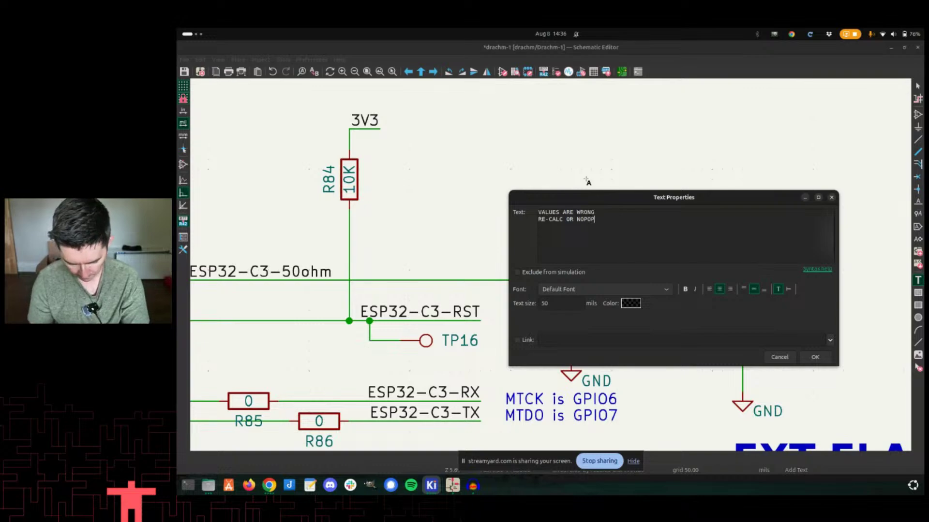
{"action": "left_click", "coordinate": [818, 357]}
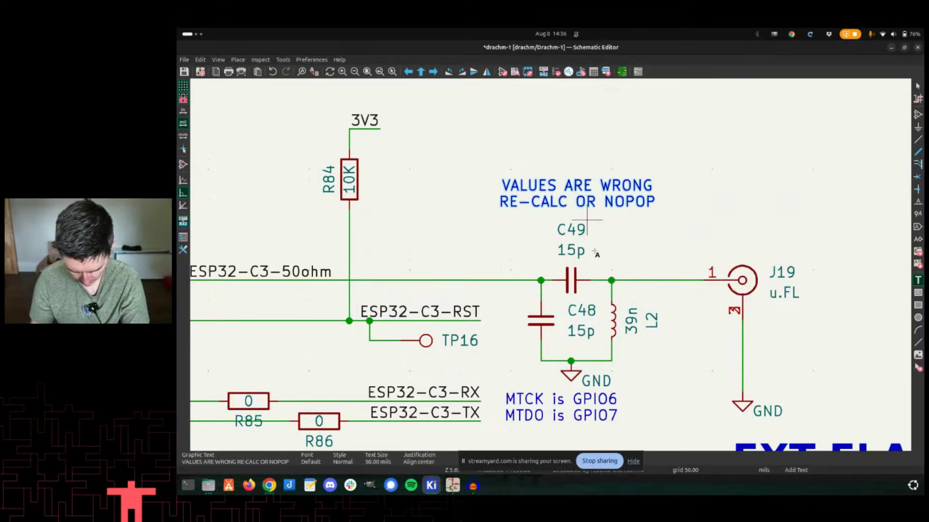
{"action": "left_click", "coordinate": [613, 312]}
{"action": "key", "text": "Escape"}
{"action": "key", "text": "Escape"}
Set inductor L2 to do not populate in its symbol properties.
{"action": "left_click", "coordinate": [615, 312]}
{"action": "double_click", "coordinate": [614, 313]}
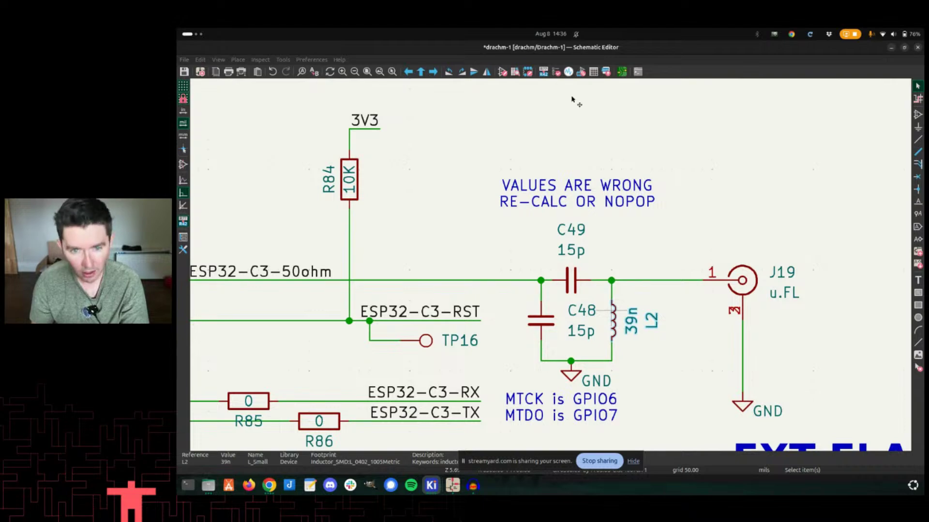
{"action": "left_click_drag", "start_coordinate": [673, 30], "coordinate": [700, 139]}
{"action": "left_click", "coordinate": [540, 304]}
{"action": "left_click", "coordinate": [748, 354]}
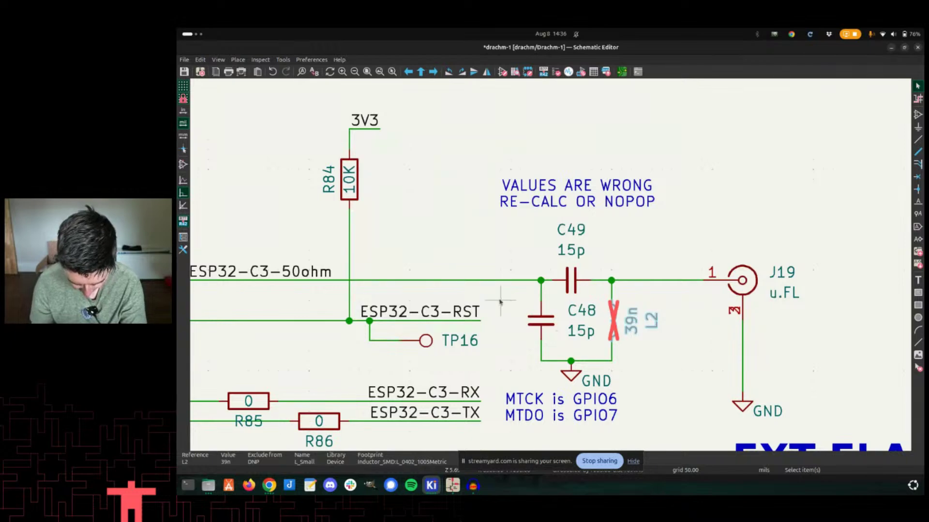
Mark capacitor C48 as do not populate and save the schematic.
{"action": "left_click", "coordinate": [542, 338]}
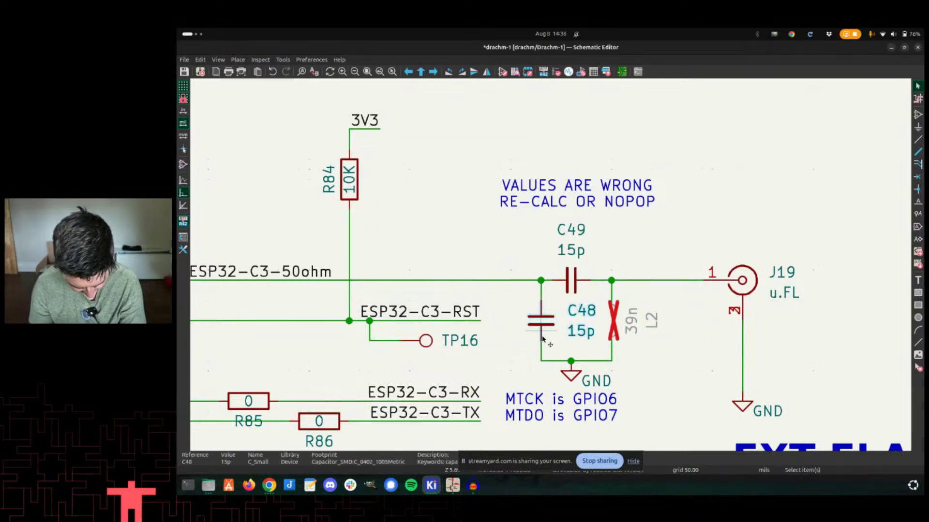
{"action": "key", "text": "d"}
{"action": "scroll", "coordinate": [600, 310], "scroll_direction": "down", "scroll_amount": 2}
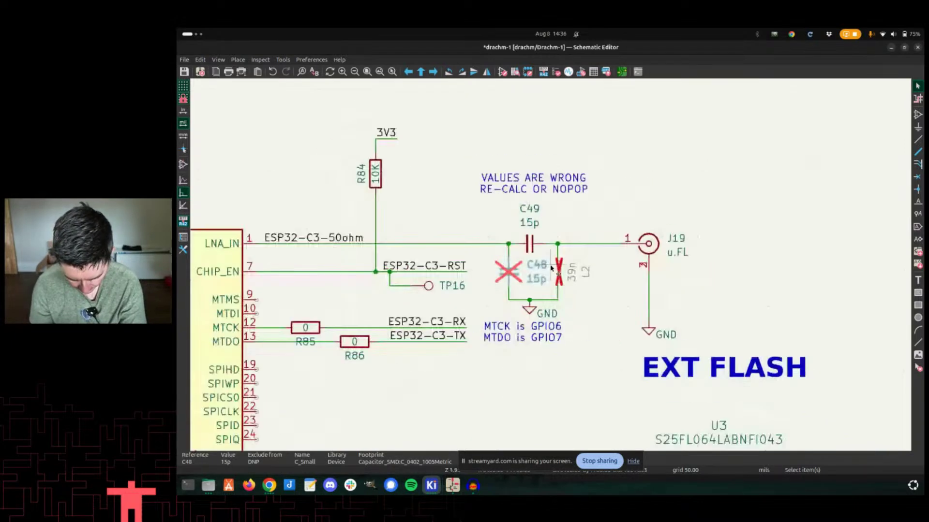
{"action": "scroll", "coordinate": [551, 265], "scroll_direction": "up", "scroll_amount": 4}
{"action": "scroll", "coordinate": [556, 265], "scroll_direction": "down", "scroll_amount": 2}
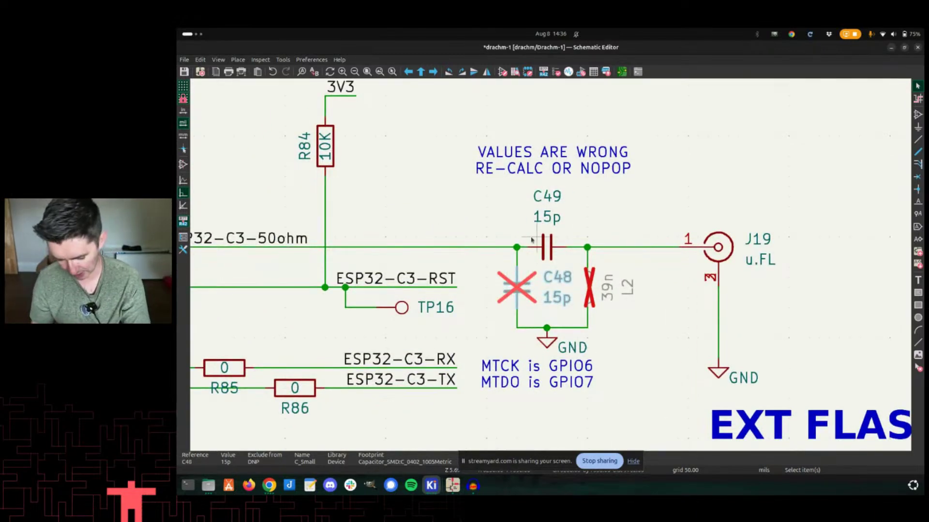
{"action": "scroll", "coordinate": [562, 239], "scroll_direction": "up", "scroll_amount": 1}
{"action": "scroll", "coordinate": [546, 228], "scroll_direction": "down", "scroll_amount": 3}
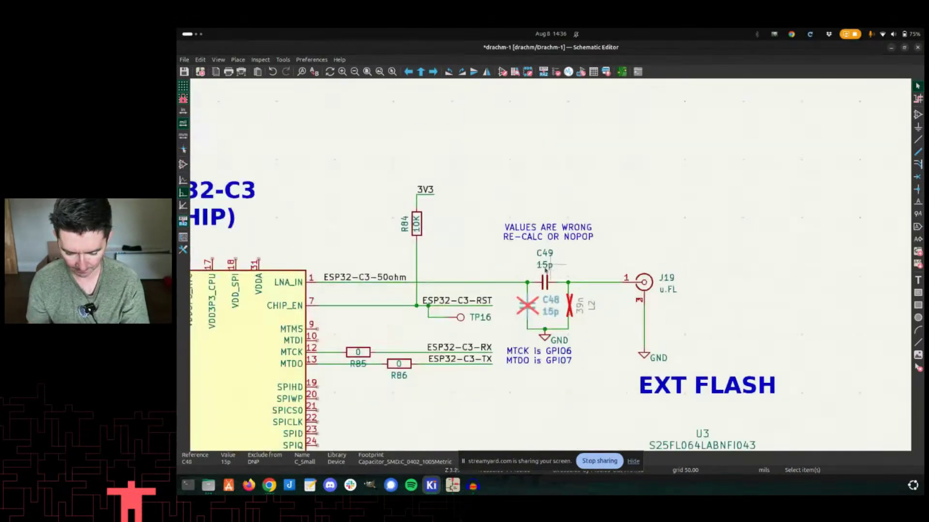
{"action": "scroll", "coordinate": [544, 208], "scroll_direction": "down", "scroll_amount": 3}
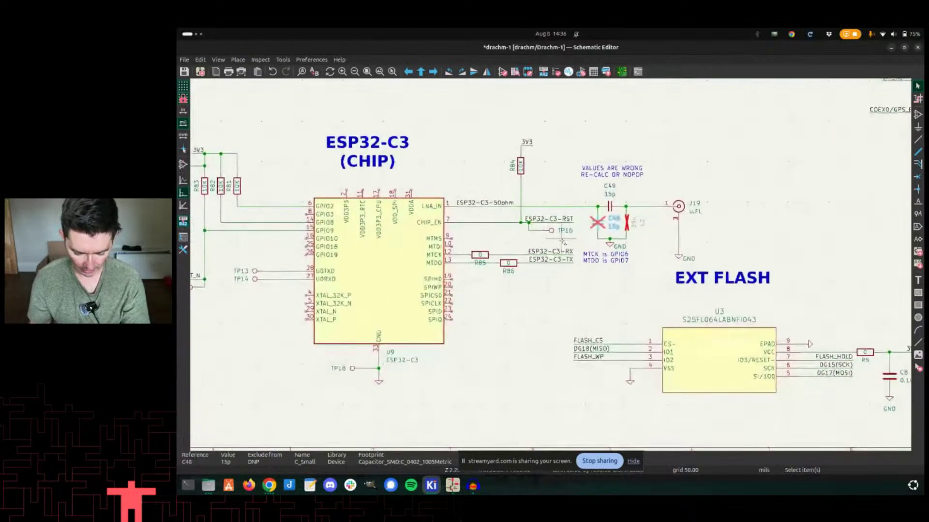
{"action": "key", "text": "ctrl+s"}
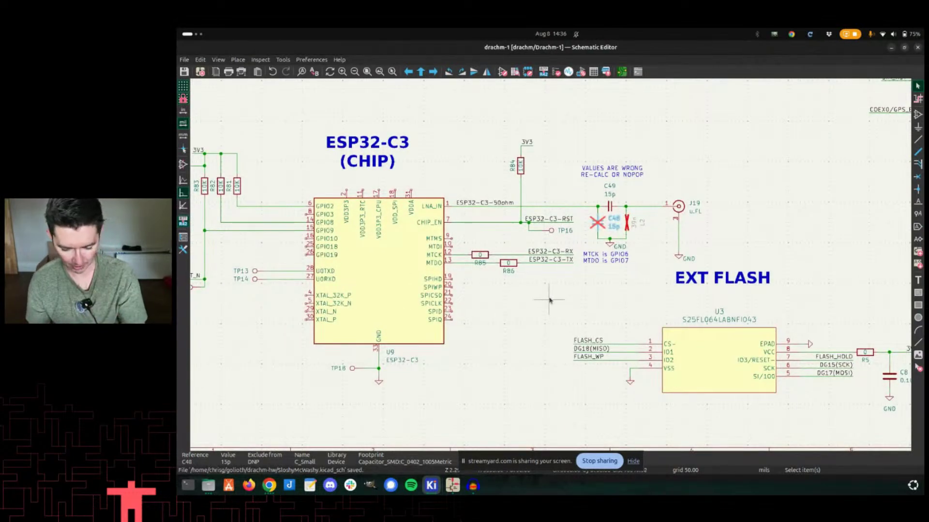
{"action": "scroll", "coordinate": [533, 229], "scroll_direction": "left", "scroll_amount": 1}
{"action": "scroll", "coordinate": [534, 229], "scroll_direction": "up", "scroll_amount": 3}
{"action": "left_click", "coordinate": [374, 261]}
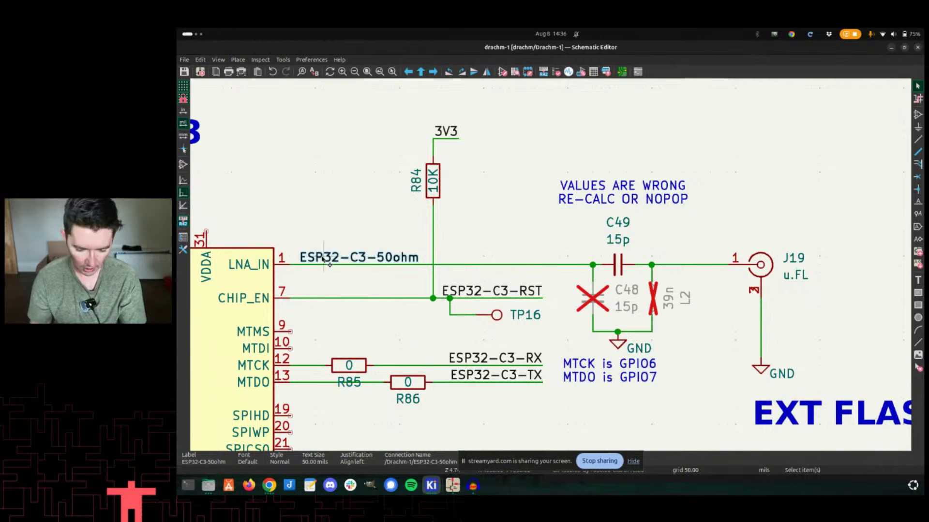
{"action": "scroll", "coordinate": [324, 259], "scroll_direction": "down", "scroll_amount": 1}
{"action": "scroll", "coordinate": [550, 265], "scroll_direction": "up", "scroll_amount": 4}
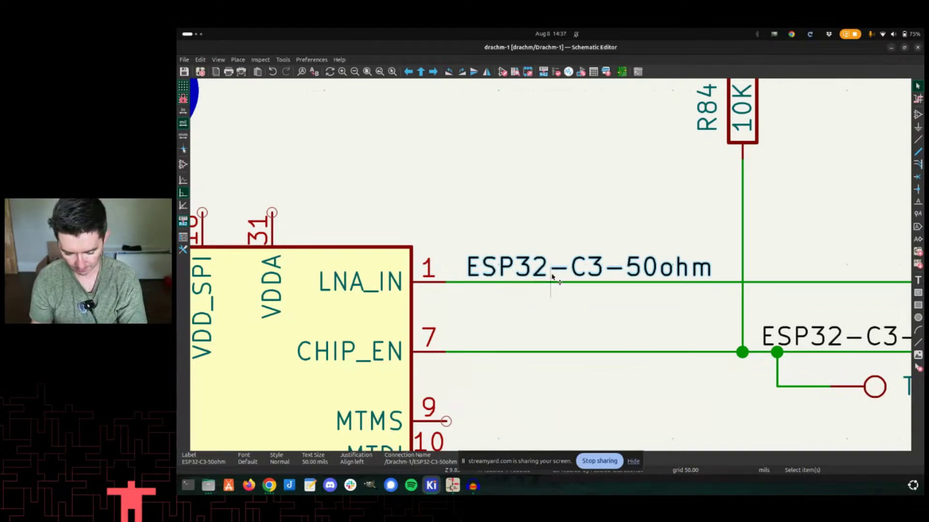
{"action": "key", "text": "ctrl+d"}
{"action": "scroll", "coordinate": [602, 334], "scroll_direction": "down", "scroll_amount": 4}
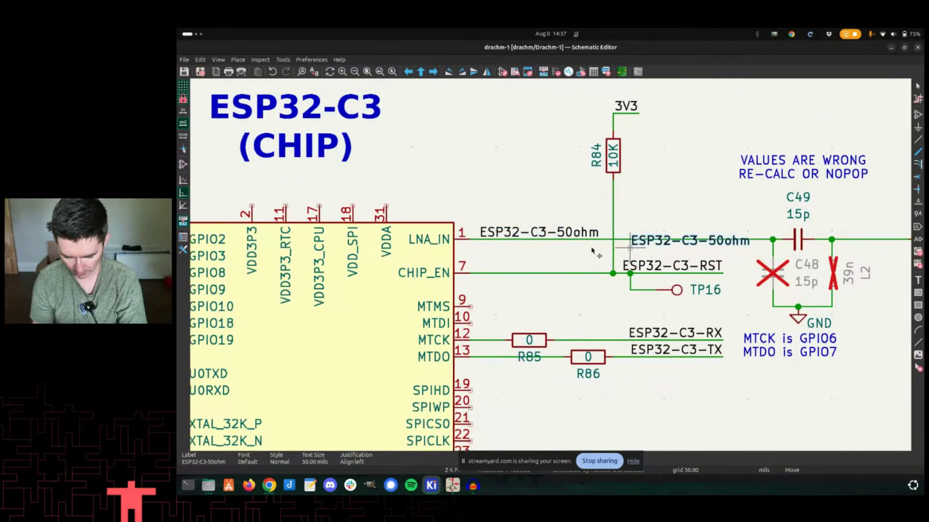
{"action": "middle_click_drag", "start_coordinate": [662, 245], "coordinate": [503, 239]}
{"action": "key", "text": "Escape"}
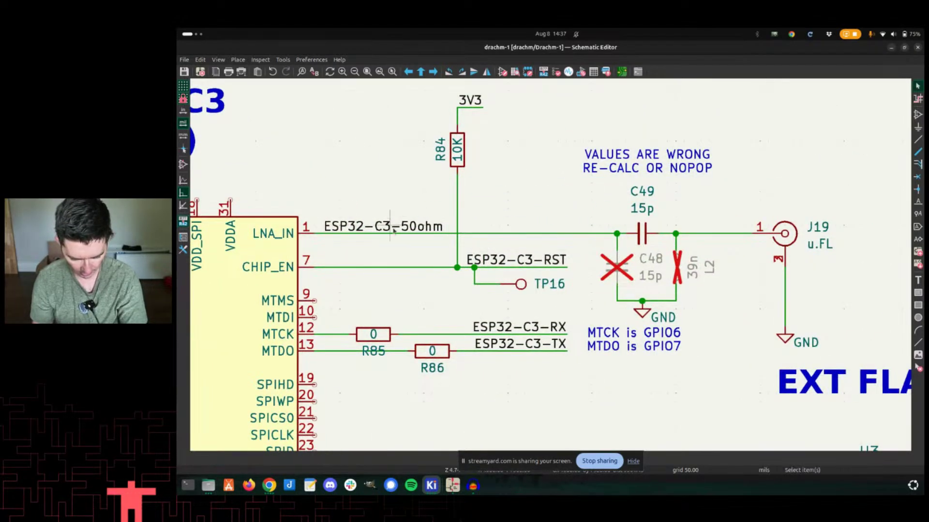
Rename the net label on the LNA_IN wire to ESP32-C3-FEED-50ohm.
{"action": "key", "text": "e"}
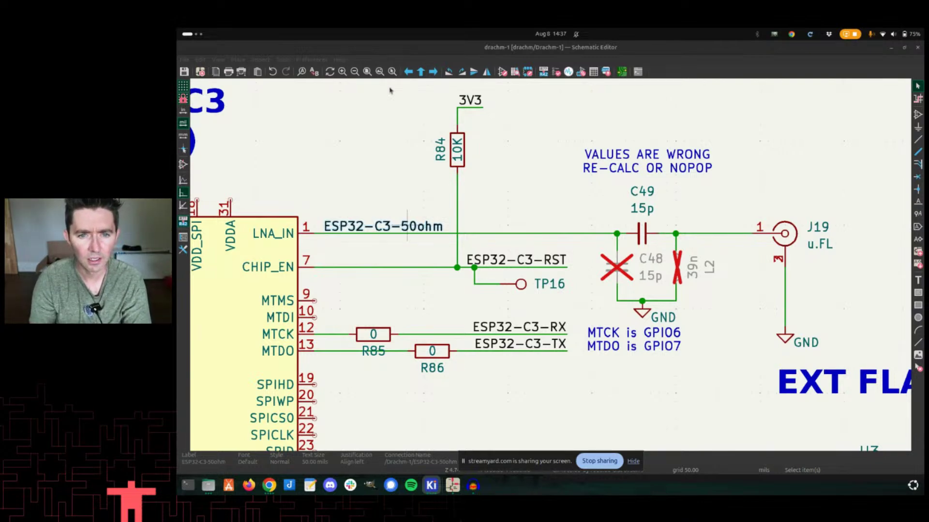
{"action": "key", "text": "Return"}
{"action": "key", "text": "Escape"}
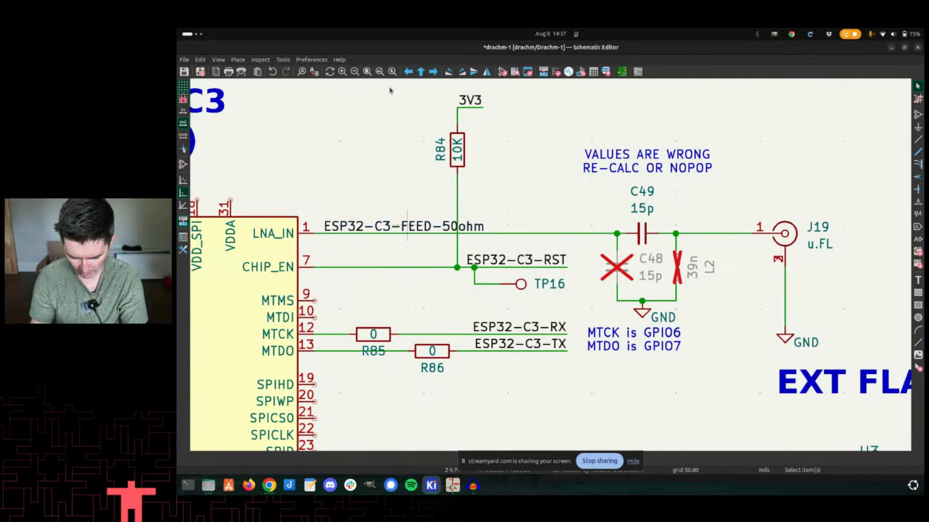
Drag connector J19 and its GND symbol farther from the matching network, keeping the antenna wire attached.
{"action": "scroll", "coordinate": [677, 271], "scroll_direction": "down", "scroll_amount": 2}
{"action": "left_click_drag", "start_coordinate": [581, 225], "coordinate": [654, 299]}
{"action": "key", "text": "g"}
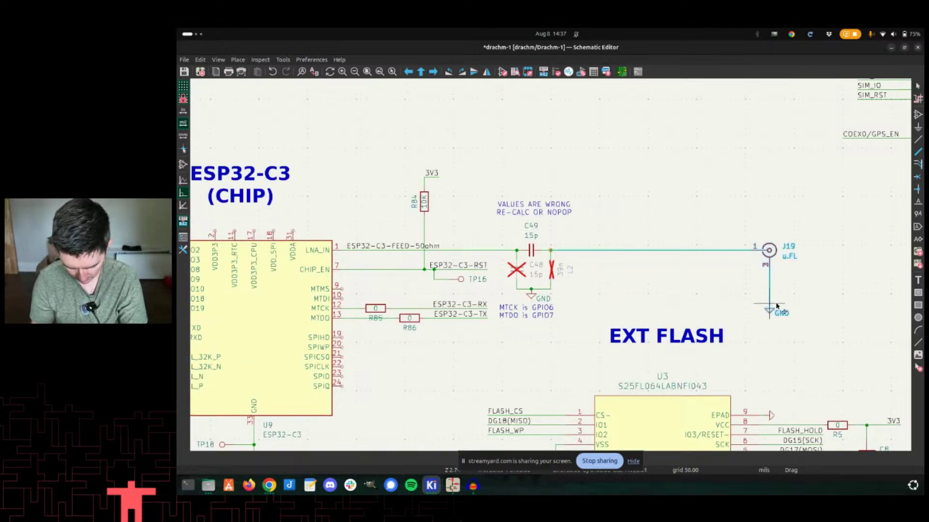
{"action": "left_click", "coordinate": [776, 305]}
Place a copy of the ESP32-C3-FEED-50ohm net label on the wire between C49 and connector J19.
{"action": "left_click", "coordinate": [387, 247]}
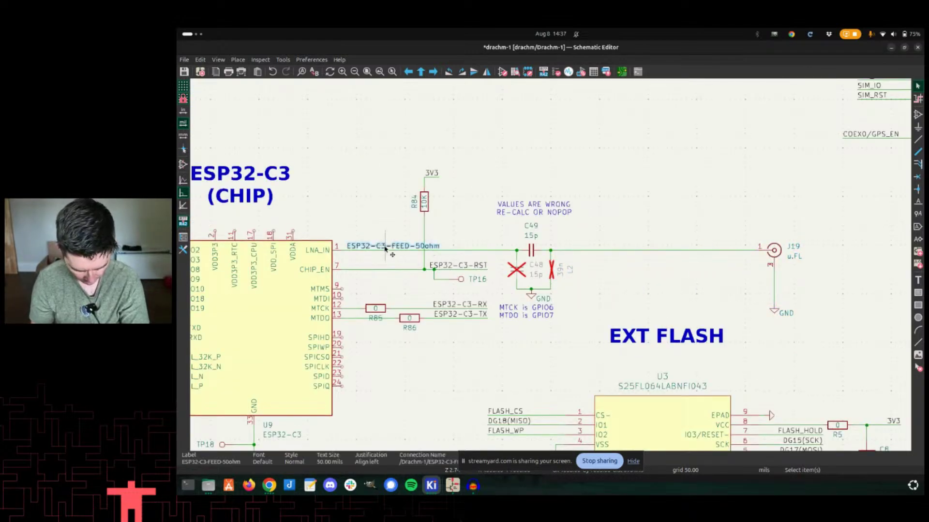
{"action": "key", "text": "m"}
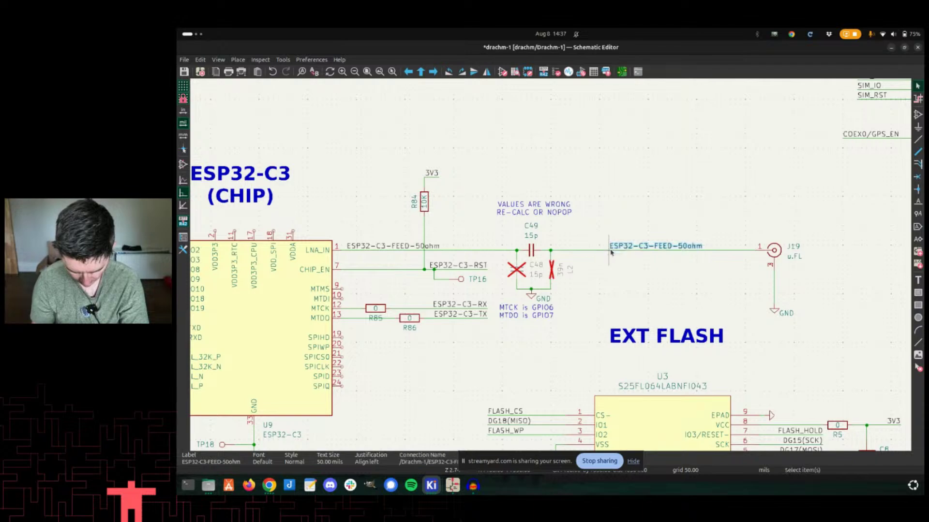
{"action": "scroll", "coordinate": [607, 250], "scroll_direction": "up", "scroll_amount": 2}
{"action": "left_click", "coordinate": [551, 267]}
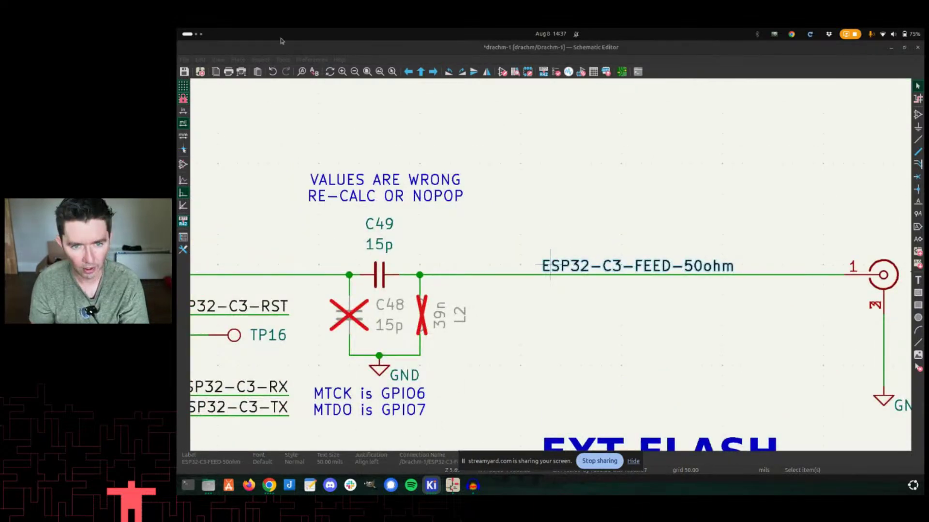
Rename the copied label near J19 to ESP32-C3-ANT-50ohm and save the schematic.
{"action": "key", "text": "e"}
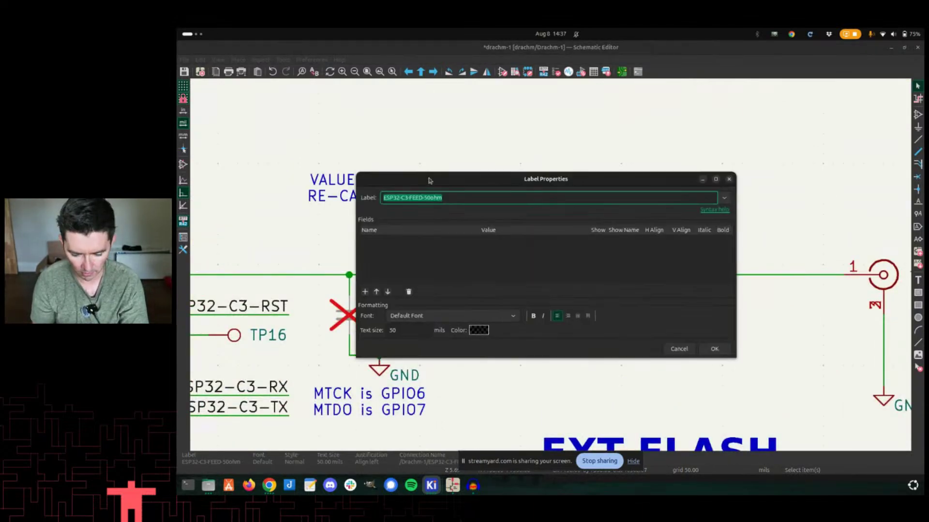
{"action": "left_click", "coordinate": [411, 198]}
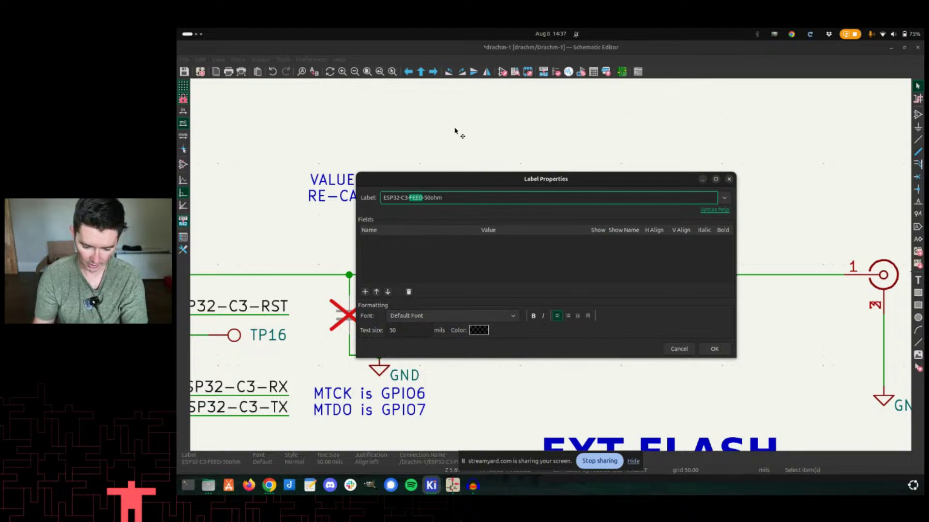
{"action": "key", "text": "Return"}
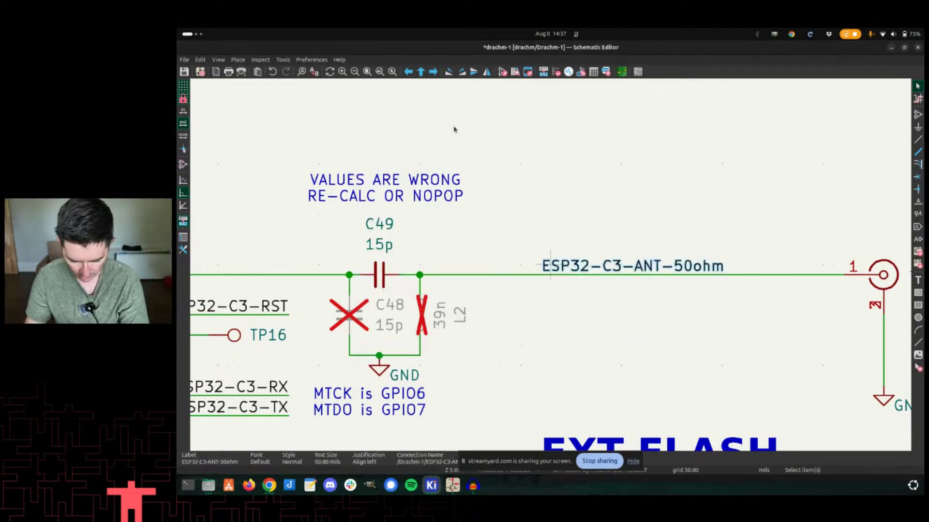
{"action": "scroll", "coordinate": [546, 266], "scroll_direction": "down", "scroll_amount": 3}
{"action": "scroll", "coordinate": [634, 247], "scroll_direction": "up", "scroll_amount": 2}
{"action": "key", "text": "ctrl+s"}
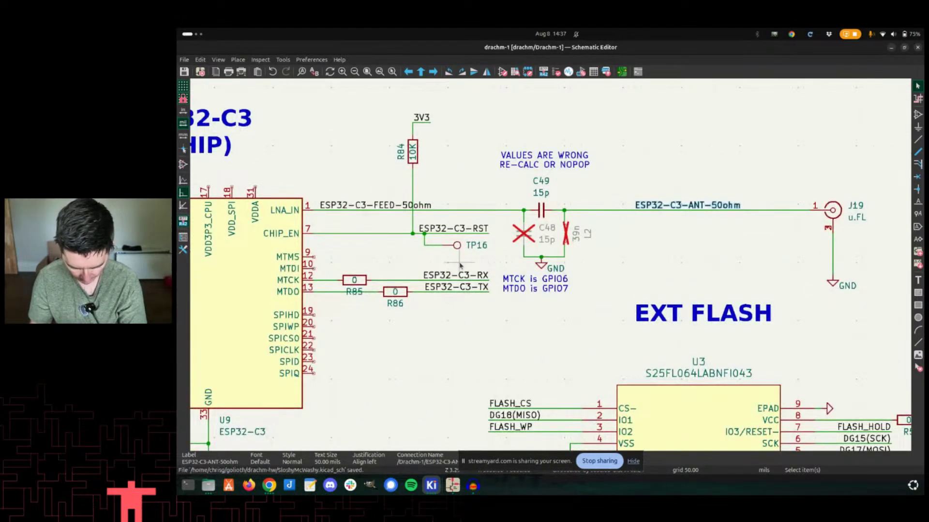
Examine the ESP32-C3 section, from the chip's pins through the matching network to the antenna connector.
{"action": "scroll", "coordinate": [460, 265], "scroll_direction": "down", "scroll_amount": 3}
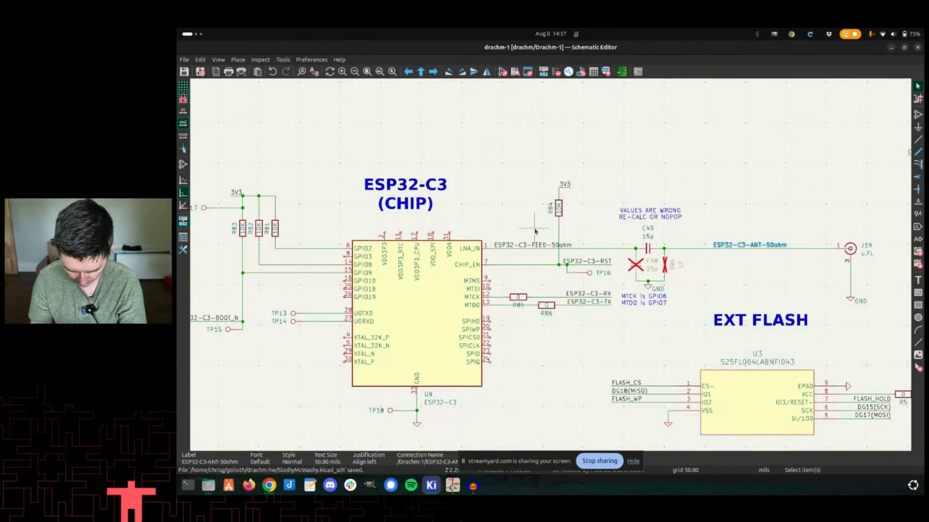
{"action": "scroll", "coordinate": [518, 234], "scroll_direction": "up", "scroll_amount": 2}
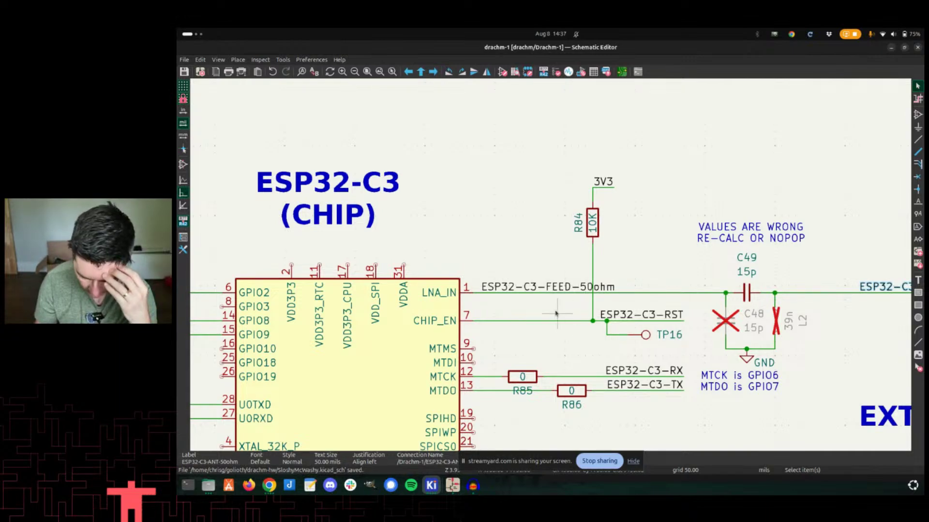
{"action": "scroll", "coordinate": [555, 313], "scroll_direction": "down", "scroll_amount": 1}
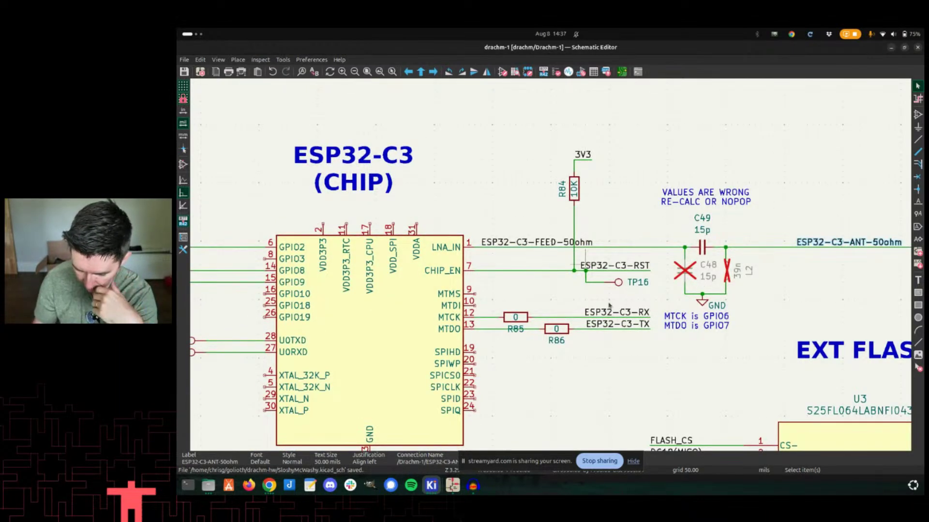
{"action": "middle_click_drag", "start_coordinate": [700, 273], "coordinate": [500, 248]}
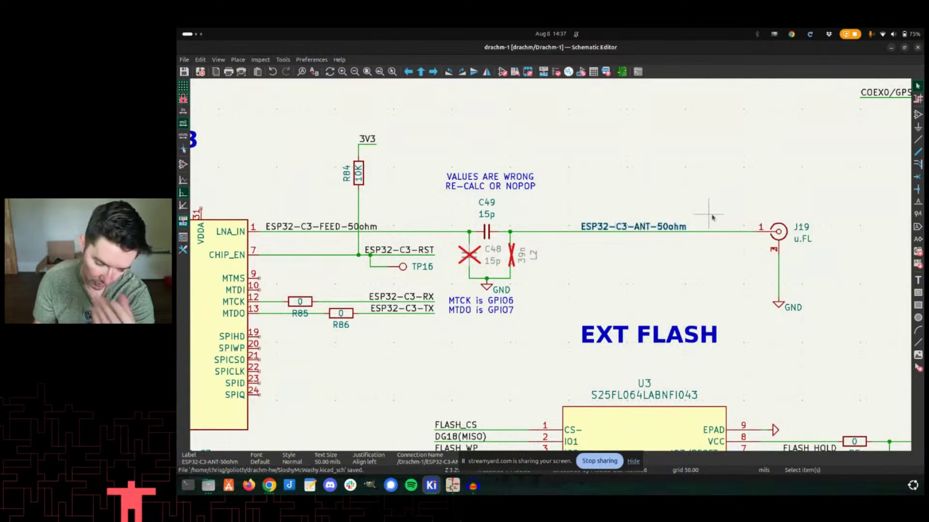
{"action": "scroll", "coordinate": [604, 301], "scroll_direction": "down", "scroll_amount": 3}
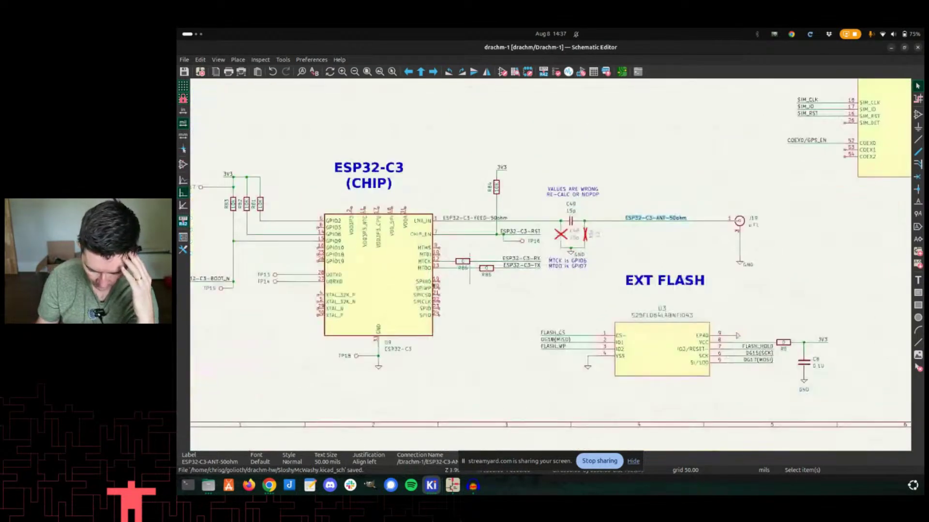
{"action": "middle_click_drag", "start_coordinate": [409, 221], "coordinate": [438, 221]}
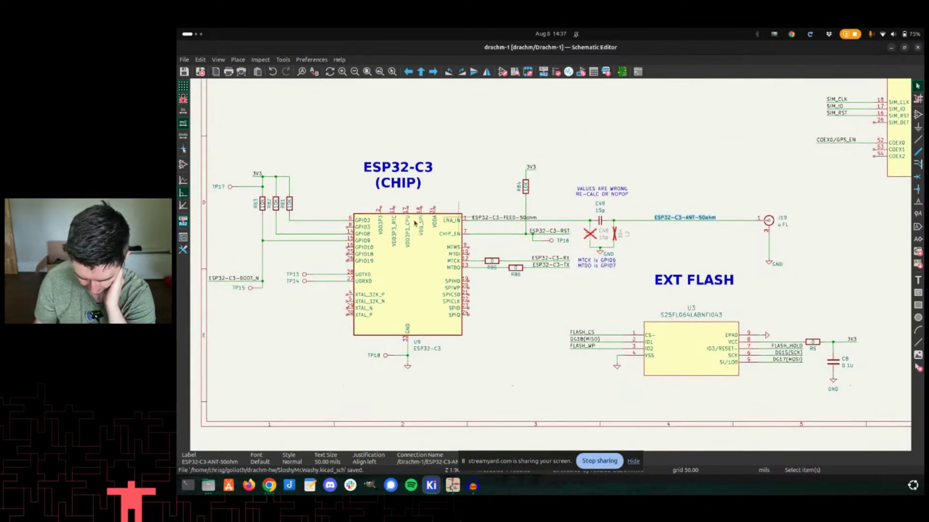
{"action": "scroll", "coordinate": [429, 213], "scroll_direction": "down", "scroll_amount": 1}
{"action": "middle_click_drag", "start_coordinate": [558, 292], "coordinate": [507, 205]}
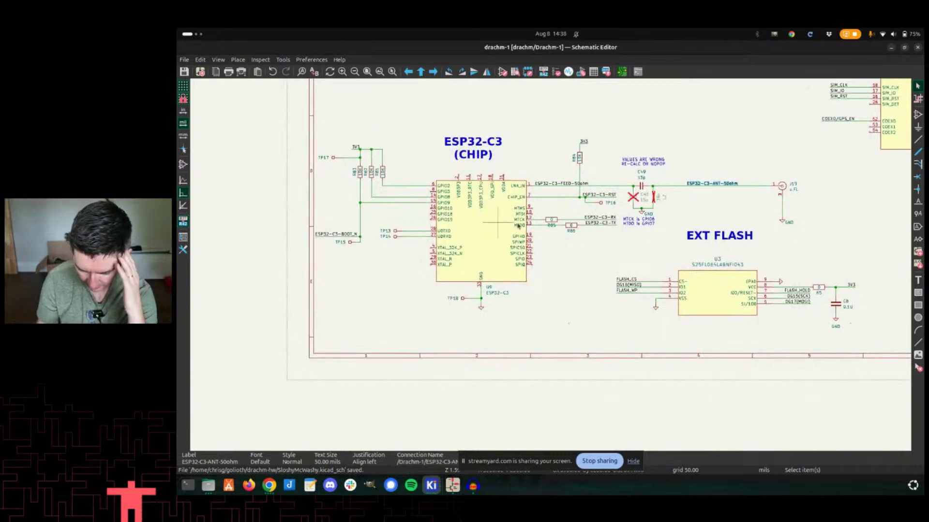
{"action": "middle_click_drag", "start_coordinate": [538, 239], "coordinate": [449, 315]}
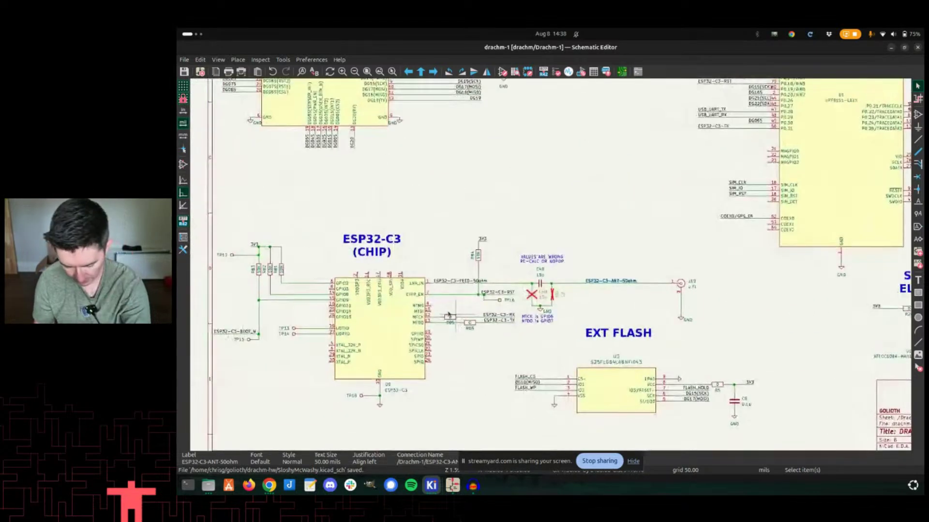
Update the PCB from the schematic and drop the new L2, C48 and C49 footprints just outside Drachm-1, beside its 2.4G corner.
{"action": "key", "text": "F8"}
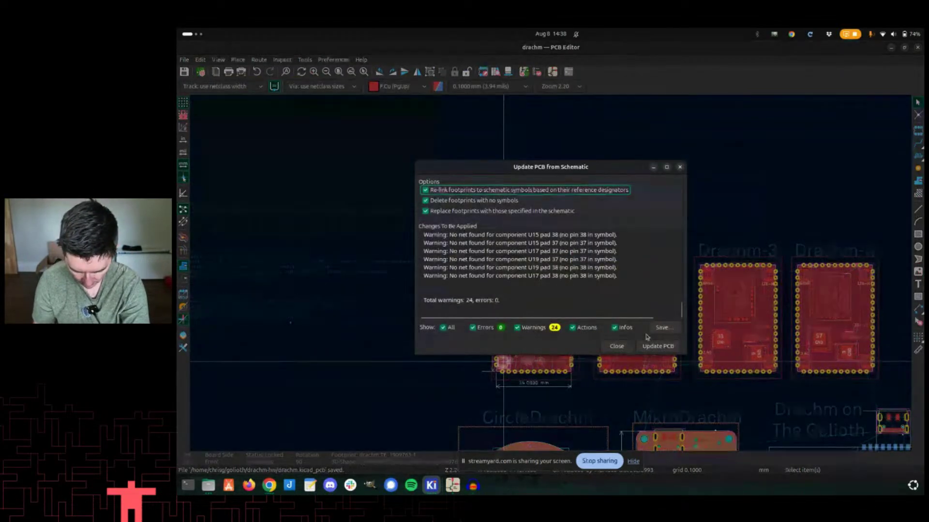
{"action": "left_click", "coordinate": [613, 346]}
{"action": "scroll", "coordinate": [508, 199], "scroll_direction": "up", "scroll_amount": 5}
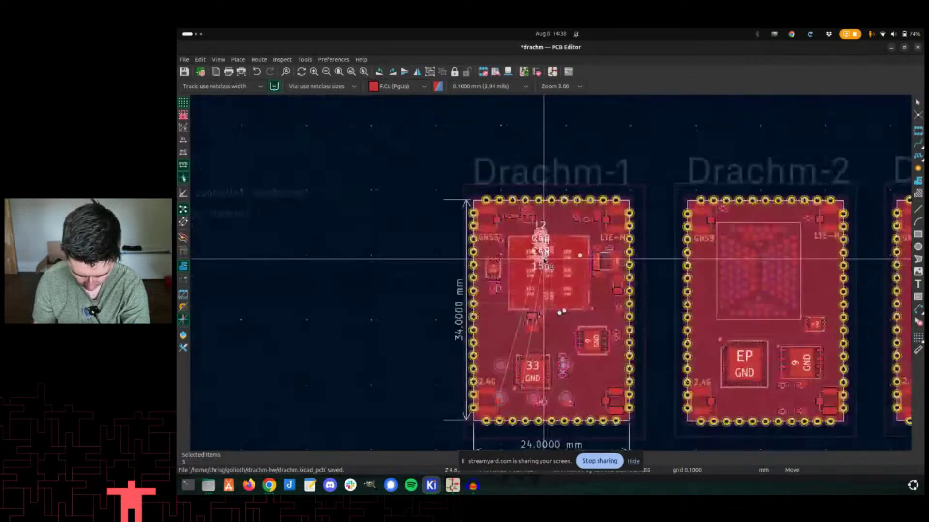
{"action": "scroll", "coordinate": [510, 203], "scroll_direction": "down", "scroll_amount": 4}
{"action": "scroll", "coordinate": [508, 257], "scroll_direction": "up", "scroll_amount": 6}
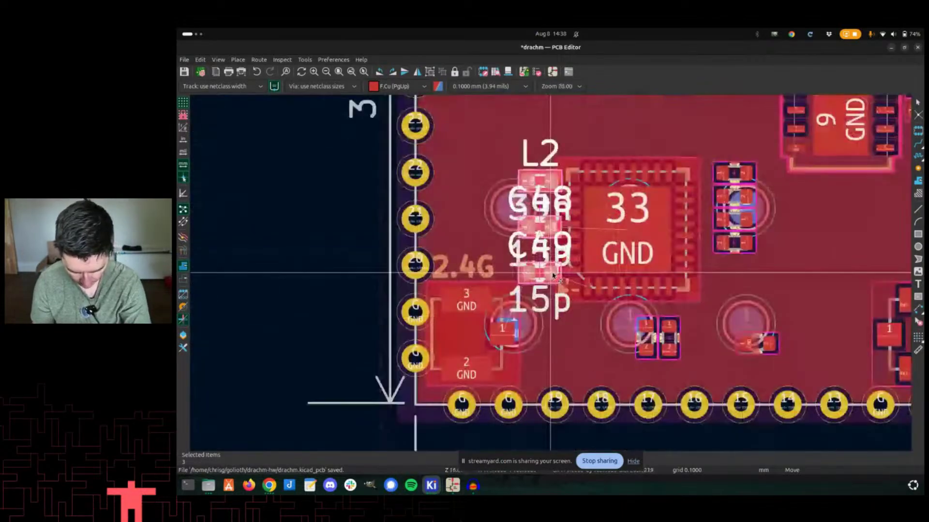
{"action": "left_click", "coordinate": [318, 294]}
Move the ESP32-C3 footprint up, away from Drachm-1's bottom edge, and refill the copper zones.
{"action": "scroll", "coordinate": [582, 309], "scroll_direction": "down", "scroll_amount": 2}
{"action": "scroll", "coordinate": [575, 257], "scroll_direction": "up", "scroll_amount": 2}
{"action": "left_click_drag", "start_coordinate": [532, 247], "coordinate": [544, 195]}
{"action": "left_click", "coordinate": [473, 278]}
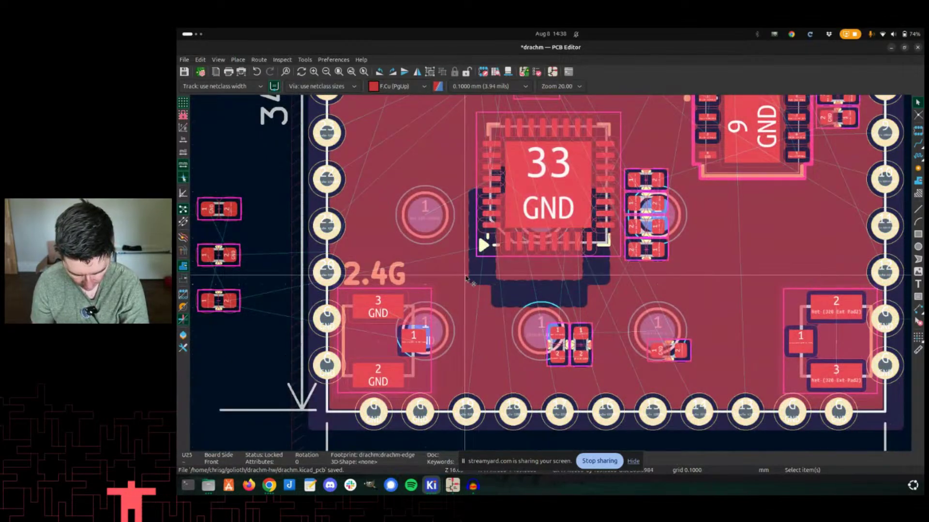
{"action": "key", "text": "b"}
Move L2 onto Drachm-1 and place it vertically, rotated to -90 degrees, just right of the 2.4G connector's pad 1.
{"action": "left_click", "coordinate": [231, 209]}
{"action": "key", "text": "m"}
{"action": "scroll", "coordinate": [538, 274], "scroll_direction": "up", "scroll_amount": 2}
{"action": "scroll", "coordinate": [552, 277], "scroll_direction": "up", "scroll_amount": 1}
{"action": "scroll", "coordinate": [532, 286], "scroll_direction": "down", "scroll_amount": 2}
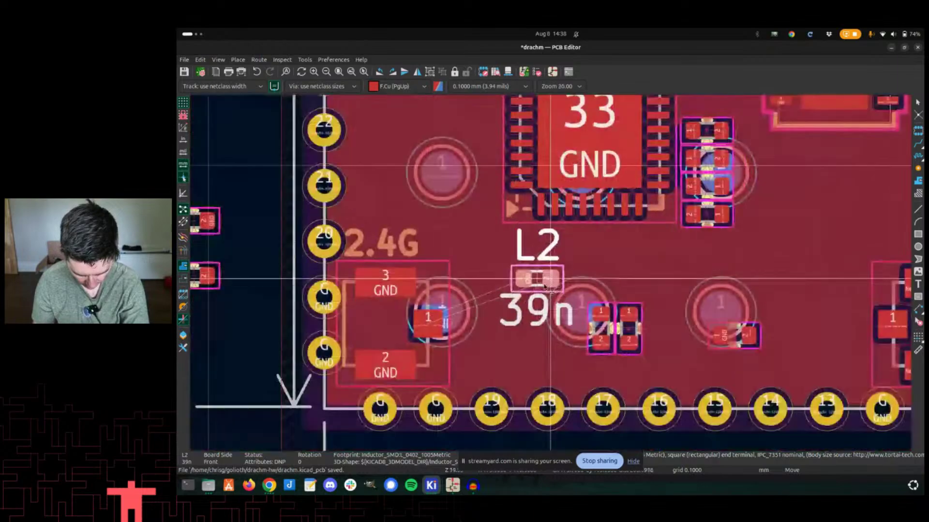
{"action": "scroll", "coordinate": [556, 297], "scroll_direction": "up", "scroll_amount": 2}
{"action": "key", "text": "r"}
{"action": "key", "text": "r"}
{"action": "key", "text": "r"}
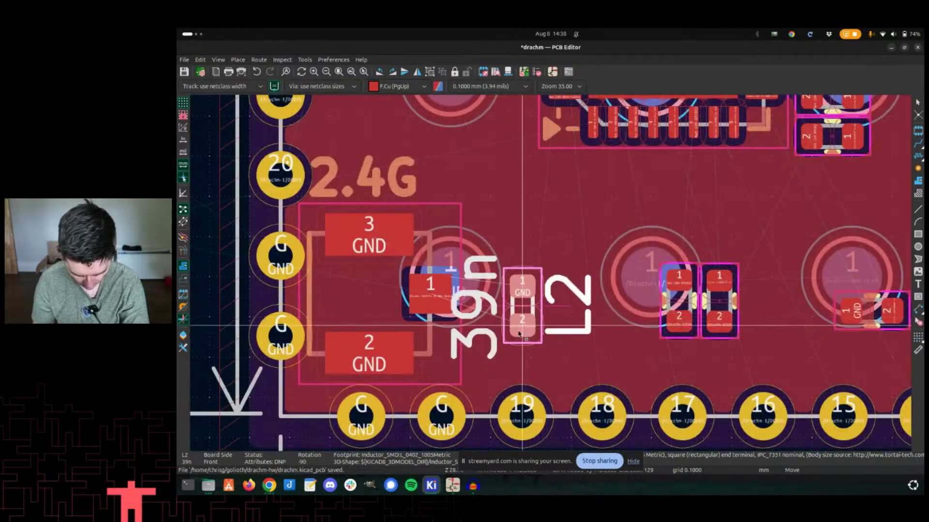
{"action": "left_click", "coordinate": [516, 325]}
Move C48 onto Drachm-1 and place it horizontally just to the right of L2.
{"action": "scroll", "coordinate": [409, 272], "scroll_direction": "down", "scroll_amount": 2}
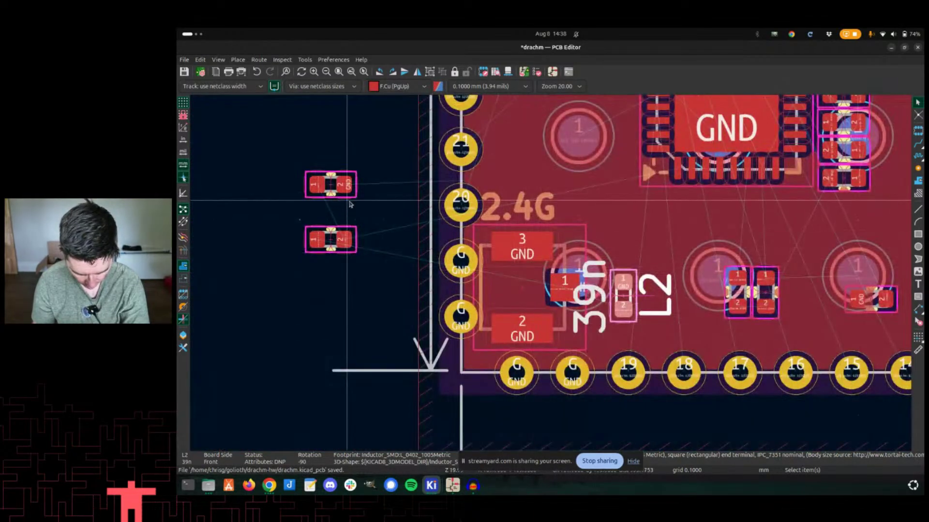
{"action": "left_click", "coordinate": [339, 189]}
{"action": "left_click", "coordinate": [333, 191]}
{"action": "key", "text": "m"}
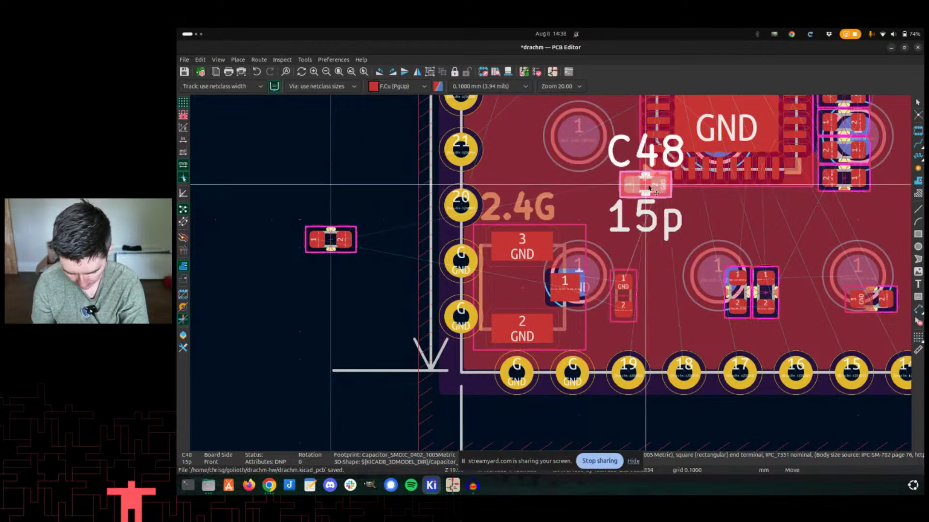
{"action": "left_click", "coordinate": [692, 194]}
{"action": "scroll", "coordinate": [712, 203], "scroll_direction": "up", "scroll_amount": 2}
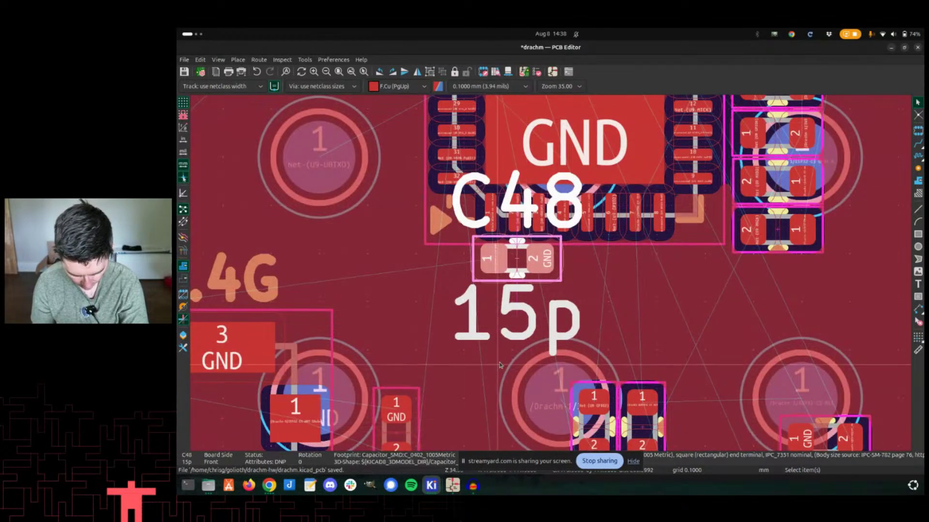
{"action": "scroll", "coordinate": [497, 323], "scroll_direction": "down", "scroll_amount": 2}
{"action": "left_click", "coordinate": [497, 322]}
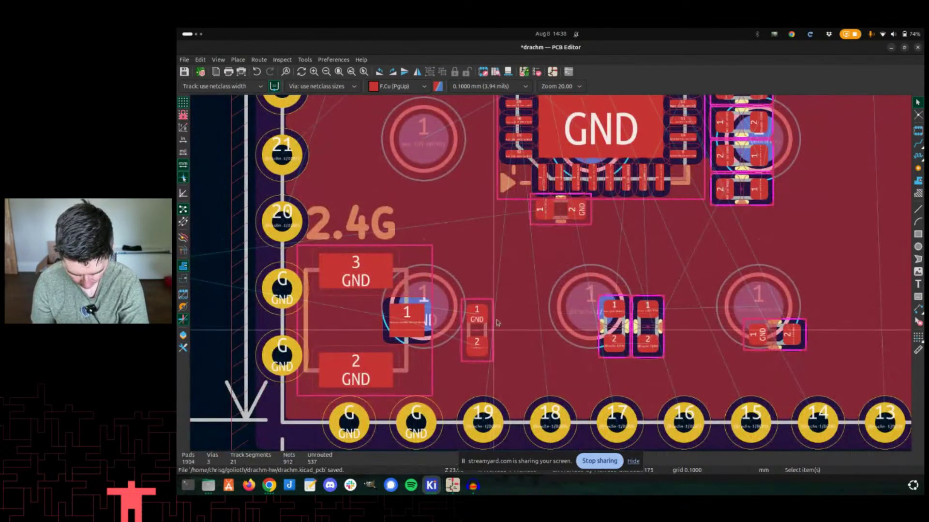
{"action": "left_click", "coordinate": [537, 210]}
{"action": "key", "text": "m"}
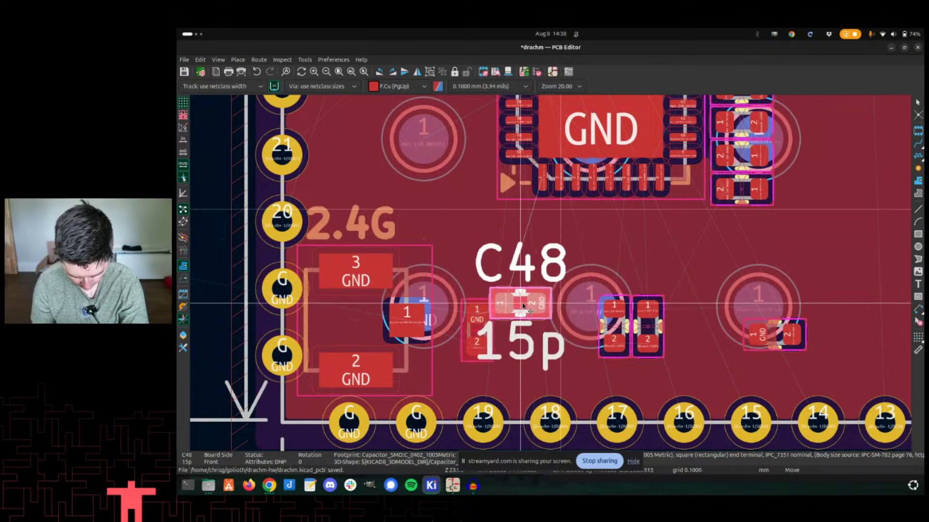
{"action": "left_click", "coordinate": [527, 313]}
Move C49 onto Drachm-1, rotate it to vertical and place it between the ESP32-C3 and C48.
{"action": "scroll", "coordinate": [502, 297], "scroll_direction": "down", "scroll_amount": 1}
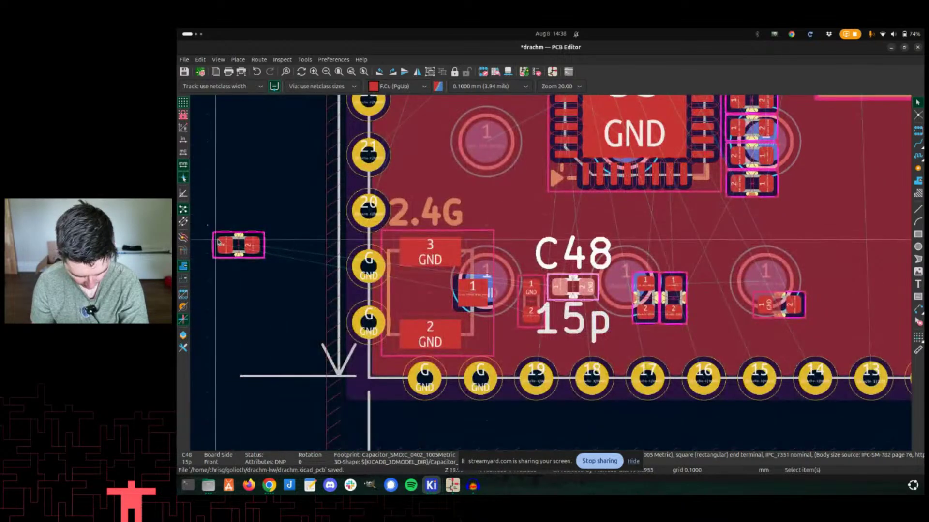
{"action": "left_click", "coordinate": [239, 246]}
{"action": "key", "text": "m"}
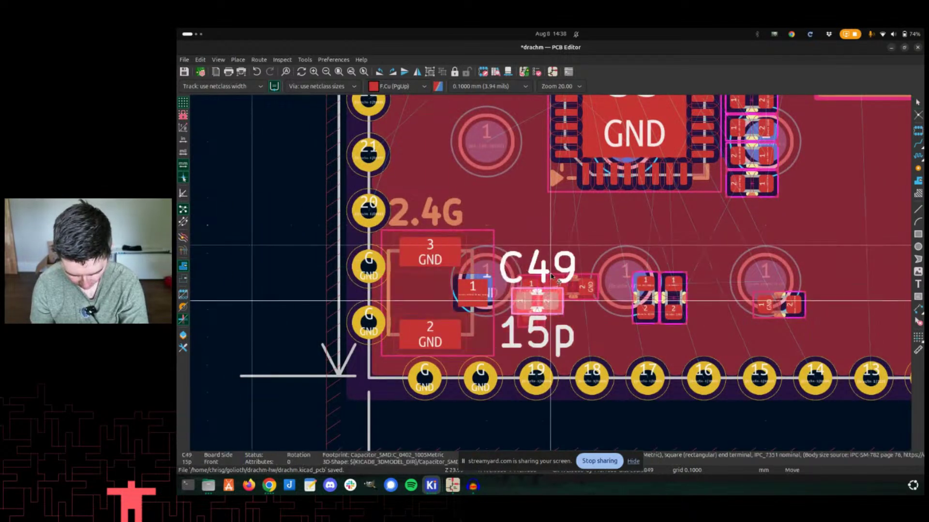
{"action": "scroll", "coordinate": [552, 303], "scroll_direction": "up", "scroll_amount": 2}
{"action": "key", "text": "r"}
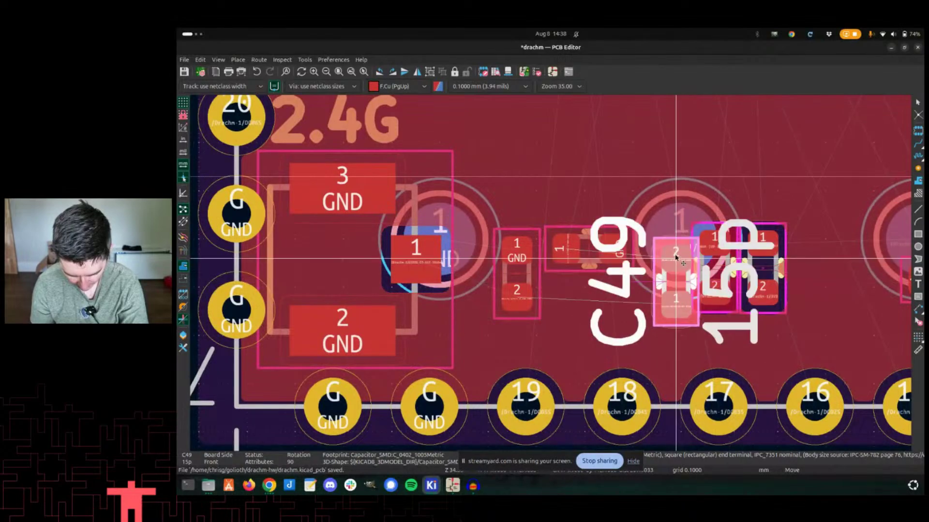
{"action": "scroll", "coordinate": [676, 261], "scroll_direction": "up", "scroll_amount": 1}
{"action": "scroll", "coordinate": [552, 276], "scroll_direction": "down", "scroll_amount": 2}
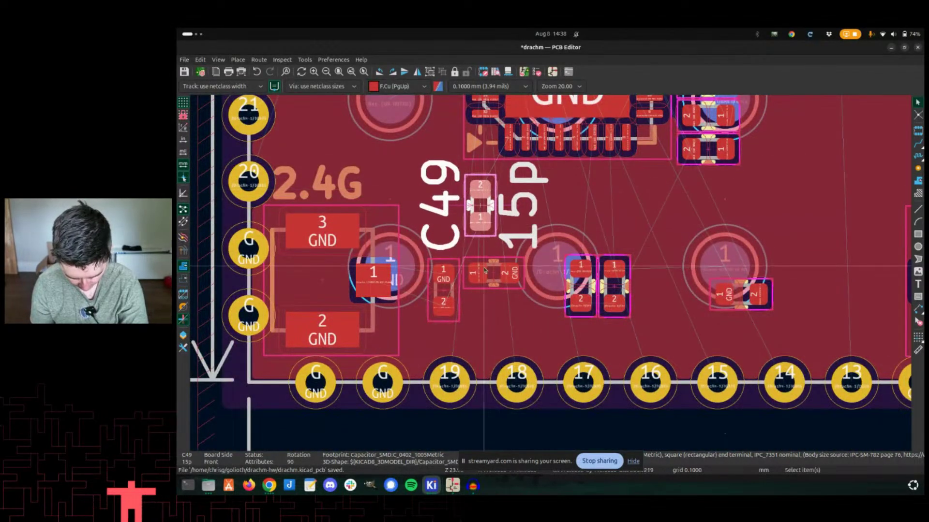
{"action": "left_click", "coordinate": [482, 192]}
Rotate C48 to -90 degrees and move it farther right, leaving a gap between it and L2.
{"action": "left_click", "coordinate": [494, 272]}
{"action": "key", "text": "m"}
{"action": "key", "text": "r"}
{"action": "key", "text": "r"}
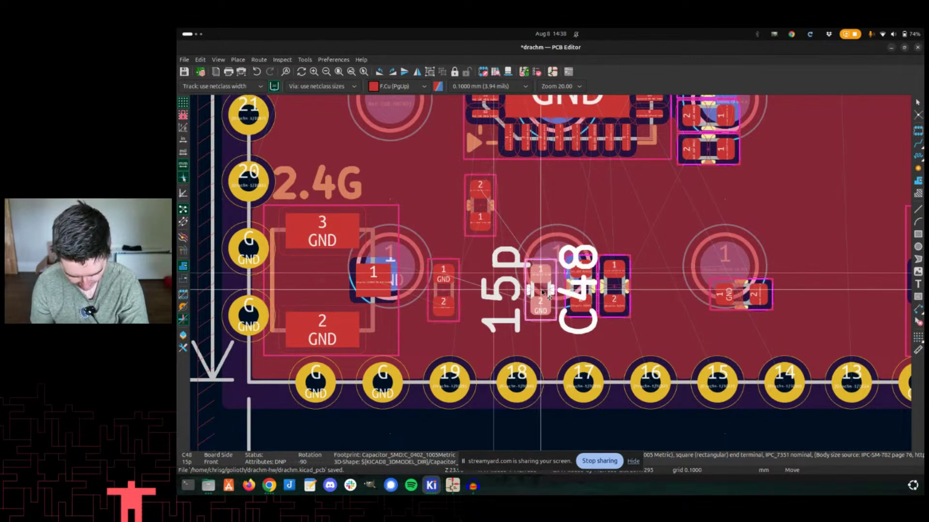
{"action": "left_click", "coordinate": [544, 290]}
Rotate C49 to horizontal and place it in the gap between L2 and C48, level with their upper pads.
{"action": "left_click", "coordinate": [480, 203]}
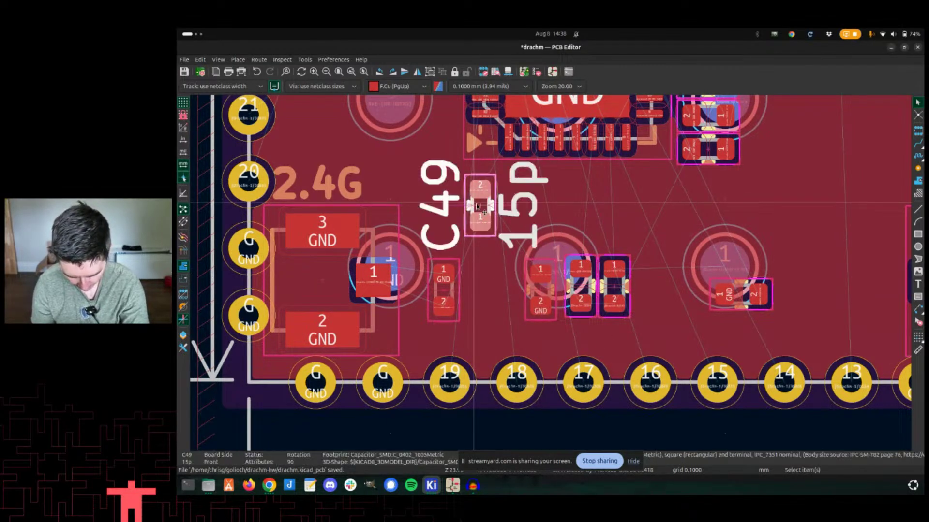
{"action": "key", "text": "m"}
{"action": "key", "text": "r"}
{"action": "key", "text": "r"}
{"action": "key", "text": "r"}
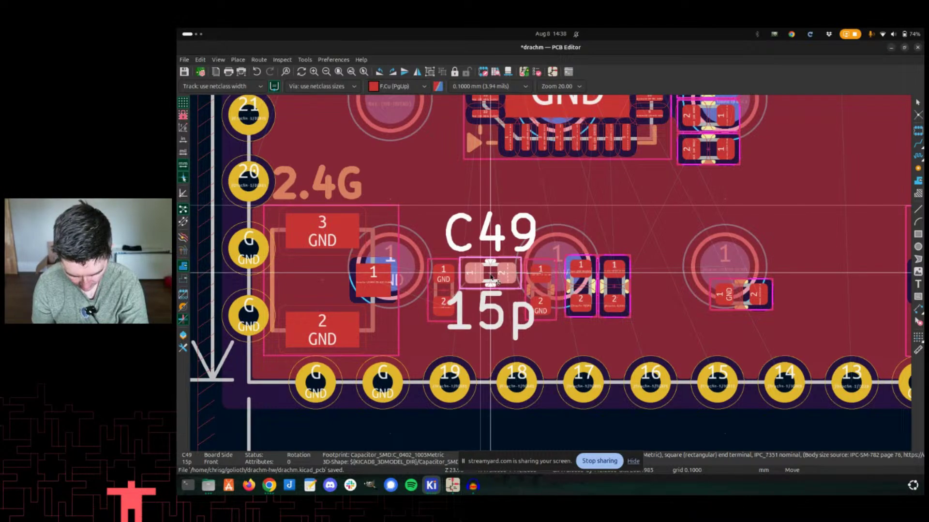
{"action": "left_click", "coordinate": [491, 275]}
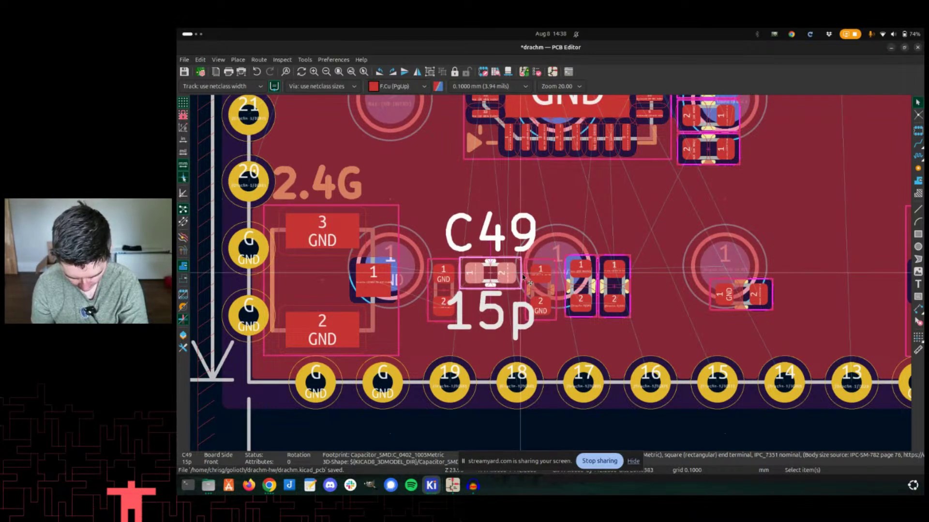
Move C48 slightly left so that it sits directly against C49's right side.
{"action": "left_click", "coordinate": [528, 277]}
{"action": "key", "text": "m"}
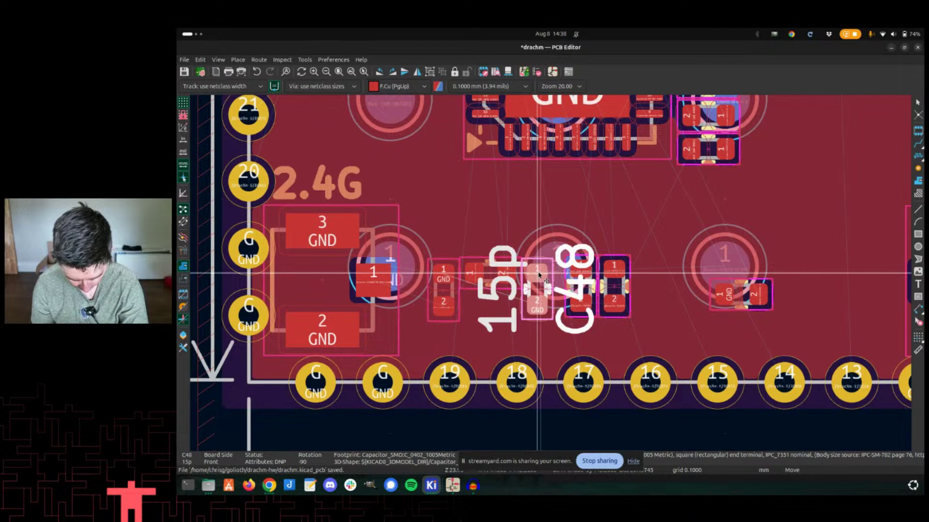
{"action": "left_click", "coordinate": [539, 274]}
{"action": "key", "text": "F2"}
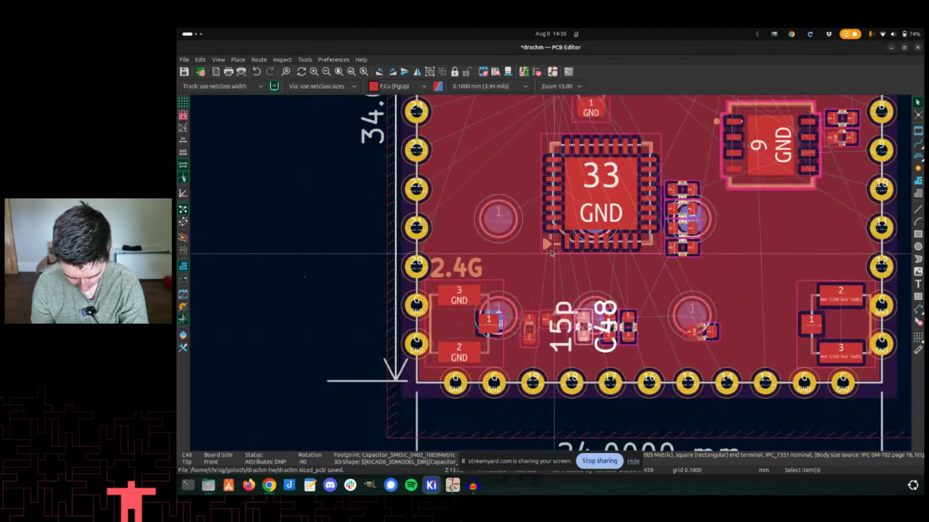
{"action": "left_click", "coordinate": [569, 252]}
{"action": "key", "text": "m"}
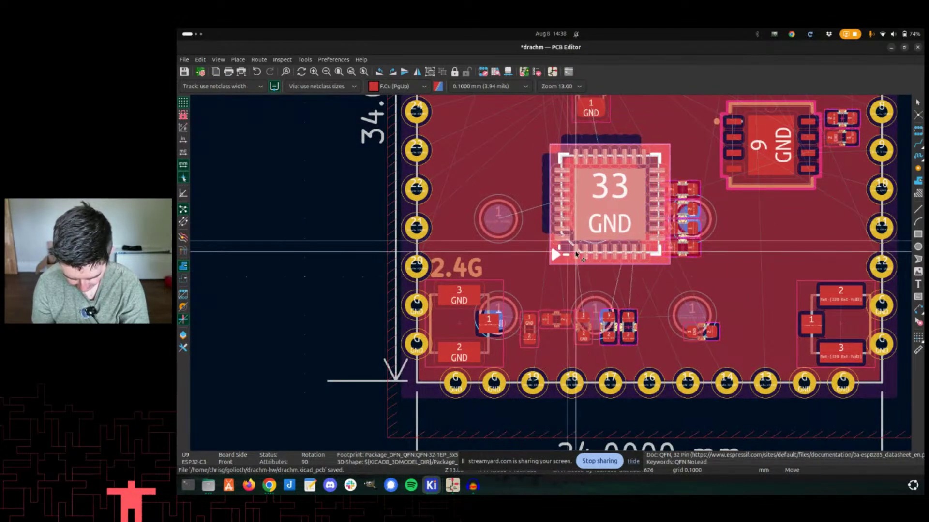
{"action": "left_click", "coordinate": [577, 254]}
{"action": "left_click_drag", "start_coordinate": [509, 121], "coordinate": [712, 266]}
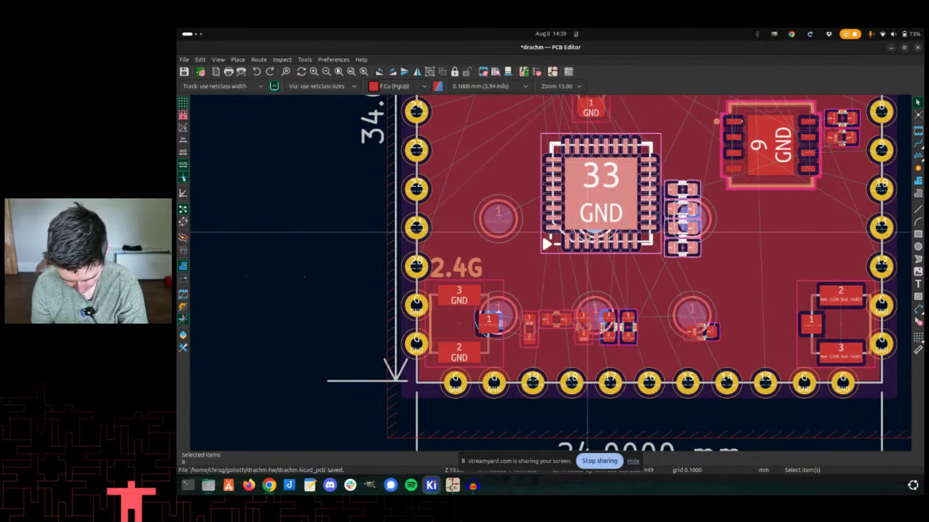
{"action": "left_click", "coordinate": [588, 234]}
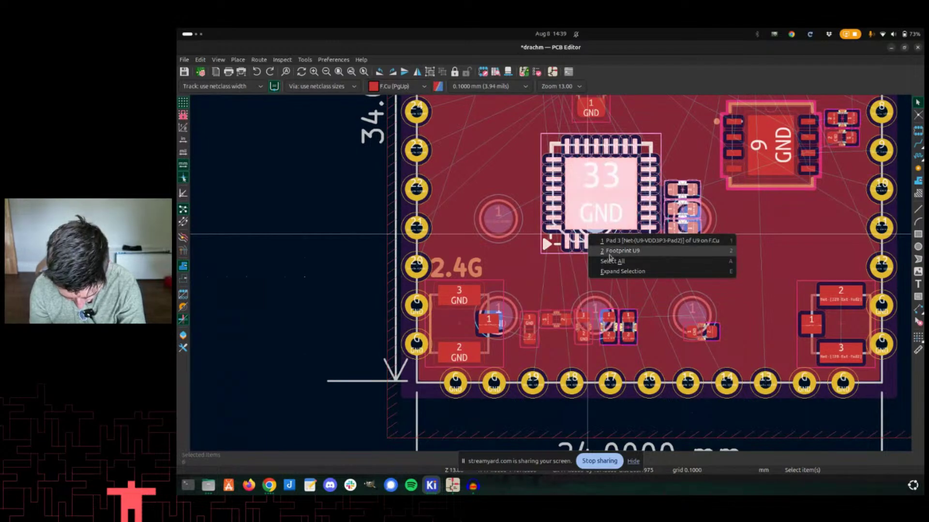
{"action": "left_click", "coordinate": [754, 218]}
{"action": "left_click", "coordinate": [754, 218]}
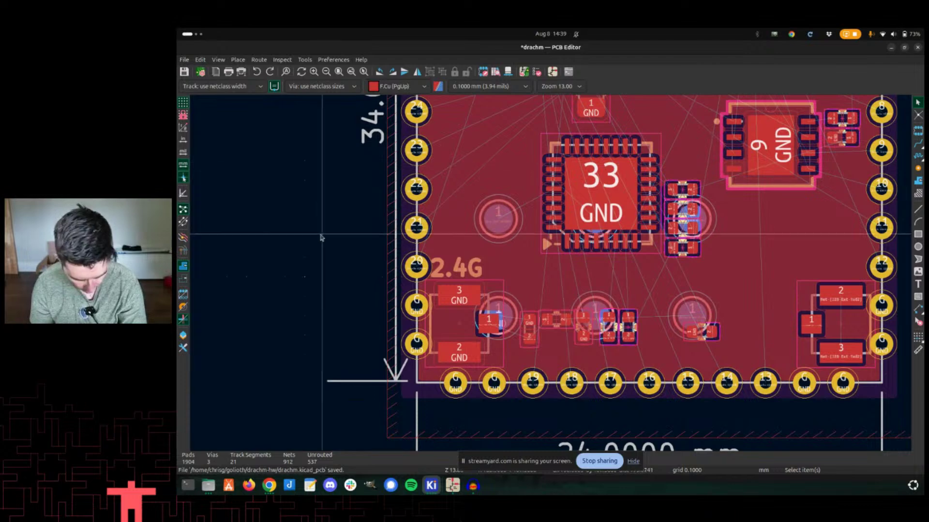
Show the appearance manager and hide the footprints on the back of the board.
{"action": "left_click", "coordinate": [183, 336]}
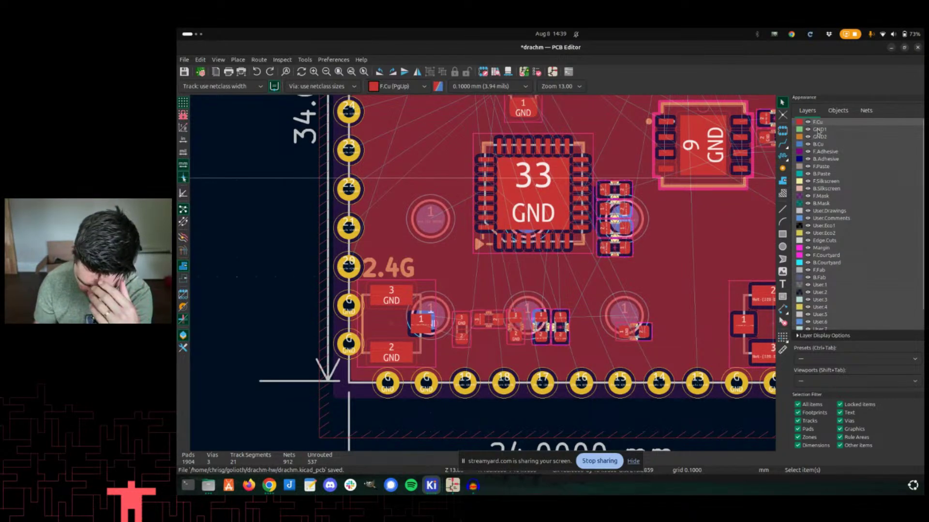
{"action": "left_click", "coordinate": [838, 111]}
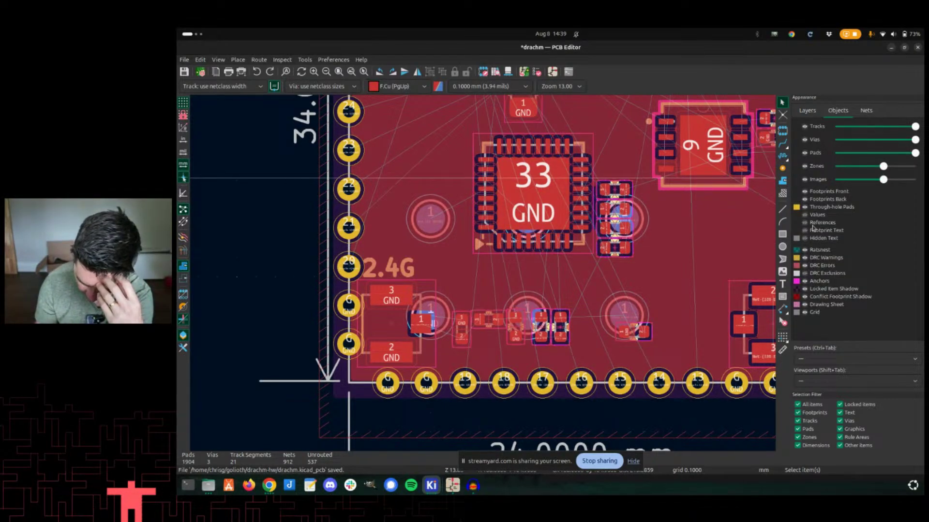
{"action": "left_click", "coordinate": [804, 199]}
Move the two vertical resistors beside C48 together up and to the right, clear of the matching network.
{"action": "scroll", "coordinate": [633, 256], "scroll_direction": "down", "scroll_amount": 2}
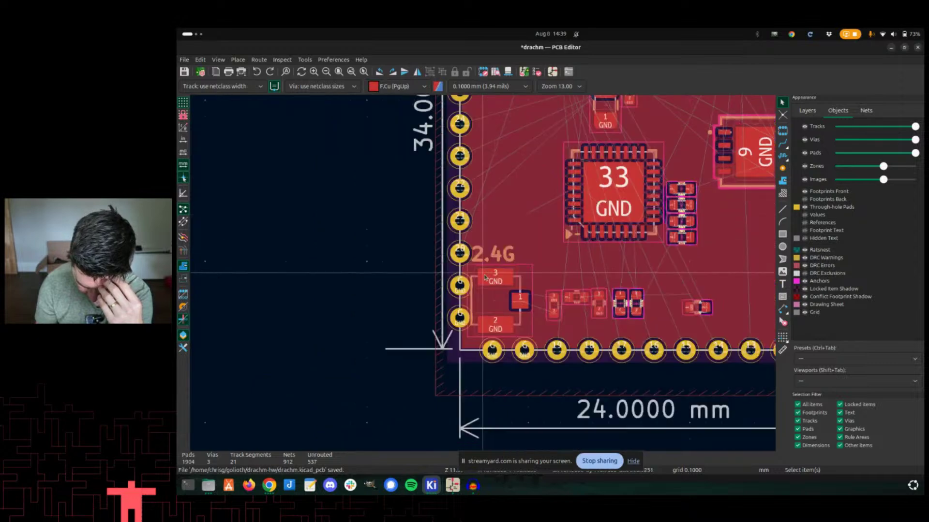
{"action": "scroll", "coordinate": [552, 271], "scroll_direction": "up", "scroll_amount": 2}
{"action": "middle_click_drag", "start_coordinate": [547, 265], "coordinate": [458, 212]}
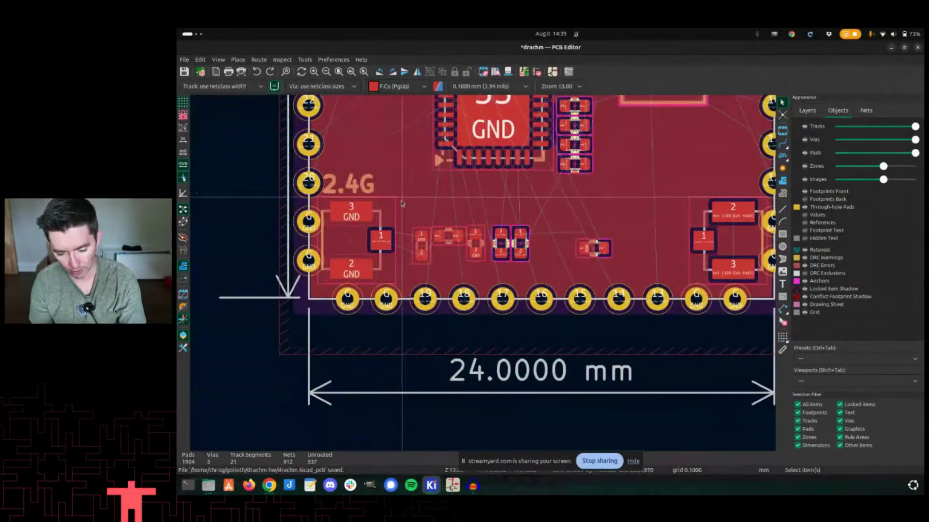
{"action": "left_click_drag", "start_coordinate": [406, 186], "coordinate": [575, 273]}
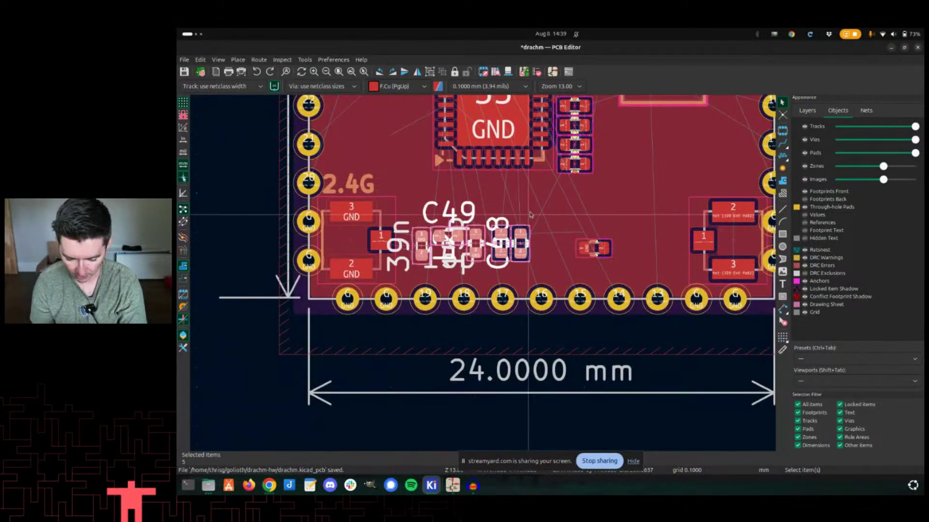
{"action": "left_click", "coordinate": [528, 214]}
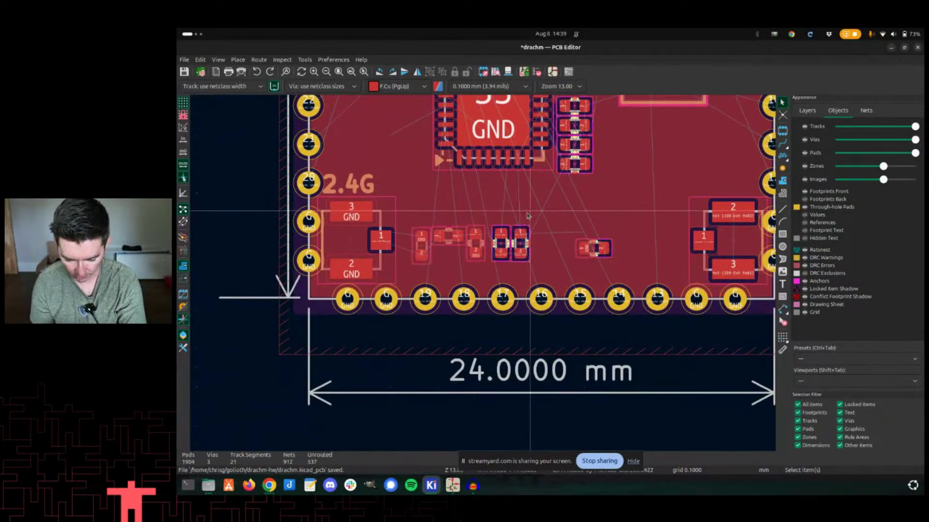
{"action": "left_click", "coordinate": [519, 246]}
{"action": "left_click_drag", "start_coordinate": [519, 247], "coordinate": [536, 217]}
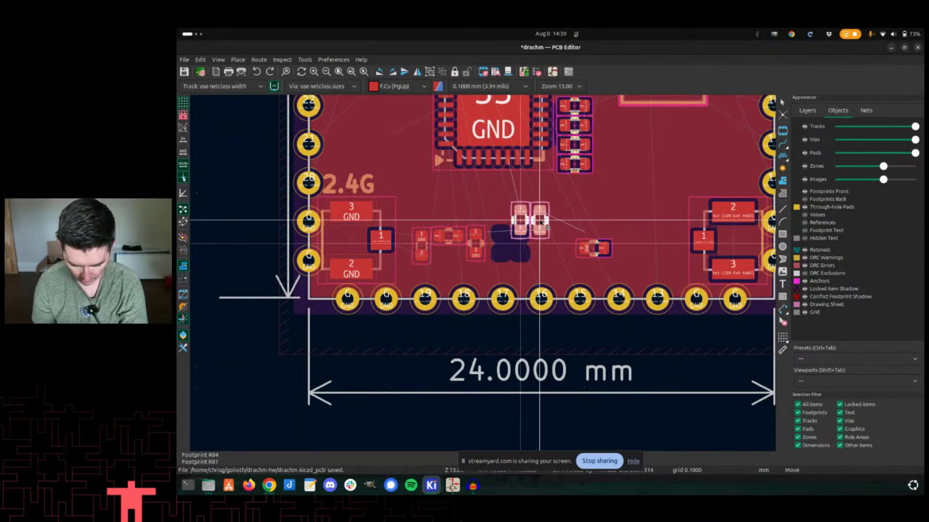
Move the ESP32-C3 and the four parts stacked at its right side together slightly down and to the right.
{"action": "left_click_drag", "start_coordinate": [402, 202], "coordinate": [468, 244]}
{"action": "key", "text": "ctrl+z"}
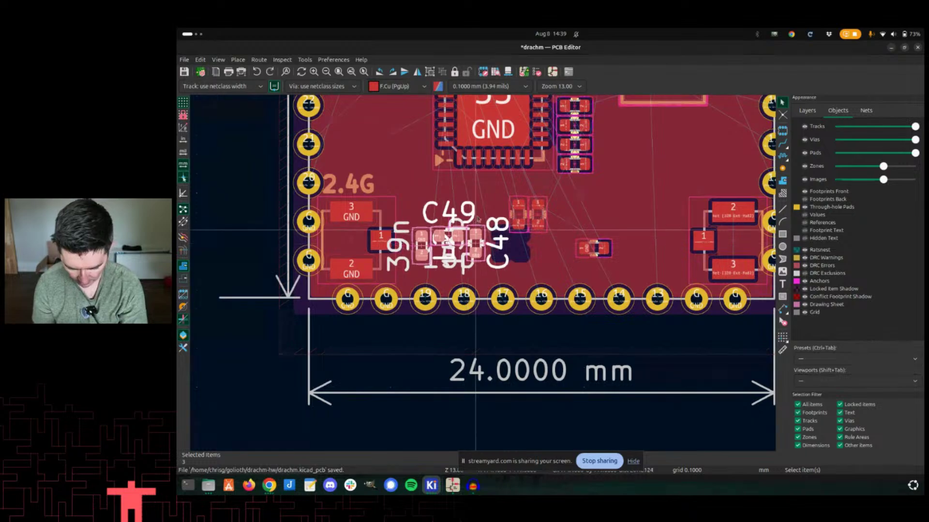
{"action": "scroll", "coordinate": [484, 276], "scroll_direction": "up", "scroll_amount": 2}
{"action": "scroll", "coordinate": [494, 262], "scroll_direction": "down", "scroll_amount": 2}
{"action": "left_click_drag", "start_coordinate": [401, 118], "coordinate": [613, 276]}
{"action": "scroll", "coordinate": [452, 261], "scroll_direction": "up", "scroll_amount": 1}
{"action": "scroll", "coordinate": [421, 264], "scroll_direction": "up", "scroll_amount": 1}
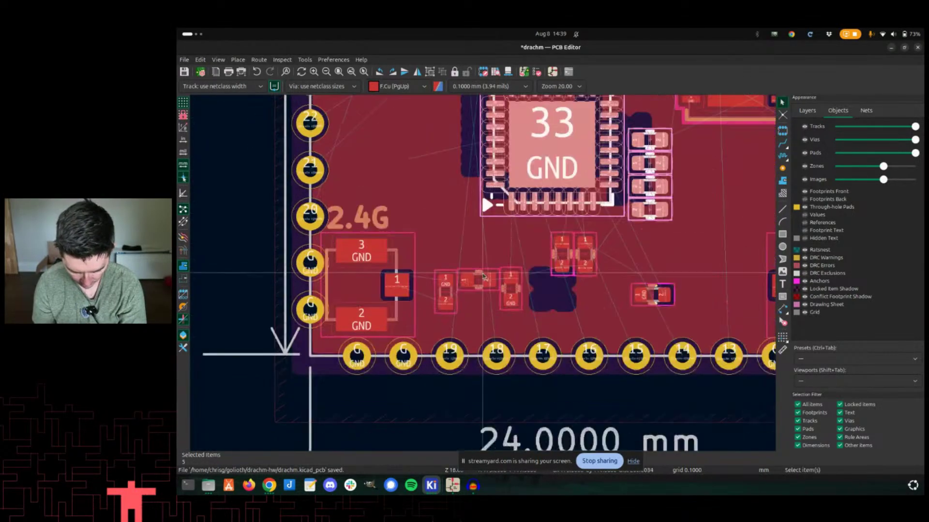
Rotate L2 by 180 degrees so that its antenna pad 2 is at the top.
{"action": "left_click", "coordinate": [440, 290]}
{"action": "key", "text": "r"}
{"action": "key", "text": "r"}
Move L2, C49 and C48 together to the left, up against the right edge of the 2.4G antenna connector.
{"action": "left_click_drag", "start_coordinate": [424, 253], "coordinate": [550, 317]}
{"action": "key", "text": "m"}
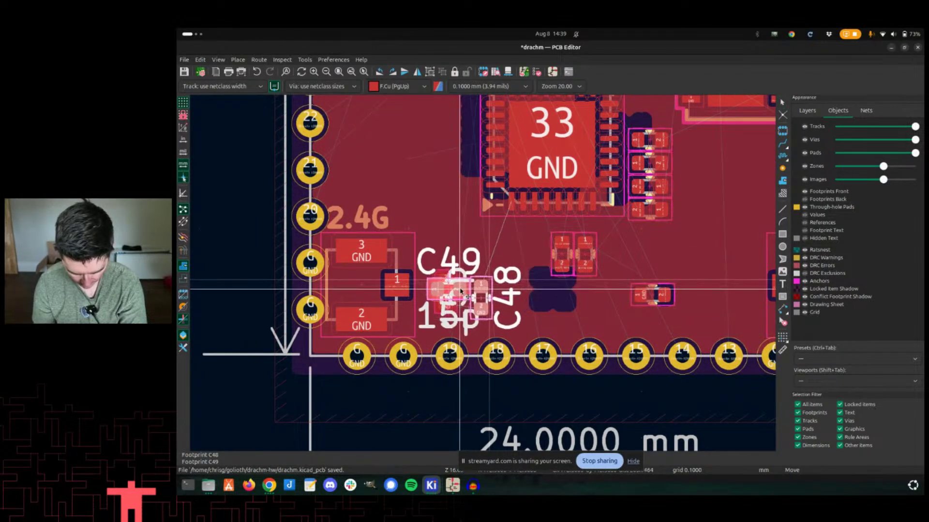
{"action": "key", "text": "Escape"}
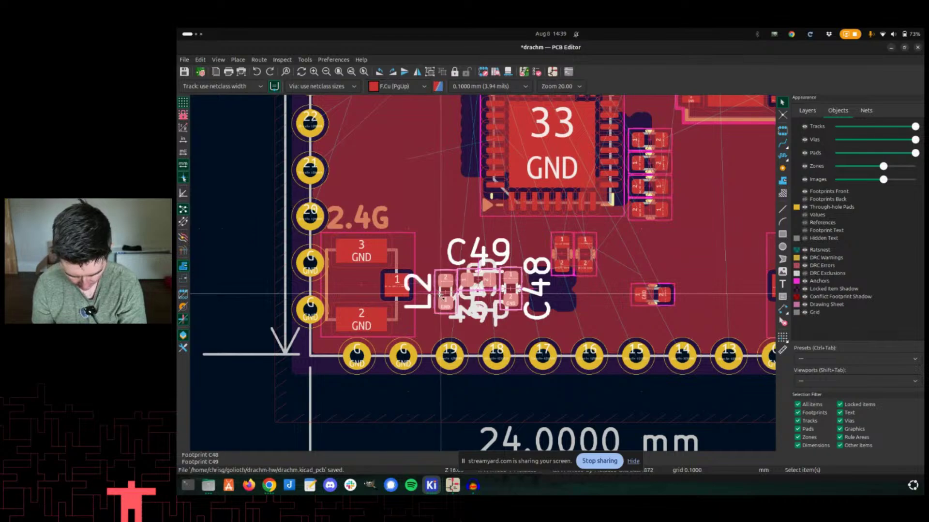
{"action": "key", "text": "m"}
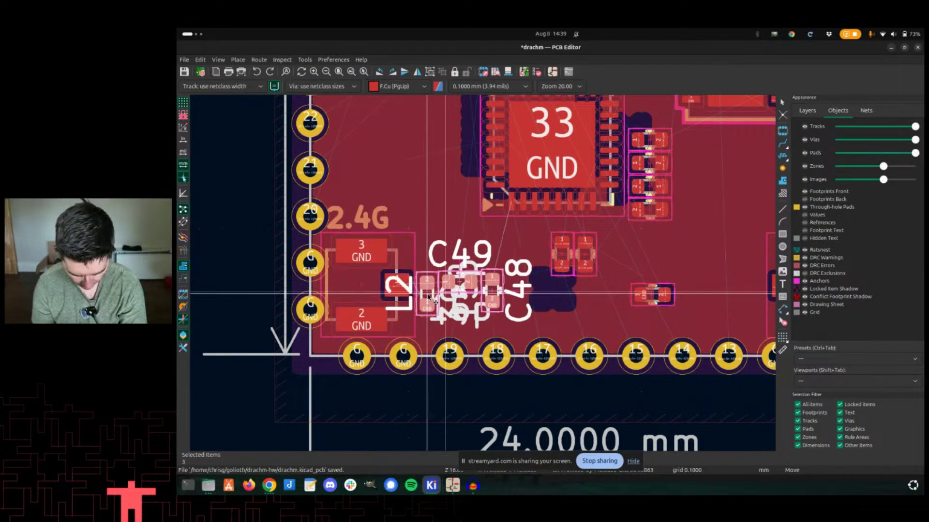
{"action": "scroll", "coordinate": [429, 301], "scroll_direction": "up", "scroll_amount": 3}
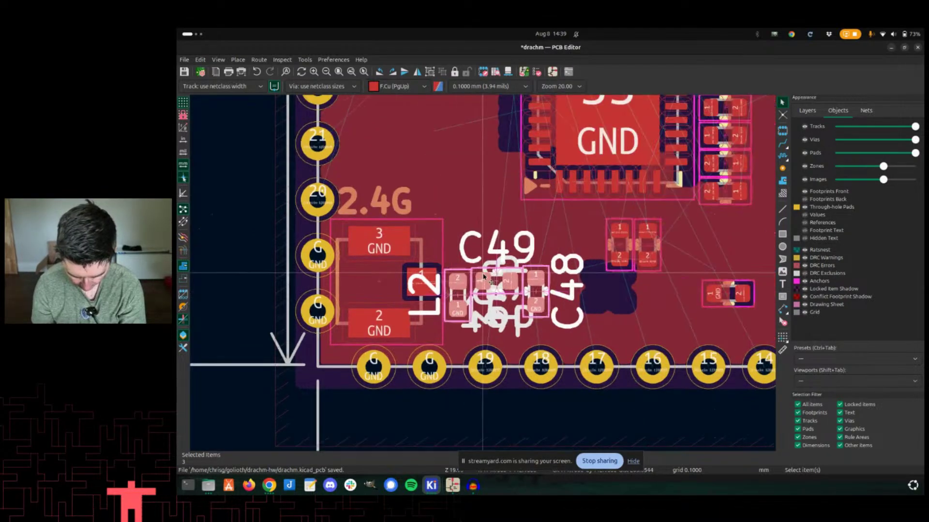
{"action": "scroll", "coordinate": [483, 276], "scroll_direction": "down", "scroll_amount": 1}
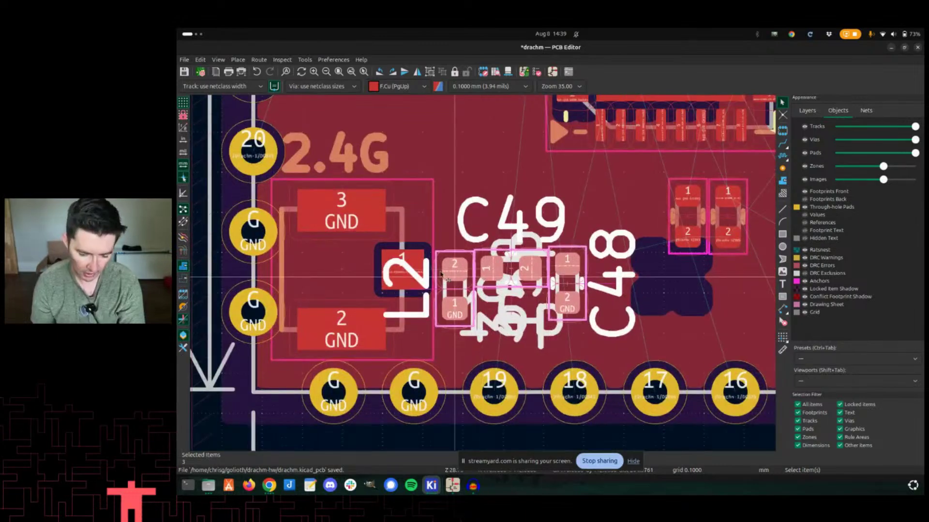
{"action": "scroll", "coordinate": [506, 399], "scroll_direction": "down", "scroll_amount": 1}
{"action": "left_click", "coordinate": [500, 401]}
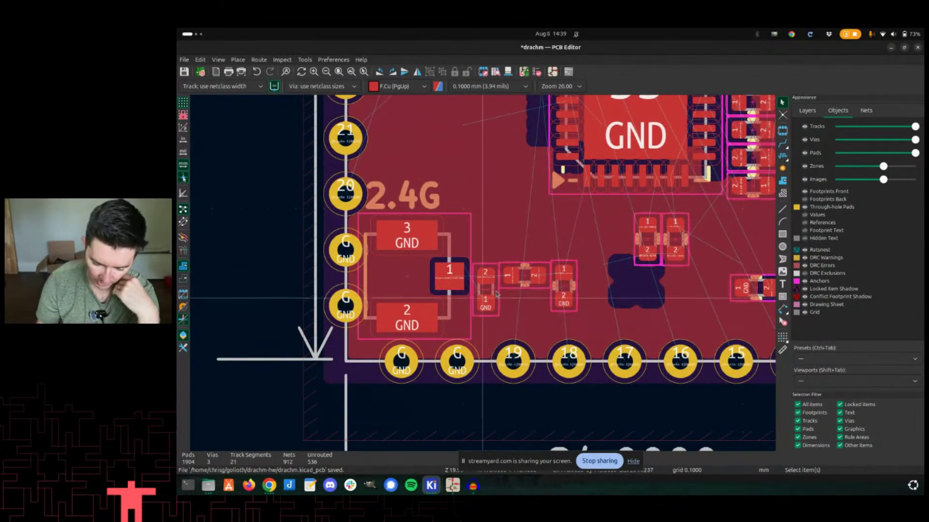
{"action": "scroll", "coordinate": [499, 297], "scroll_direction": "up", "scroll_amount": 3}
{"action": "scroll", "coordinate": [496, 291], "scroll_direction": "up", "scroll_amount": 3}
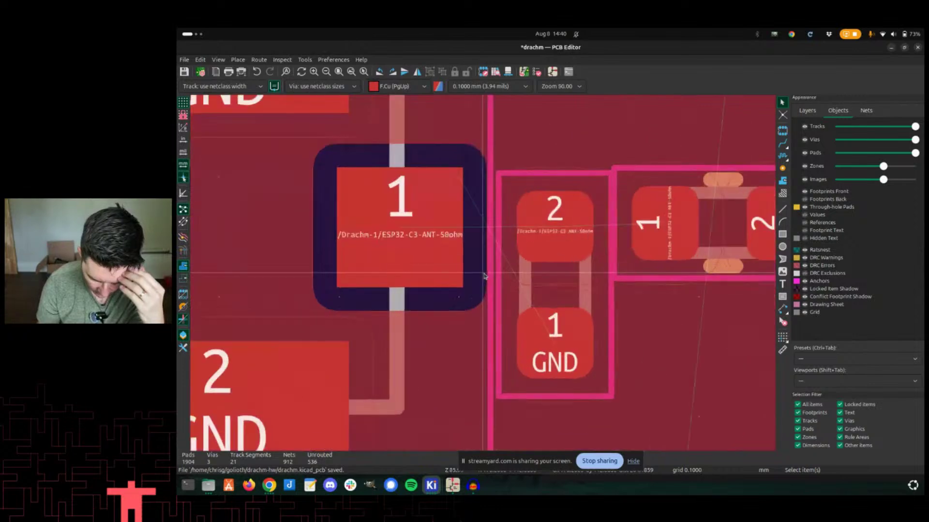
{"action": "left_click", "coordinate": [564, 252]}
{"action": "scroll", "coordinate": [563, 252], "scroll_direction": "up", "scroll_amount": 2}
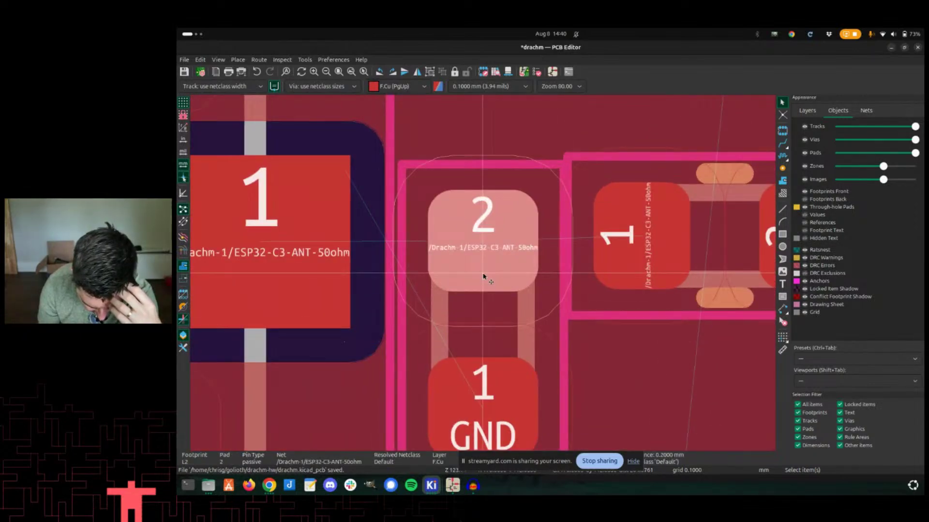
{"action": "scroll", "coordinate": [483, 275], "scroll_direction": "down", "scroll_amount": 5}
{"action": "key", "text": "x"}
{"action": "key", "text": "Page_Down"}
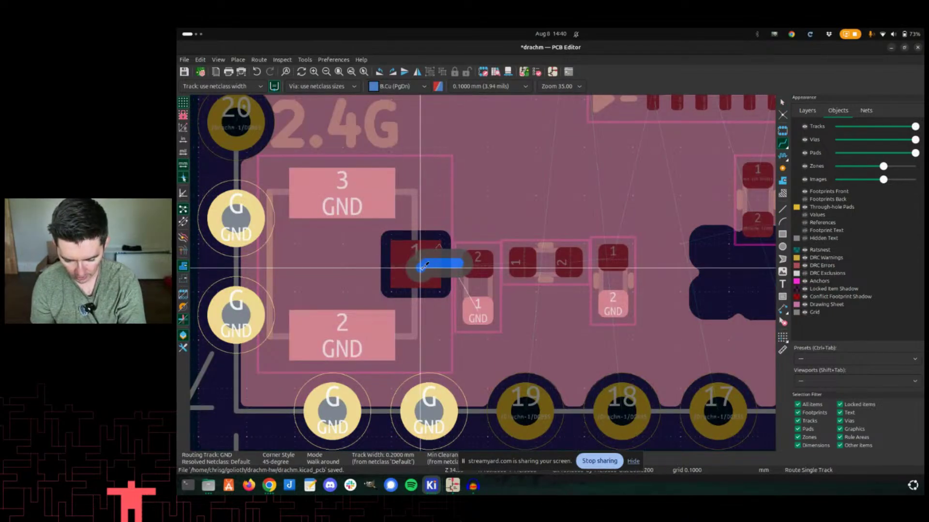
{"action": "key", "text": "Escape"}
{"action": "key", "text": "Escape"}
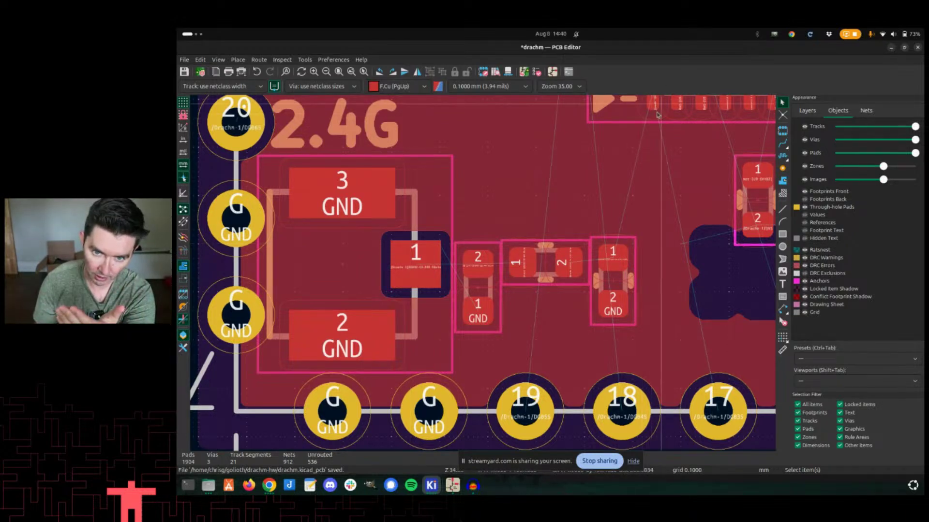
Open the board's net class settings and examine the 50 ohm assignments of the ESP32-C3 and nRF9151 net patterns.
{"action": "middle_click_drag", "start_coordinate": [651, 254], "coordinate": [606, 266]}
{"action": "middle_click_drag", "start_coordinate": [587, 172], "coordinate": [598, 195]}
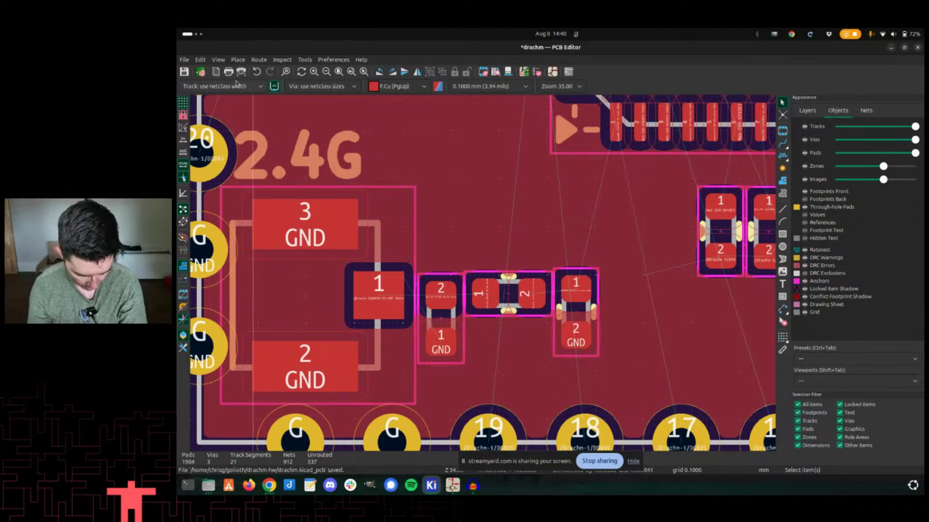
{"action": "left_click", "coordinate": [200, 75]}
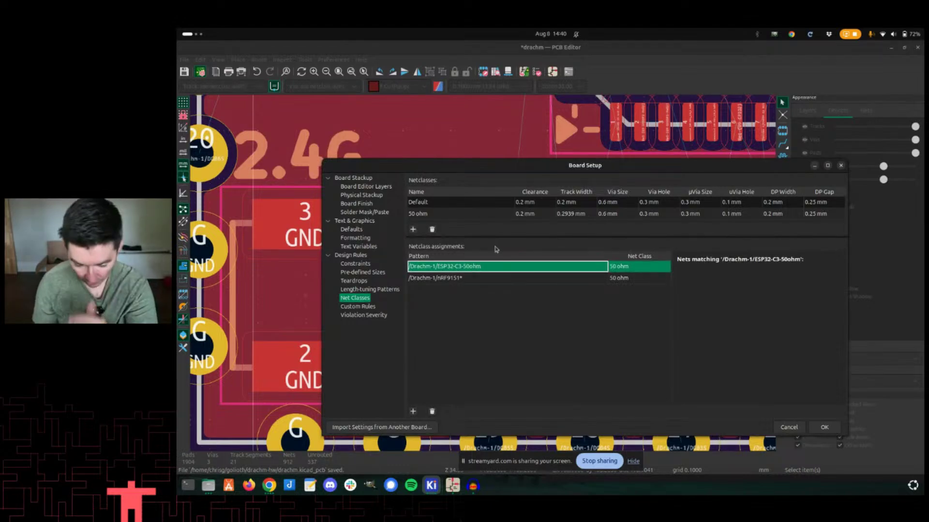
{"action": "double_click", "coordinate": [469, 216]}
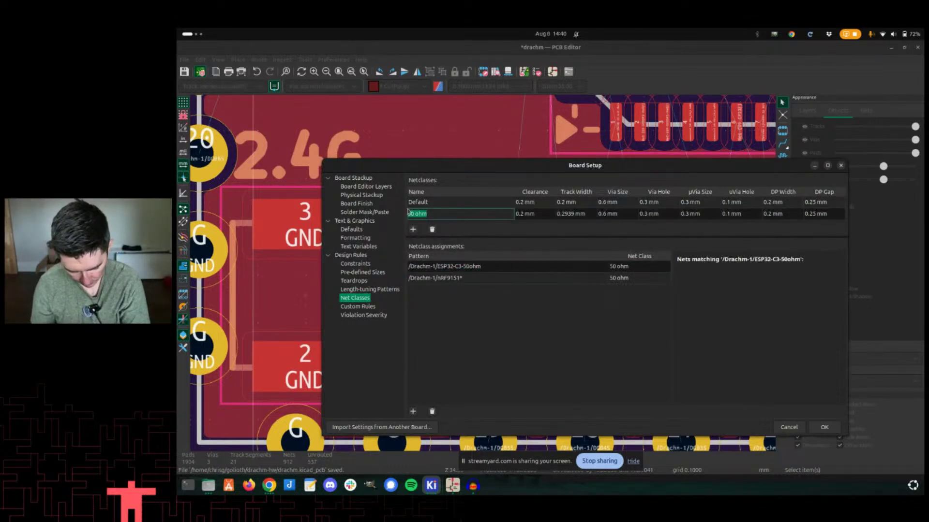
{"action": "left_click", "coordinate": [477, 297]}
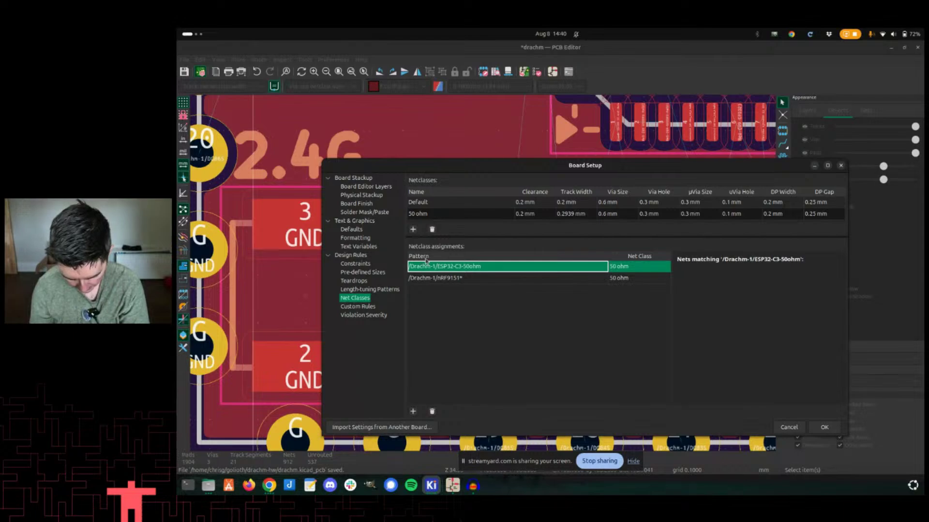
{"action": "double_click", "coordinate": [485, 279]}
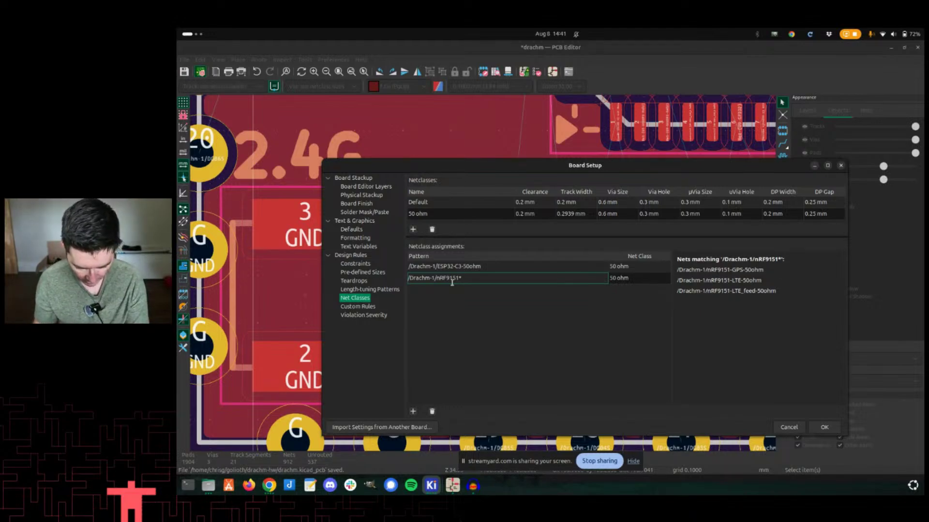
{"action": "left_click", "coordinate": [631, 279]}
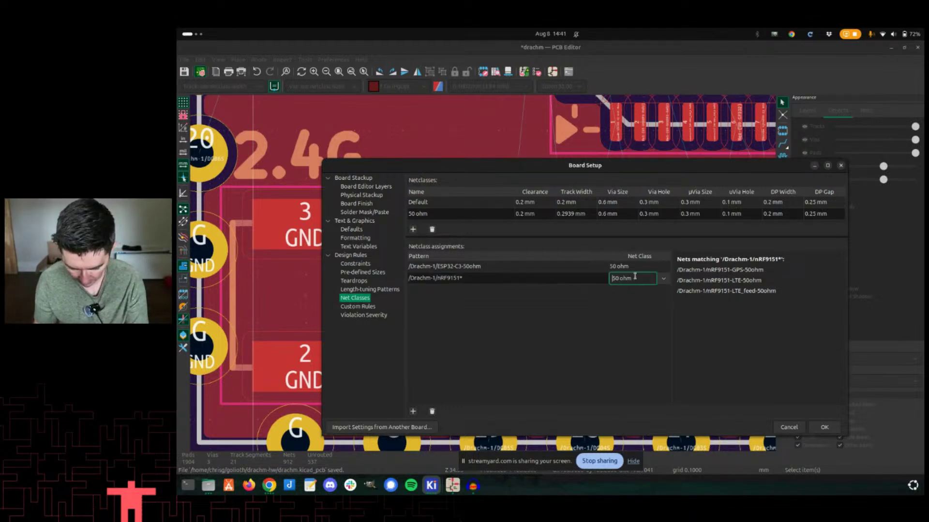
{"action": "left_click", "coordinate": [663, 279]}
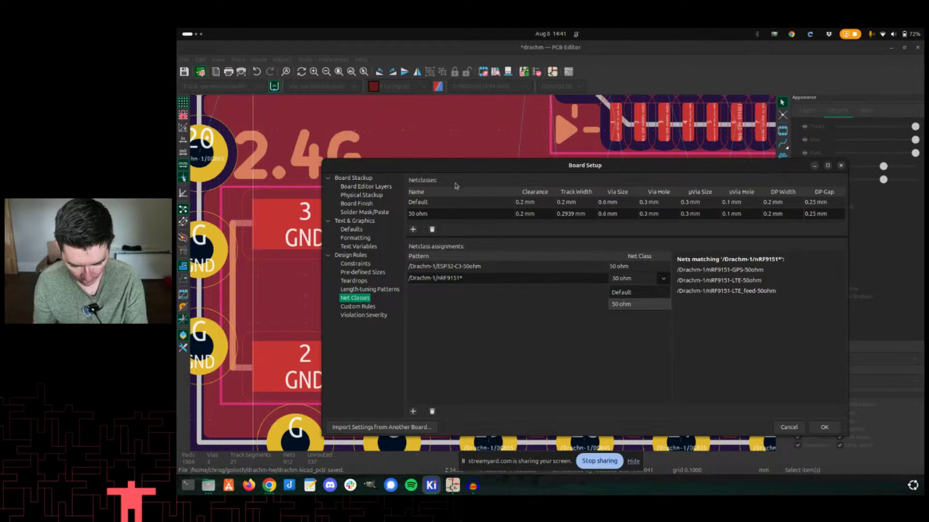
{"action": "left_click", "coordinate": [619, 305]}
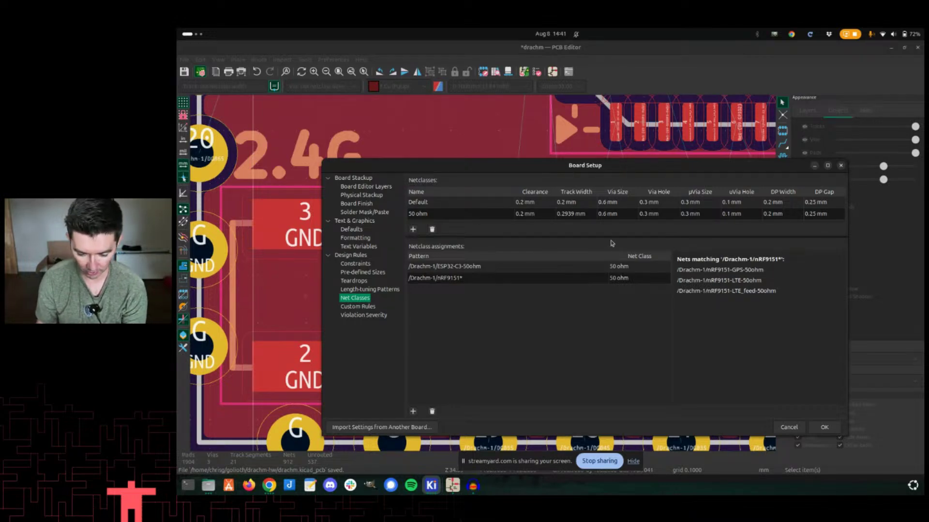
Examine the clearance and track width of the 50 ohm net class and compare its track width with the Default class.
{"action": "left_click", "coordinate": [543, 216]}
{"action": "left_click", "coordinate": [543, 215]}
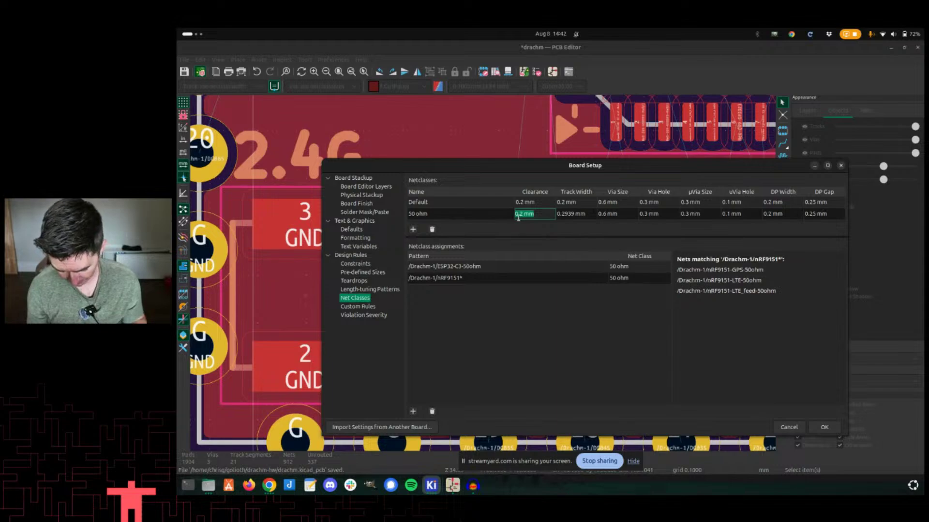
{"action": "left_click", "coordinate": [570, 228]}
{"action": "left_click", "coordinate": [568, 216]}
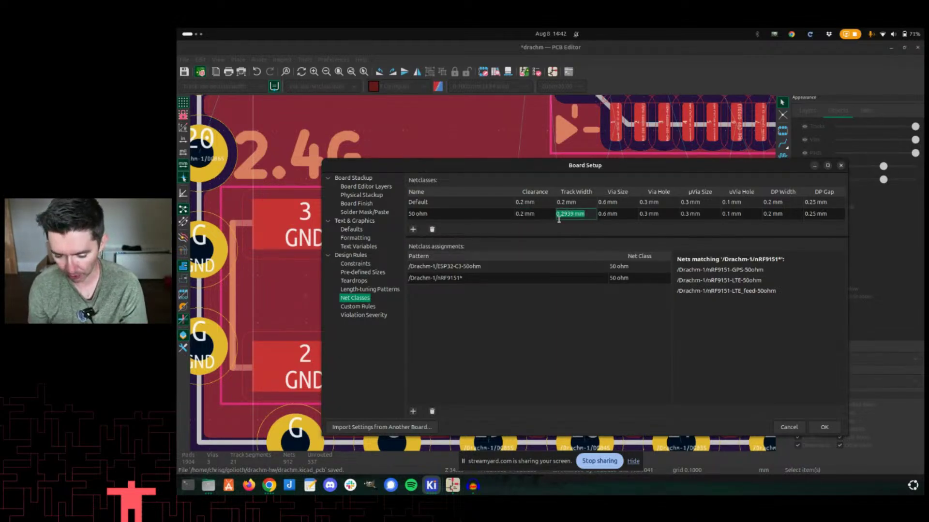
{"action": "left_click", "coordinate": [566, 203]}
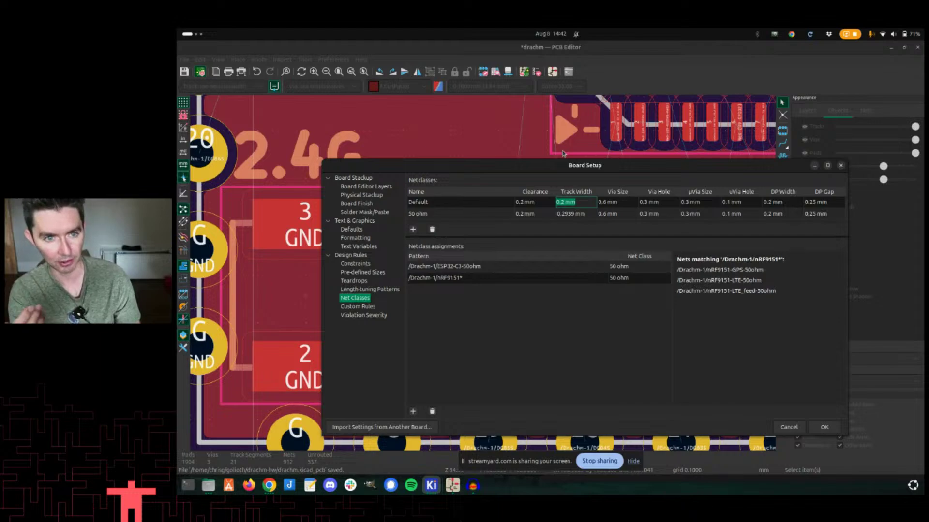
Switch to the browser and examine the controlled impedance entry on JLCPCB's PCB capabilities page, closing the page search.
{"action": "key", "text": "alt+Tab"}
{"action": "key", "text": "alt+Tab"}
{"action": "key", "text": "alt+Tab"}
{"action": "key", "text": "alt+Tab"}
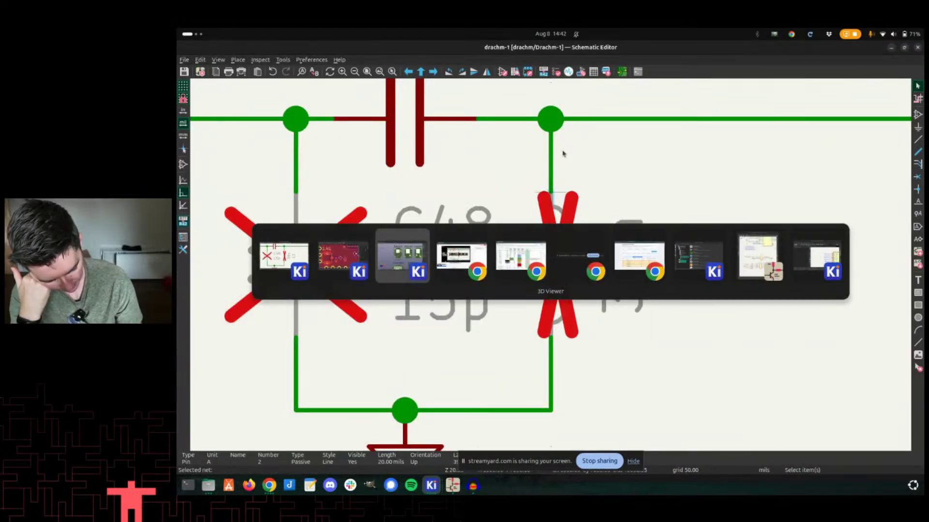
{"action": "key", "text": "alt+Tab"}
{"action": "key", "text": "alt+Tab"}
{"action": "key", "text": "alt+Tab"}
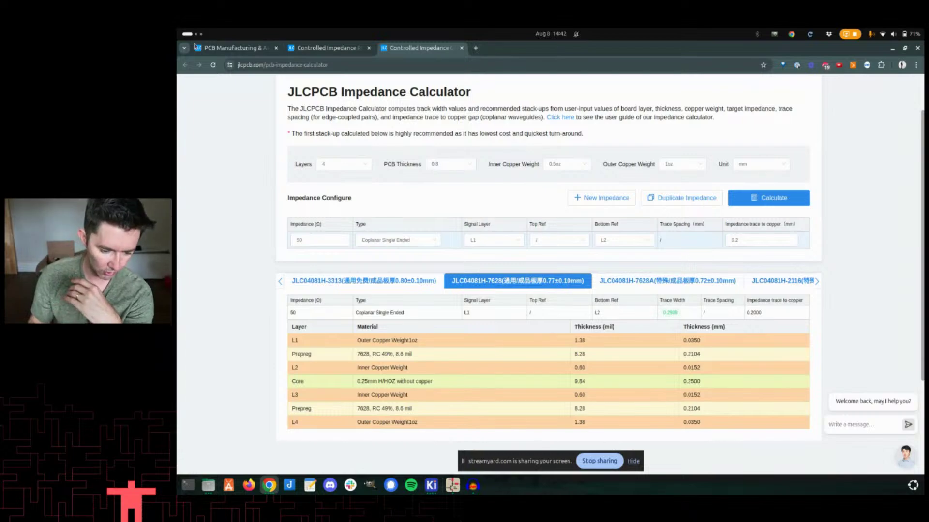
{"action": "left_click", "coordinate": [213, 48]}
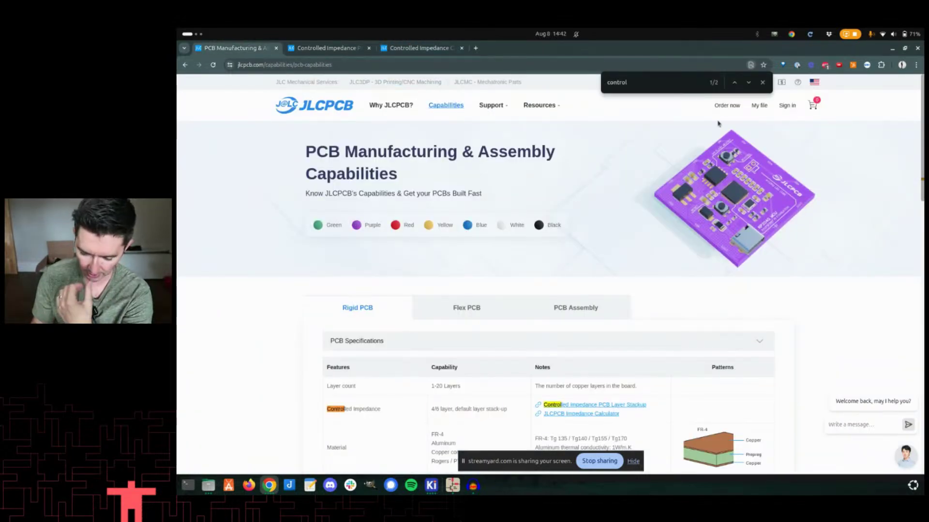
{"action": "left_click", "coordinate": [762, 82]}
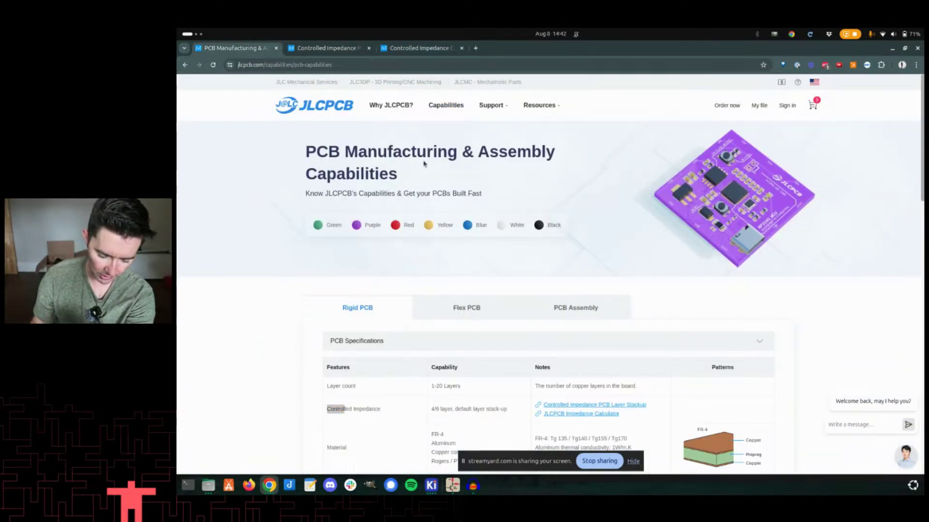
{"action": "left_click", "coordinate": [348, 411]}
{"action": "scroll", "coordinate": [349, 412], "scroll_direction": "down", "scroll_amount": 1}
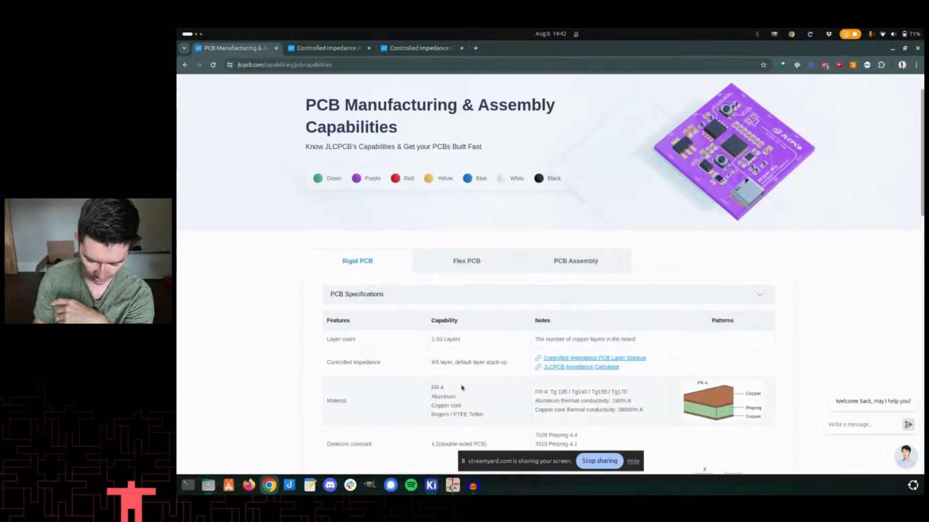
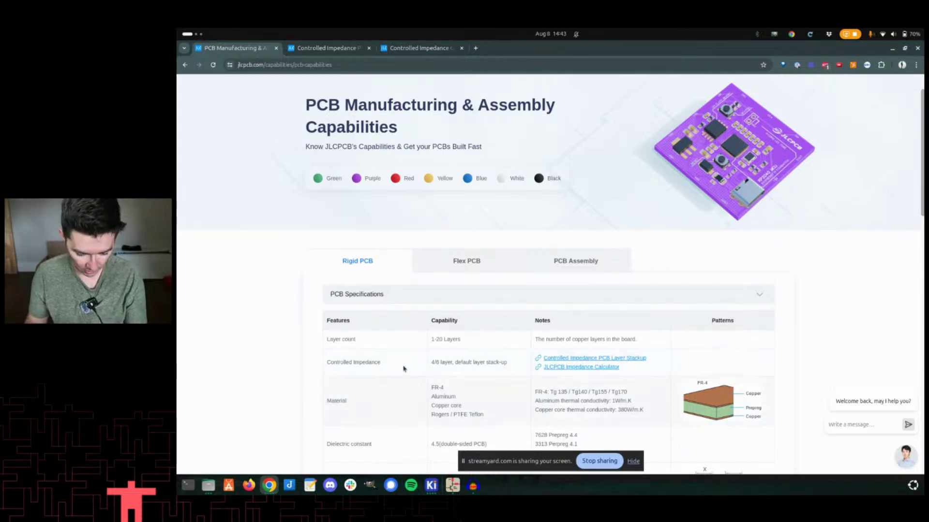
Examine JLCPCB's controlled impedance parameters and the 4-layer stackups for 0.8 mm boards.
{"action": "left_click", "coordinate": [350, 51]}
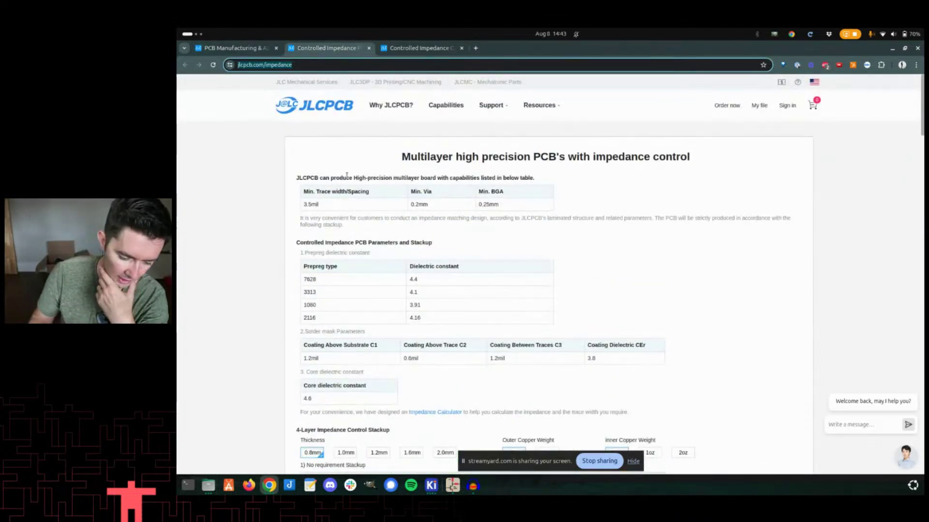
{"action": "scroll", "coordinate": [389, 208], "scroll_direction": "down", "scroll_amount": 3}
{"action": "scroll", "coordinate": [389, 209], "scroll_direction": "down", "scroll_amount": 1}
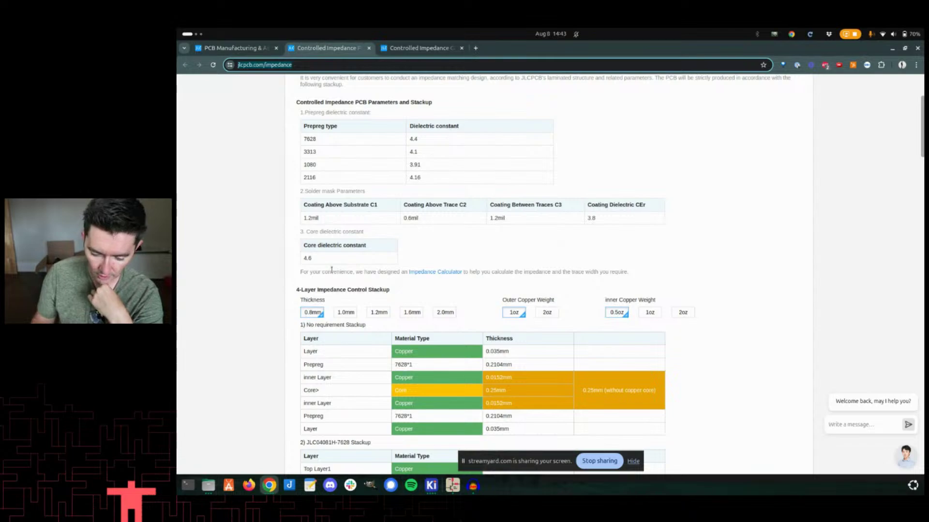
{"action": "scroll", "coordinate": [302, 321], "scroll_direction": "down", "scroll_amount": 3}
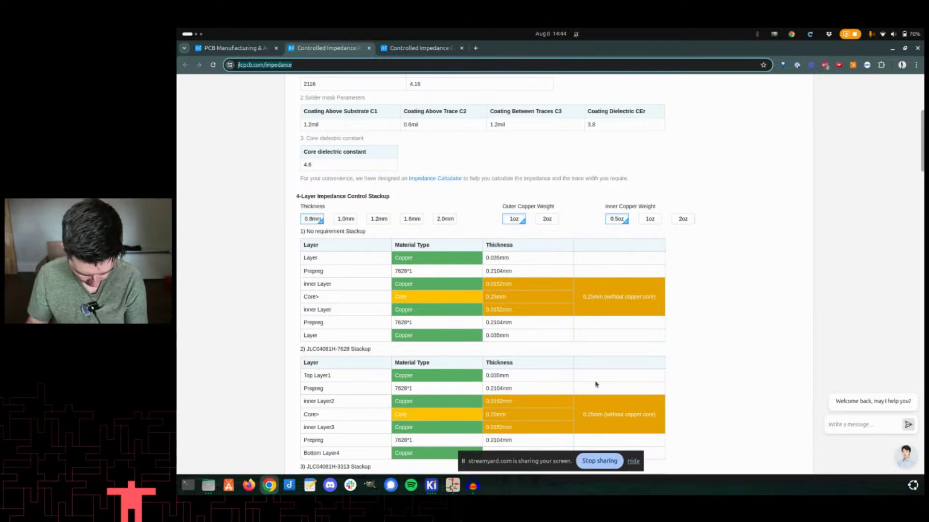
Switch to the KiCad project manager and open the Calculator Tools.
{"action": "left_click", "coordinate": [431, 485]}
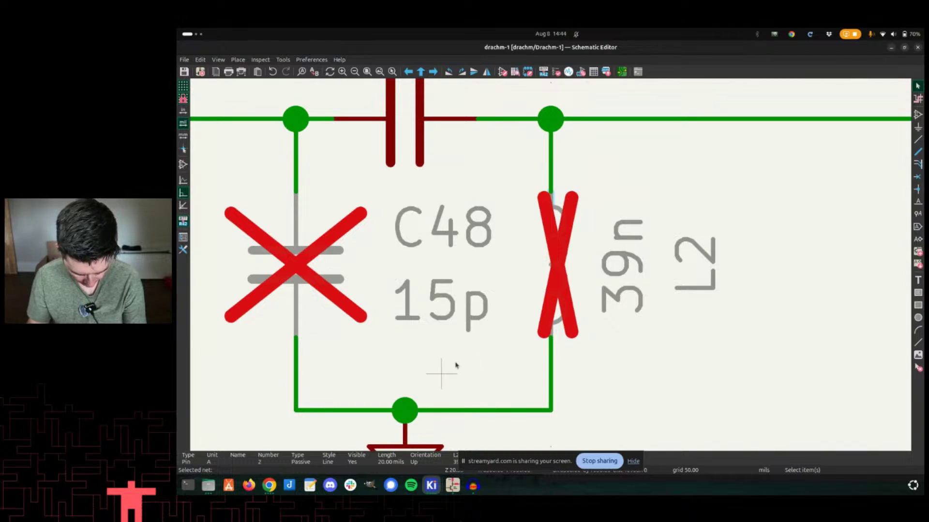
{"action": "left_click", "coordinate": [431, 485]}
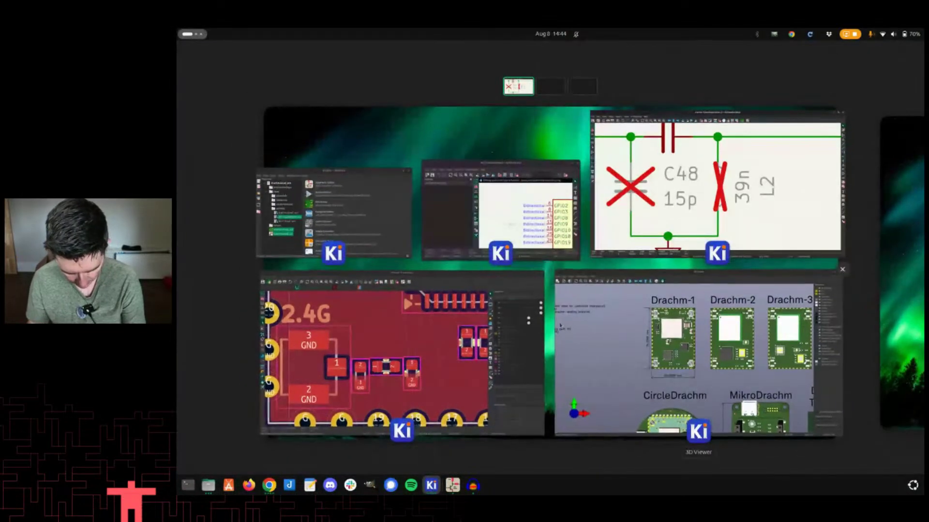
{"action": "left_click", "coordinate": [436, 254]}
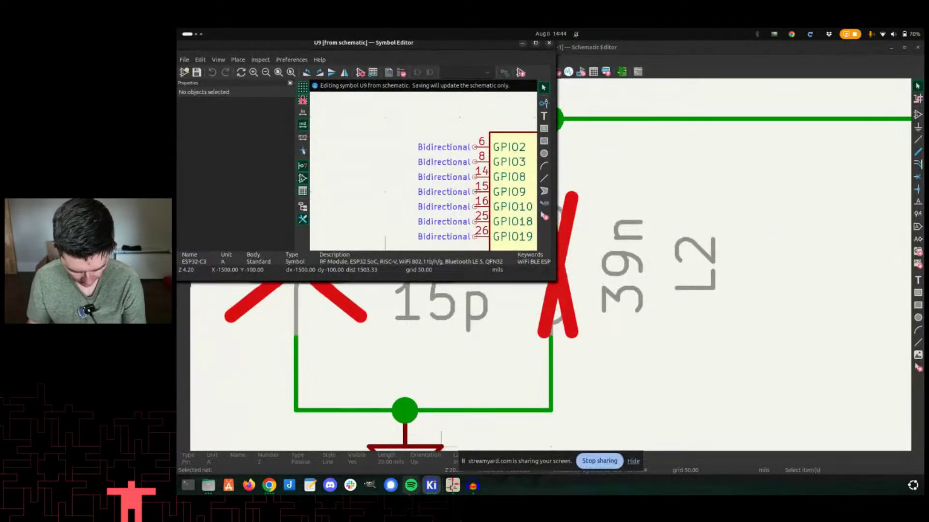
{"action": "left_click", "coordinate": [432, 486]}
{"action": "left_click", "coordinate": [329, 233]}
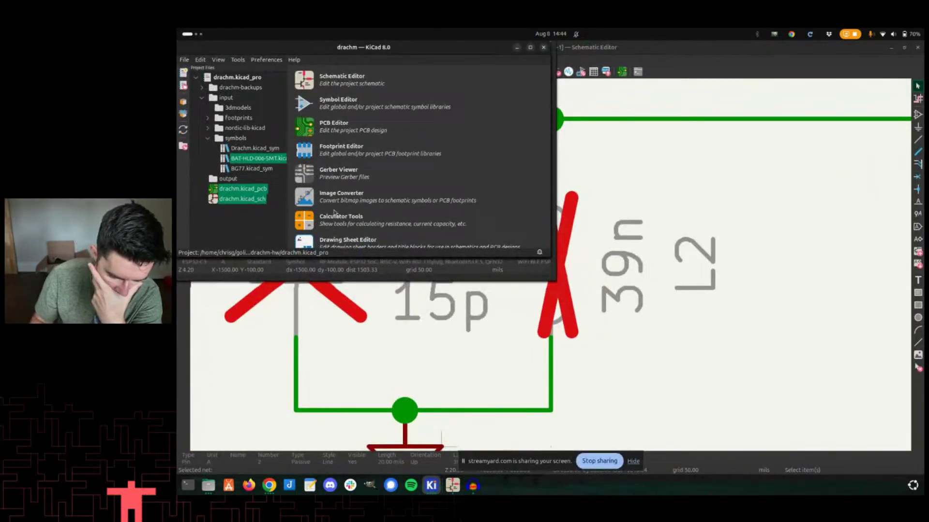
{"action": "left_click", "coordinate": [309, 223]}
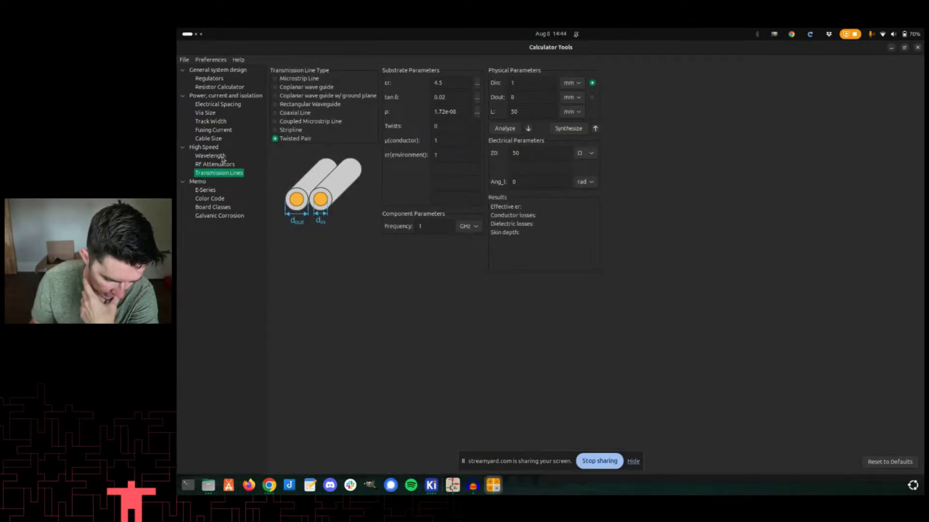
View the microstrip and coplanar transmission line types, ending with the coplanar wave guide with ground plane selected.
{"action": "left_click", "coordinate": [276, 79]}
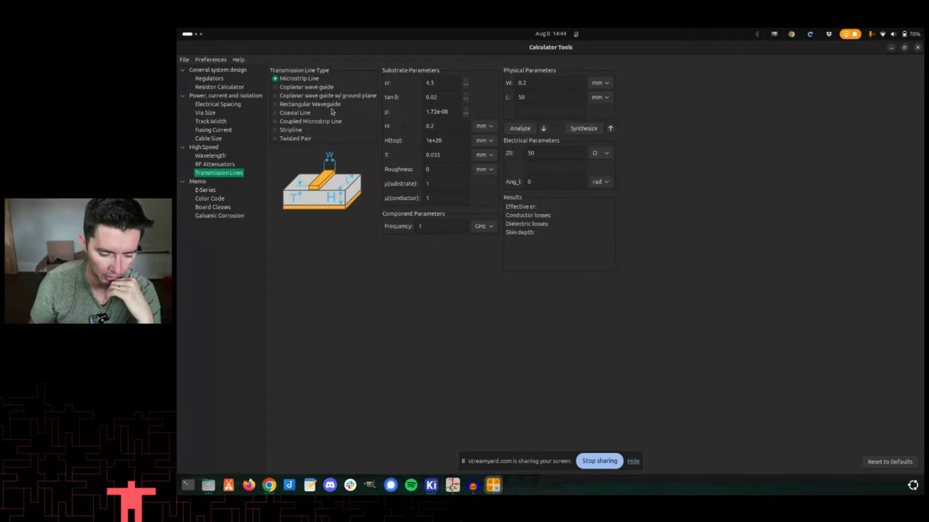
{"action": "left_click", "coordinate": [298, 89]}
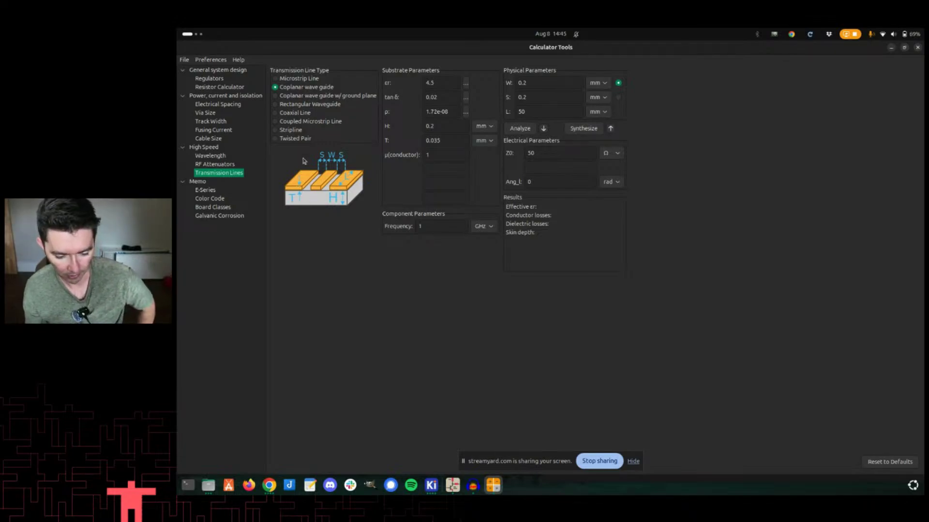
{"action": "left_click", "coordinate": [313, 96]}
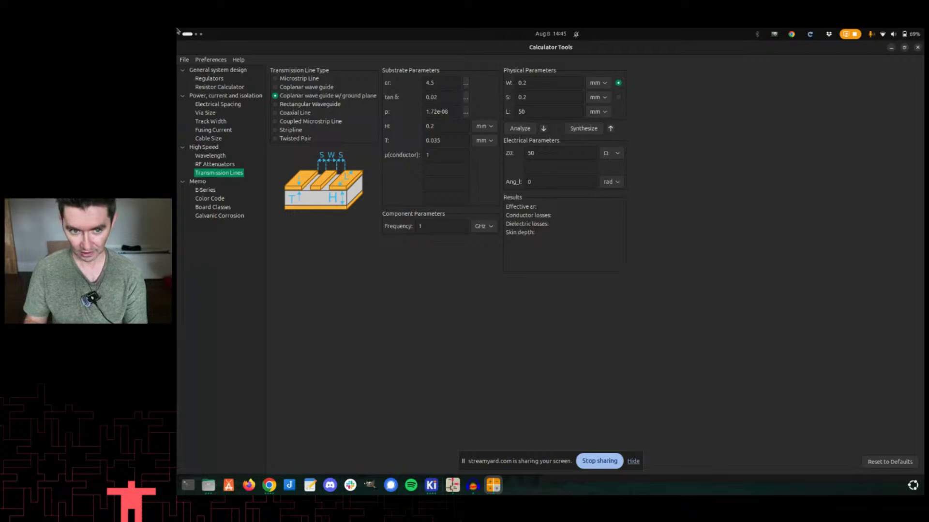
Return to JLCPCB's controlled impedance page in the browser and highlight the 7628 part of the JLC04081H-7628 stackup name.
{"action": "key", "text": "alt+Tab"}
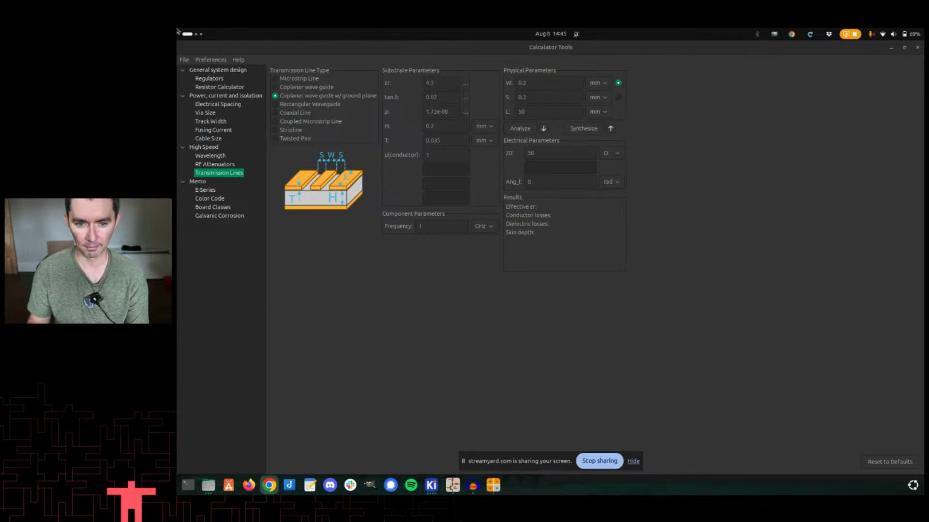
{"action": "left_click", "coordinate": [403, 352]}
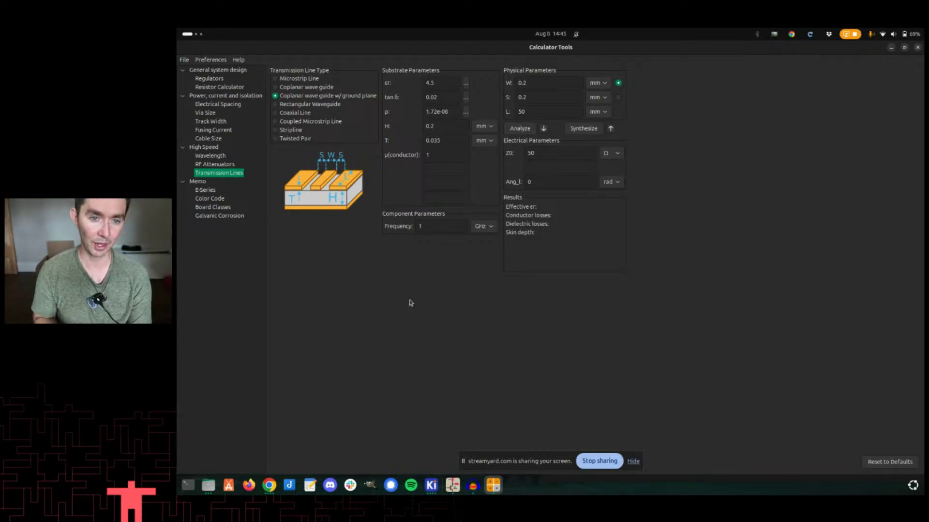
{"action": "key", "text": "alt+Tab"}
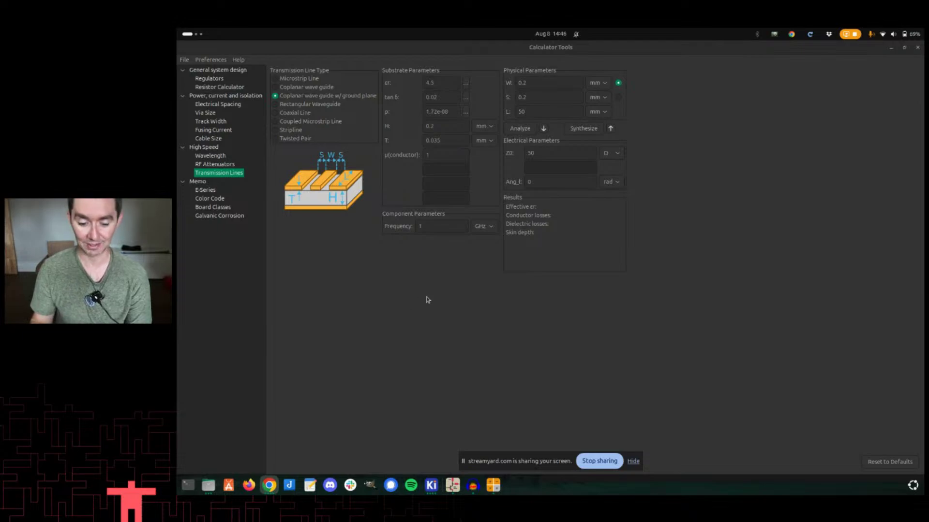
{"action": "key", "text": "alt+Tab"}
{"action": "key", "text": "alt+Tab"}
{"action": "key", "text": "alt+Tab"}
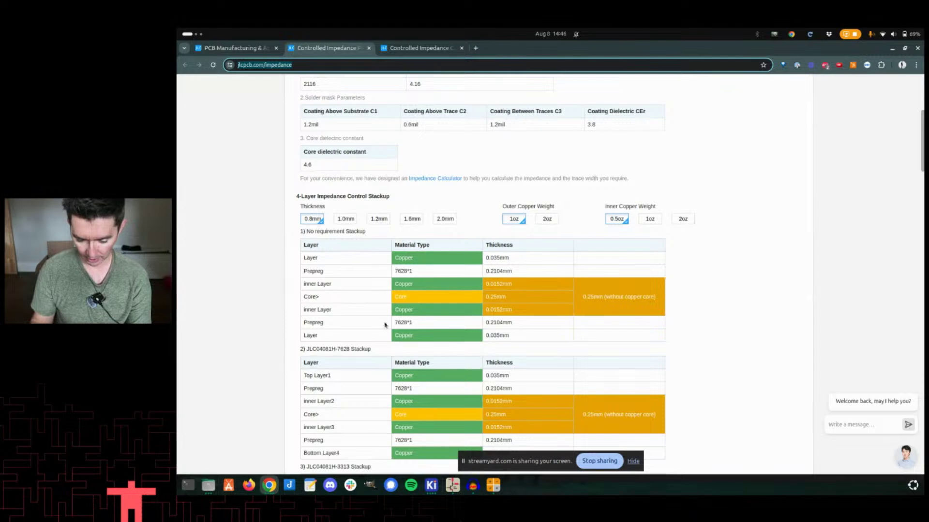
{"action": "scroll", "coordinate": [329, 351], "scroll_direction": "down", "scroll_amount": 3}
{"action": "scroll", "coordinate": [325, 293], "scroll_direction": "down", "scroll_amount": 1}
{"action": "scroll", "coordinate": [321, 207], "scroll_direction": "down", "scroll_amount": 1}
{"action": "double_click", "coordinate": [340, 162]}
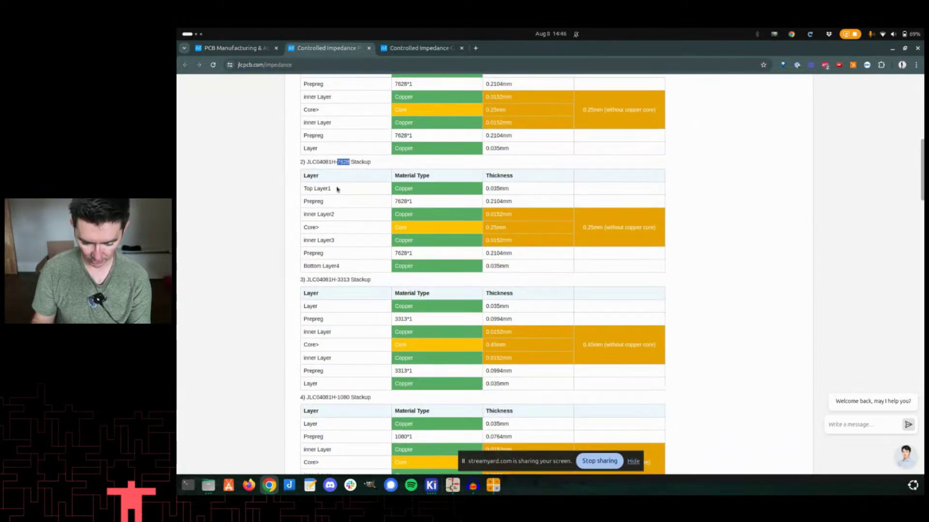
Compare the 4-layer stackup tables and highlight the layer-count digits in the JLC04081H-7628 stackup name.
{"action": "scroll", "coordinate": [351, 214], "scroll_direction": "down", "scroll_amount": 3}
{"action": "scroll", "coordinate": [352, 216], "scroll_direction": "up", "scroll_amount": 6}
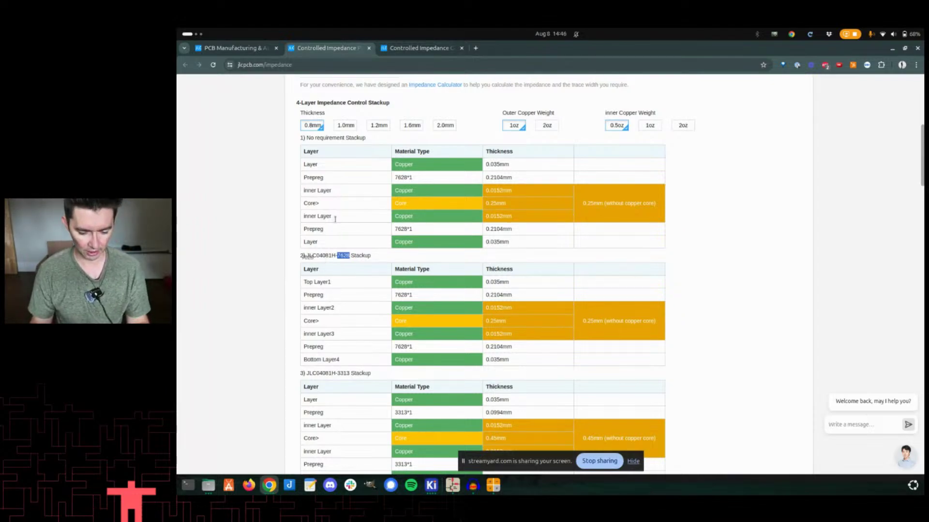
{"action": "left_click_drag", "start_coordinate": [322, 255], "coordinate": [331, 256]}
{"action": "left_click", "coordinate": [330, 257]}
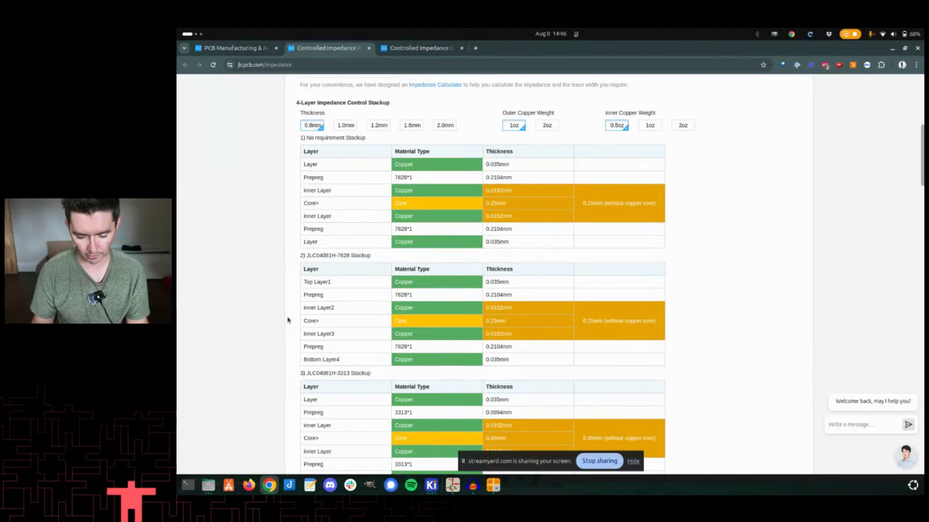
{"action": "left_click_drag", "start_coordinate": [317, 256], "coordinate": [323, 255]}
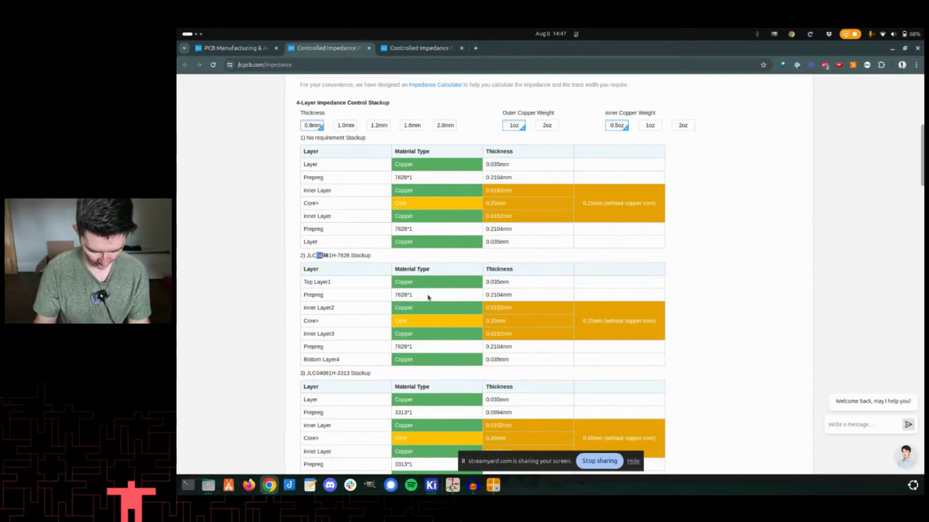
{"action": "left_click", "coordinate": [554, 316]}
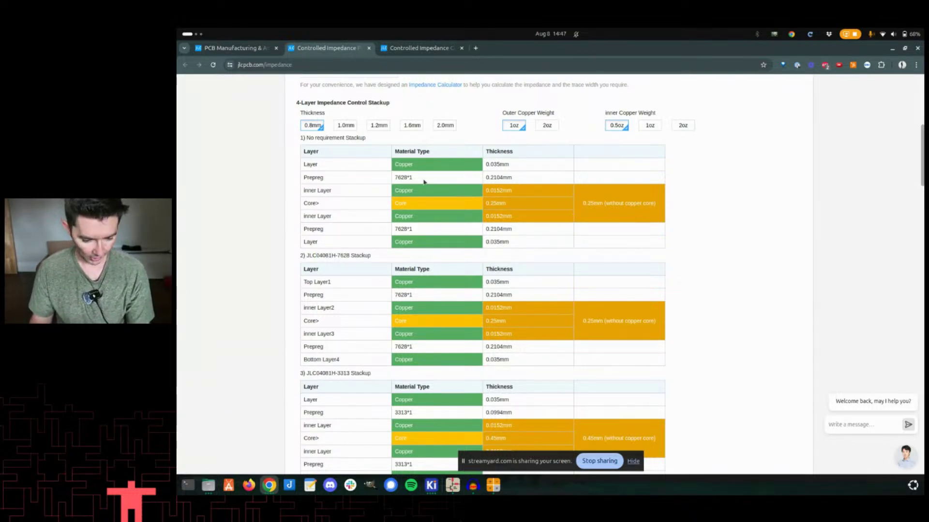
Open the JLCPCB Impedance Calculator and compare its JLC04081H-3313 and JLC04081H-7628 stackup results.
{"action": "left_click", "coordinate": [434, 50]}
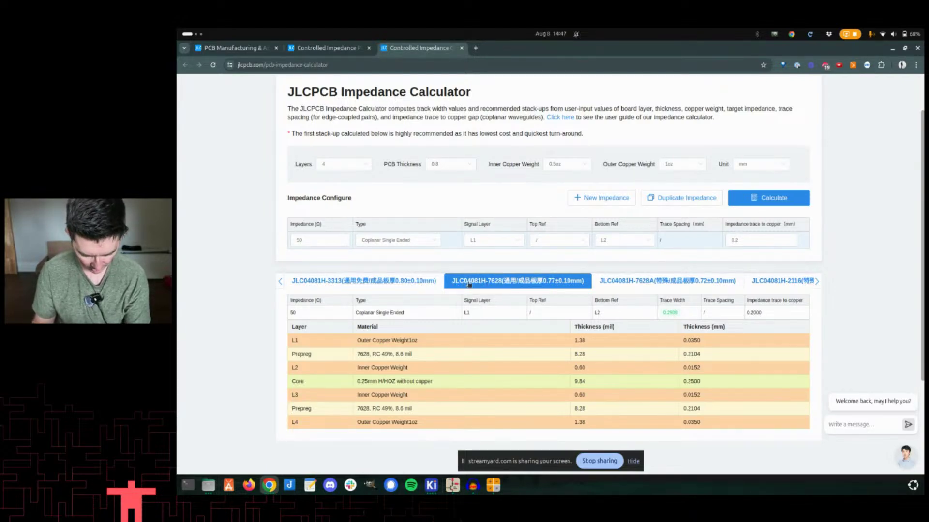
{"action": "left_click", "coordinate": [404, 283]}
{"action": "left_click", "coordinate": [464, 284]}
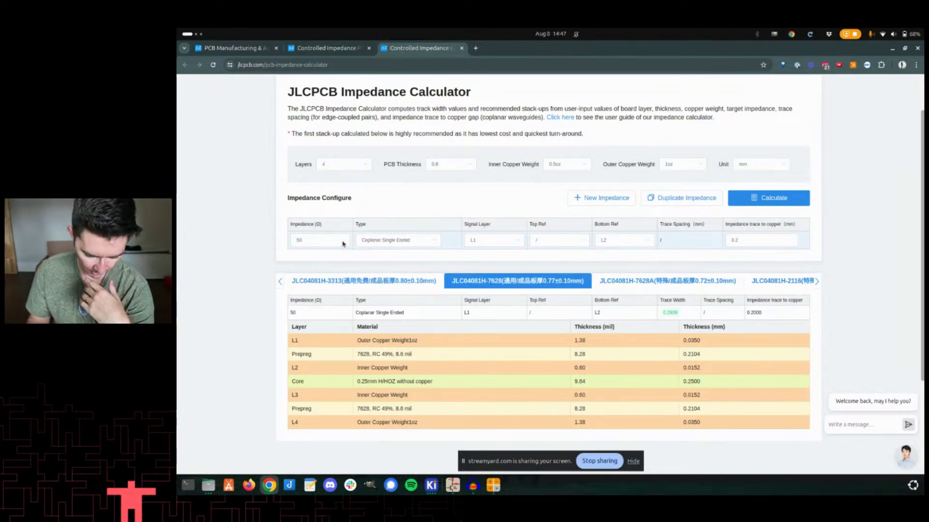
Inspect the calculator's impedance type and top reference options for the 50 ohm coplanar single-ended trace.
{"action": "left_click", "coordinate": [379, 242]}
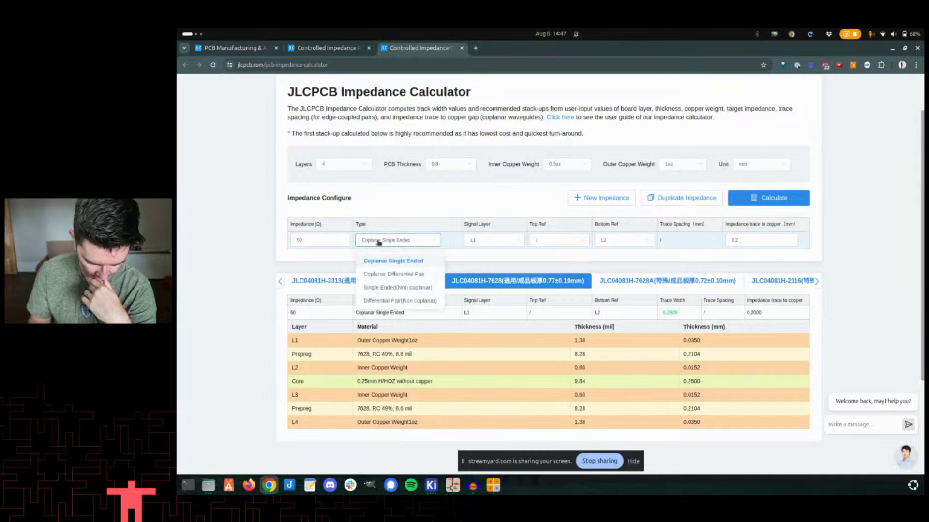
{"action": "left_click", "coordinate": [379, 242]}
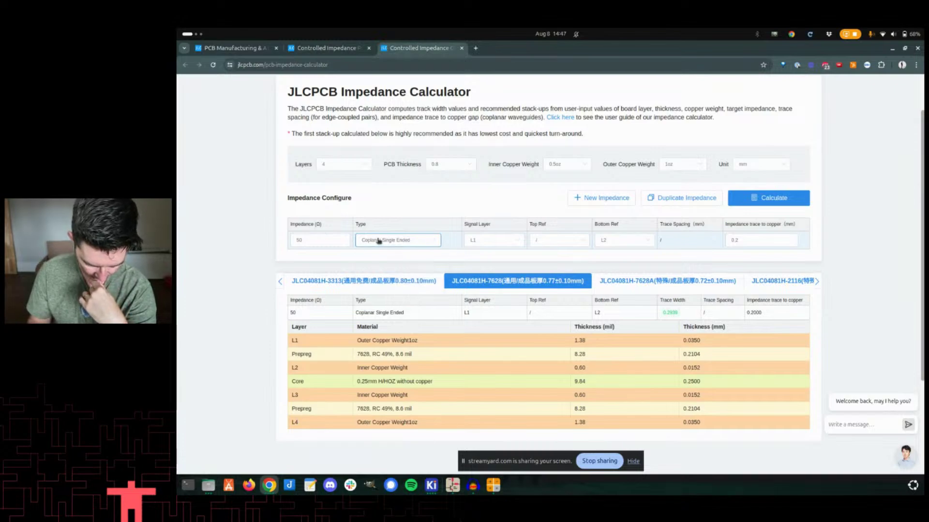
{"action": "left_click_drag", "start_coordinate": [379, 240], "coordinate": [388, 240]}
{"action": "left_click", "coordinate": [388, 241]}
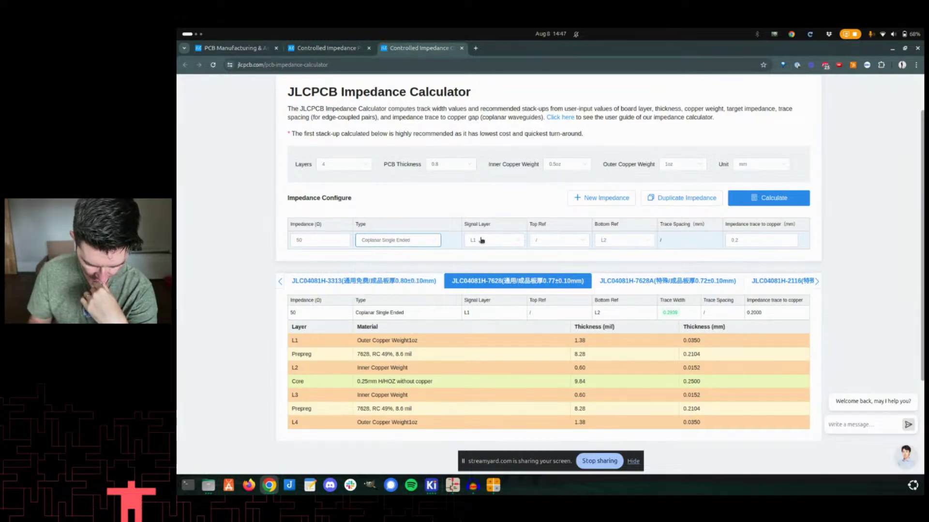
{"action": "left_click", "coordinate": [572, 240]}
{"action": "left_click", "coordinate": [566, 247]}
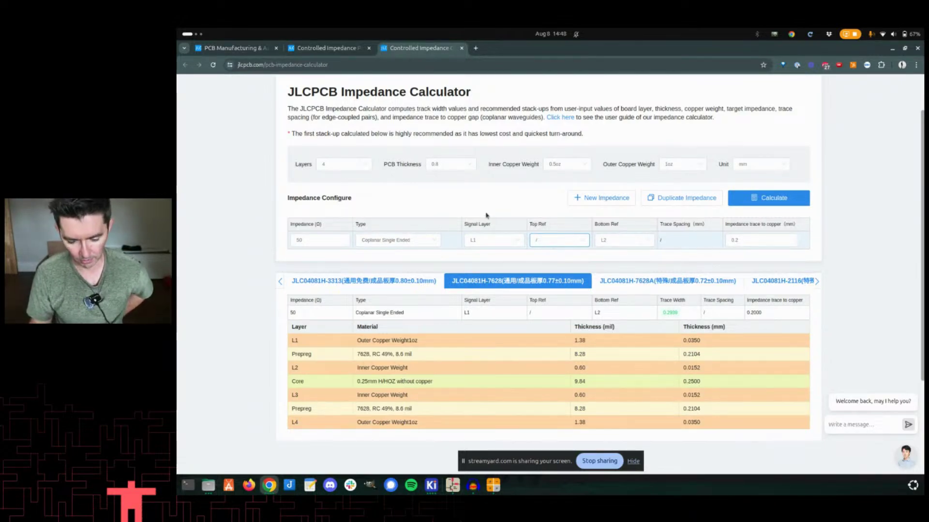
Recalculate the 50 ohm coplanar trace with a 0.2 mm impedance-trace-to-copper gap and highlight the JLC04081H-7628 trace width.
{"action": "left_click_drag", "start_coordinate": [744, 238], "coordinate": [726, 239]}
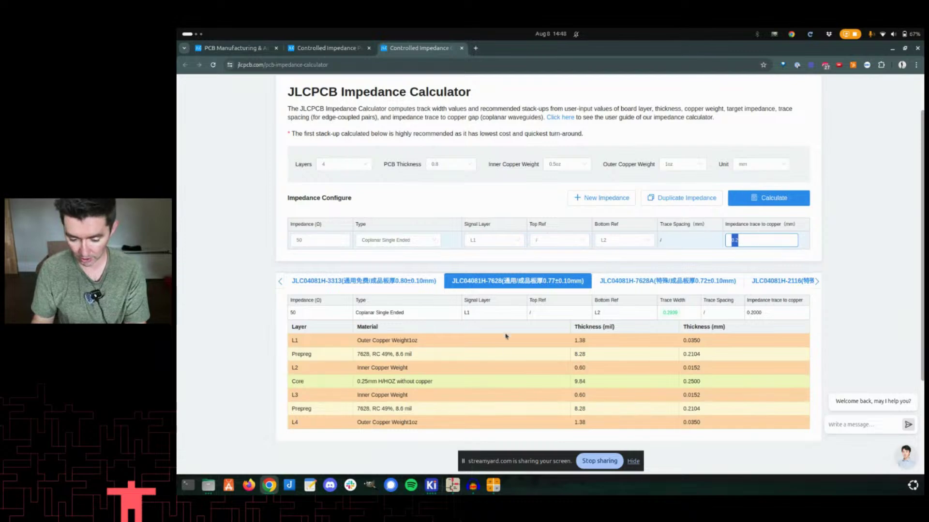
{"action": "left_click", "coordinate": [768, 198]}
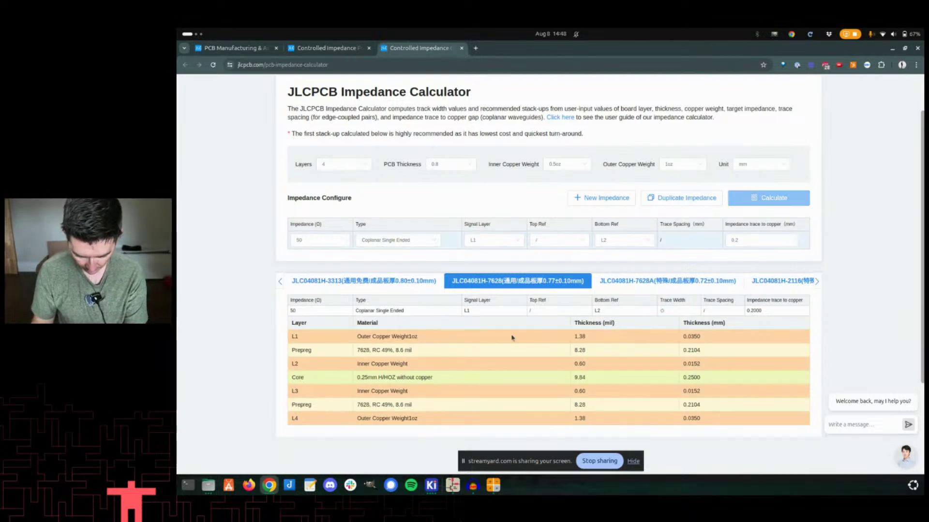
{"action": "left_click_drag", "start_coordinate": [680, 317], "coordinate": [661, 316]}
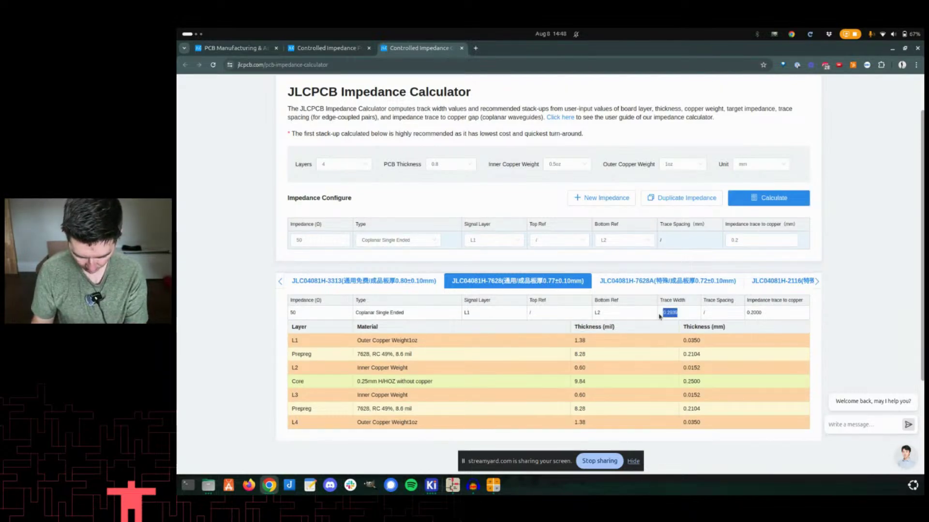
Switch to the KiCad PCB Editor and compare the 50 ohm net class track width with the JLCPCB calculator's trace width.
{"action": "key", "text": "alt+Tab"}
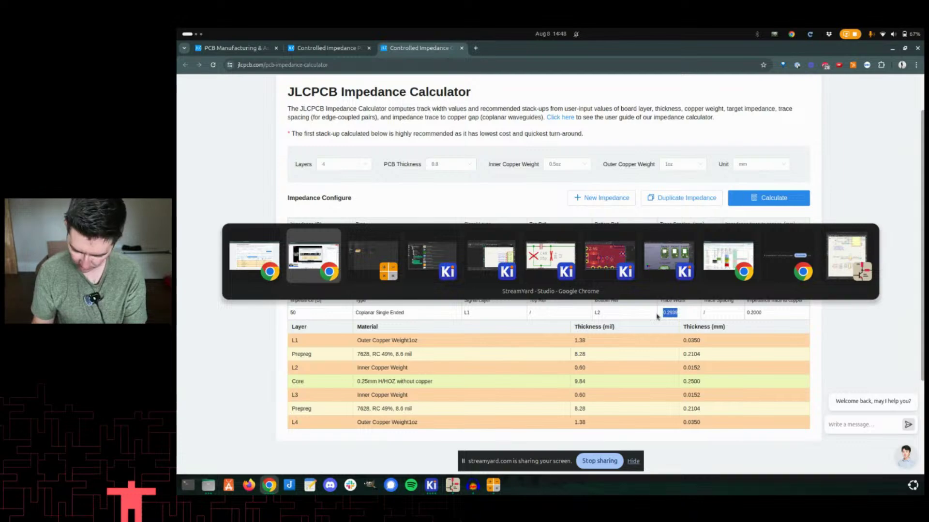
{"action": "key", "text": "Tab"}
{"action": "key", "text": "Tab"}
{"action": "key", "text": "Tab"}
{"action": "key", "text": "Tab"}
{"action": "key", "text": "Tab"}
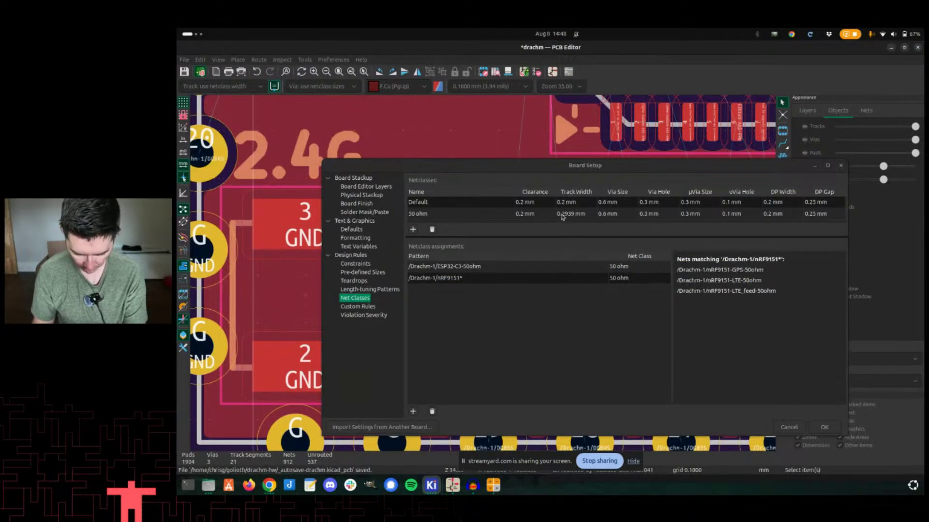
{"action": "key", "text": "alt+Tab"}
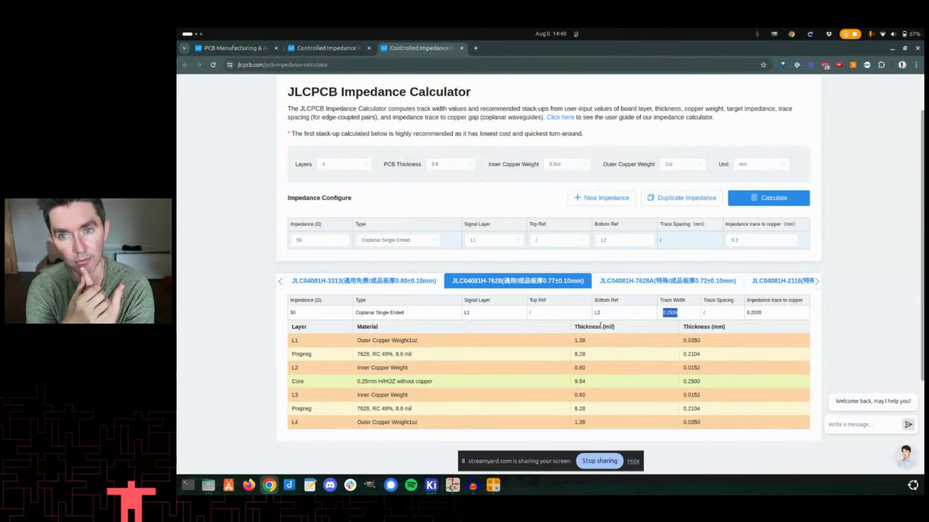
Return to the KiCad PCB Editor, review the physical stackup in Board Setup and close the dialog without changes.
{"action": "key", "text": "alt+Tab"}
{"action": "key", "text": "alt+Tab"}
{"action": "key", "text": "alt+Tab"}
{"action": "key", "text": "alt+Tab"}
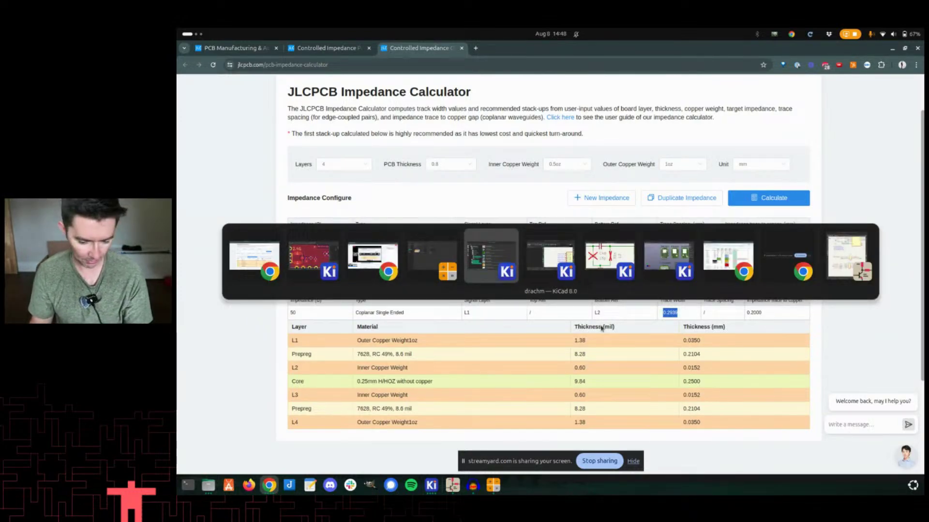
{"action": "key", "text": "alt+shift+Tab"}
{"action": "key", "text": "alt+shift+Tab"}
{"action": "key", "text": "alt+shift+Tab"}
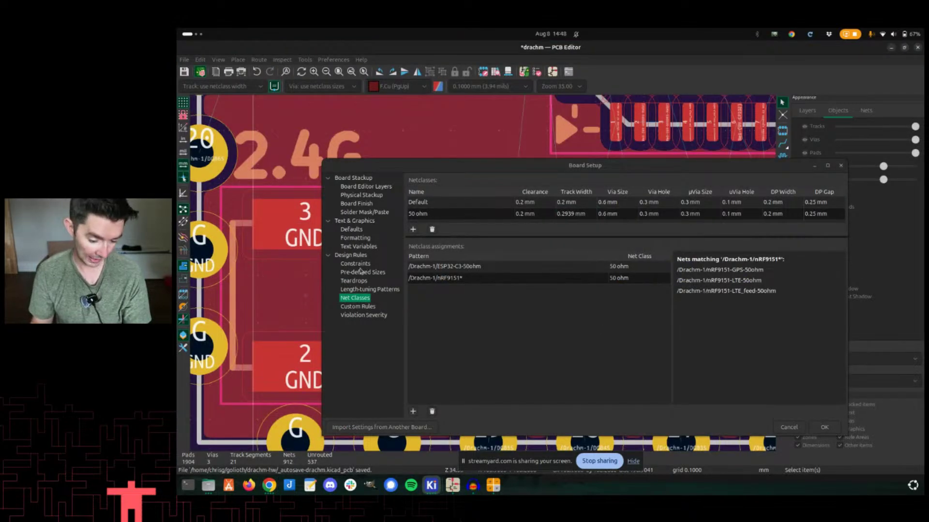
{"action": "left_click", "coordinate": [365, 196]}
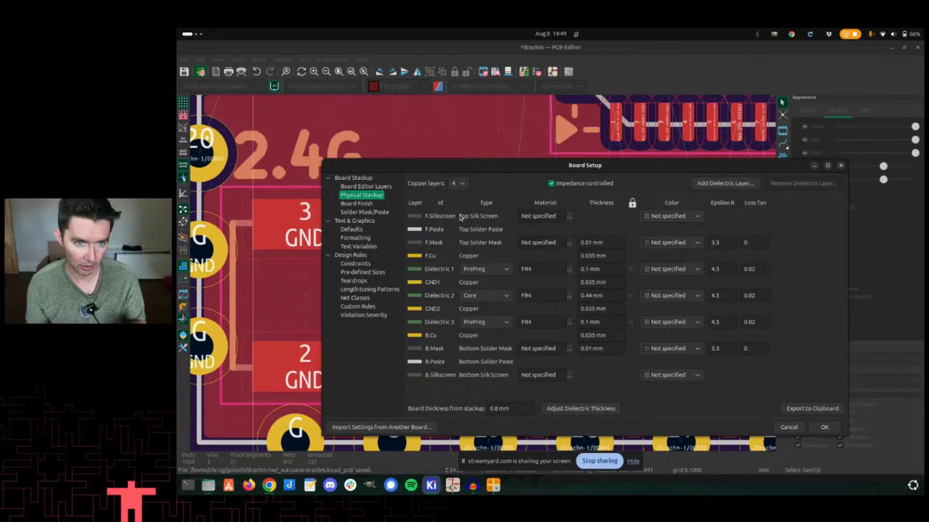
{"action": "left_click", "coordinate": [787, 428]}
Route a straight F.Cu track stub about 1.05 mm long outward from U9 pad 2 and refill the copper zones.
{"action": "scroll", "coordinate": [519, 292], "scroll_direction": "down", "scroll_amount": 3}
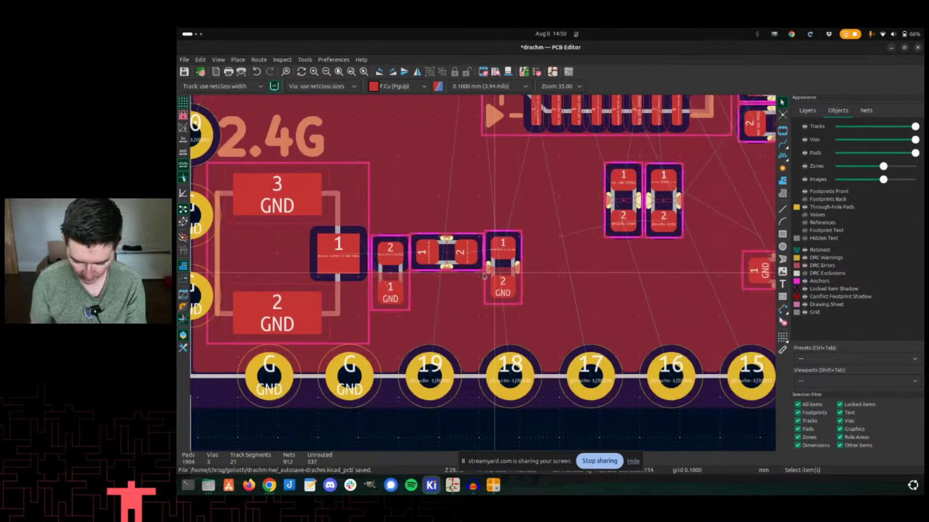
{"action": "middle_click_drag", "start_coordinate": [519, 292], "coordinate": [563, 298]}
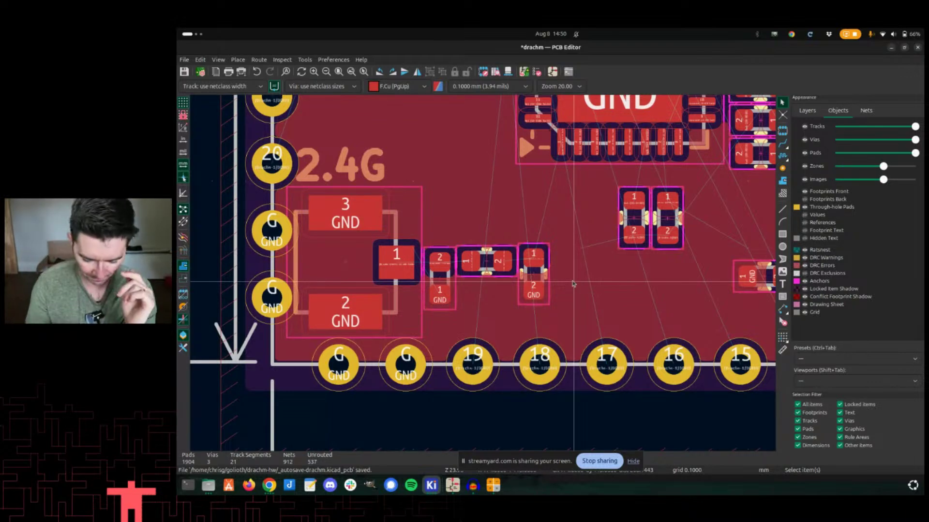
{"action": "scroll", "coordinate": [439, 294], "scroll_direction": "up", "scroll_amount": 3}
{"action": "scroll", "coordinate": [438, 295], "scroll_direction": "down", "scroll_amount": 2}
{"action": "scroll", "coordinate": [479, 266], "scroll_direction": "up", "scroll_amount": 4}
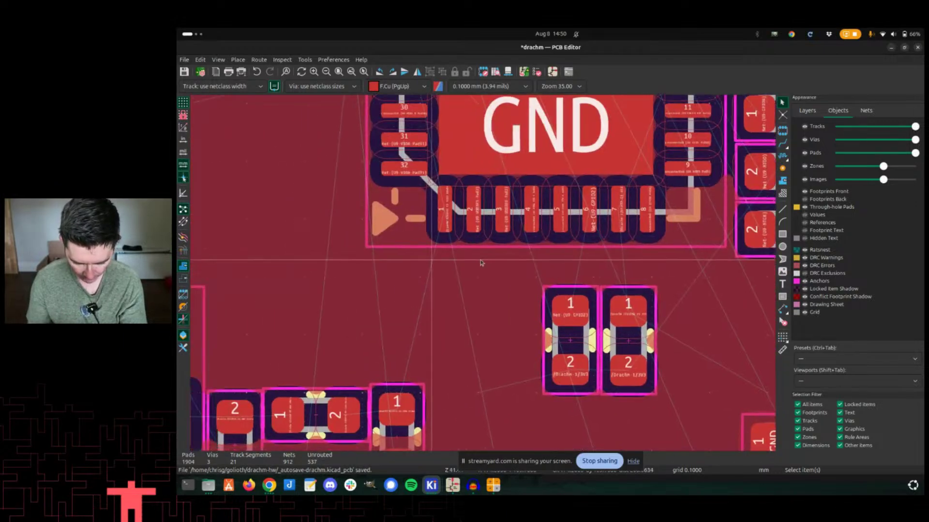
{"action": "middle_click_drag", "start_coordinate": [481, 263], "coordinate": [545, 251]}
{"action": "key", "text": "x"}
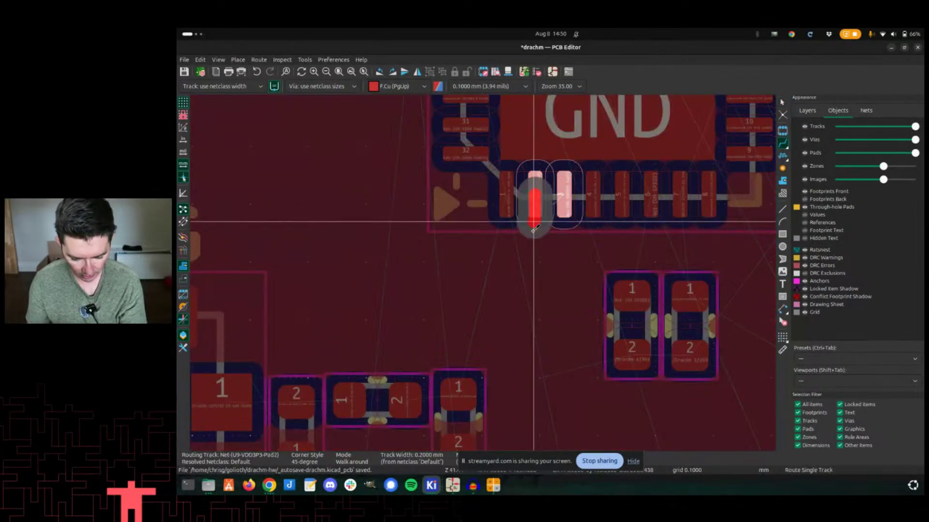
{"action": "scroll", "coordinate": [542, 249], "scroll_direction": "up", "scroll_amount": 3}
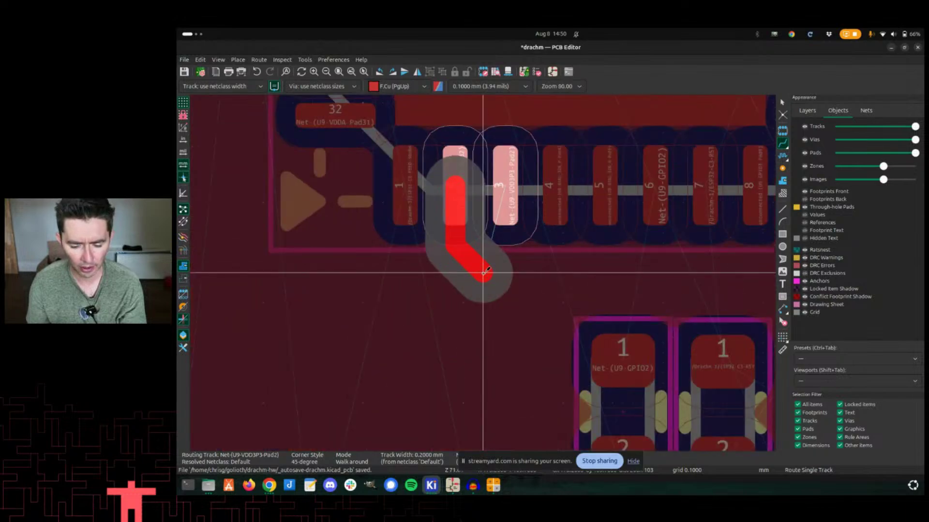
{"action": "scroll", "coordinate": [483, 272], "scroll_direction": "up", "scroll_amount": 1}
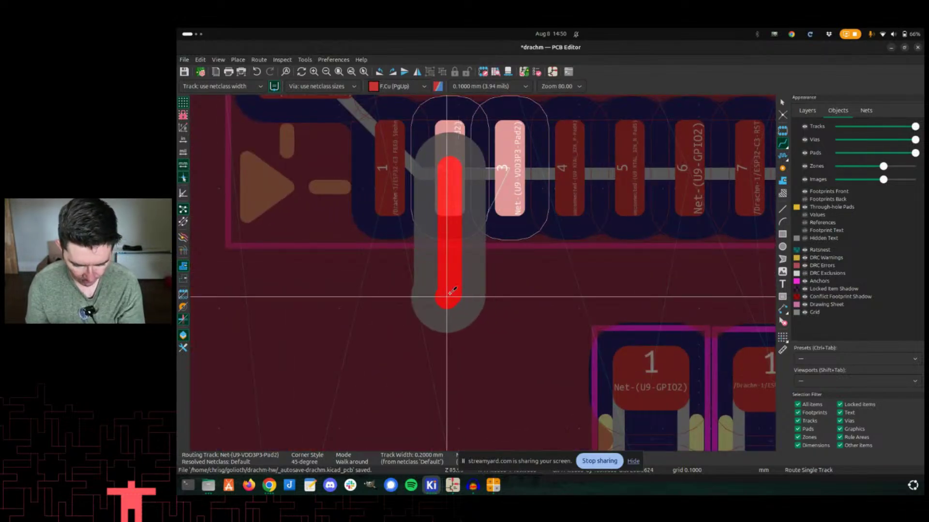
{"action": "key", "text": "Escape"}
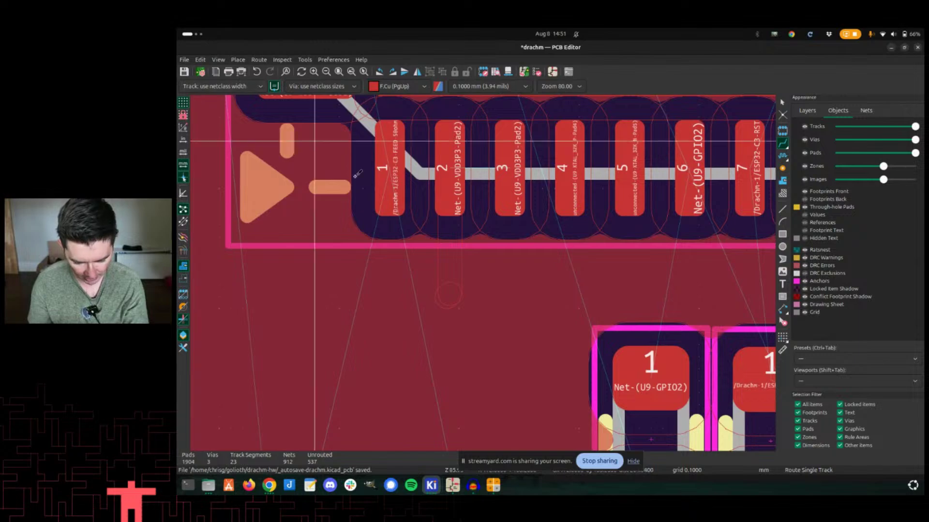
{"action": "key", "text": "b"}
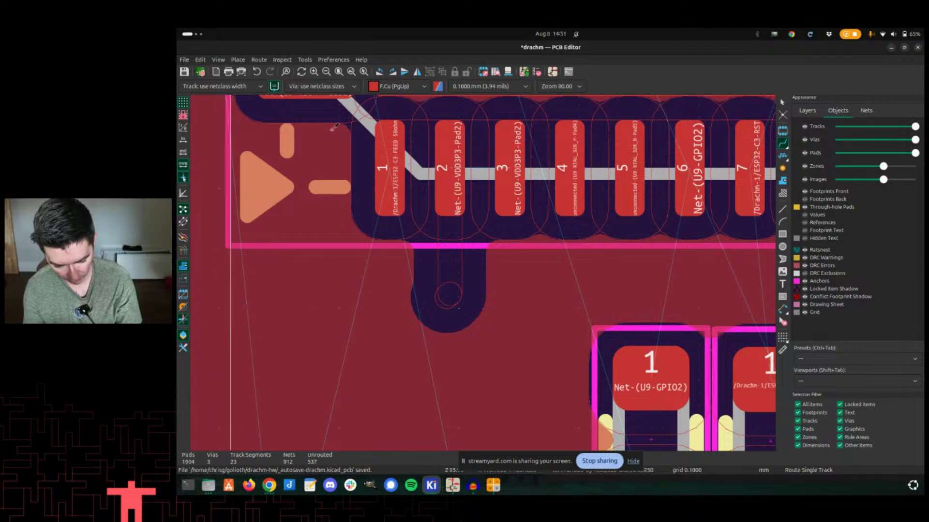
Inspect the track width and pre-defined sizes in the properties of the stub on U9 pad 2.
{"action": "left_click", "coordinate": [461, 264]}
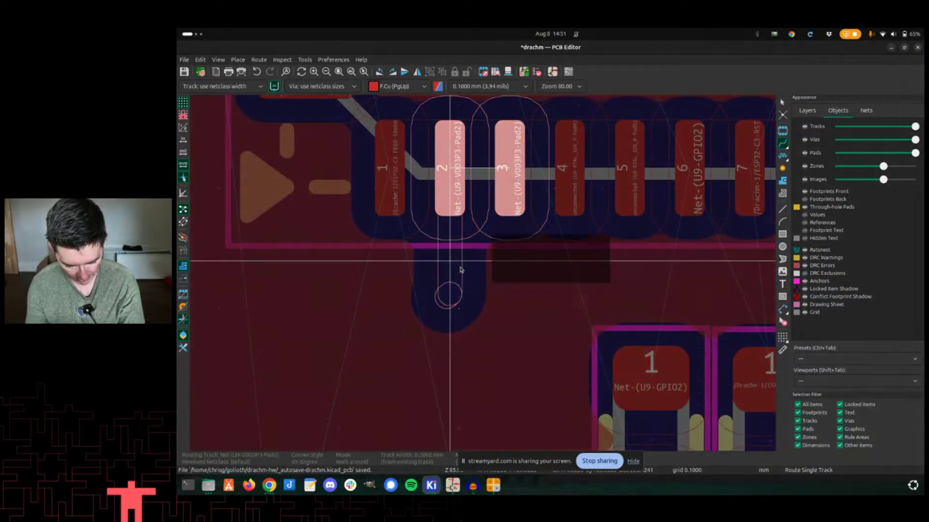
{"action": "key", "text": "q"}
{"action": "key", "text": "Escape"}
{"action": "key", "text": "Escape"}
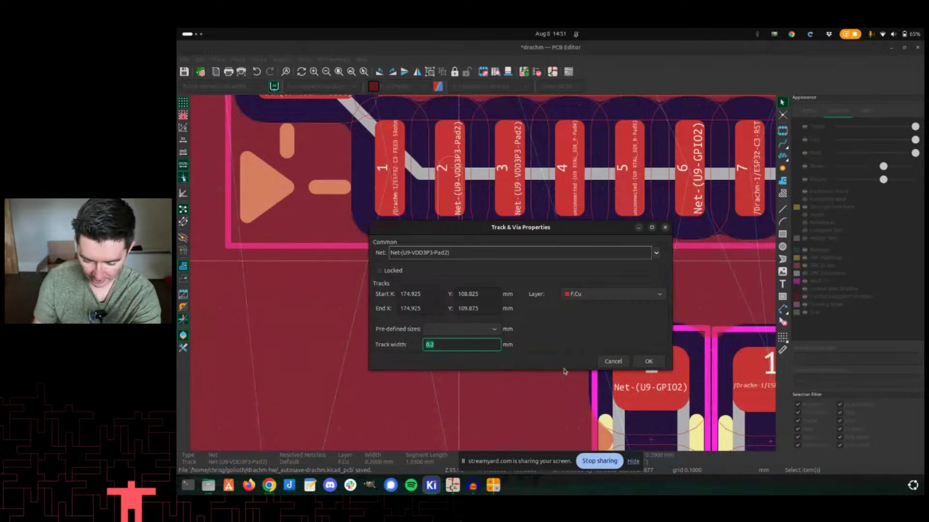
{"action": "left_click", "coordinate": [481, 333]}
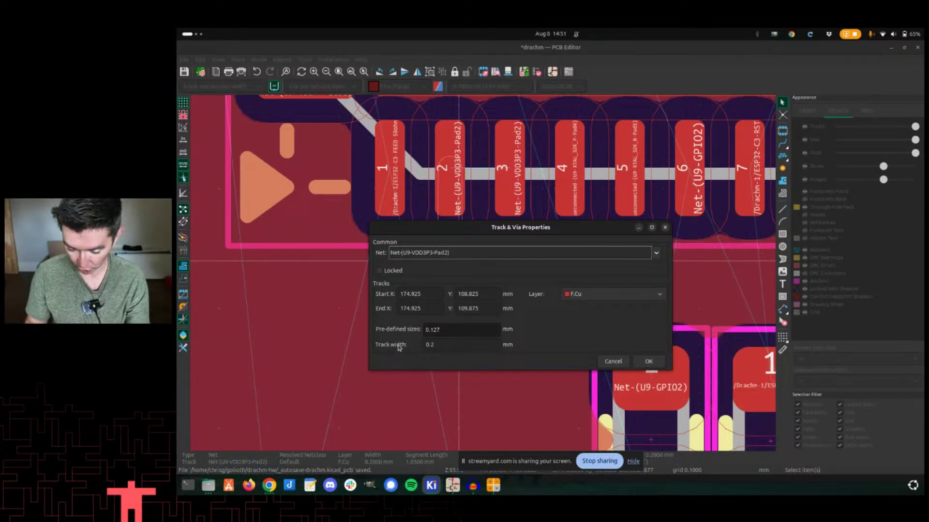
{"action": "key", "text": "Escape"}
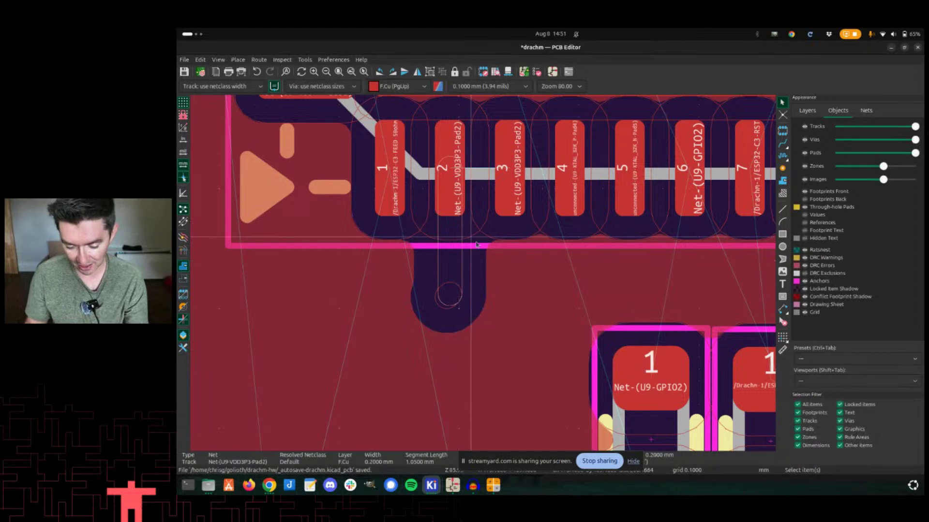
Select U9 pad 1 and check its net name and resolved net class.
{"action": "scroll", "coordinate": [448, 216], "scroll_direction": "up", "scroll_amount": 3}
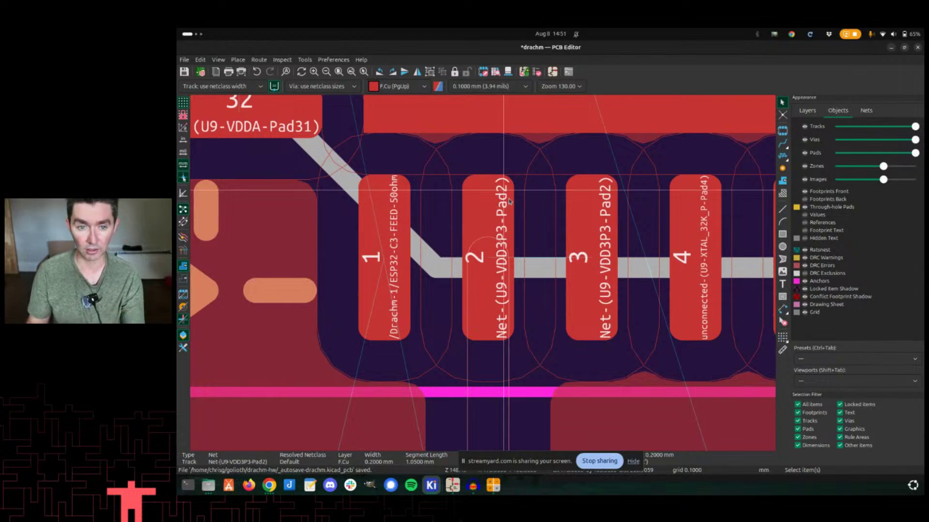
{"action": "scroll", "coordinate": [497, 382], "scroll_direction": "down", "scroll_amount": 2}
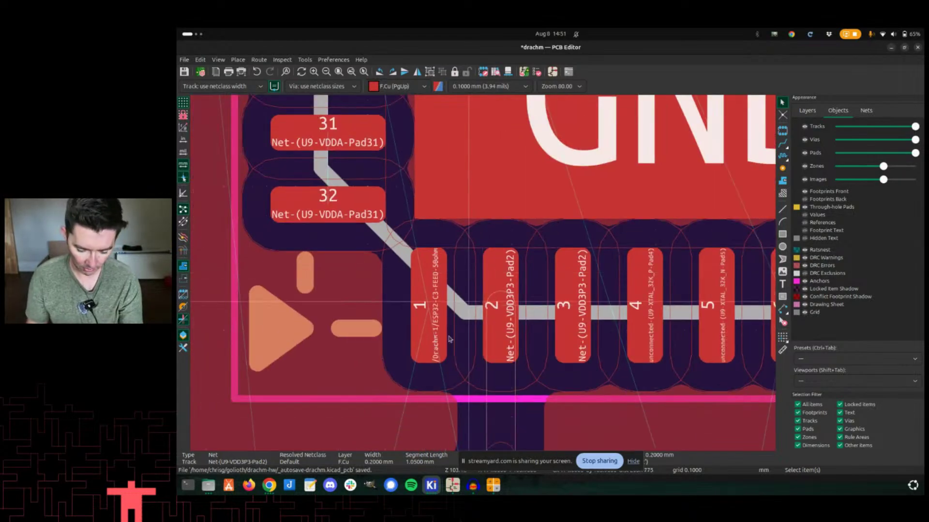
{"action": "scroll", "coordinate": [438, 329], "scroll_direction": "up", "scroll_amount": 4}
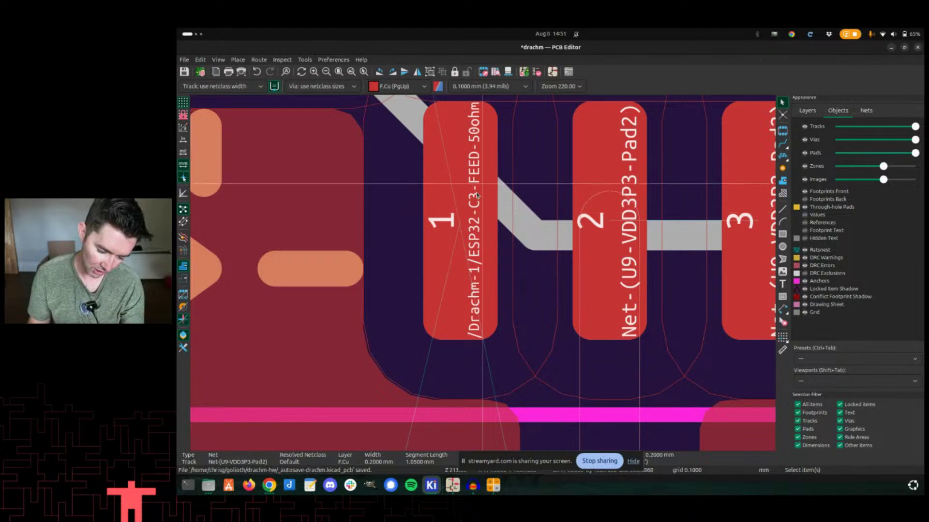
{"action": "scroll", "coordinate": [457, 147], "scroll_direction": "down", "scroll_amount": 3}
{"action": "scroll", "coordinate": [510, 237], "scroll_direction": "up", "scroll_amount": 2}
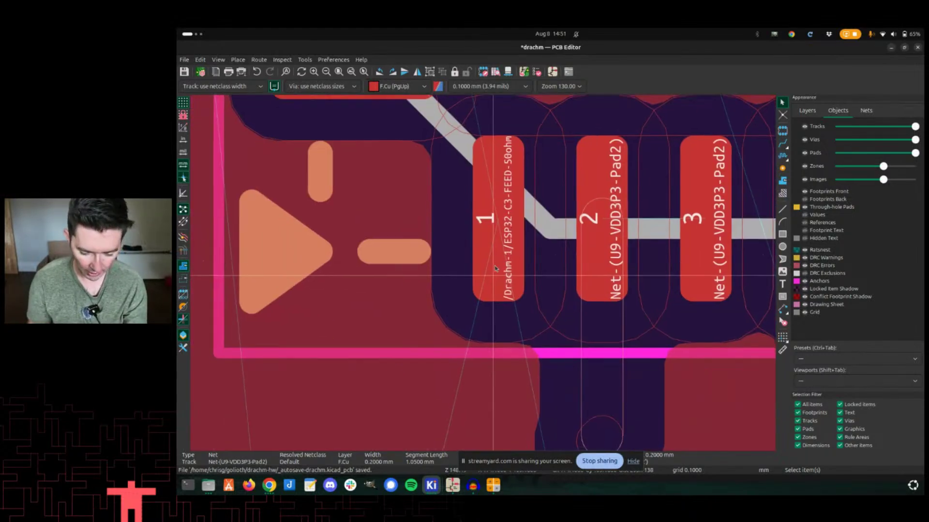
{"action": "left_click", "coordinate": [502, 239]}
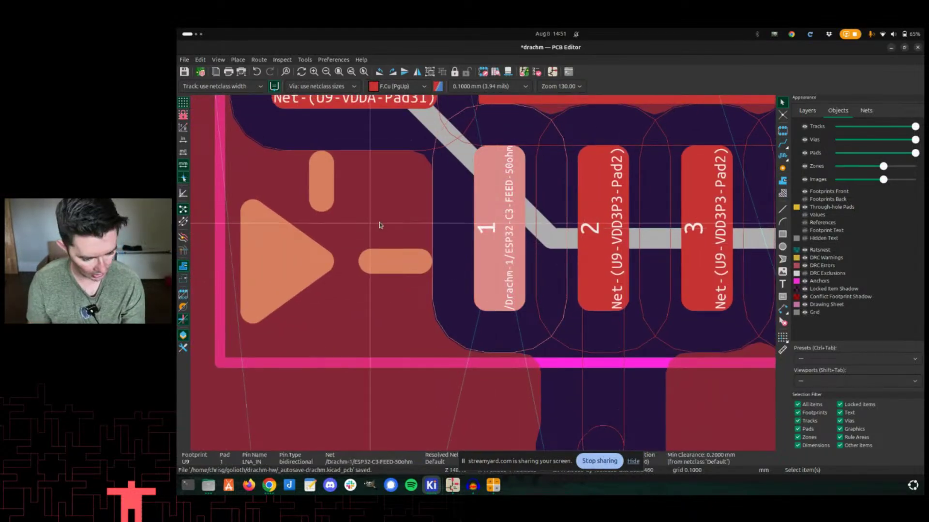
Open the net class settings in Board Setup and check which nets the ESP32-C3 and nRF9151 patterns match.
{"action": "left_click", "coordinate": [198, 74]}
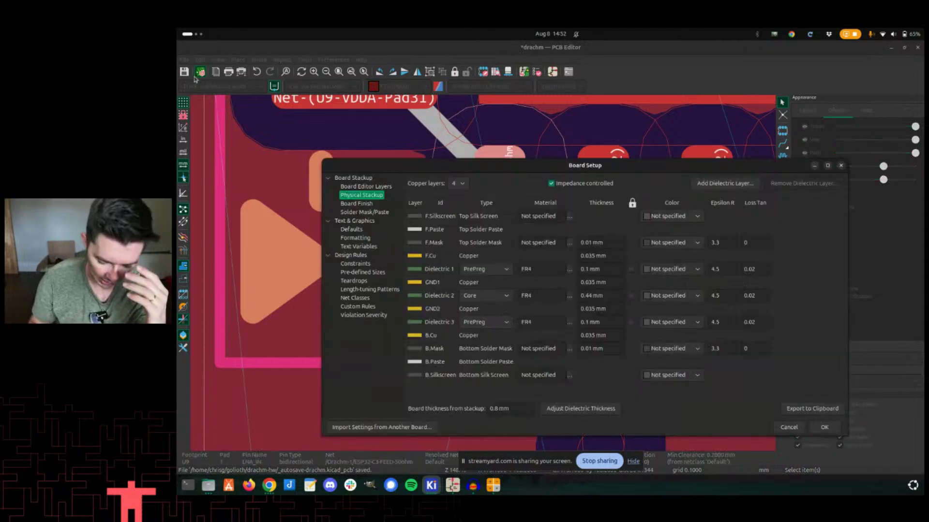
{"action": "left_click", "coordinate": [367, 299]}
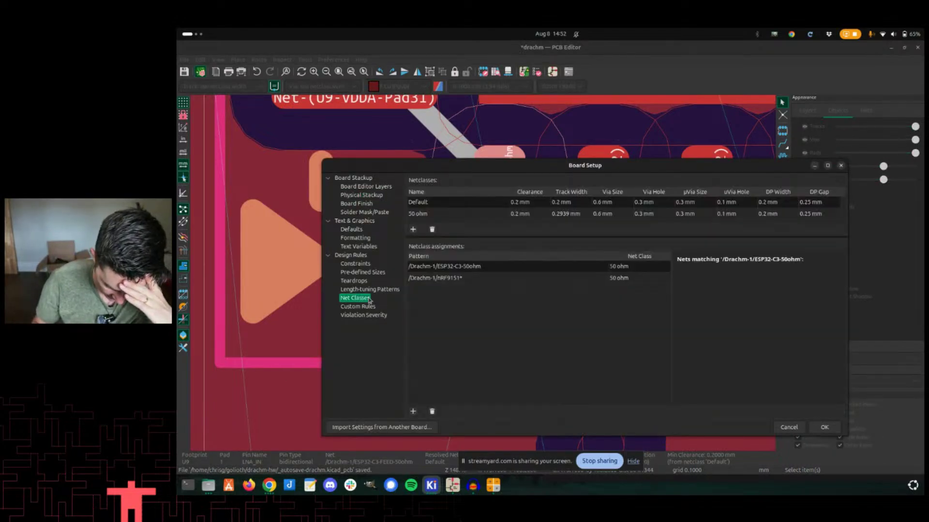
{"action": "double_click", "coordinate": [452, 268]}
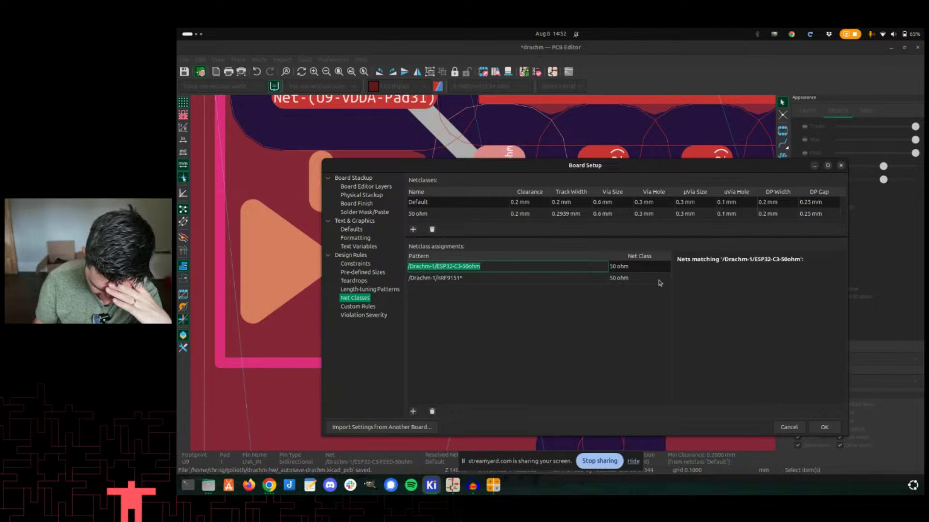
{"action": "double_click", "coordinate": [452, 280]}
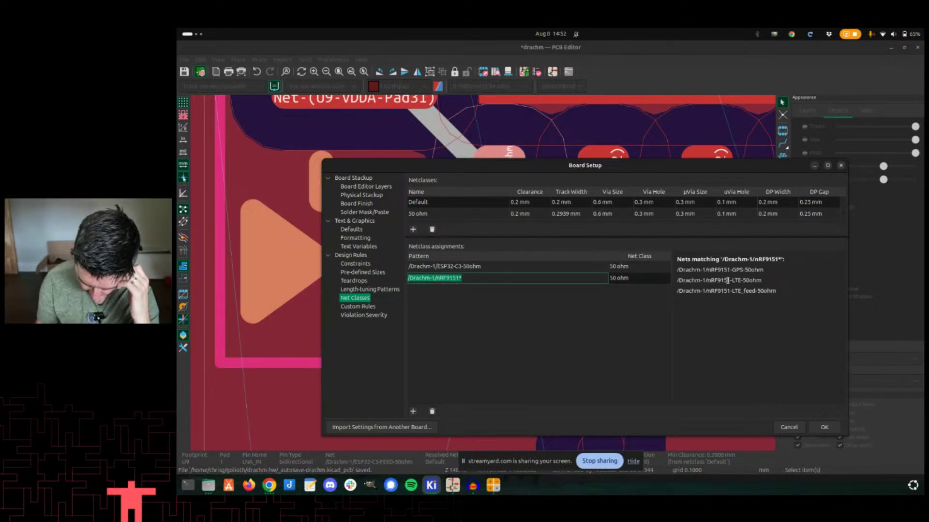
Change the ESP32-C3 assignment pattern for the 50 ohm net class to /Drachm-1/ESP32-C3-ANT* and copy the pattern text.
{"action": "double_click", "coordinate": [474, 266]}
{"action": "left_click", "coordinate": [468, 266]}
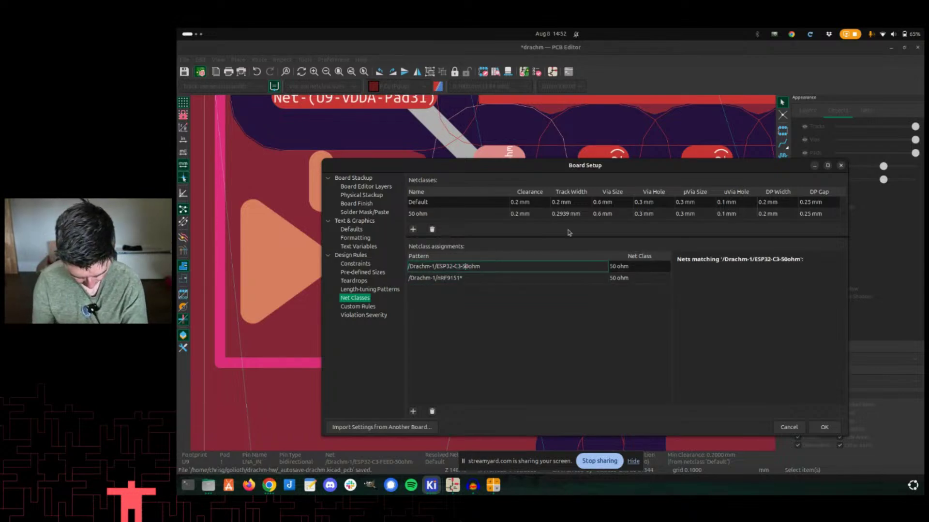
{"action": "key", "text": "shift+End"}
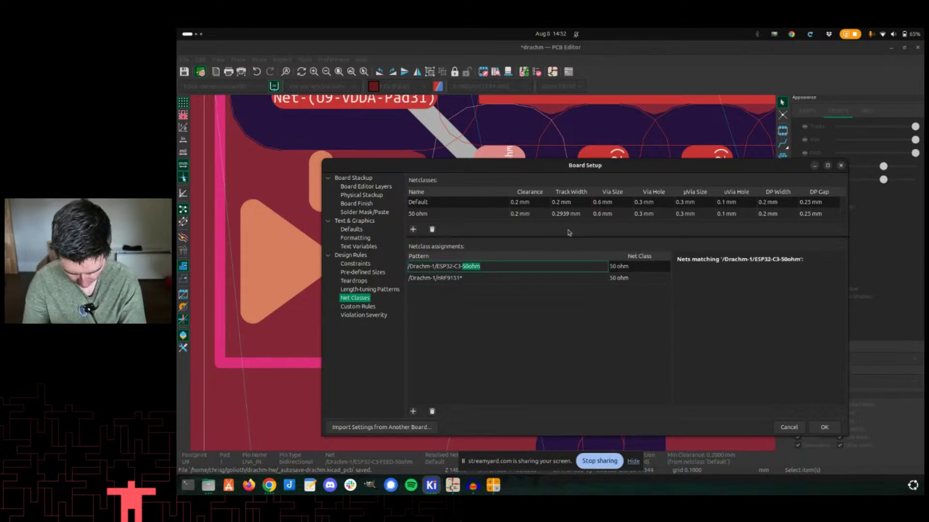
{"action": "type", "text": "*"}
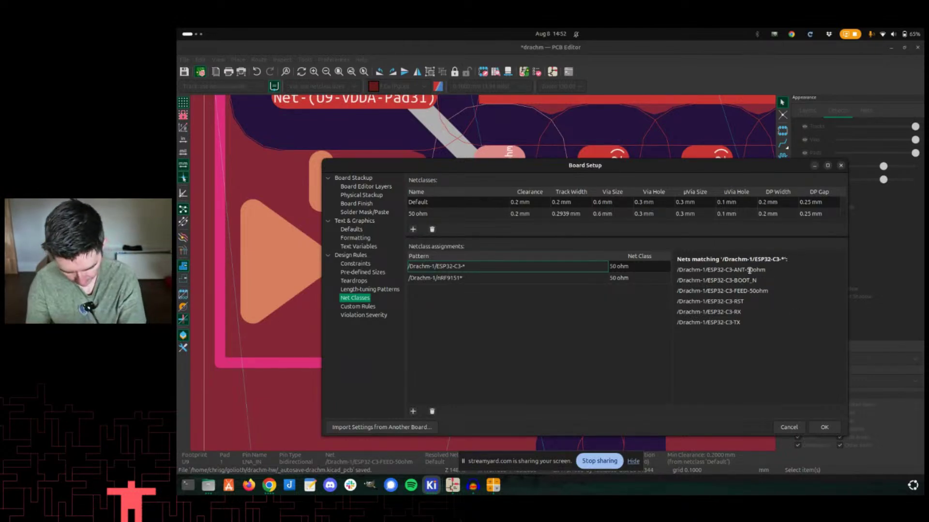
{"action": "key", "text": "BackSpace"}
{"action": "key", "text": "BackSpace"}
{"action": "type", "text": "-ANT"}
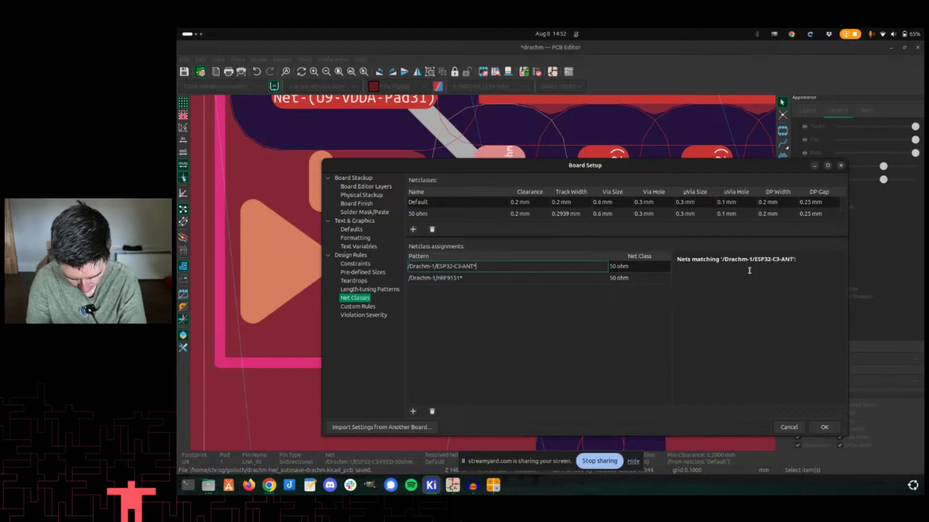
{"action": "key", "text": "ctrl+a"}
{"action": "key", "text": "ctrl+c"}
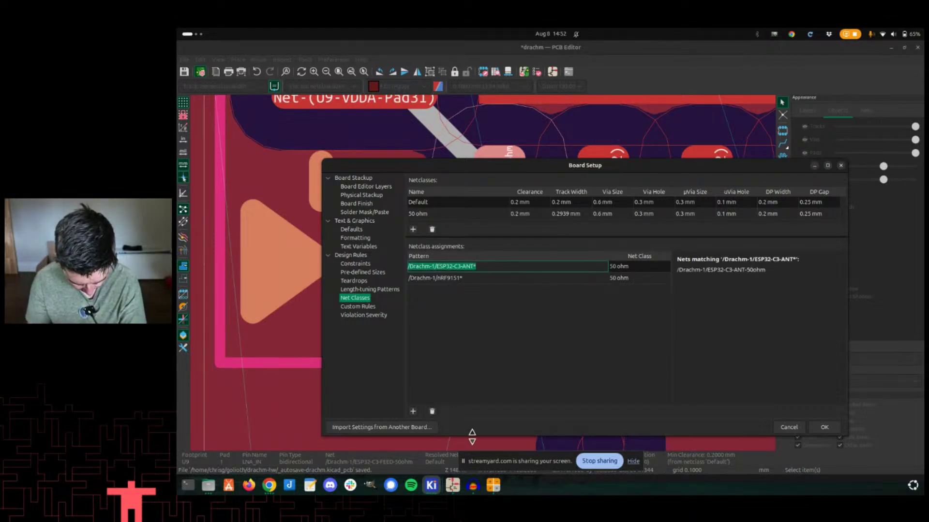
Add a netclass assignment with the pattern /Drachm-1/ESP32-C3-FEED*, assign it to the 50 ohm net class, and apply the board setup.
{"action": "left_click", "coordinate": [413, 412]}
{"action": "key", "text": "ctrl+v"}
{"action": "double_click", "coordinate": [471, 288]}
{"action": "type", "text": "FEED*"}
{"action": "left_click", "coordinate": [641, 290]}
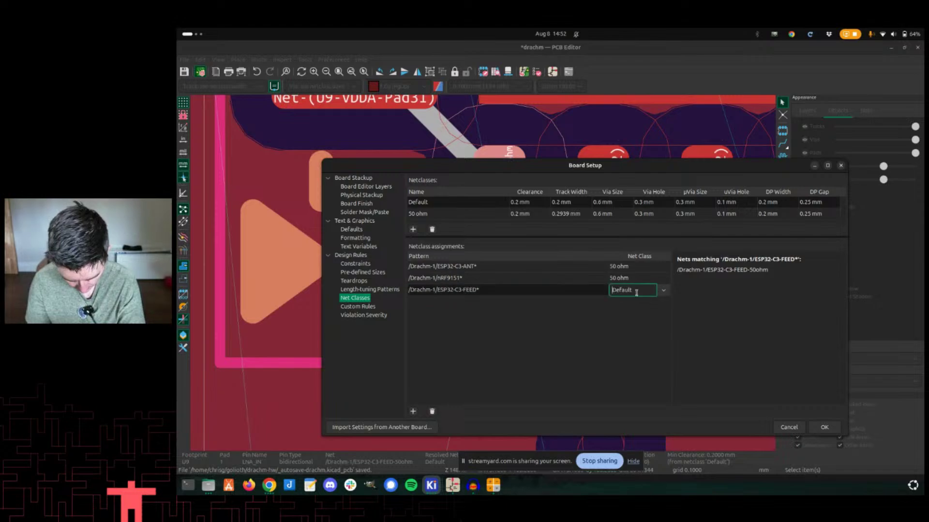
{"action": "left_click", "coordinate": [665, 291]}
{"action": "left_click", "coordinate": [624, 315]}
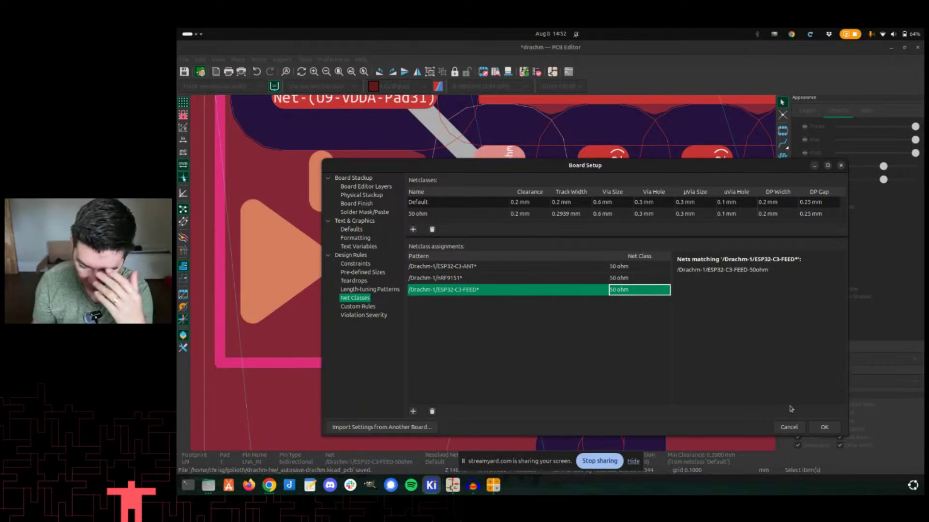
{"action": "left_click", "coordinate": [828, 431]}
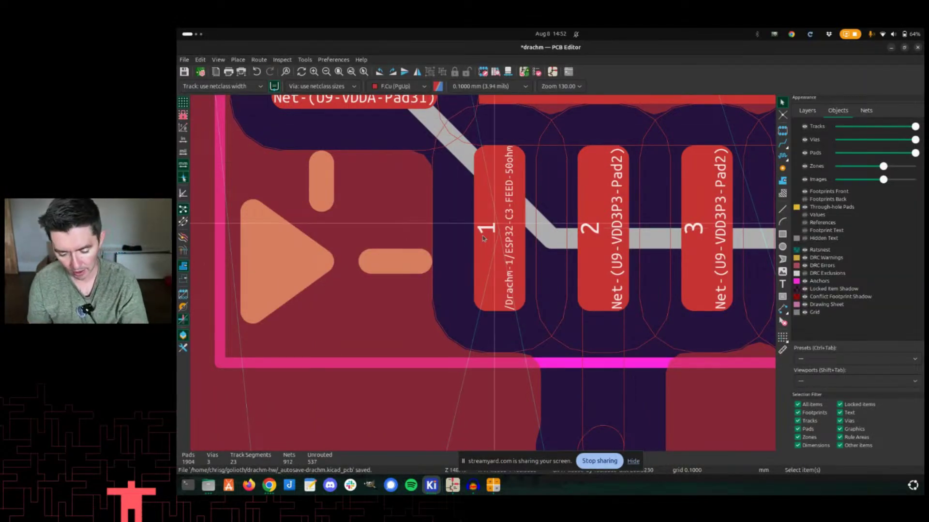
Route the ESP32-C3-FEED-50ohm track on F.Cu from U9 pad 1 down toward pad 1 of the component below, using the net class width.
{"action": "key", "text": "x"}
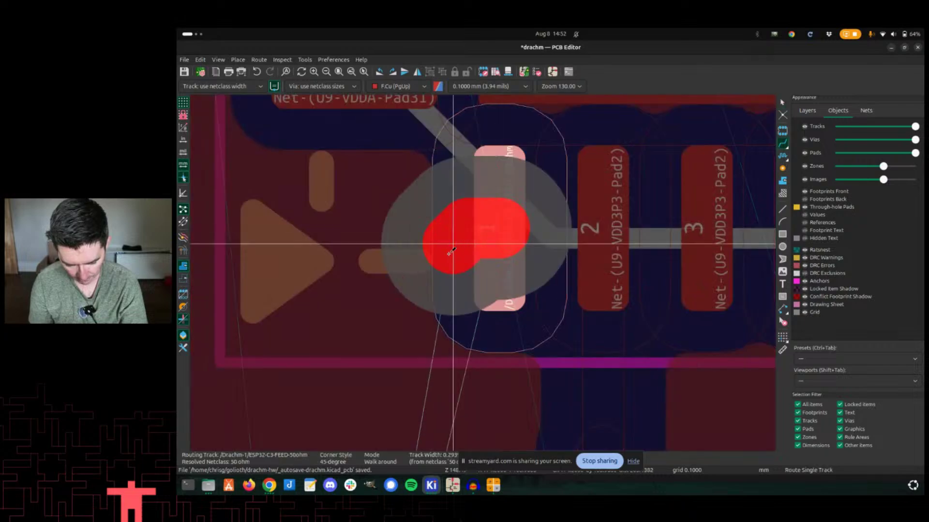
{"action": "scroll", "coordinate": [479, 271], "scroll_direction": "down", "scroll_amount": 3}
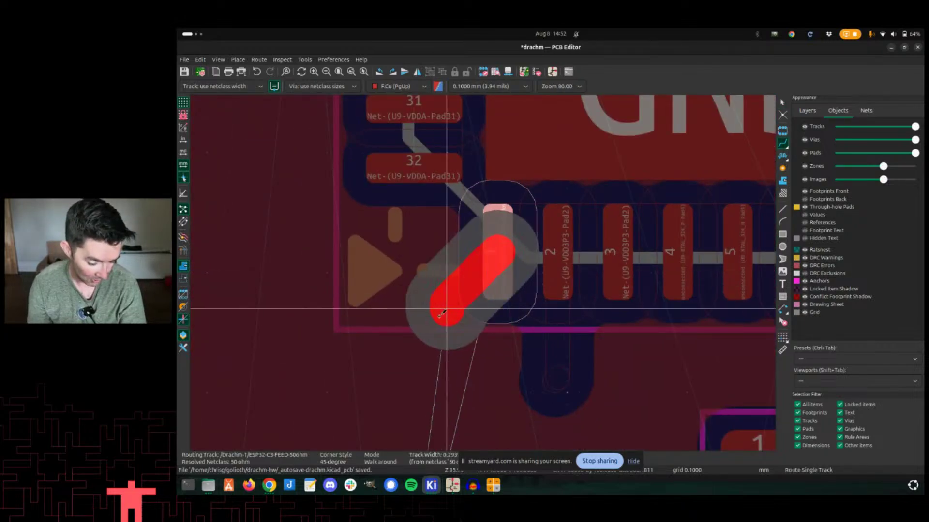
{"action": "scroll", "coordinate": [472, 290], "scroll_direction": "down", "scroll_amount": 2}
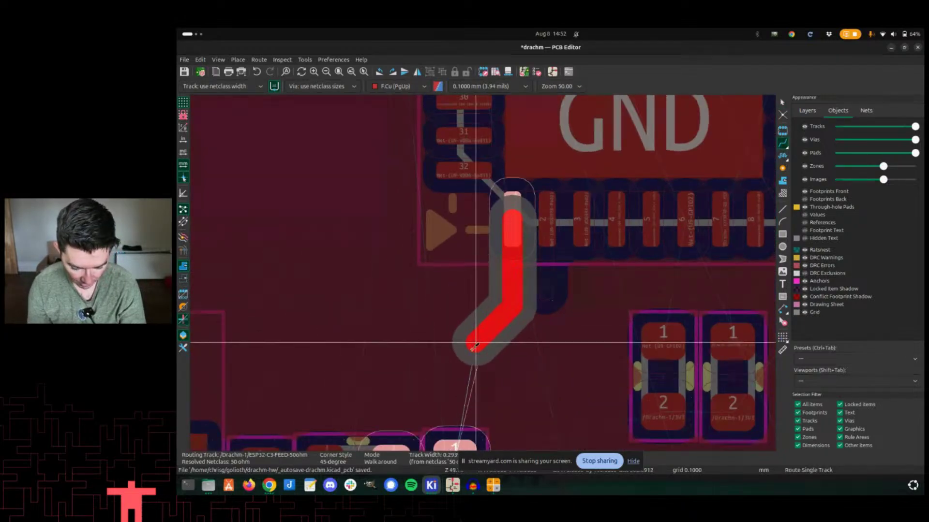
Finish the ESP32-C3 50 ohm feed track from chip pin 1 to pad 1 of C48 and fill all zones.
{"action": "scroll", "coordinate": [473, 378], "scroll_direction": "up", "scroll_amount": 2}
{"action": "middle_click_drag", "start_coordinate": [469, 278], "coordinate": [549, 229]}
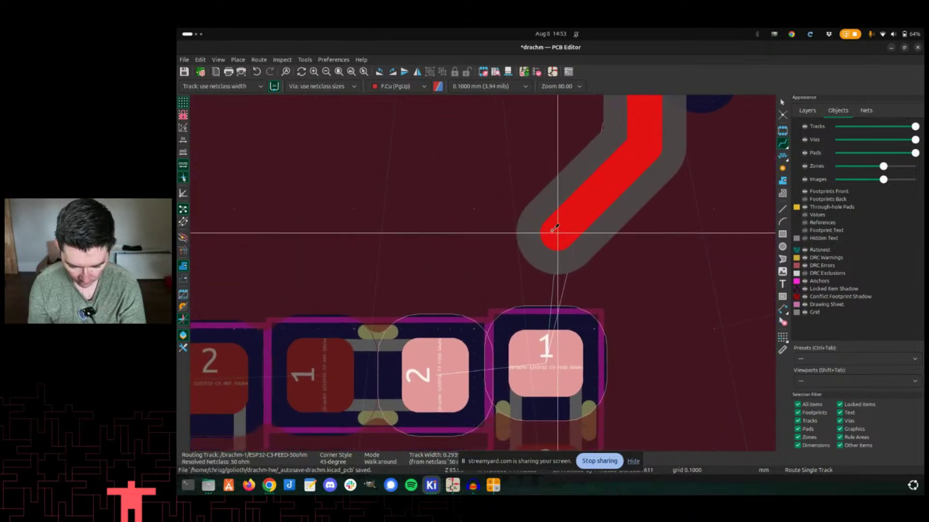
{"action": "left_click", "coordinate": [546, 335]}
{"action": "key", "text": "b"}
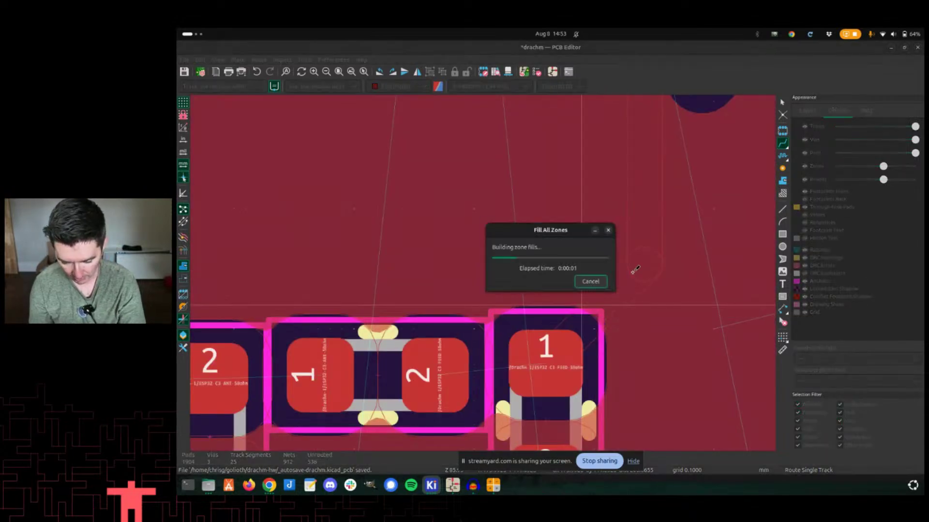
{"action": "middle_click_drag", "start_coordinate": [652, 224], "coordinate": [478, 266]}
{"action": "key", "text": "Escape"}
{"action": "scroll", "coordinate": [483, 269], "scroll_direction": "down", "scroll_amount": 3}
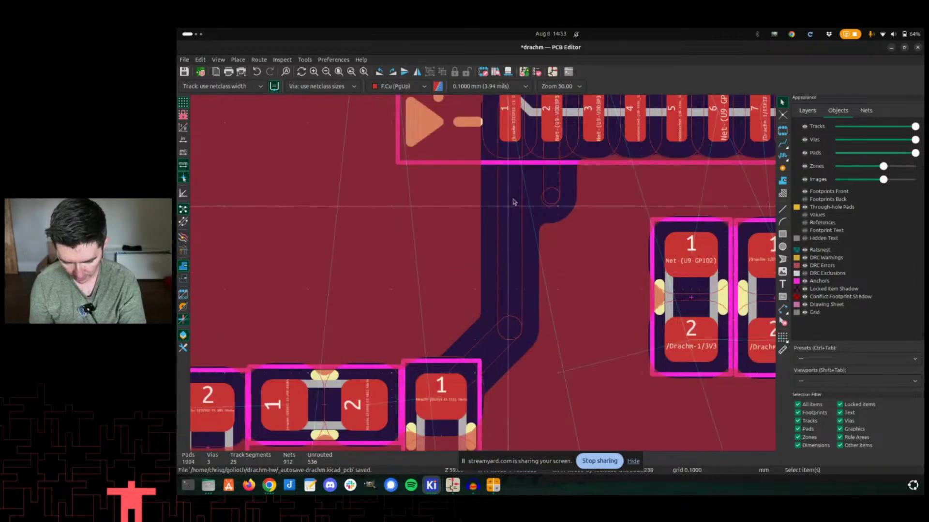
Refill all zones and inspect the ground clearance around the feed track and the short track at pin 2.
{"action": "scroll", "coordinate": [483, 266], "scroll_direction": "up", "scroll_amount": 5}
{"action": "scroll", "coordinate": [483, 265], "scroll_direction": "down", "scroll_amount": 4}
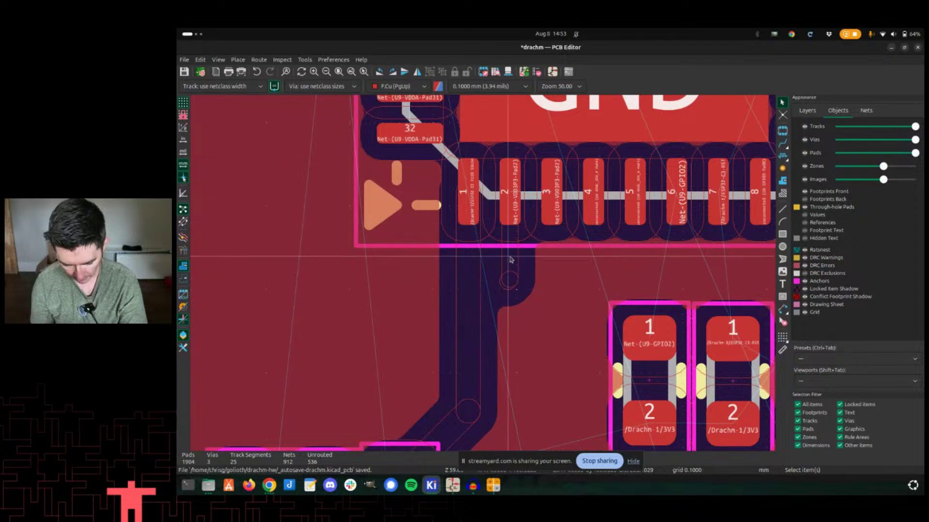
{"action": "scroll", "coordinate": [556, 256], "scroll_direction": "up", "scroll_amount": 2}
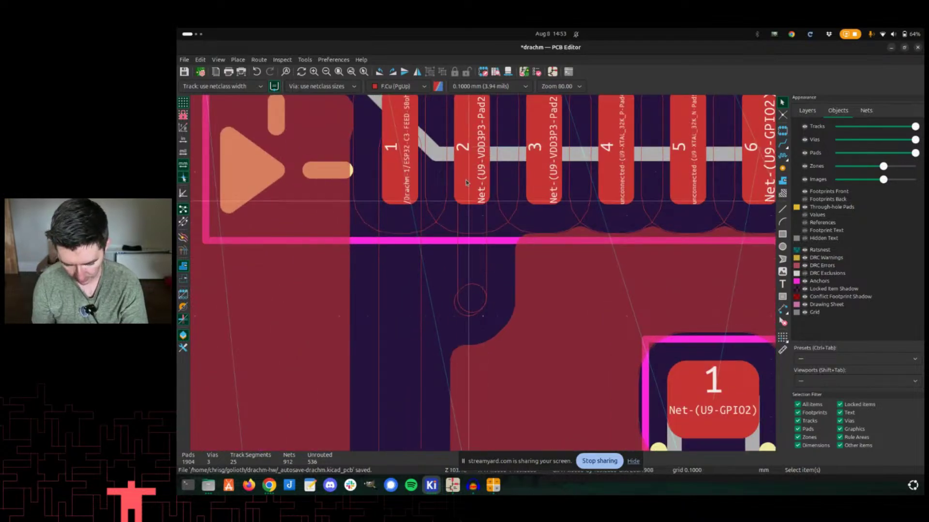
{"action": "key", "text": "b"}
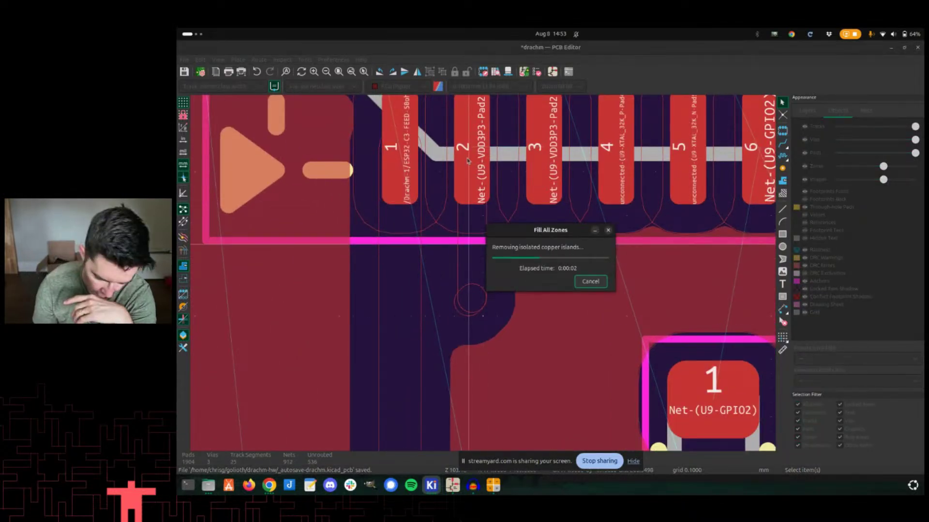
{"action": "middle_click_drag", "start_coordinate": [427, 309], "coordinate": [438, 205]}
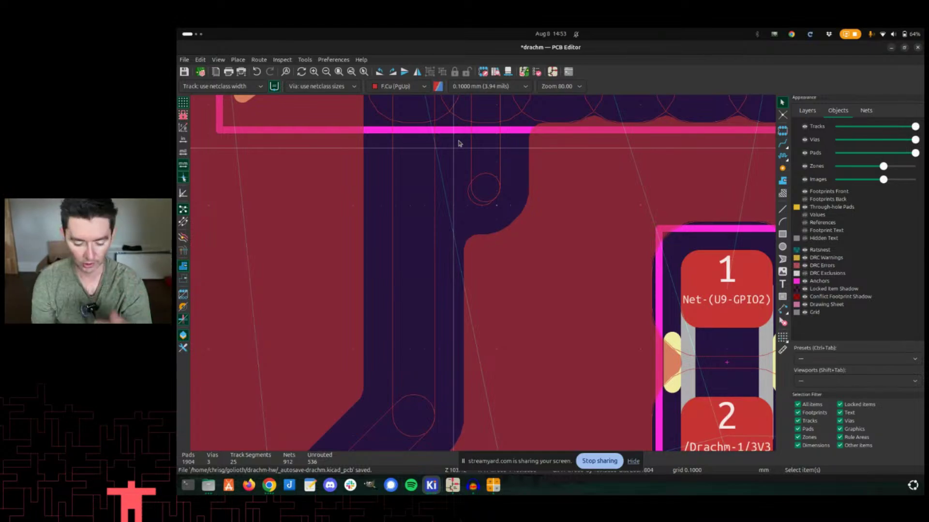
Undo the last zone fill and remove the feed track running from chip pin 1.
{"action": "left_click", "coordinate": [458, 219]}
{"action": "key", "text": "ctrl+z"}
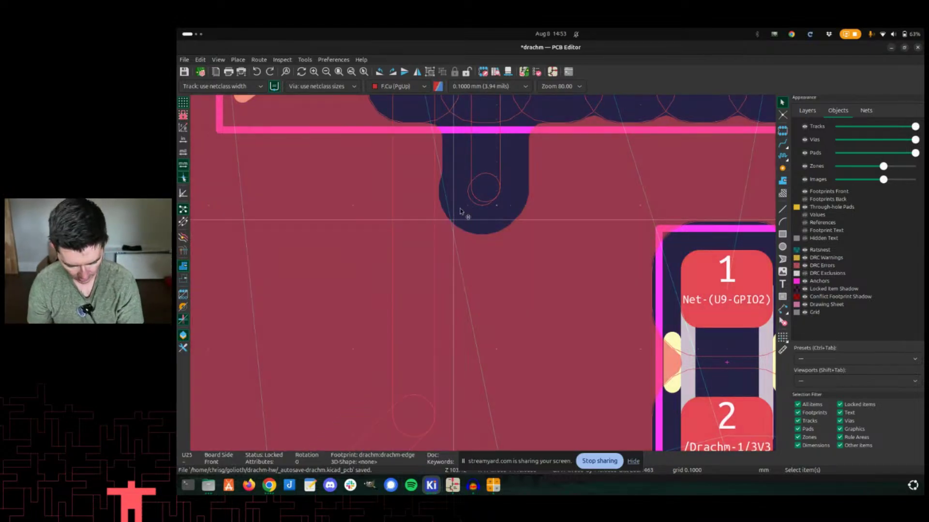
{"action": "scroll", "coordinate": [482, 276], "scroll_direction": "down", "scroll_amount": 3}
{"action": "left_click", "coordinate": [503, 165]}
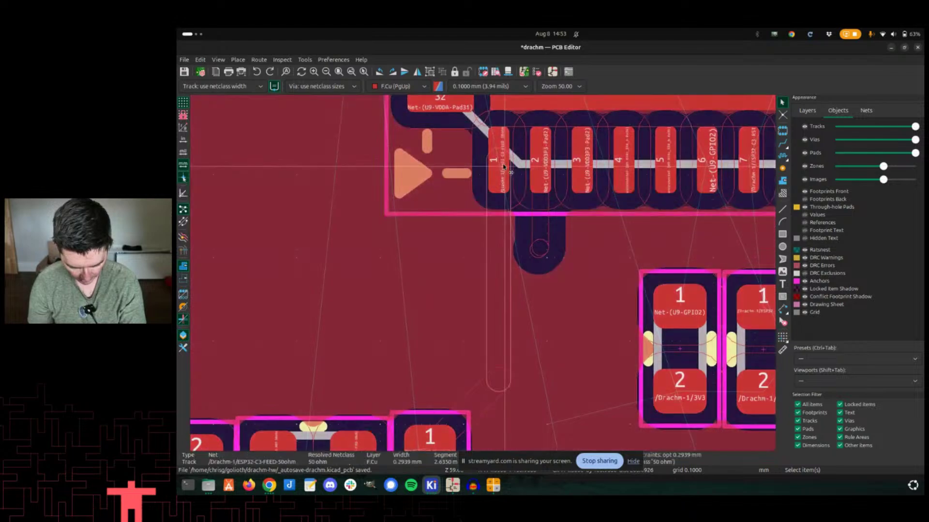
{"action": "key", "text": "x"}
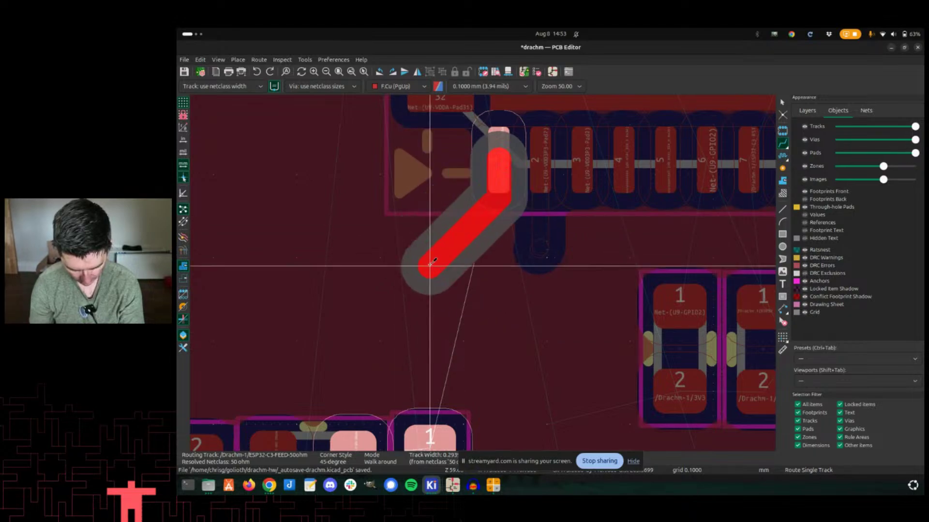
{"action": "left_click", "coordinate": [438, 248]}
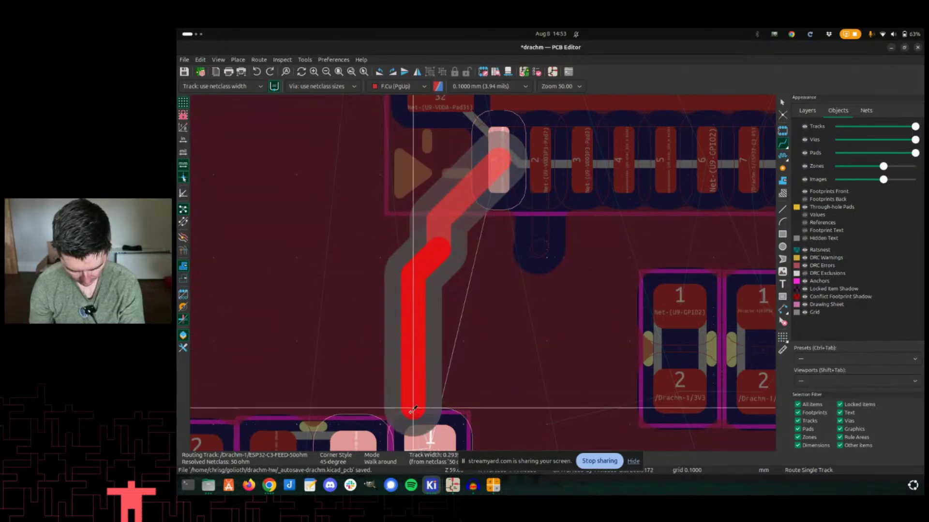
{"action": "scroll", "coordinate": [423, 443], "scroll_direction": "down", "scroll_amount": 3}
{"action": "scroll", "coordinate": [483, 274], "scroll_direction": "up", "scroll_amount": 4}
{"action": "scroll", "coordinate": [483, 229], "scroll_direction": "down", "scroll_amount": 1}
{"action": "scroll", "coordinate": [483, 274], "scroll_direction": "down", "scroll_amount": 2}
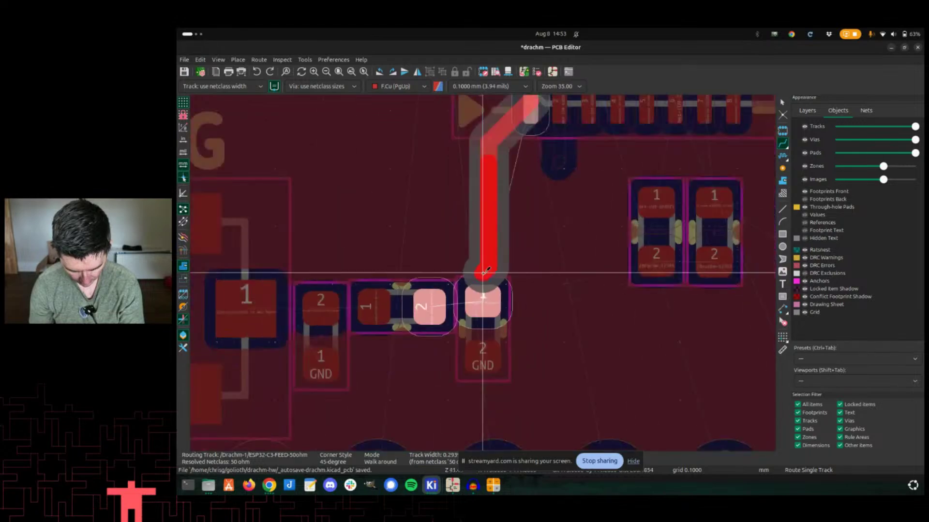
{"action": "scroll", "coordinate": [494, 267], "scroll_direction": "down", "scroll_amount": 4}
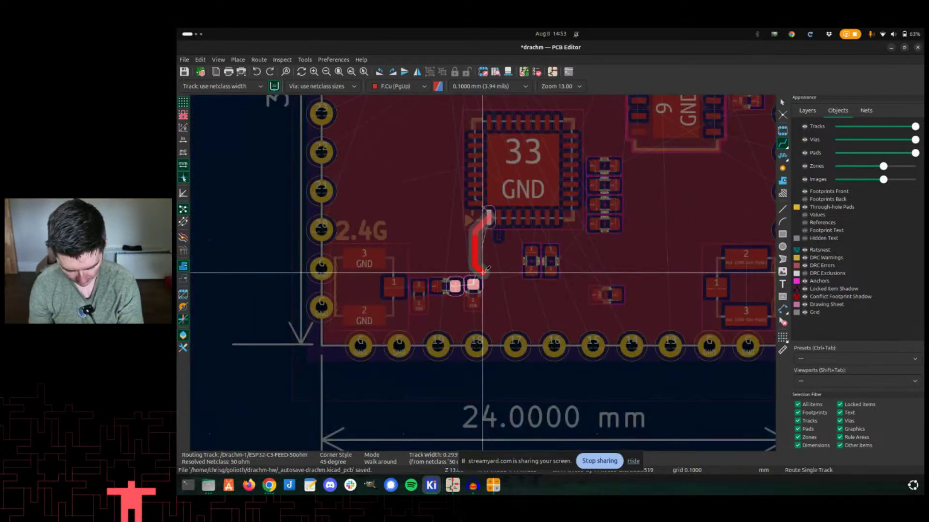
{"action": "key", "text": "Escape"}
{"action": "key", "text": "Escape"}
Group the matching components L2, C49 and C48 beside the 2.4G connector.
{"action": "scroll", "coordinate": [482, 273], "scroll_direction": "up", "scroll_amount": 2}
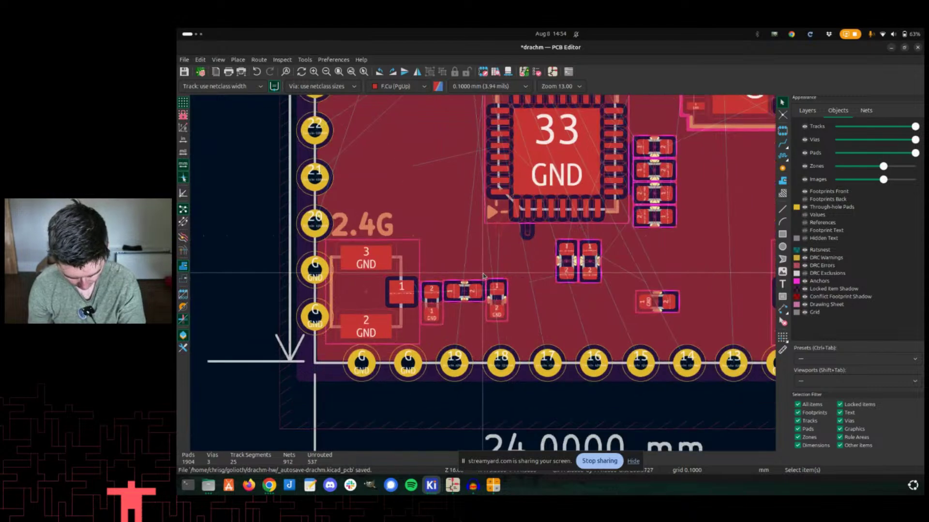
{"action": "scroll", "coordinate": [479, 275], "scroll_direction": "down", "scroll_amount": 3}
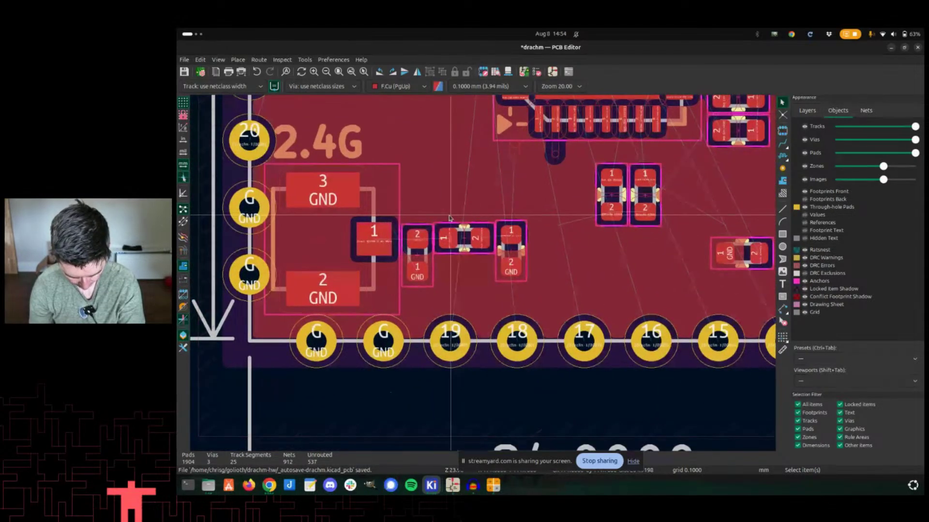
{"action": "left_click_drag", "start_coordinate": [406, 205], "coordinate": [571, 291]}
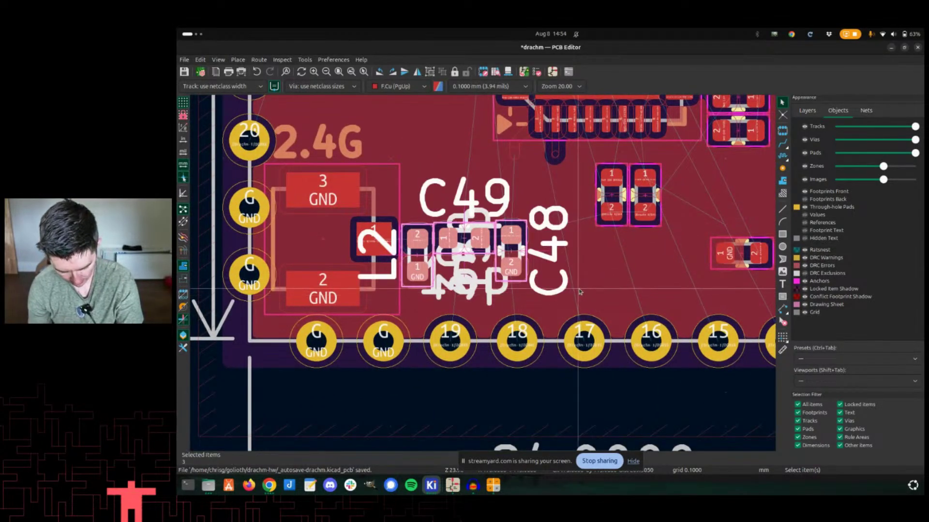
{"action": "right_click", "coordinate": [467, 207]}
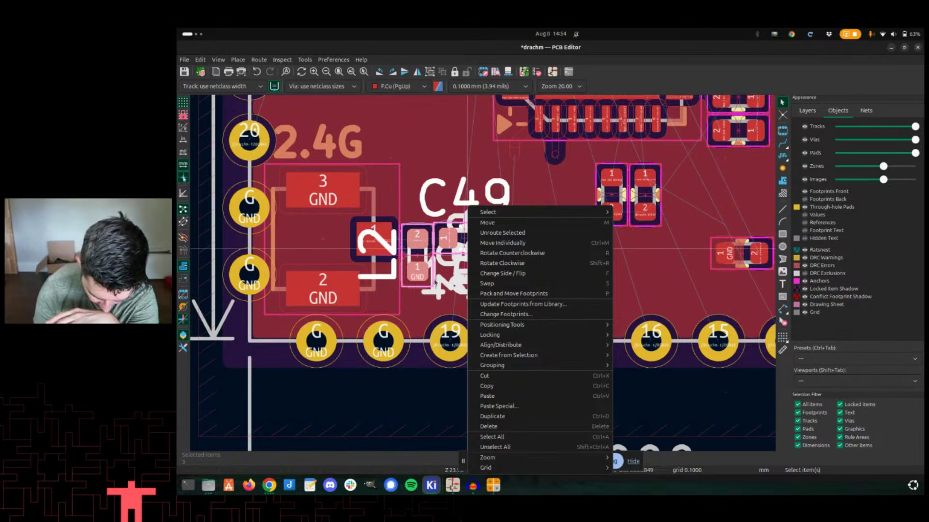
{"action": "mouse_move", "coordinate": [527, 366]}
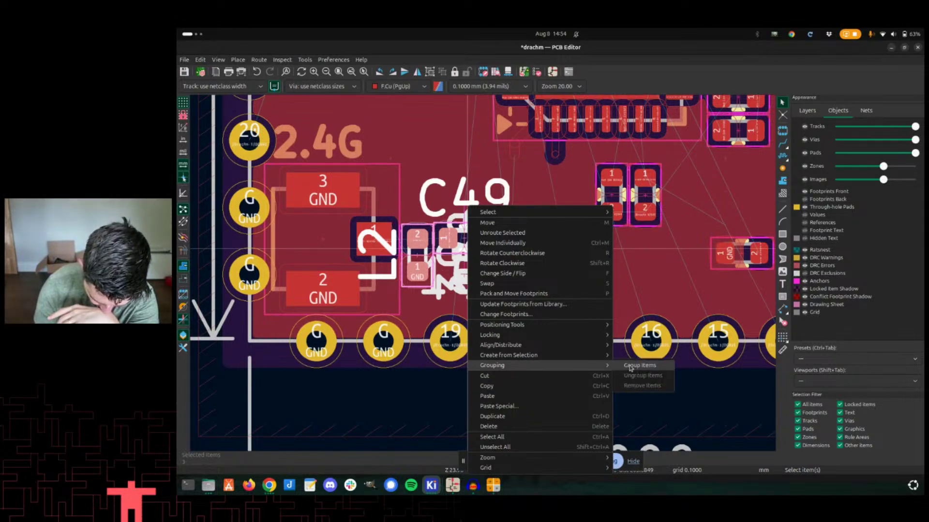
{"action": "left_click", "coordinate": [628, 368]}
Check the properties of the group containing L2, C49 and C48 without changing anything.
{"action": "left_click", "coordinate": [479, 238]}
{"action": "double_click", "coordinate": [479, 239]}
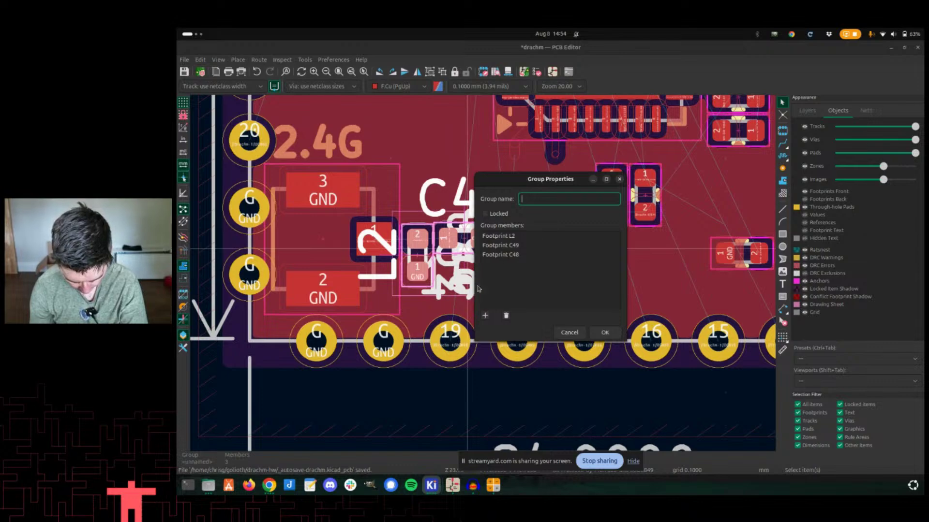
{"action": "key", "text": "Escape"}
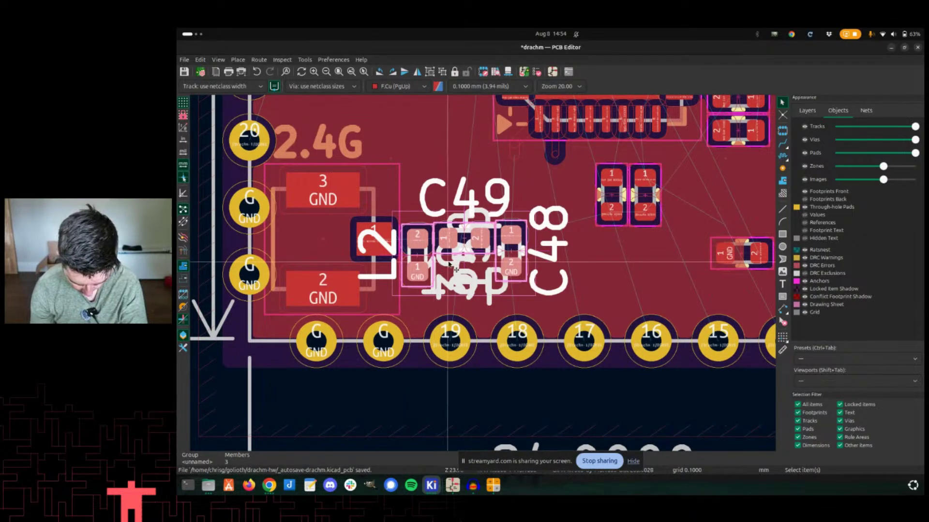
{"action": "left_click", "coordinate": [456, 266]}
{"action": "left_click", "coordinate": [493, 258]}
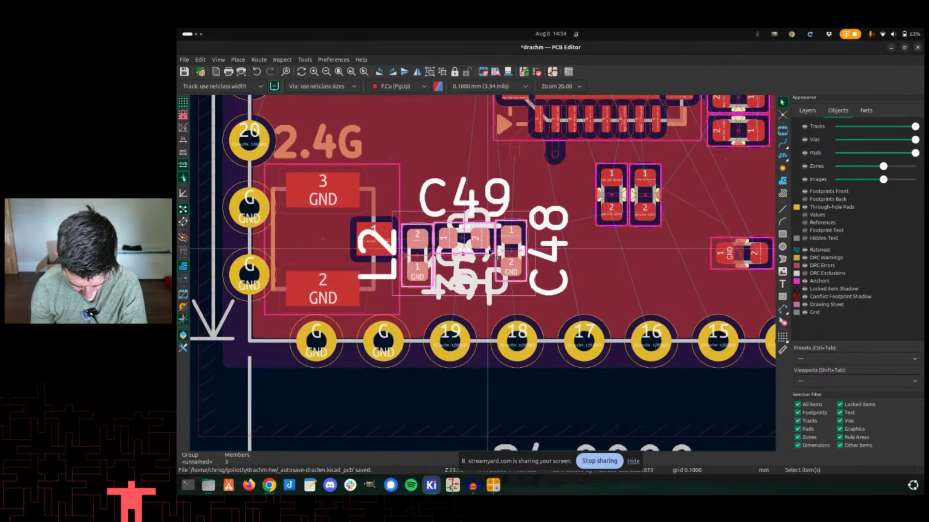
{"action": "double_click", "coordinate": [493, 256]}
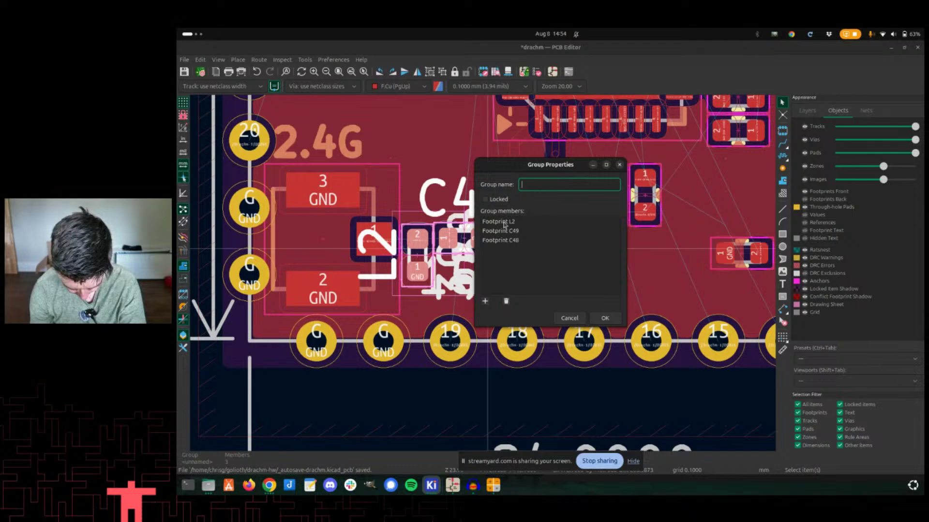
{"action": "left_click", "coordinate": [569, 317]}
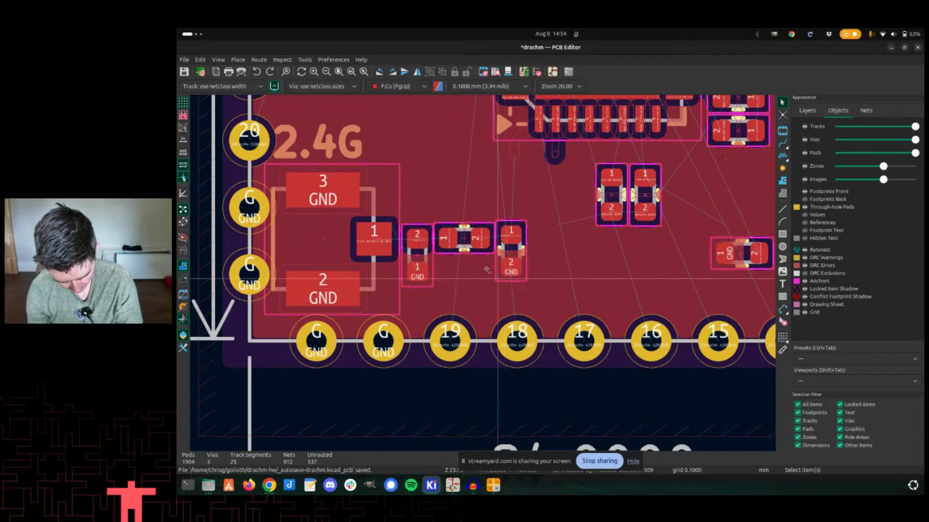
Set the orientation of inductor L2 to 135 degrees.
{"action": "left_click", "coordinate": [464, 242]}
{"action": "left_click", "coordinate": [427, 255]}
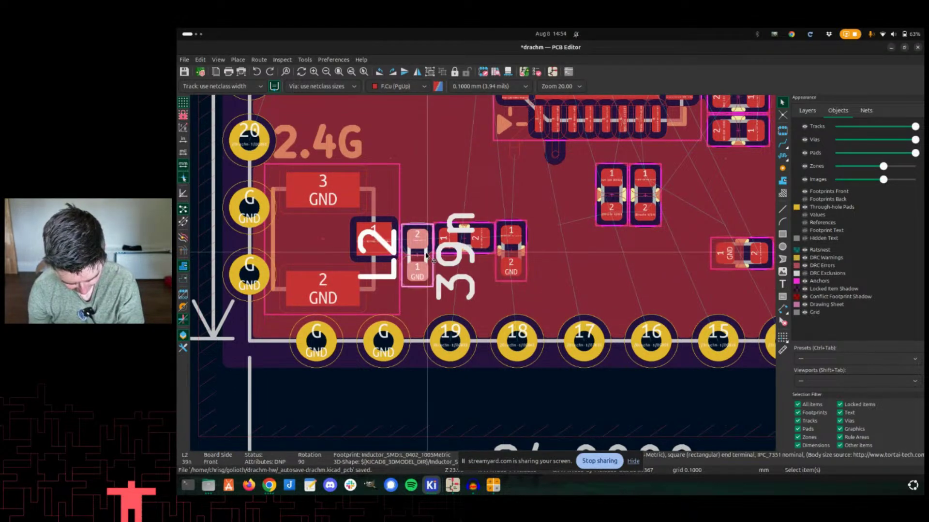
{"action": "double_click", "coordinate": [427, 255]}
{"action": "left_click", "coordinate": [396, 135]}
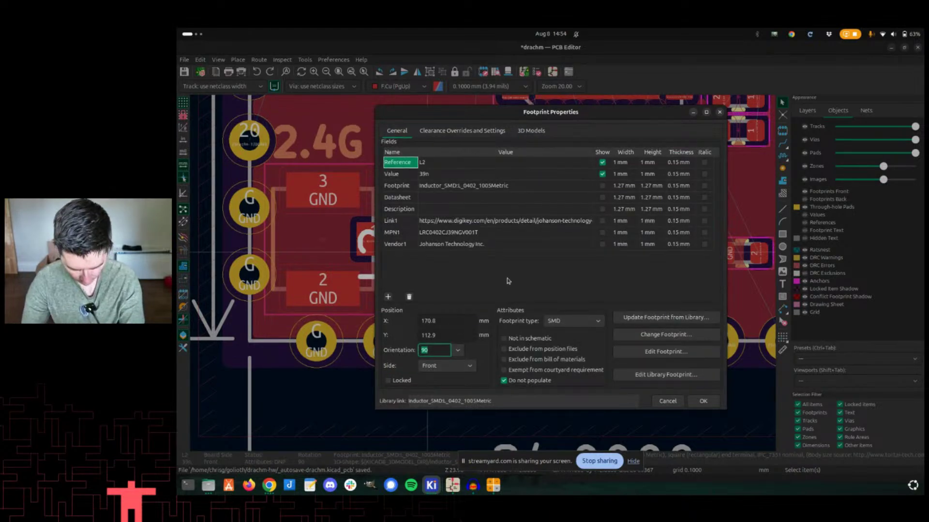
{"action": "type", "text": "135"}
{"action": "key", "text": "Return"}
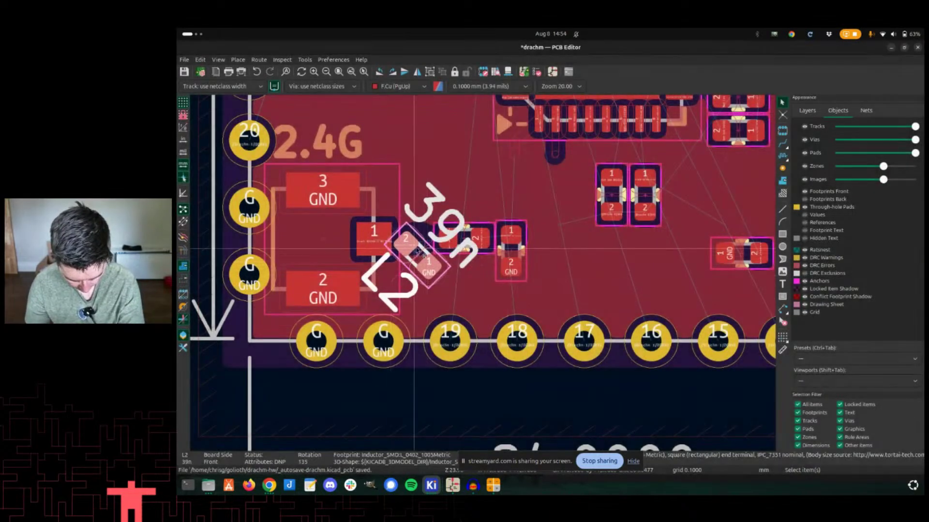
Set the orientation of capacitor C49 to 45 degrees.
{"action": "left_click", "coordinate": [472, 250]}
{"action": "double_click", "coordinate": [471, 249]}
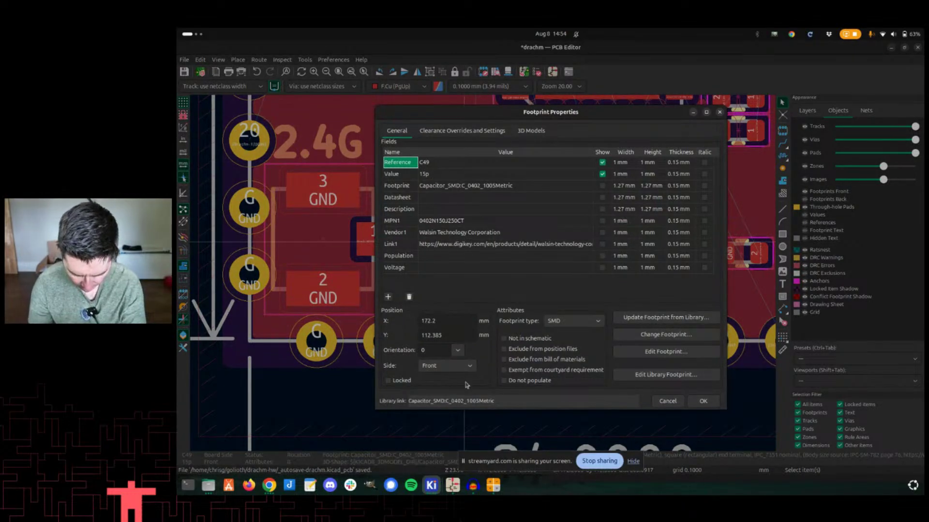
{"action": "left_click", "coordinate": [456, 350]}
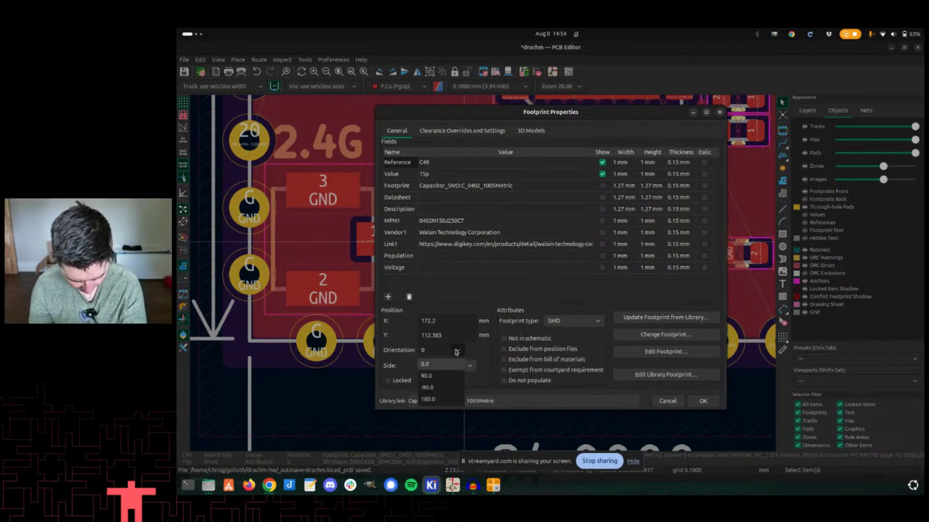
{"action": "left_click", "coordinate": [429, 357]}
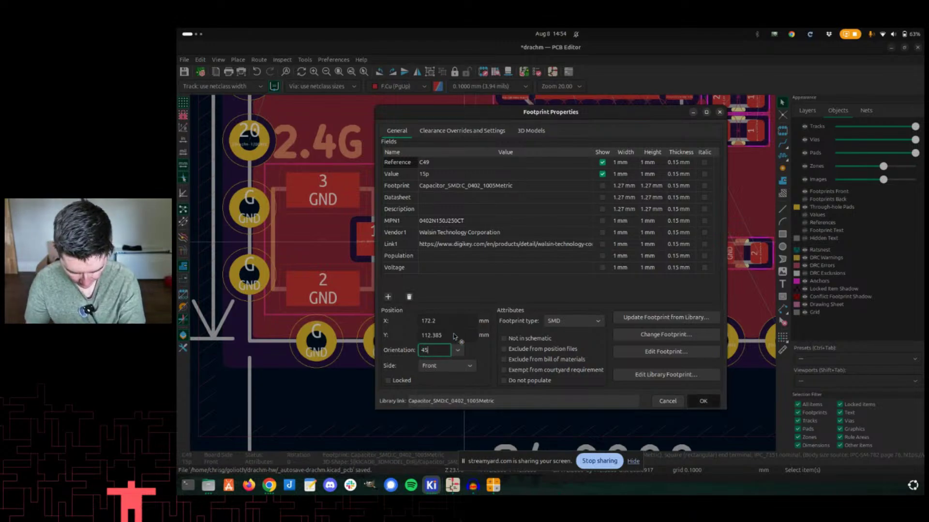
{"action": "key", "text": "Return"}
Set the orientation of capacitor C48 to -45 degrees.
{"action": "left_click", "coordinate": [518, 253]}
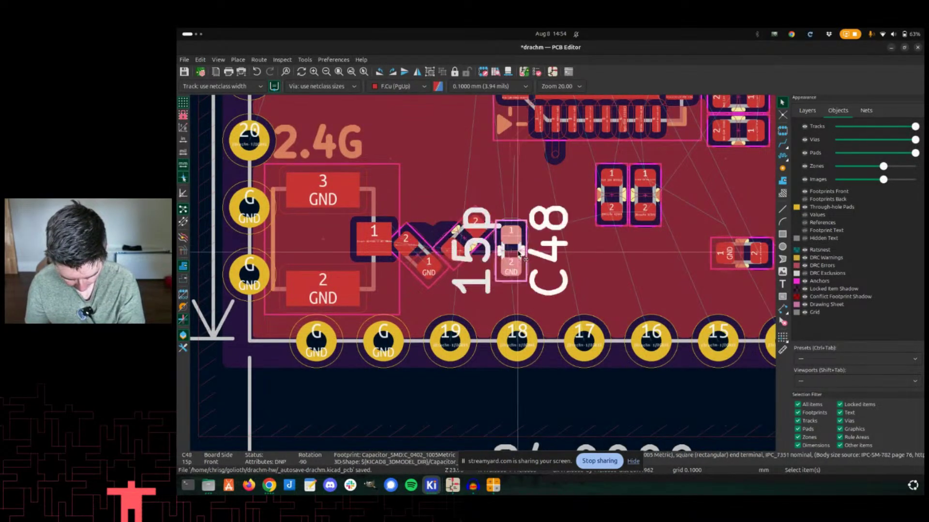
{"action": "double_click", "coordinate": [518, 253]}
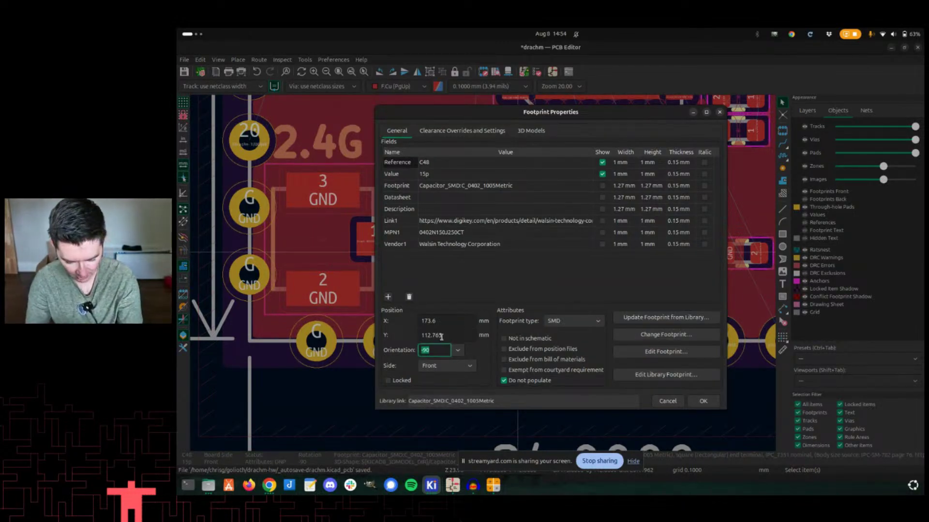
{"action": "type", "text": "-45"}
{"action": "key", "text": "Return"}
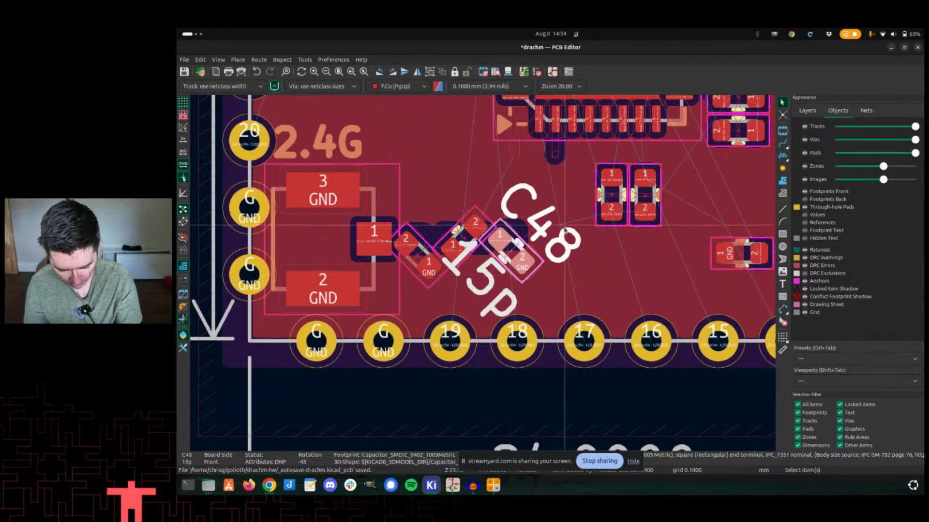
Move C48 diagonally above C49 towards the chip's pin 1 corner, keeping its -45 degree orientation.
{"action": "key", "text": "r"}
{"action": "key", "text": "r"}
{"action": "key", "text": "r"}
{"action": "key", "text": "r"}
{"action": "key", "text": "m"}
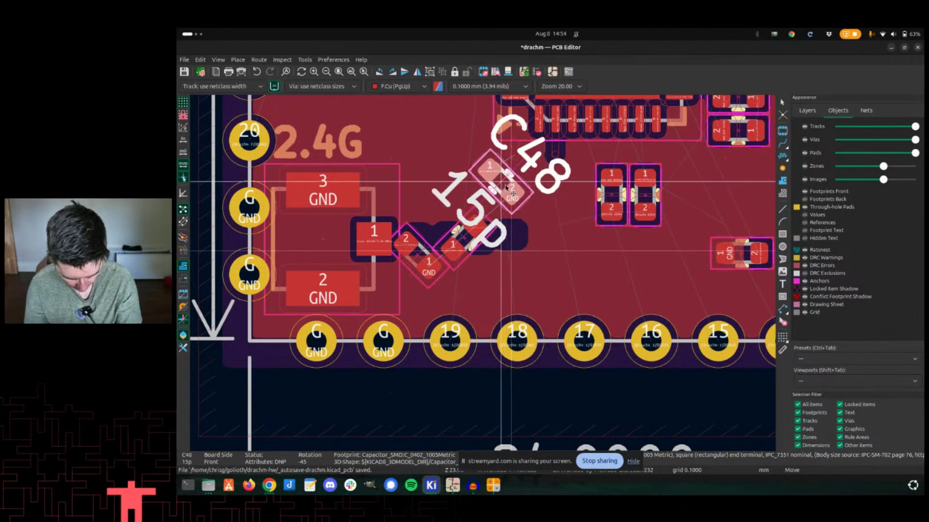
{"action": "left_click", "coordinate": [510, 191]}
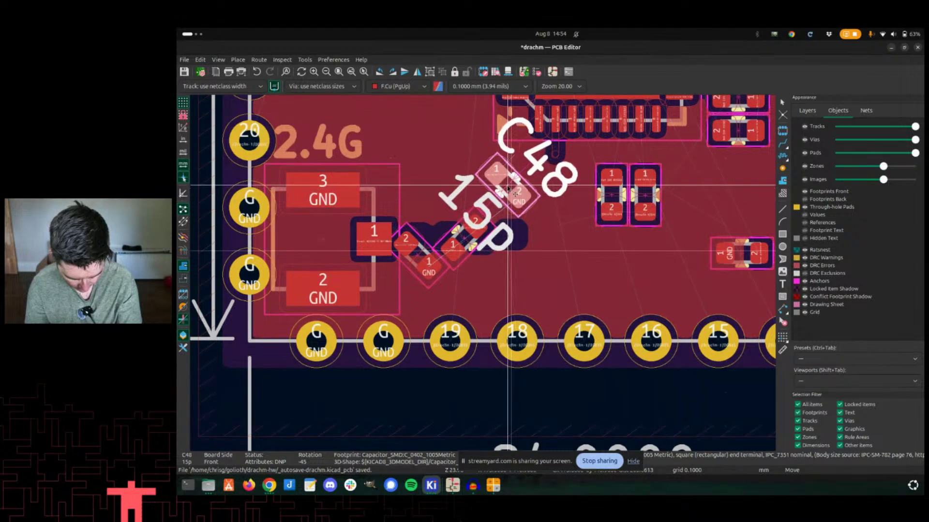
Move capacitor C49 up against C48 so its pad 2 sits in diagonal line with C48's pad 1.
{"action": "left_click", "coordinate": [457, 245]}
{"action": "key", "text": "m"}
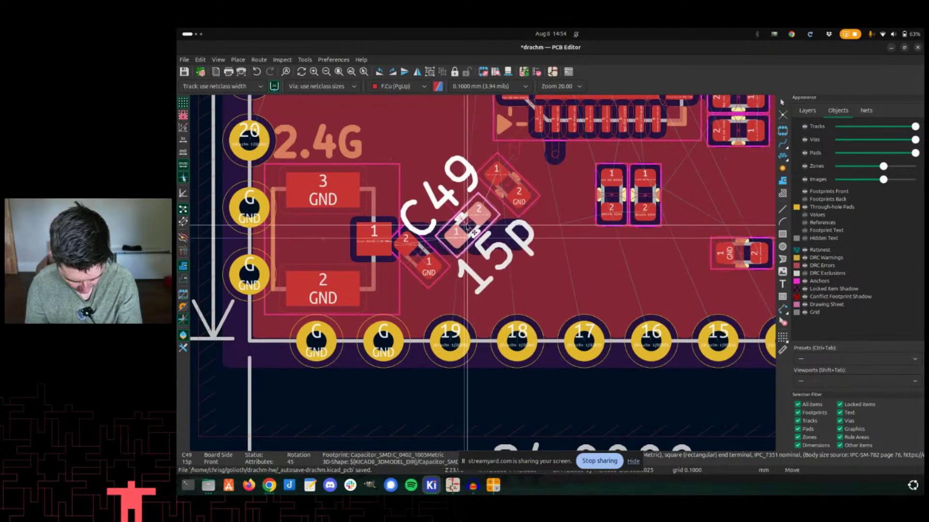
{"action": "right_click", "coordinate": [463, 206]}
{"action": "left_click", "coordinate": [460, 207]}
{"action": "double_click", "coordinate": [458, 209]}
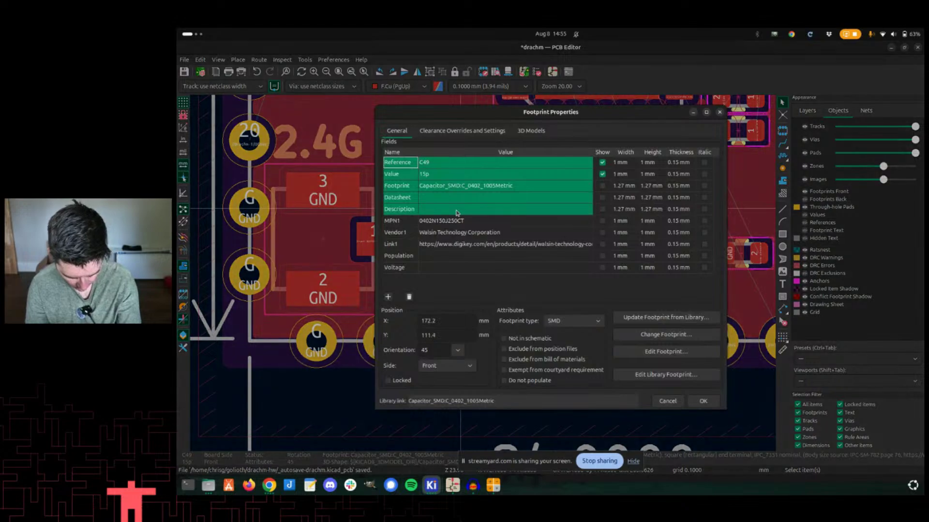
{"action": "key", "text": "Return"}
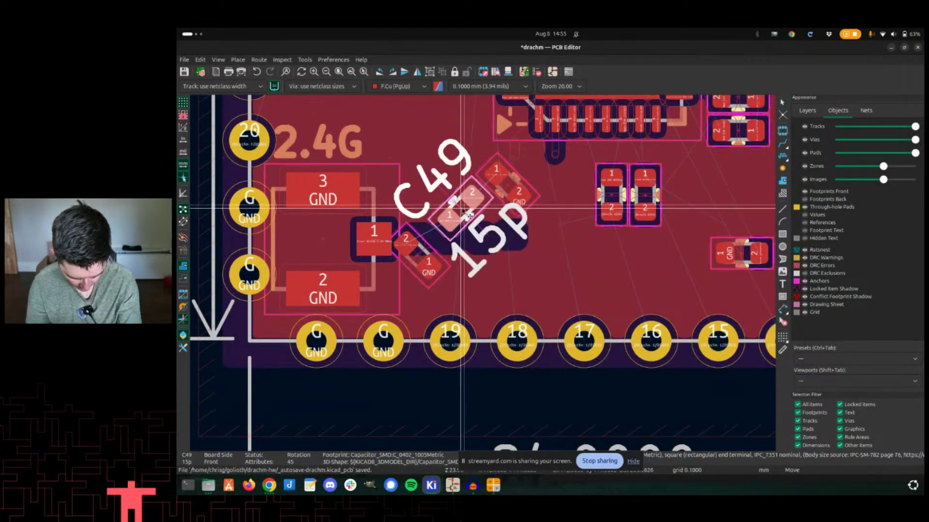
{"action": "left_click", "coordinate": [463, 206]}
Move inductor L2 diagonally below C49 so its pad 2 lines up with C49's pad 1.
{"action": "left_click", "coordinate": [416, 249]}
{"action": "key", "text": "m"}
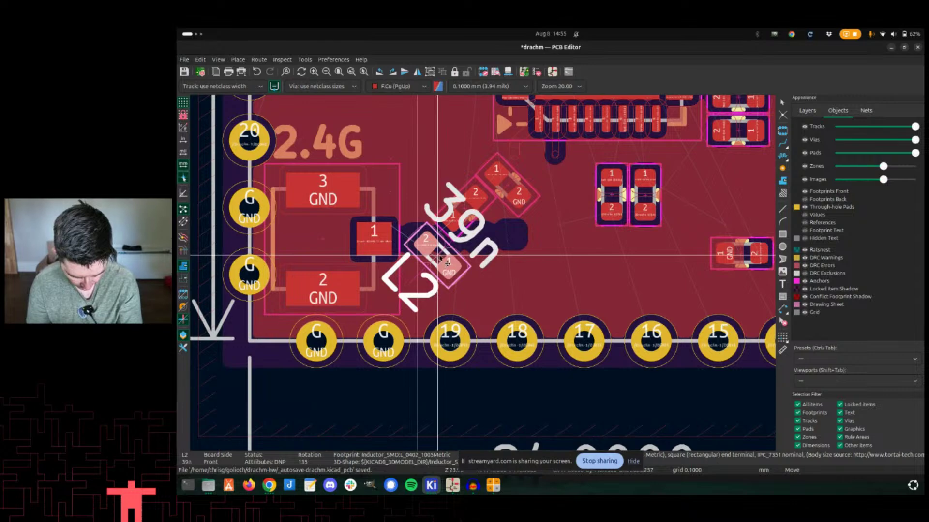
{"action": "left_click", "coordinate": [446, 263]}
Move L2, C49 and C48 together as a group slightly towards the ESP32-C3's pin 1 corner.
{"action": "left_click_drag", "start_coordinate": [395, 136], "coordinate": [599, 338]}
{"action": "key", "text": "m"}
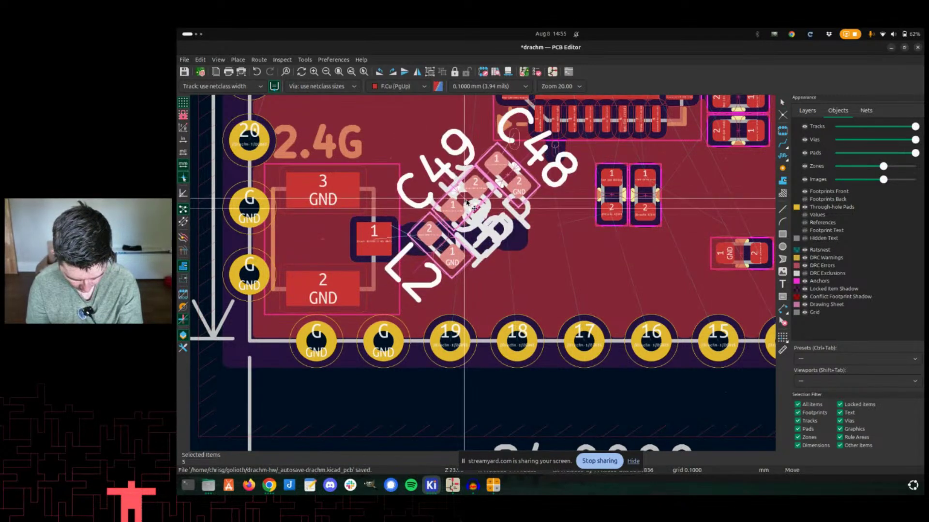
{"action": "left_click", "coordinate": [467, 201]}
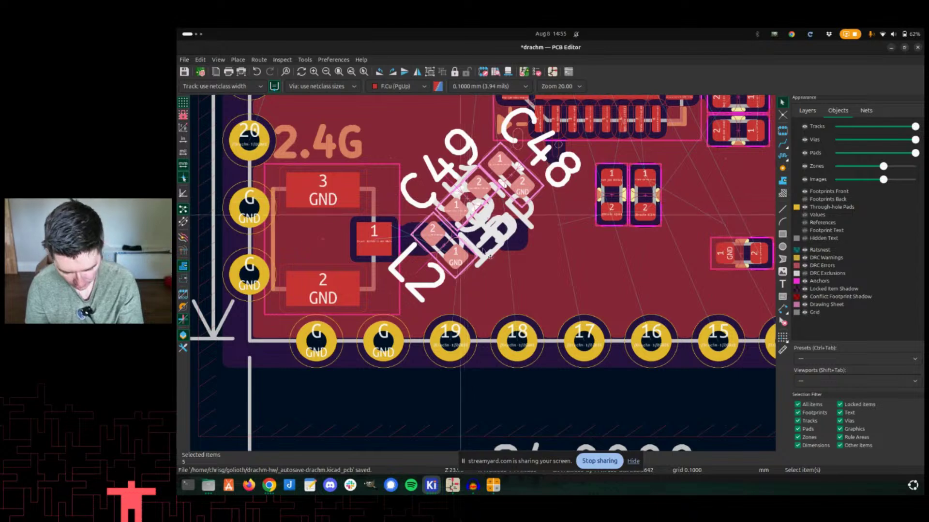
{"action": "left_click", "coordinate": [321, 251]}
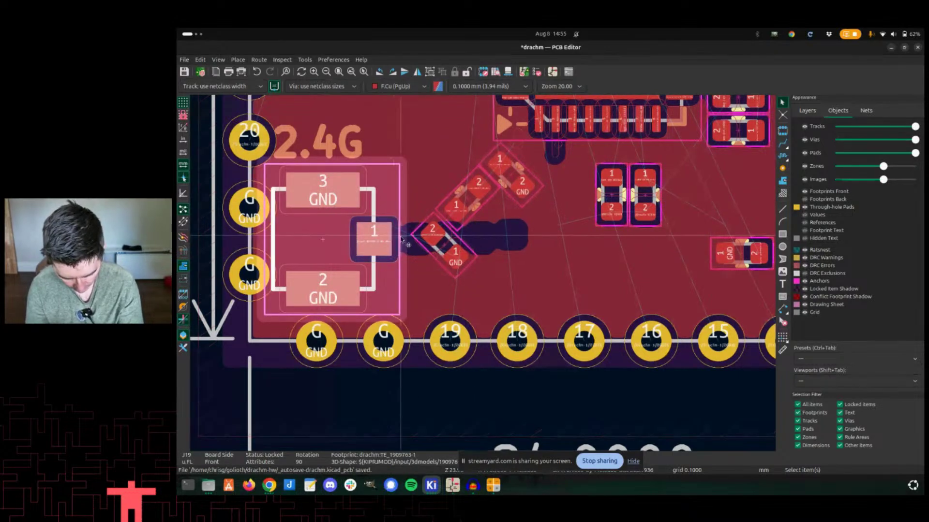
Move the ESP32-C3 footprint U9 slightly upward, away from the matching components.
{"action": "scroll", "coordinate": [486, 220], "scroll_direction": "down", "scroll_amount": 2}
{"action": "left_click", "coordinate": [548, 217]}
{"action": "left_click", "coordinate": [537, 185]}
{"action": "left_click", "coordinate": [544, 158]}
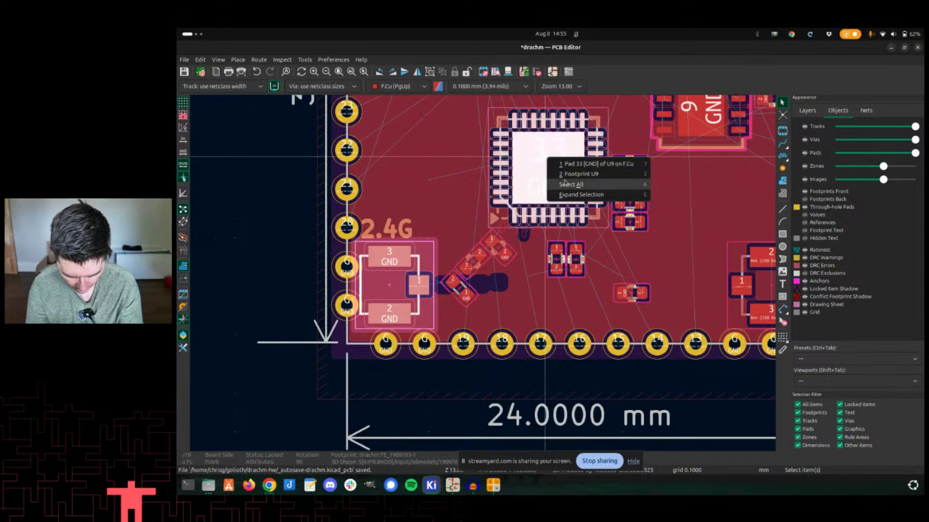
{"action": "left_click", "coordinate": [578, 173]}
{"action": "key", "text": "m"}
{"action": "left_click", "coordinate": [567, 146]}
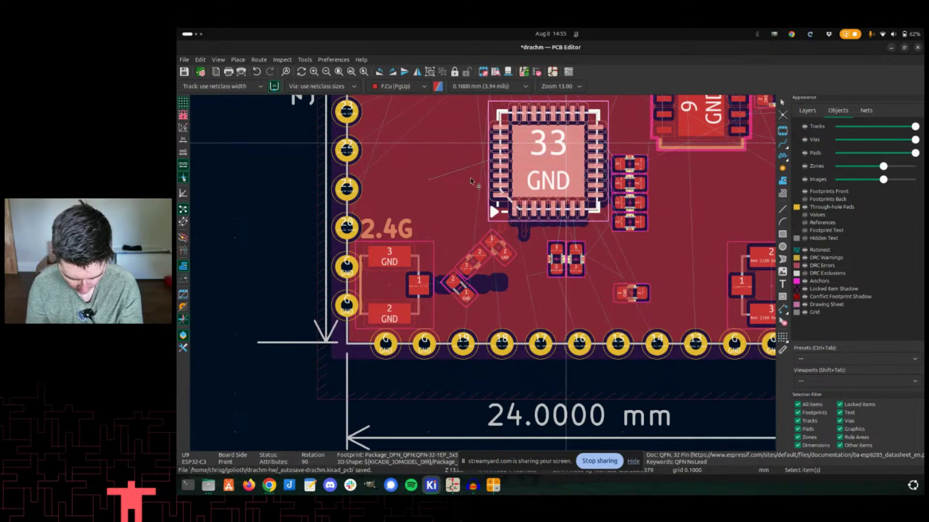
{"action": "scroll", "coordinate": [482, 191], "scroll_direction": "up", "scroll_amount": 3}
{"action": "left_click_drag", "start_coordinate": [472, 292], "coordinate": [665, 412]}
{"action": "right_click", "coordinate": [531, 337]}
{"action": "key", "text": "Escape"}
{"action": "key", "text": "Escape"}
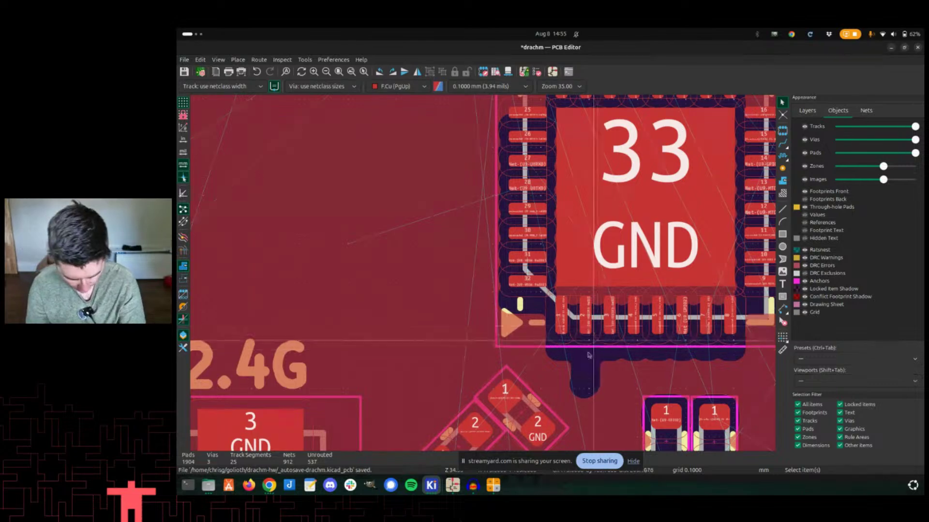
Route the ESP32-C3-FEED-50ohm track from U9 pad 1 through C48 pad 1 to C49 pad 2, and refill the copper zones.
{"action": "scroll", "coordinate": [505, 352], "scroll_direction": "up", "scroll_amount": 1}
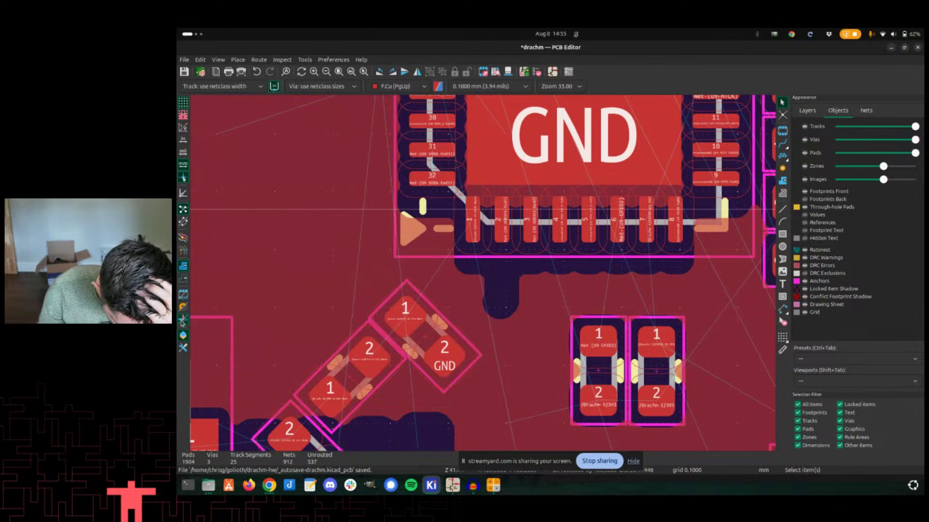
{"action": "scroll", "coordinate": [527, 186], "scroll_direction": "up", "scroll_amount": 3}
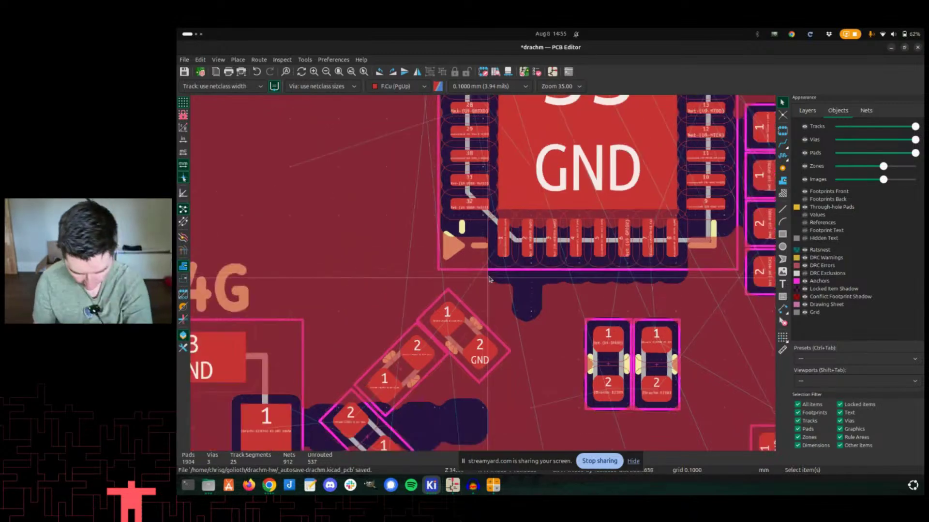
{"action": "key", "text": "x"}
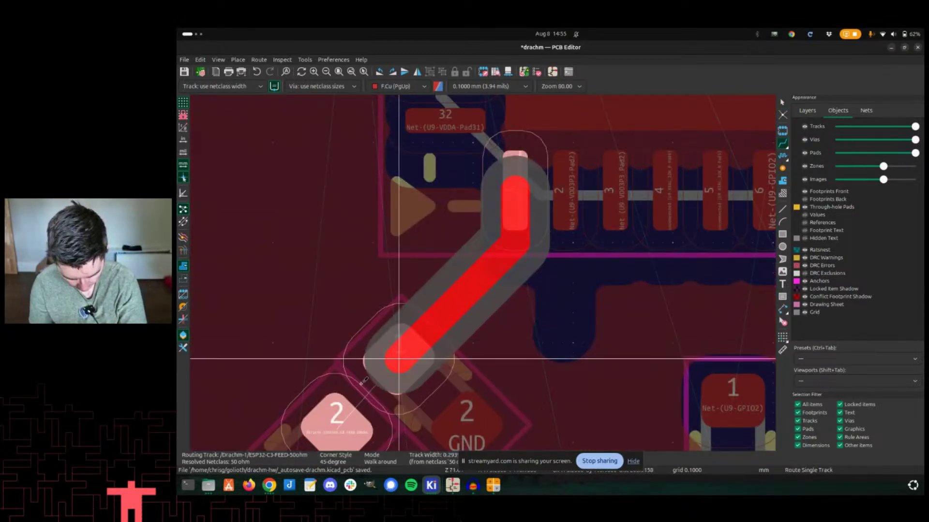
{"action": "scroll", "coordinate": [333, 433], "scroll_direction": "down", "scroll_amount": 3}
{"action": "scroll", "coordinate": [512, 234], "scroll_direction": "up", "scroll_amount": 2}
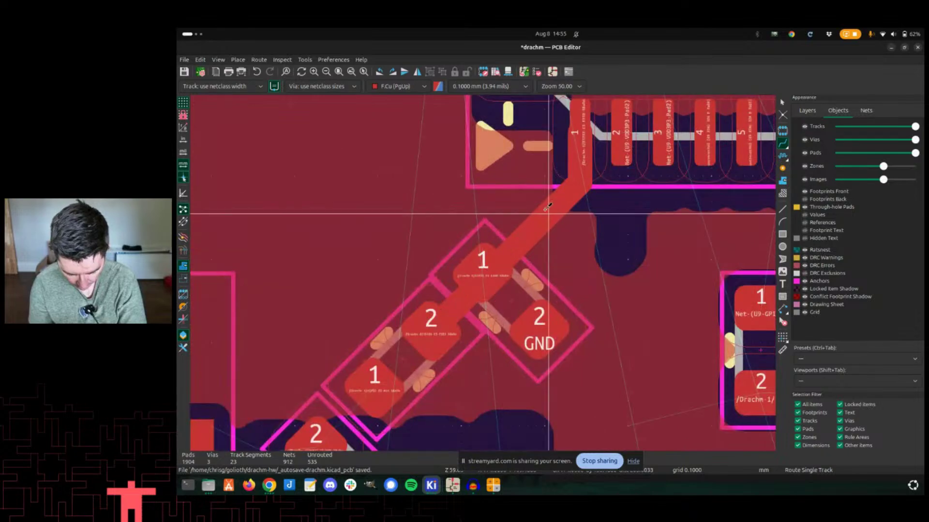
{"action": "left_click", "coordinate": [581, 161]}
{"action": "key", "text": "b"}
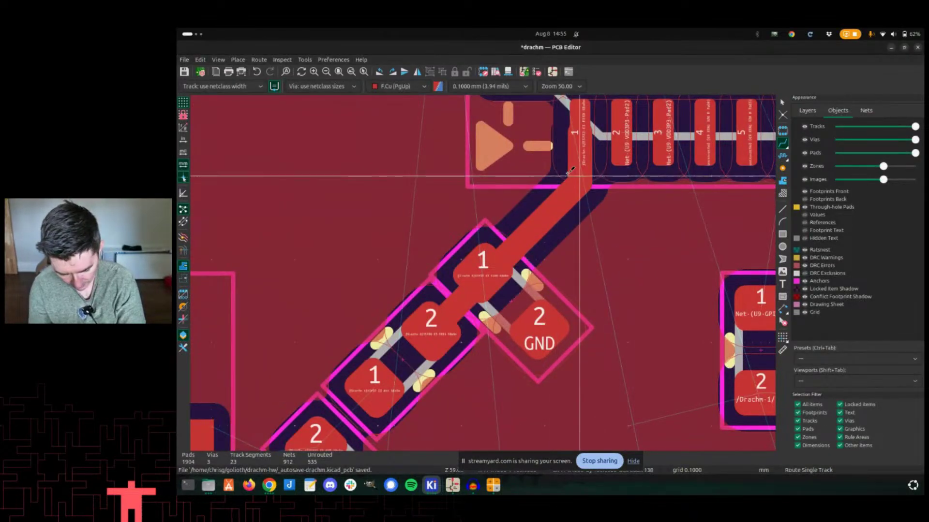
{"action": "scroll", "coordinate": [573, 183], "scroll_direction": "down", "scroll_amount": 3}
{"action": "scroll", "coordinate": [507, 288], "scroll_direction": "up", "scroll_amount": 4}
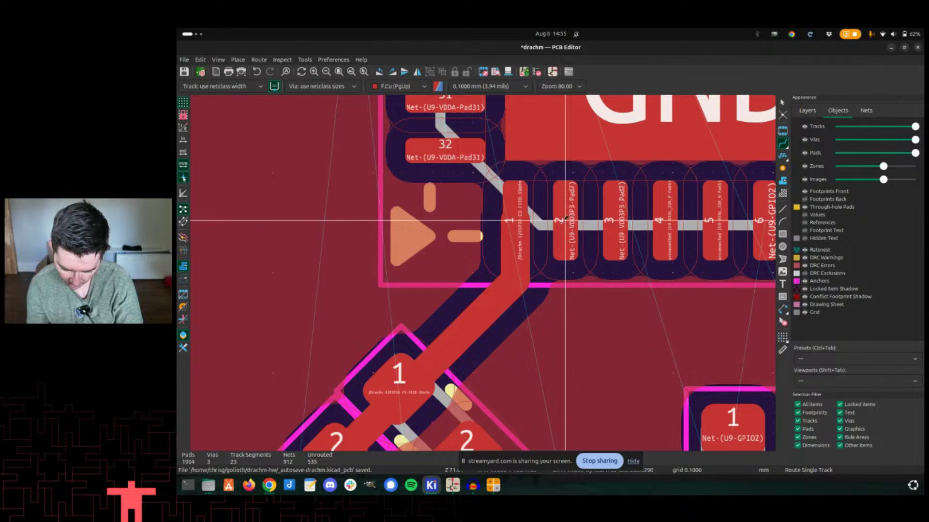
{"action": "middle_click_drag", "start_coordinate": [464, 233], "coordinate": [522, 180]}
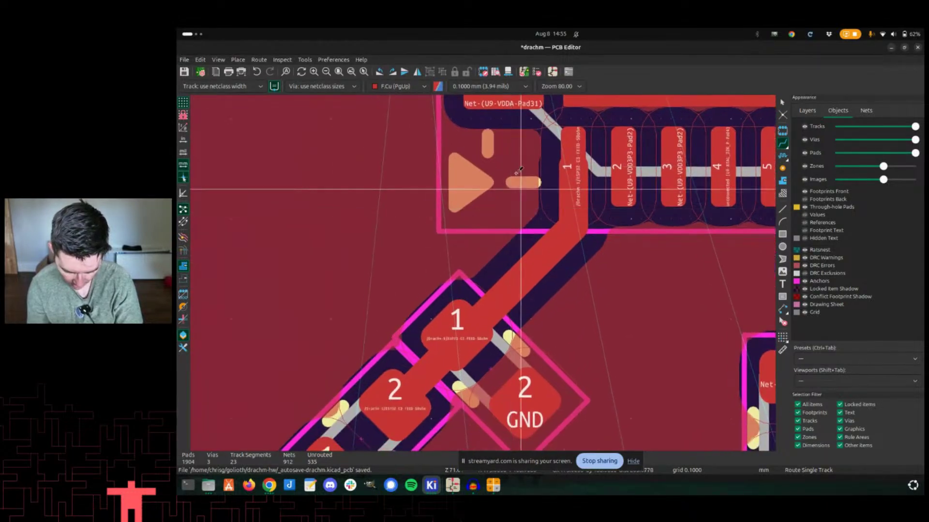
{"action": "key", "text": "ctrl+c"}
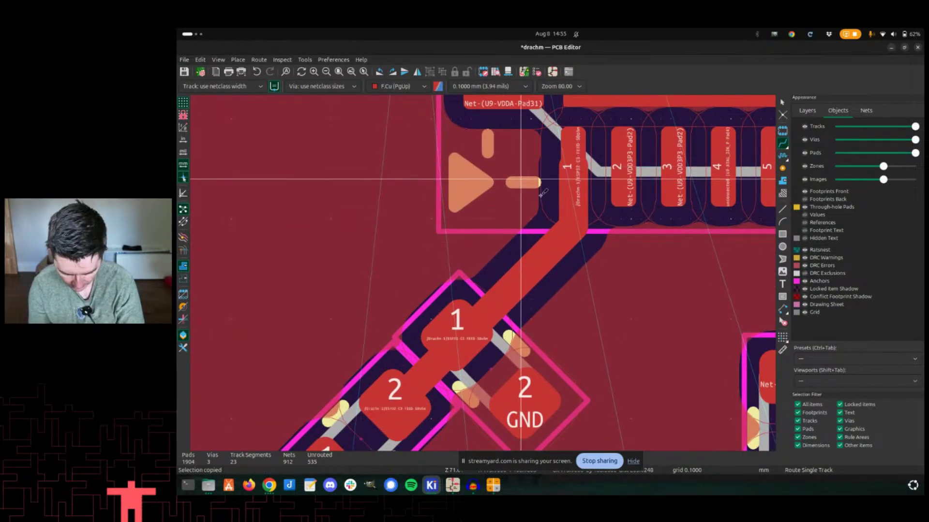
{"action": "key", "text": "ctrl+c"}
{"action": "key", "text": "Escape"}
{"action": "scroll", "coordinate": [410, 233], "scroll_direction": "down", "scroll_amount": 3}
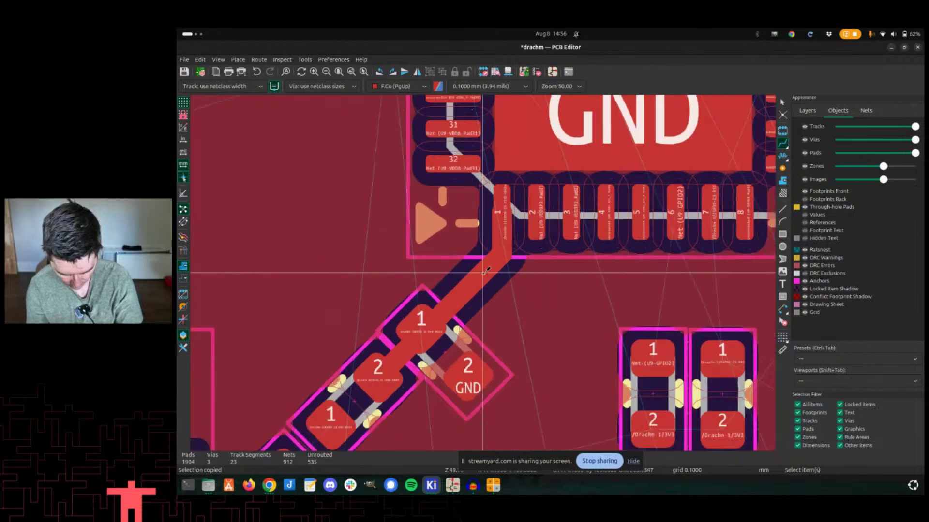
Nudge the ESP32-C3 footprint U9 slightly to the left relative to the feed track.
{"action": "scroll", "coordinate": [484, 262], "scroll_direction": "down", "scroll_amount": 2}
{"action": "key", "text": "m"}
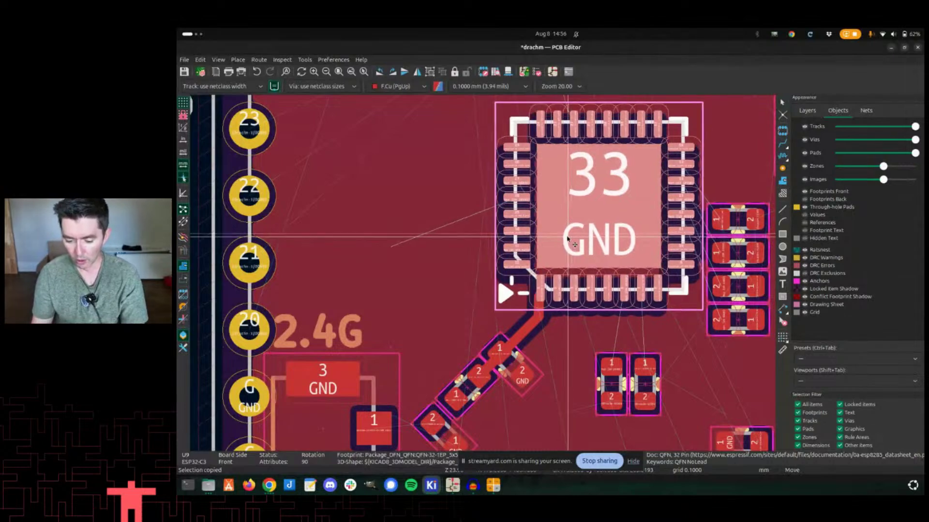
{"action": "left_click", "coordinate": [567, 240]}
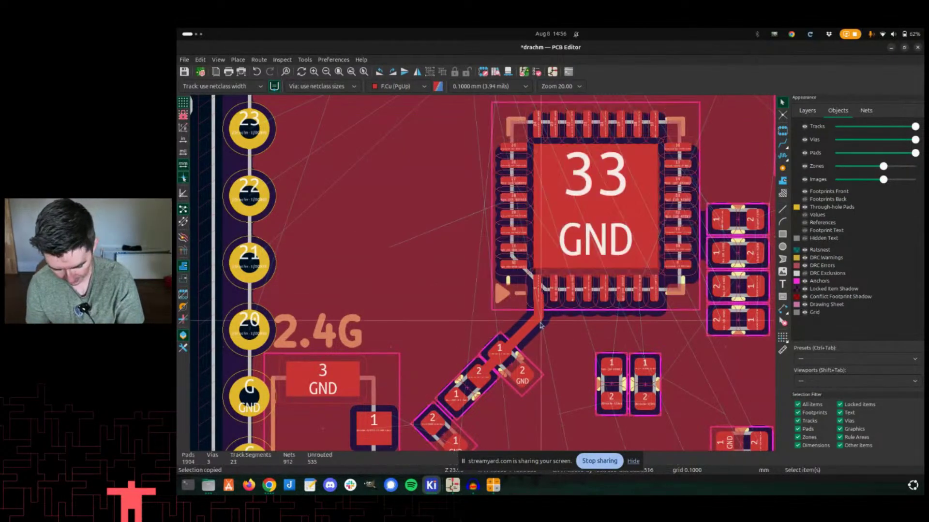
Delete the diagonal 50 ohm feed track between U9 pad 1 and C49 pad 2.
{"action": "left_click", "coordinate": [520, 333]}
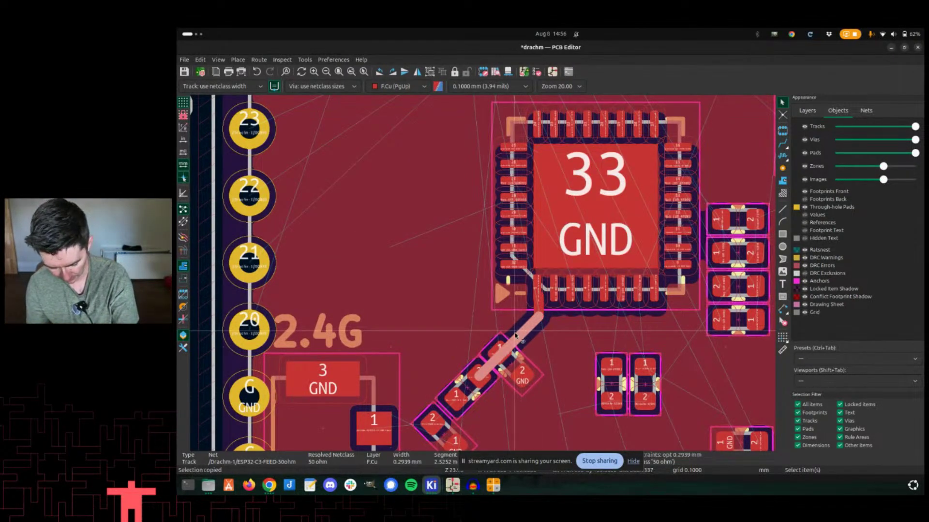
{"action": "key", "text": "Delete"}
{"action": "middle_click_drag", "start_coordinate": [515, 335], "coordinate": [507, 272]}
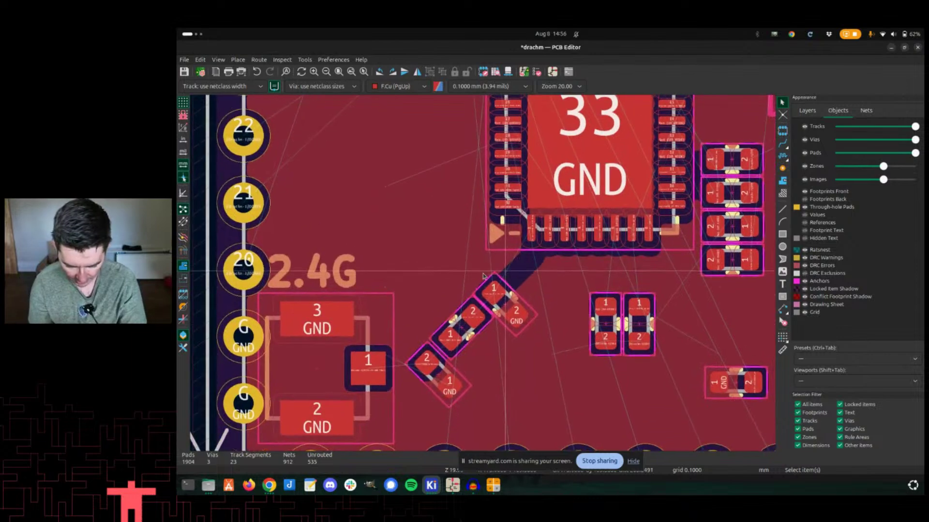
Move L2, C49 and C48 together up and slightly left, so C48's pad 1 lies diagonally in line with U9 pad 1.
{"action": "scroll", "coordinate": [507, 273], "scroll_direction": "down", "scroll_amount": 6}
{"action": "scroll", "coordinate": [535, 151], "scroll_direction": "down", "scroll_amount": 1}
{"action": "middle_click_drag", "start_coordinate": [535, 151], "coordinate": [405, 257]}
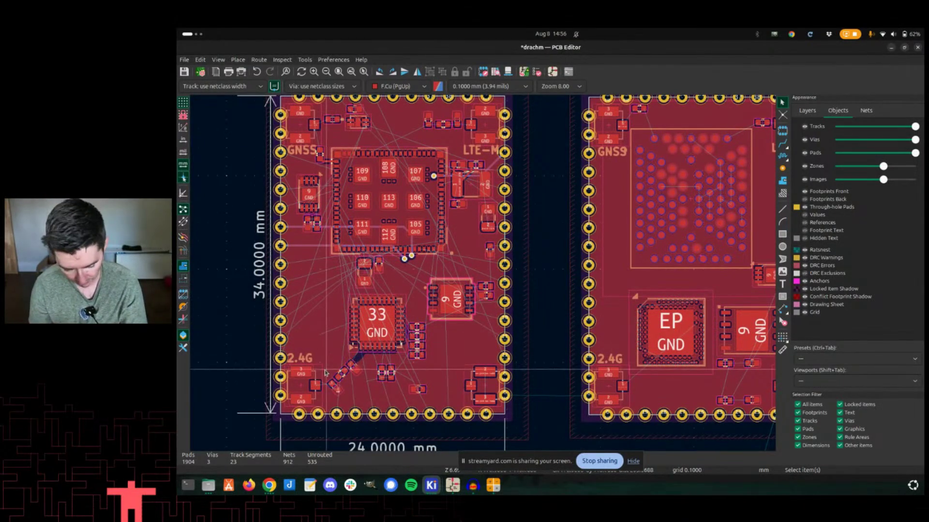
{"action": "scroll", "coordinate": [325, 374], "scroll_direction": "up", "scroll_amount": 1}
{"action": "scroll", "coordinate": [477, 283], "scroll_direction": "up", "scroll_amount": 4}
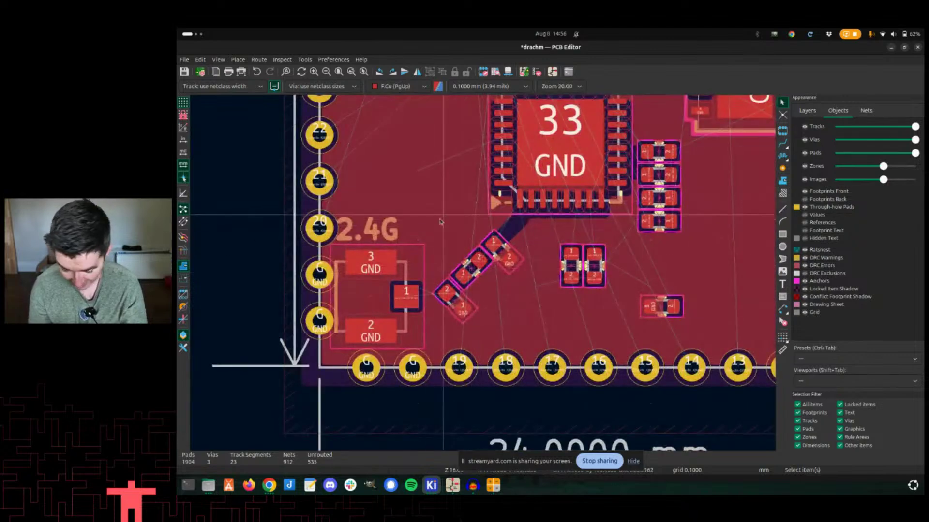
{"action": "scroll", "coordinate": [480, 284], "scroll_direction": "up", "scroll_amount": 3}
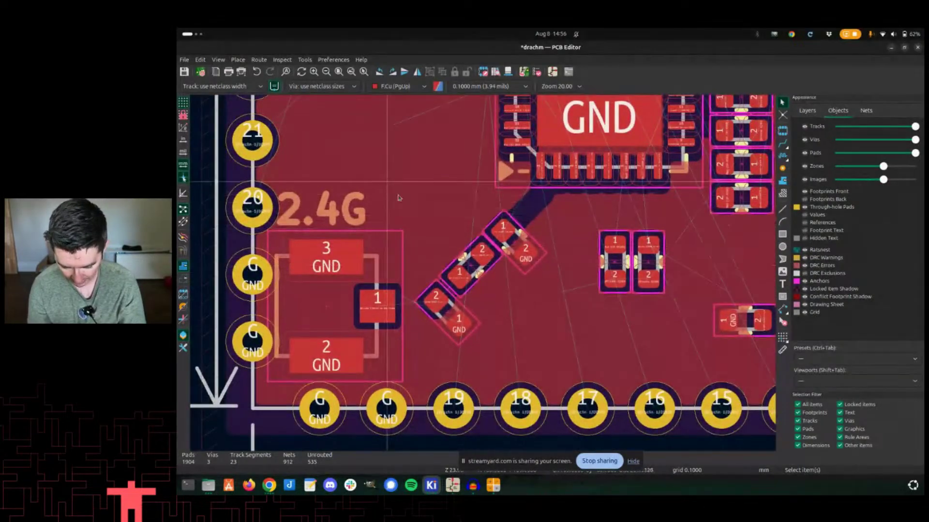
{"action": "key", "text": "m"}
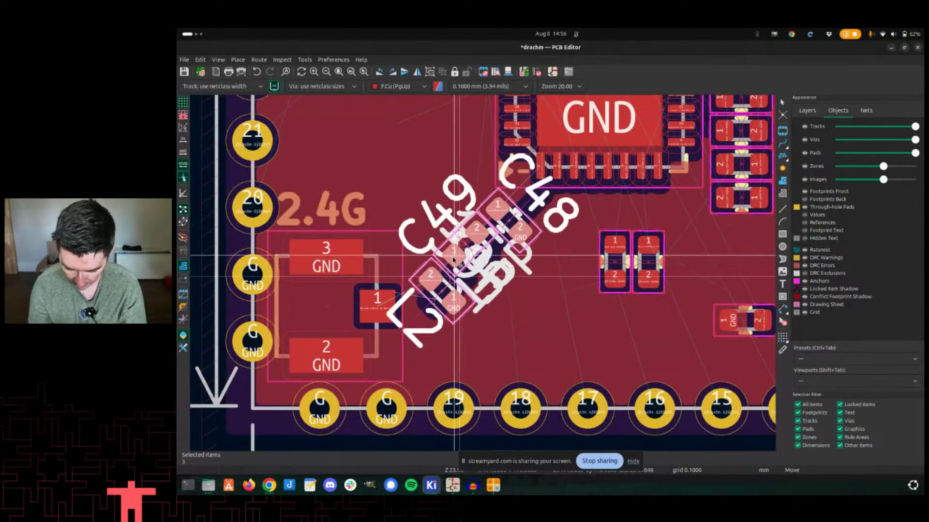
{"action": "left_click", "coordinate": [450, 263]}
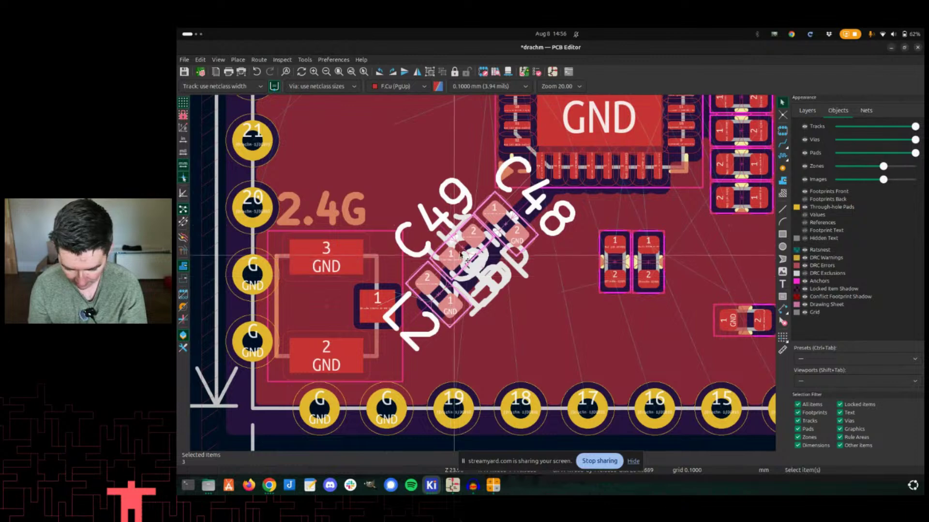
Route the ESP32-C3-FEED-50ohm track from U9 pad 1 to C48 pad 1 as a straight 45-degree diagonal, and refill the copper zones.
{"action": "key", "text": "x"}
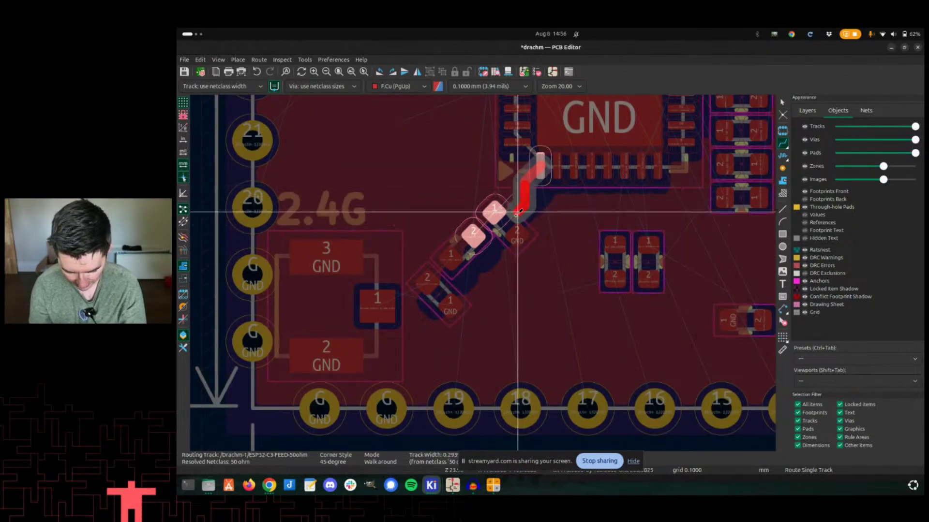
{"action": "left_click", "coordinate": [500, 217]}
{"action": "key", "text": "d"}
{"action": "left_click", "coordinate": [512, 195]}
{"action": "key", "text": "b"}
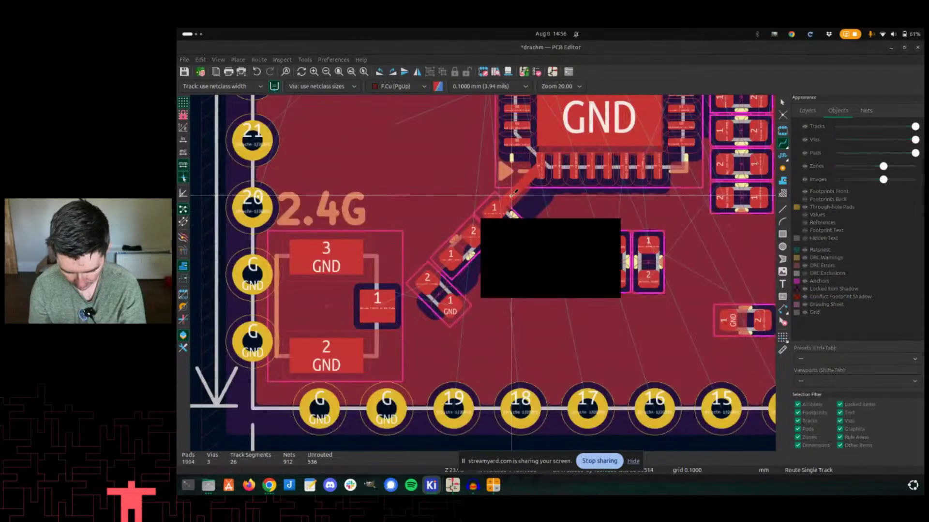
{"action": "scroll", "coordinate": [538, 151], "scroll_direction": "up", "scroll_amount": 6}
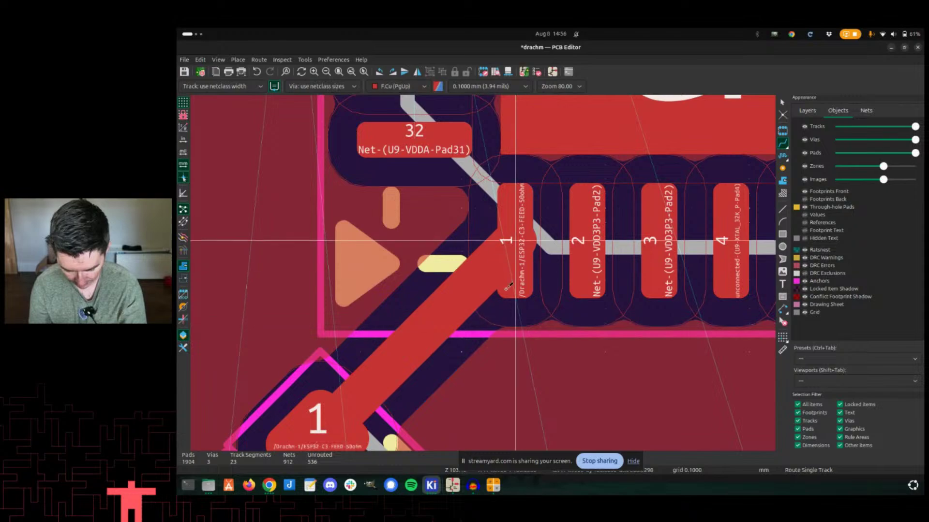
{"action": "scroll", "coordinate": [522, 276], "scroll_direction": "down", "scroll_amount": 4}
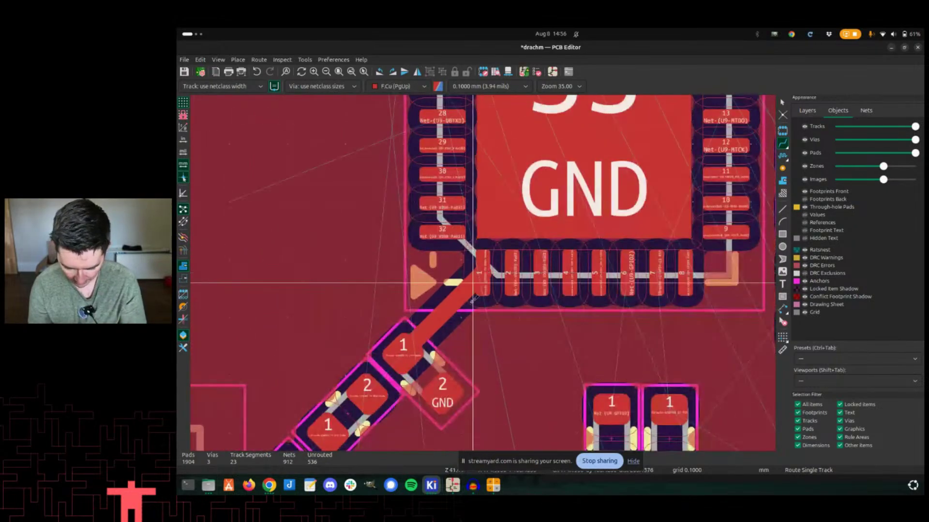
Continue the 50 ohm antenna line from C48 pad 1 to L2 pad 2, and from L2 pad 1 to C49 pad 2.
{"action": "left_click", "coordinate": [490, 191]}
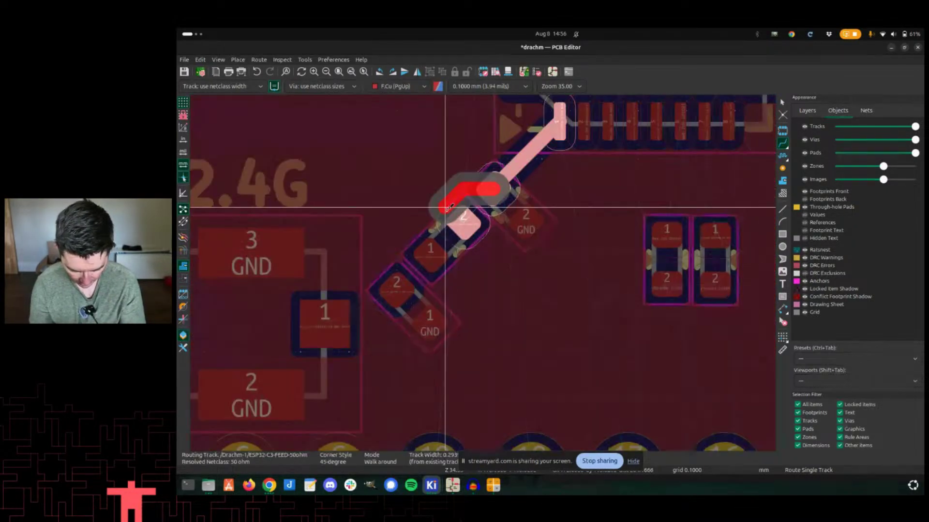
{"action": "left_click", "coordinate": [454, 216]}
{"action": "left_click", "coordinate": [430, 248]}
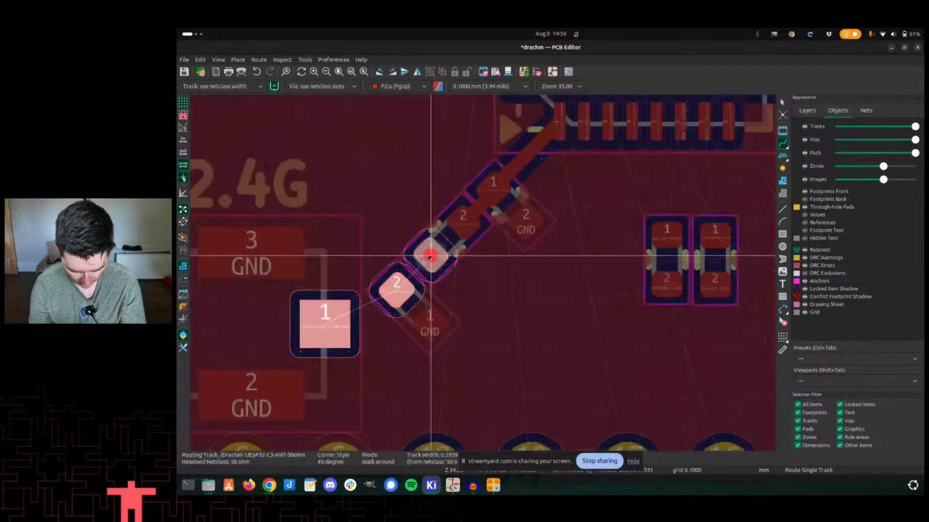
{"action": "left_click", "coordinate": [395, 283]}
Route the ESP32-C3-ANT-50ohm track from C49 pad 2 to antenna connector pad 1, and shift its bend slightly toward the pad's centre.
{"action": "left_click", "coordinate": [396, 285]}
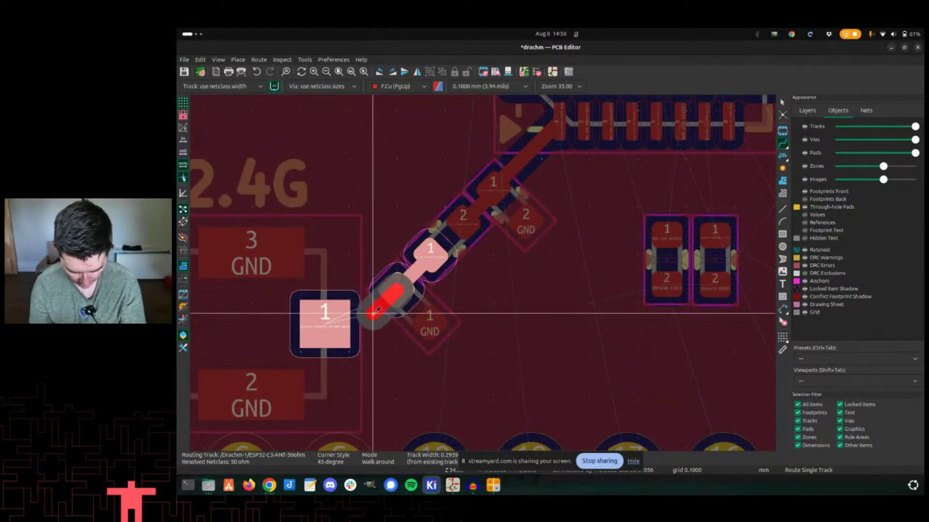
{"action": "left_click", "coordinate": [338, 317]}
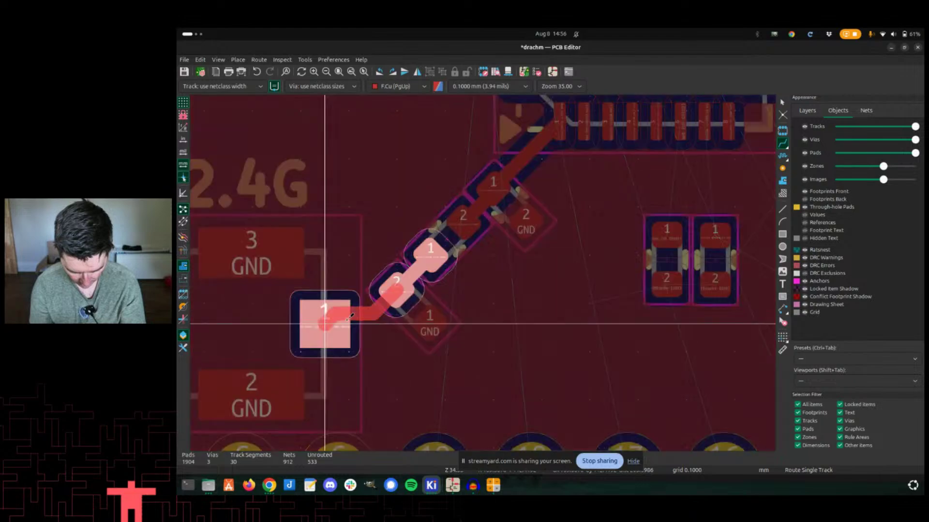
{"action": "left_click", "coordinate": [330, 314]}
{"action": "key", "text": "d"}
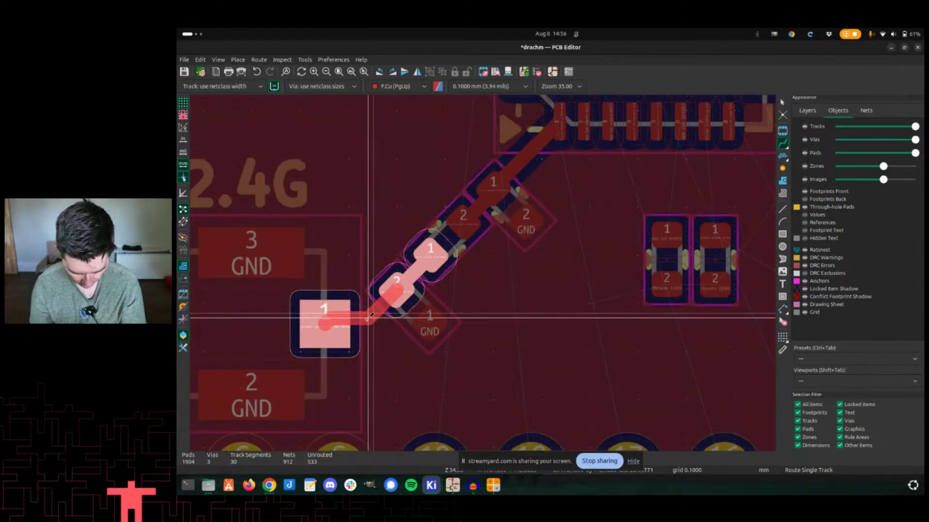
{"action": "left_click", "coordinate": [368, 317]}
{"action": "scroll", "coordinate": [513, 246], "scroll_direction": "up", "scroll_amount": 3}
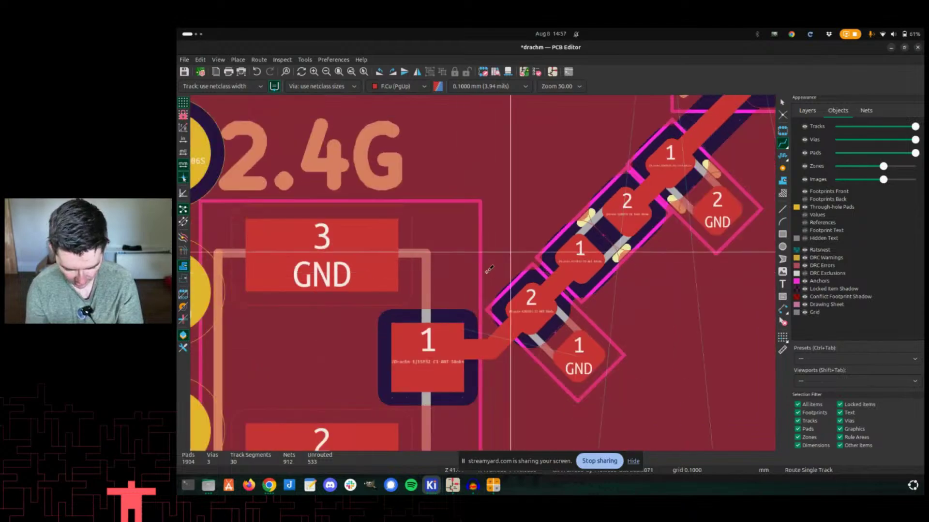
{"action": "scroll", "coordinate": [514, 245], "scroll_direction": "down", "scroll_amount": 3}
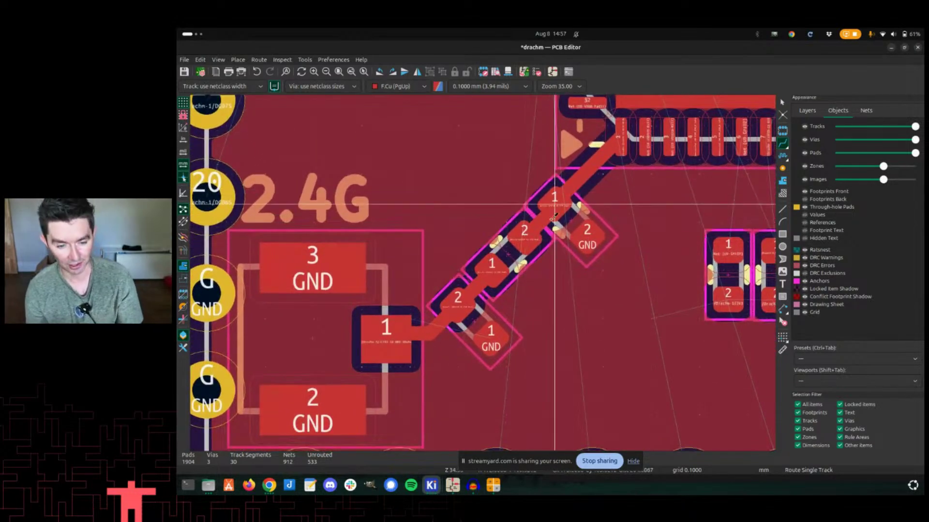
{"action": "scroll", "coordinate": [567, 191], "scroll_direction": "down", "scroll_amount": 1}
{"action": "key", "text": "Escape"}
Fillet the corner between the two ESP32-C3-ANT-50ohm track segments joining C49 and the antenna connector.
{"action": "scroll", "coordinate": [501, 290], "scroll_direction": "up", "scroll_amount": 4}
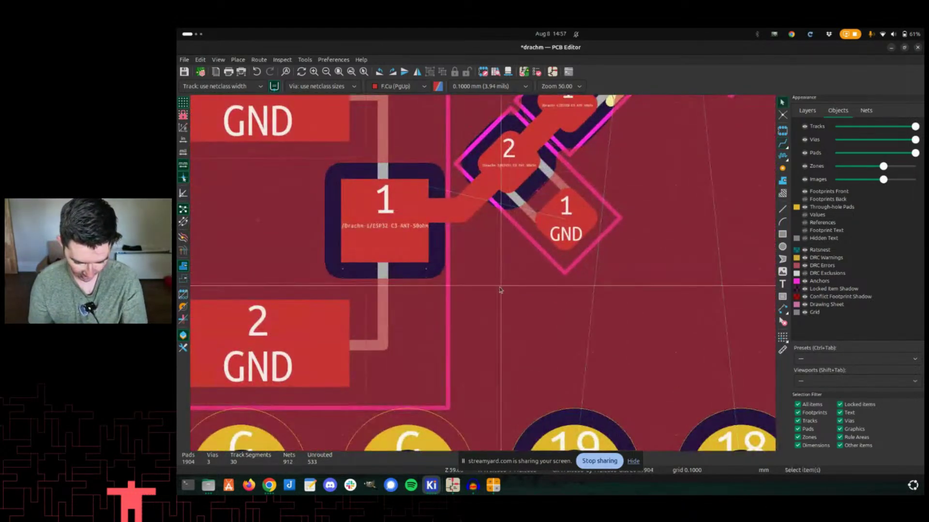
{"action": "scroll", "coordinate": [496, 256], "scroll_direction": "down", "scroll_amount": 3}
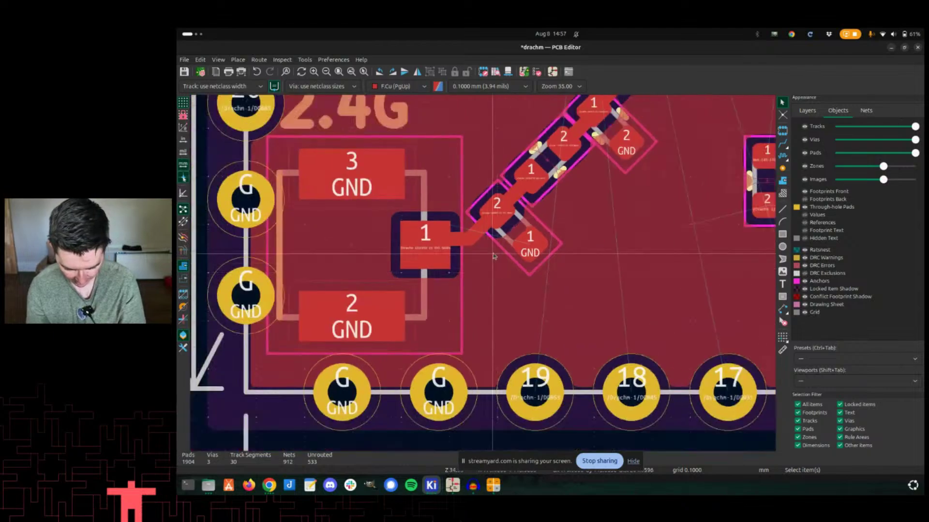
{"action": "scroll", "coordinate": [495, 256], "scroll_direction": "up", "scroll_amount": 3}
{"action": "left_click", "coordinate": [448, 252]}
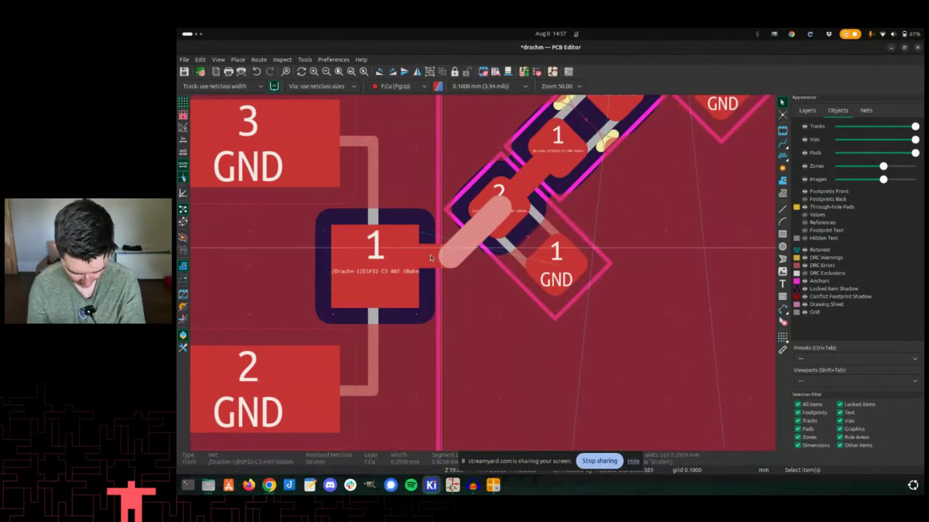
{"action": "left_click_drag", "start_coordinate": [431, 258], "coordinate": [467, 253]}
{"action": "right_click", "coordinate": [472, 251]}
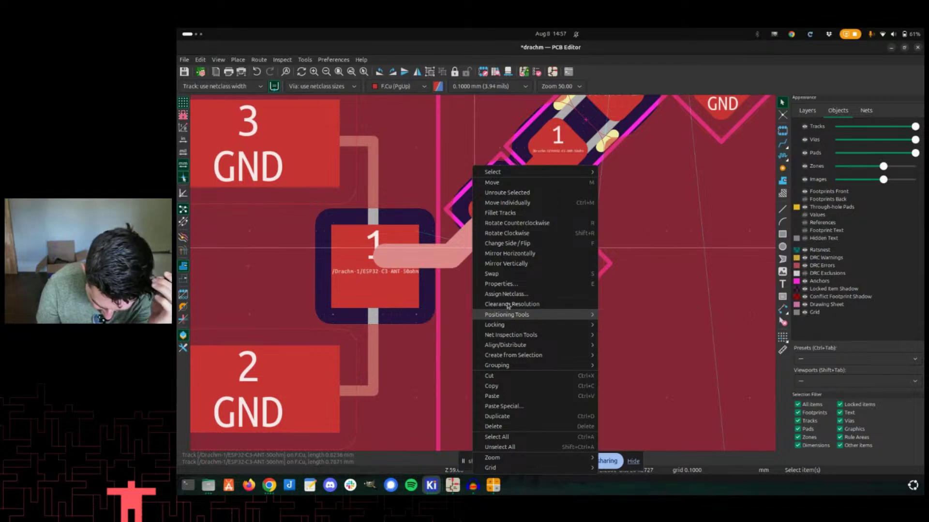
{"action": "left_click", "coordinate": [508, 214]}
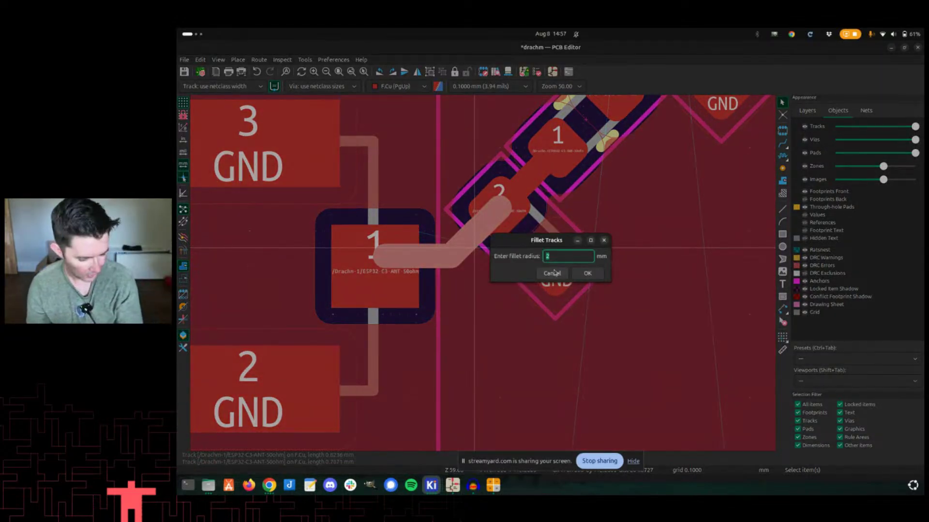
{"action": "key", "text": "Return"}
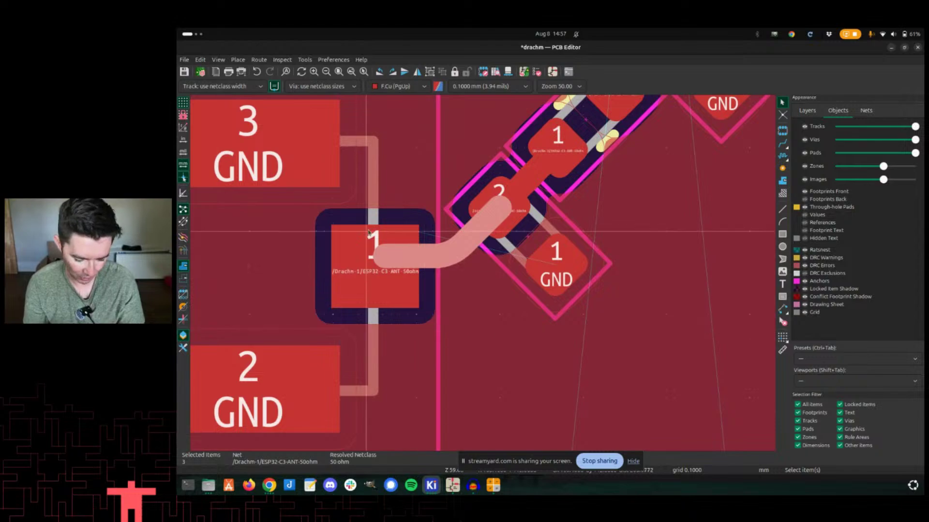
Place one GND via on each side of the 50 ohm feed track near U9 pad 1, and refill the copper zones.
{"action": "scroll", "coordinate": [529, 289], "scroll_direction": "down", "scroll_amount": 2}
{"action": "middle_click_drag", "start_coordinate": [512, 283], "coordinate": [471, 301]}
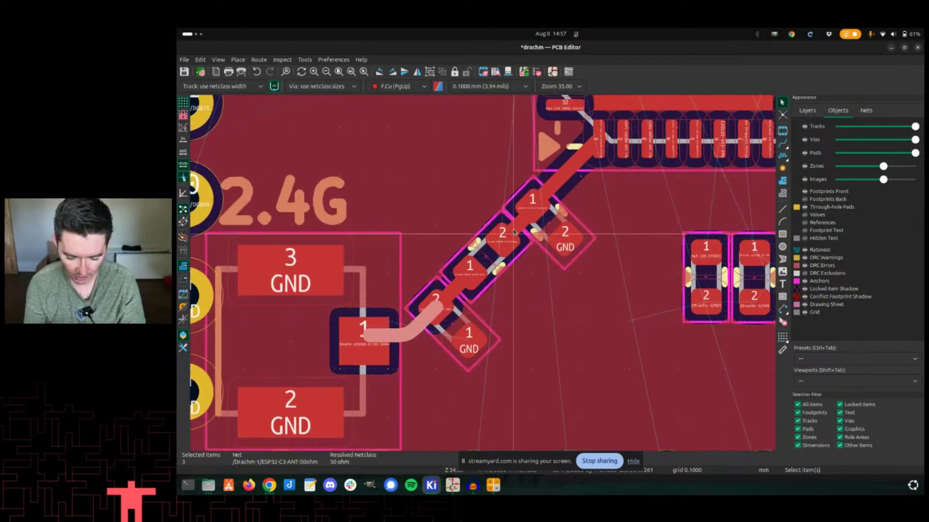
{"action": "scroll", "coordinate": [412, 329], "scroll_direction": "up", "scroll_amount": 2}
{"action": "scroll", "coordinate": [427, 270], "scroll_direction": "down", "scroll_amount": 2}
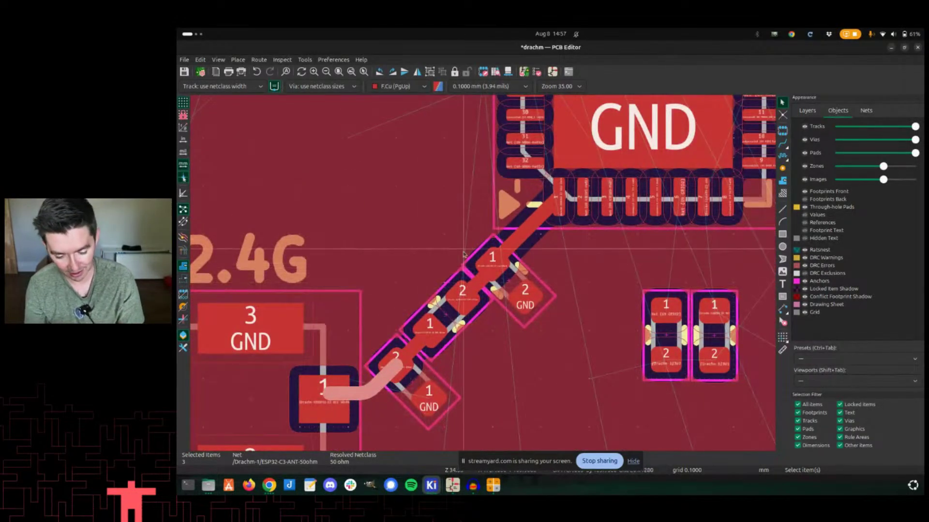
{"action": "scroll", "coordinate": [695, 290], "scroll_direction": "up", "scroll_amount": 2}
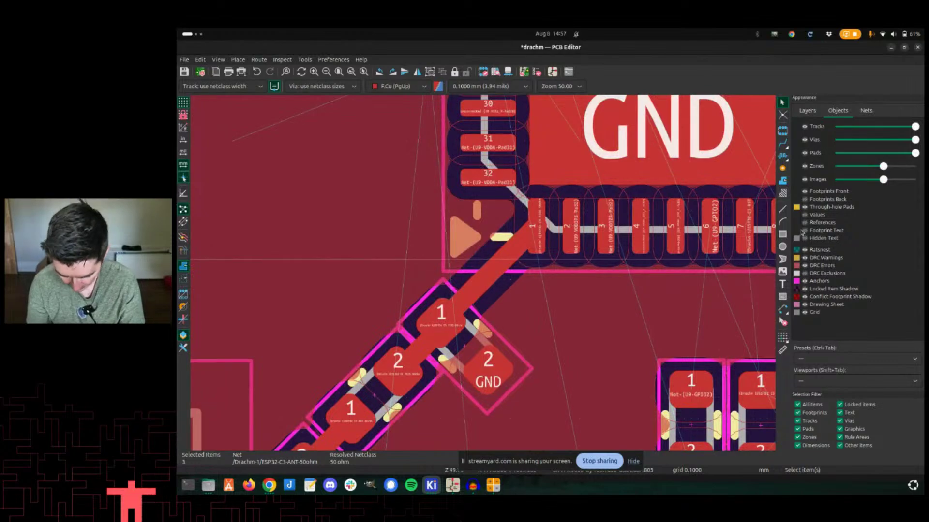
{"action": "left_click", "coordinate": [782, 167]}
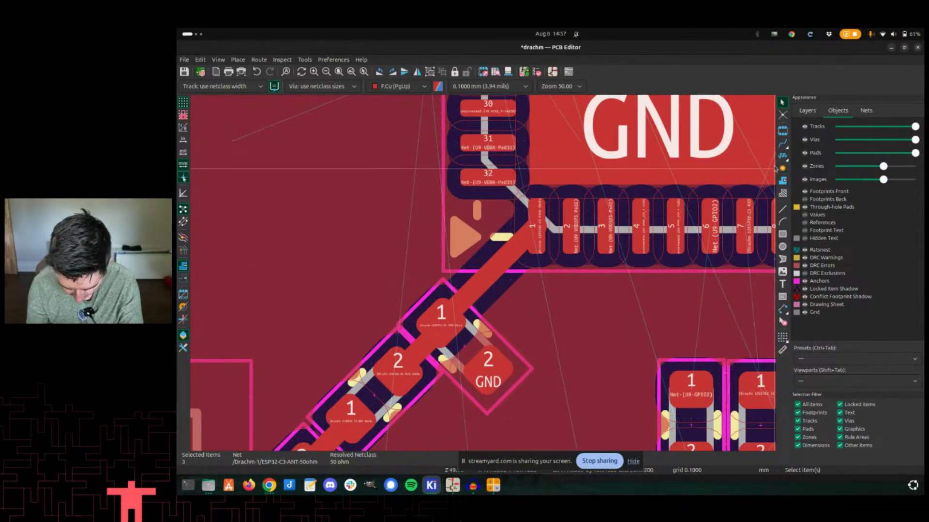
{"action": "scroll", "coordinate": [530, 291], "scroll_direction": "up", "scroll_amount": 2}
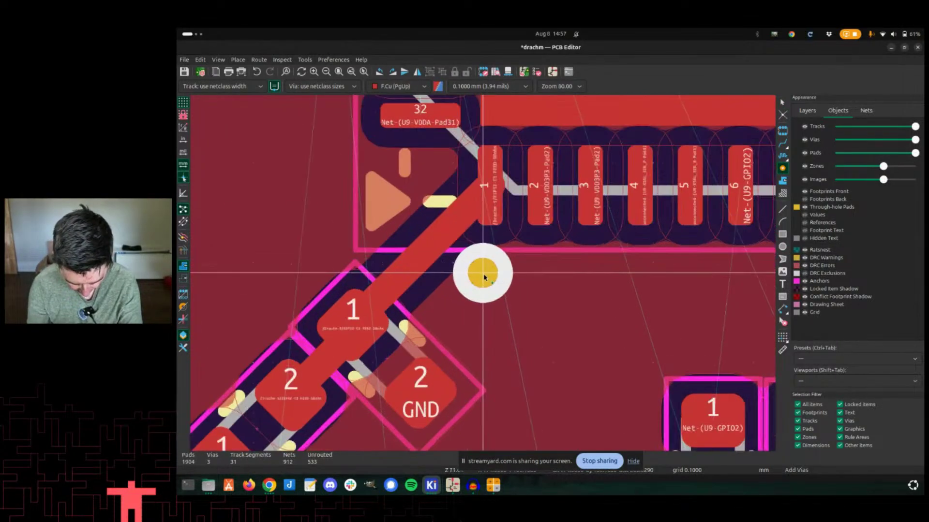
{"action": "left_click", "coordinate": [503, 283]}
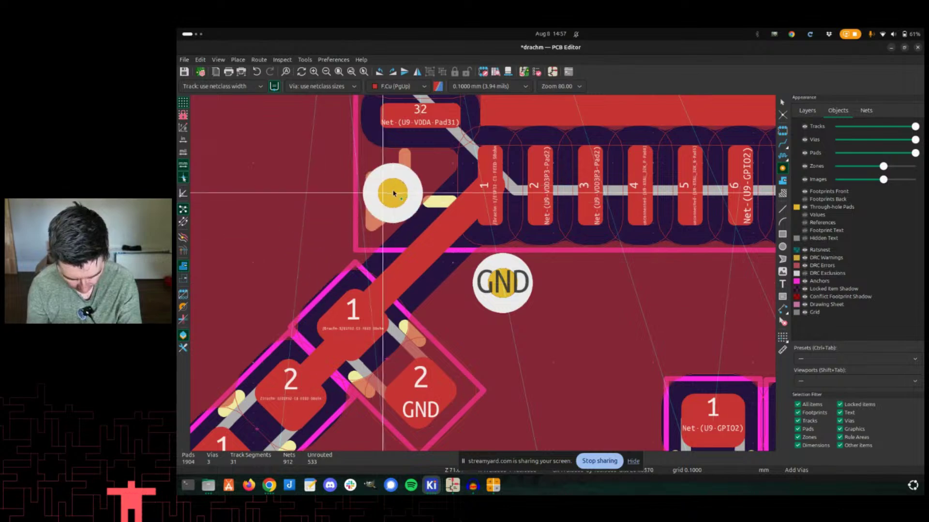
{"action": "left_click", "coordinate": [385, 184]}
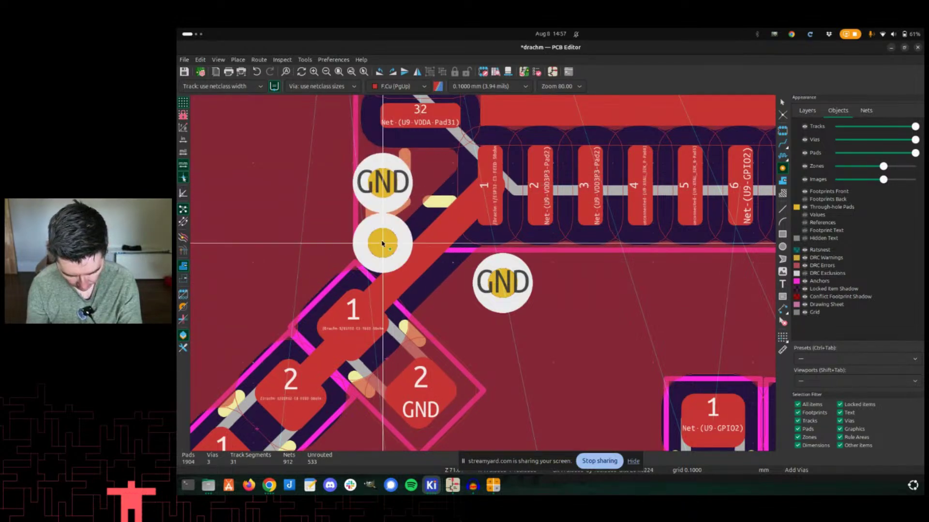
{"action": "scroll", "coordinate": [379, 239], "scroll_direction": "up", "scroll_amount": 2}
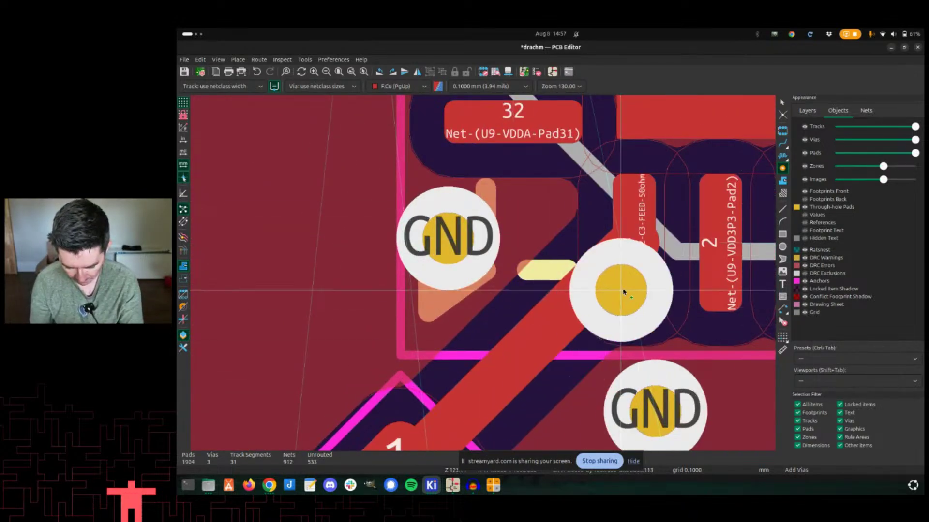
{"action": "scroll", "coordinate": [599, 300], "scroll_direction": "down", "scroll_amount": 3}
{"action": "key", "text": "b"}
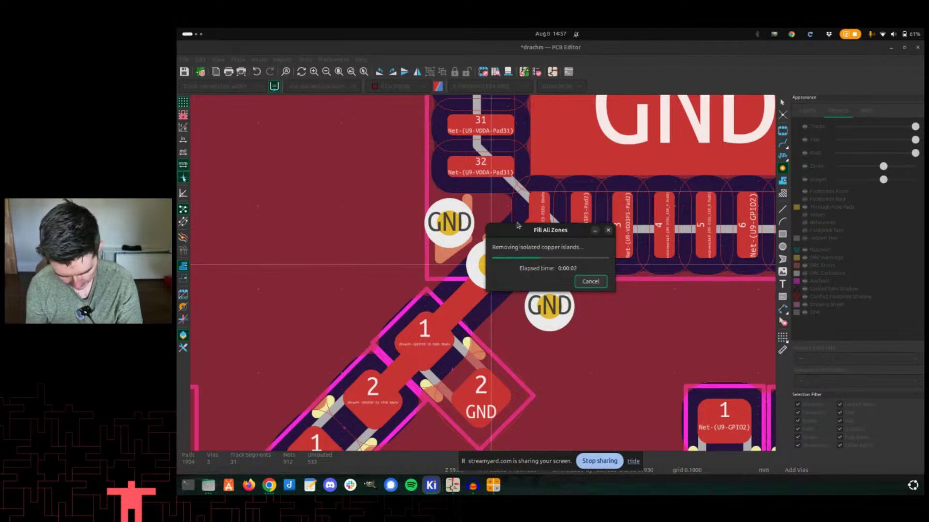
Place four GND vias along the upper-left side of the feed from C48 down to the antenna connector, and refill the copper zones.
{"action": "scroll", "coordinate": [532, 295], "scroll_direction": "down", "scroll_amount": 2}
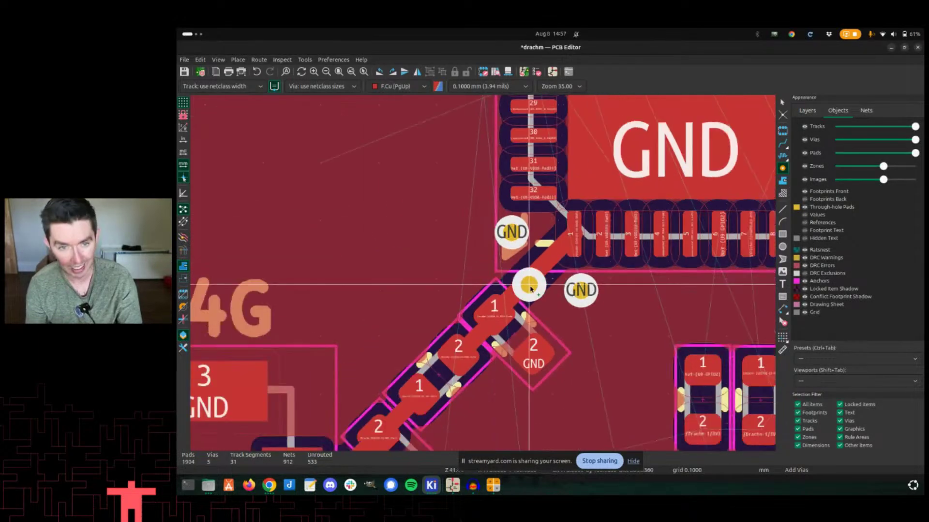
{"action": "middle_click_drag", "start_coordinate": [504, 375], "coordinate": [522, 266]}
{"action": "scroll", "coordinate": [465, 278], "scroll_direction": "down", "scroll_amount": 4}
{"action": "scroll", "coordinate": [450, 283], "scroll_direction": "up", "scroll_amount": 4}
{"action": "left_click", "coordinate": [494, 163]}
{"action": "left_click", "coordinate": [454, 203]}
{"action": "left_click", "coordinate": [390, 249]}
{"action": "left_click", "coordinate": [365, 305]}
{"action": "key", "text": "b"}
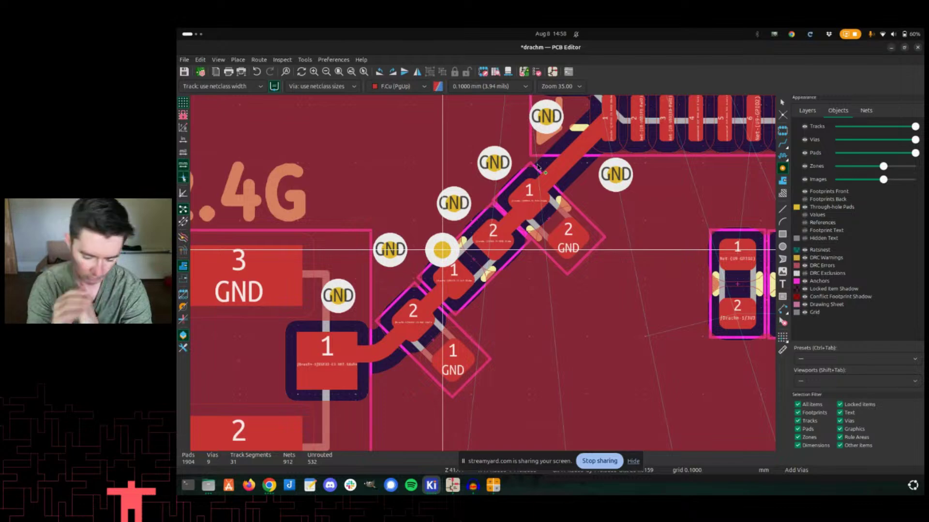
Place GND vias along the lower-right side of the feed, two beside L2 and one beside the curved track at the connector.
{"action": "left_click", "coordinate": [500, 301]}
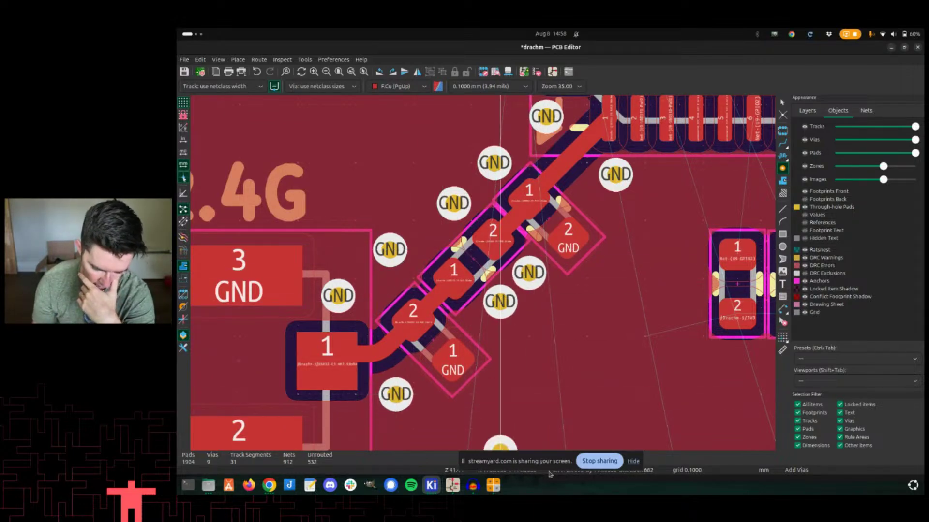
{"action": "key", "text": "F4"}
{"action": "scroll", "coordinate": [483, 273], "scroll_direction": "down", "scroll_amount": 2}
{"action": "scroll", "coordinate": [443, 255], "scroll_direction": "up", "scroll_amount": 2}
{"action": "scroll", "coordinate": [466, 277], "scroll_direction": "down", "scroll_amount": 2}
{"action": "scroll", "coordinate": [452, 193], "scroll_direction": "up", "scroll_amount": 2}
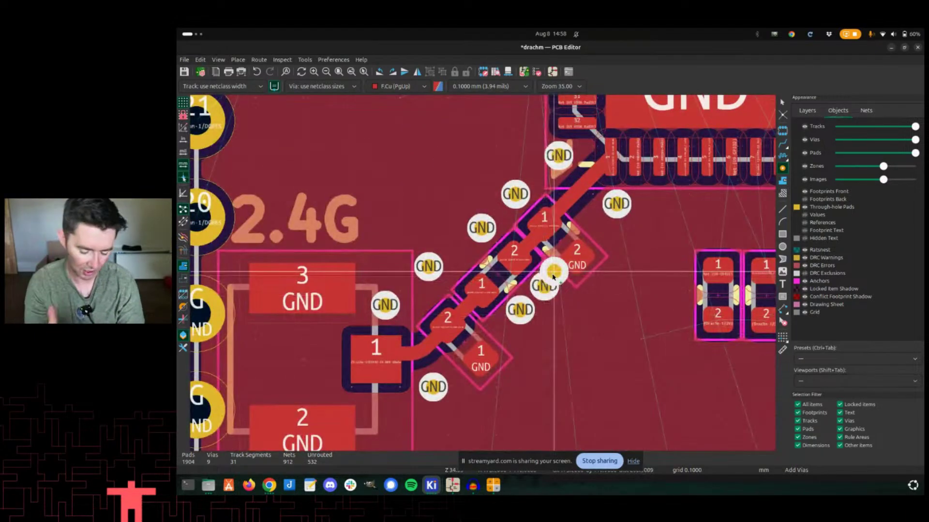
{"action": "key", "text": "F1"}
{"action": "key", "text": "Escape"}
{"action": "left_click", "coordinate": [465, 269]}
{"action": "left_click_drag", "start_coordinate": [465, 269], "coordinate": [470, 286]}
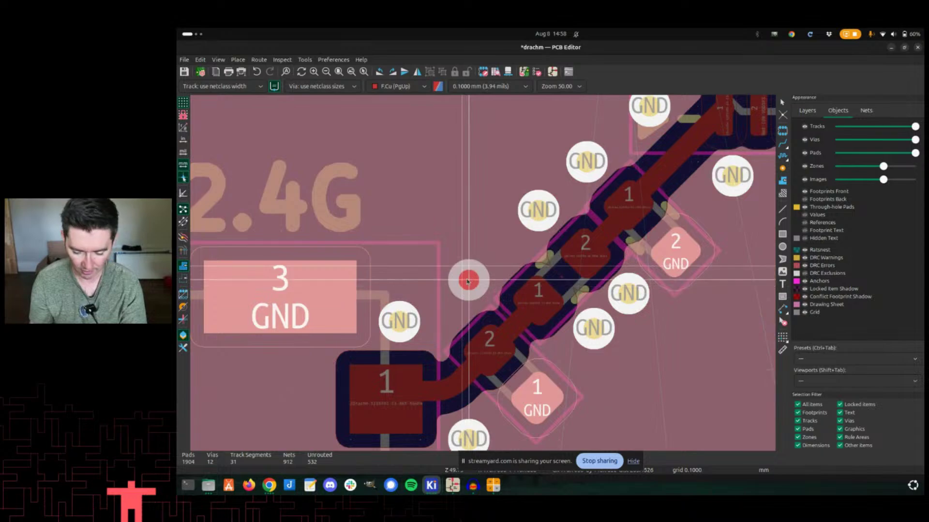
{"action": "left_click", "coordinate": [467, 281]}
Examine the 2.4G antenna section and its matching components on the Drachm-1 board in the 3D Viewer.
{"action": "scroll", "coordinate": [450, 283], "scroll_direction": "down", "scroll_amount": 5}
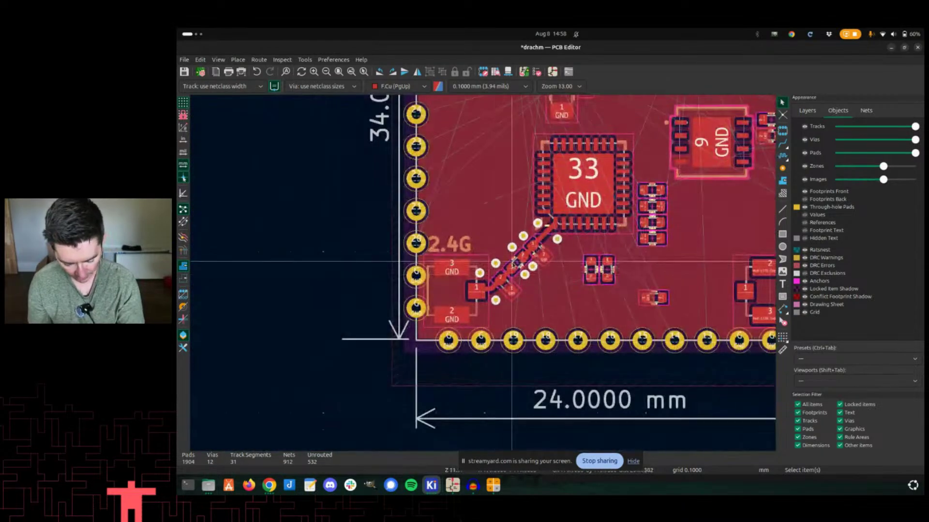
{"action": "scroll", "coordinate": [511, 261], "scroll_direction": "up", "scroll_amount": 2}
{"action": "key", "text": "alt+3"}
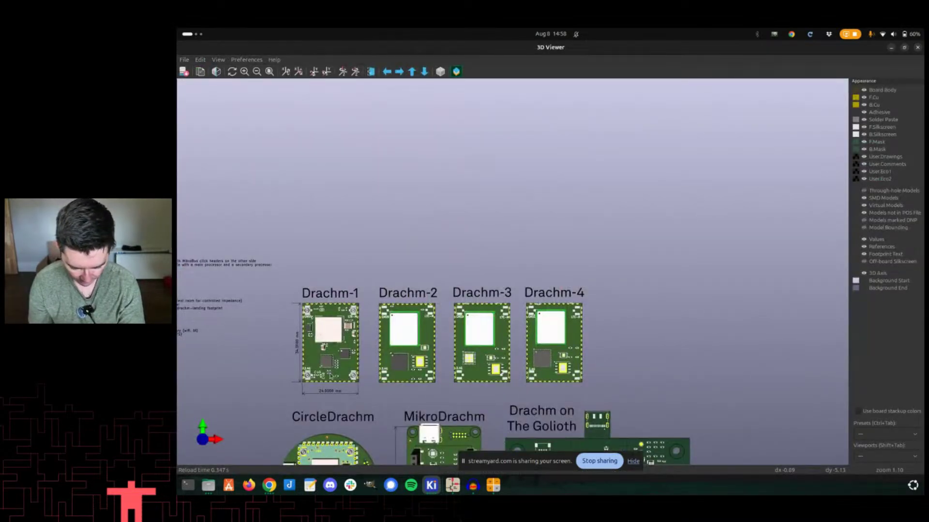
{"action": "scroll", "coordinate": [438, 245], "scroll_direction": "up", "scroll_amount": 4}
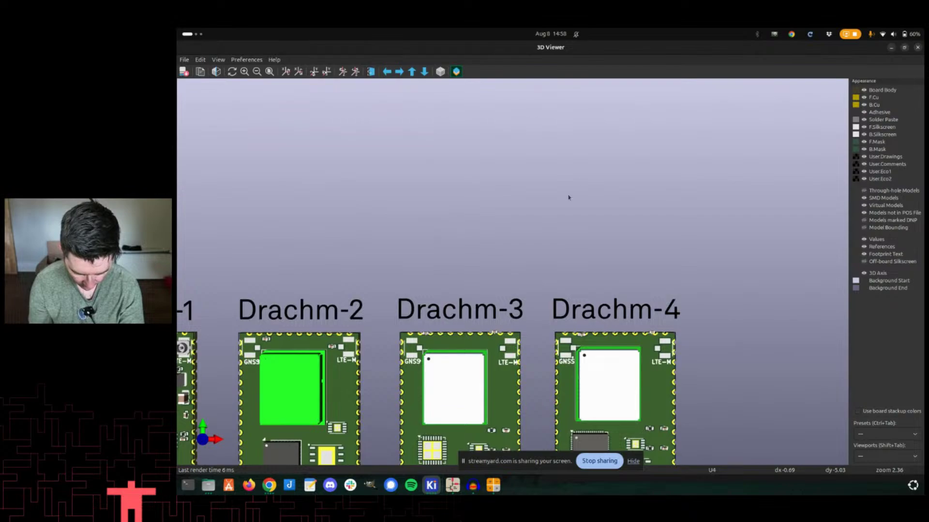
{"action": "scroll", "coordinate": [554, 214], "scroll_direction": "down", "scroll_amount": 4}
{"action": "key", "text": "alt+Tab"}
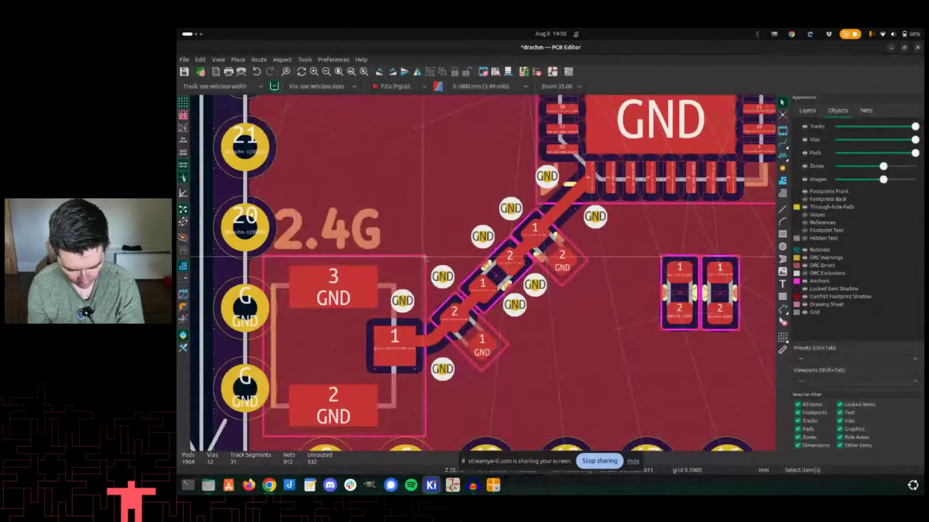
{"action": "key", "text": "alt+Tab"}
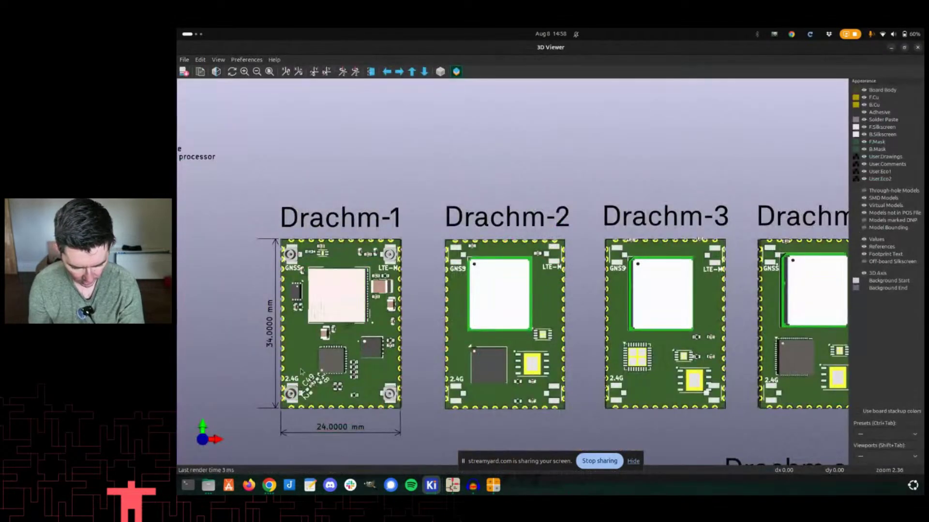
{"action": "scroll", "coordinate": [292, 394], "scroll_direction": "up", "scroll_amount": 2}
{"action": "middle_click_drag", "start_coordinate": [190, 413], "coordinate": [484, 236]}
{"action": "scroll", "coordinate": [483, 236], "scroll_direction": "up", "scroll_amount": 8}
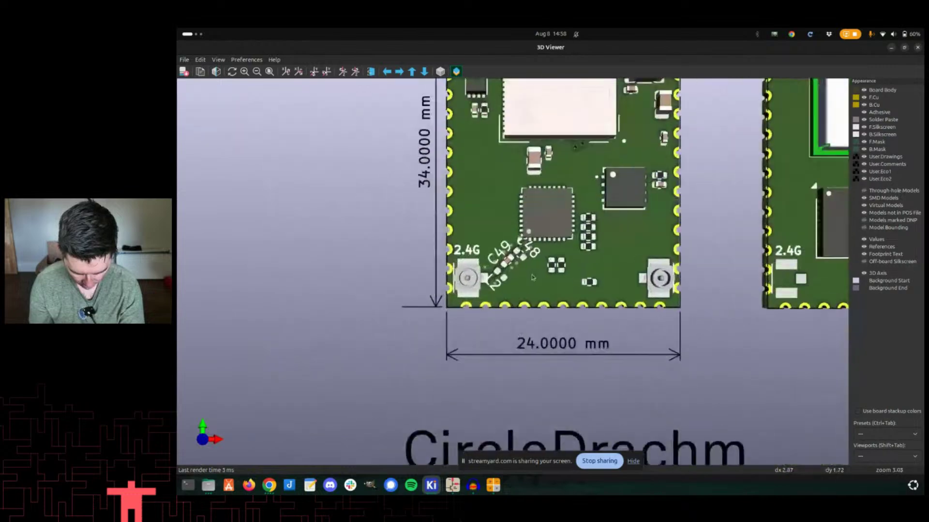
{"action": "scroll", "coordinate": [484, 236], "scroll_direction": "up", "scroll_amount": 2}
Switch to the PCB Editor, hide all footprint reference designators and values in bulk, and save the board.
{"action": "key", "text": "alt+Tab"}
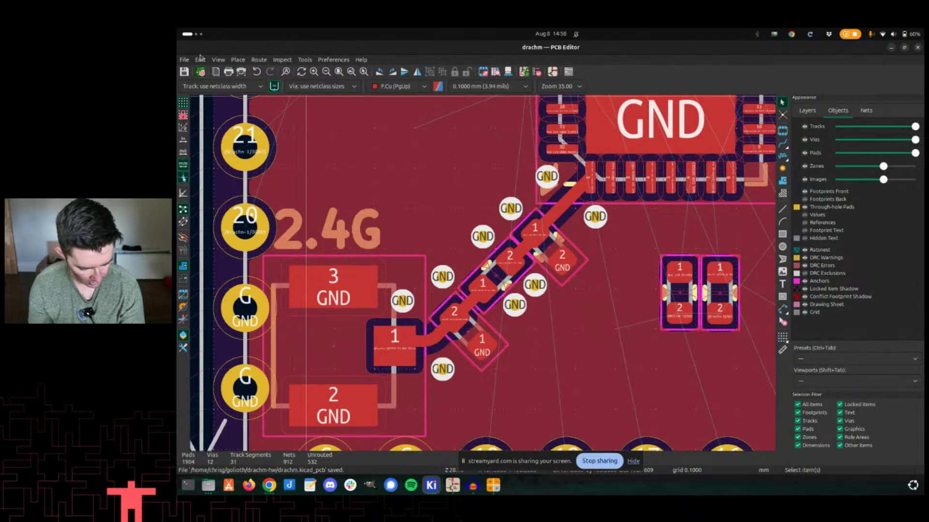
{"action": "left_click", "coordinate": [200, 59]}
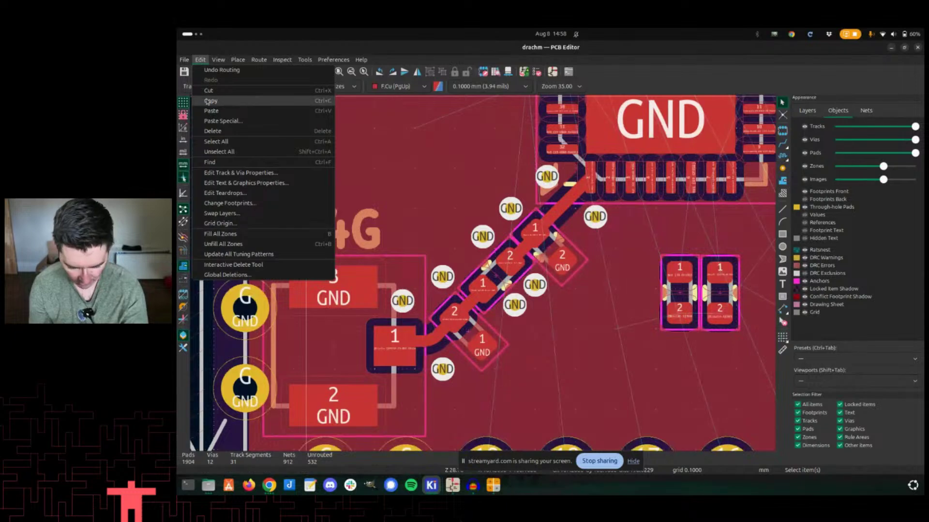
{"action": "left_click", "coordinate": [241, 182]}
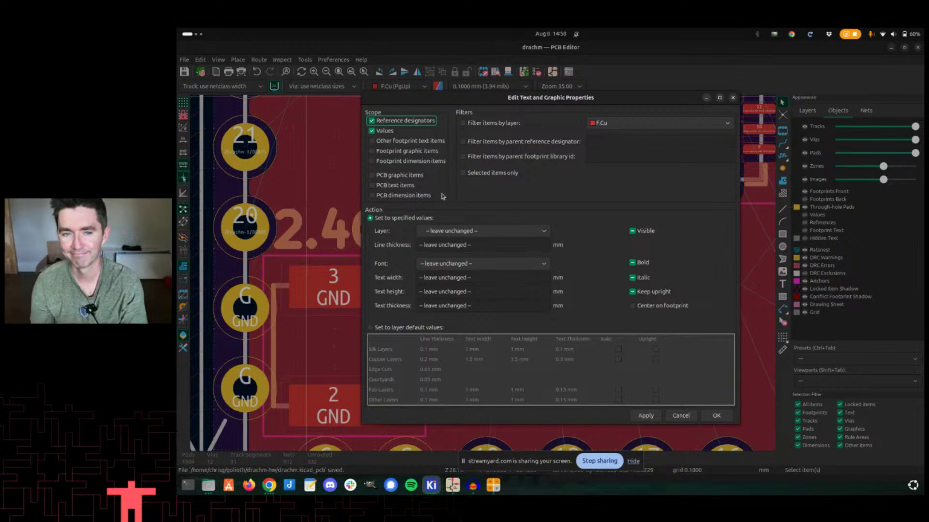
{"action": "left_click", "coordinate": [633, 232]}
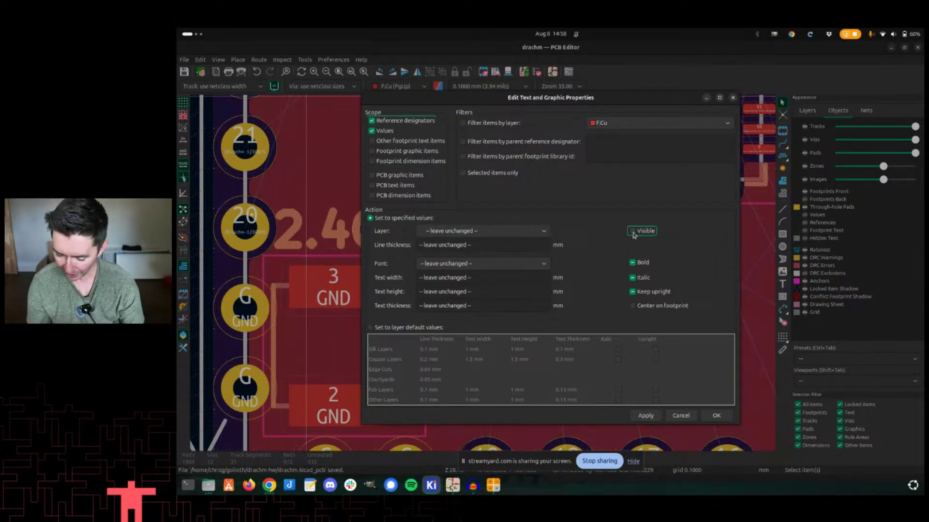
{"action": "left_click", "coordinate": [731, 416]}
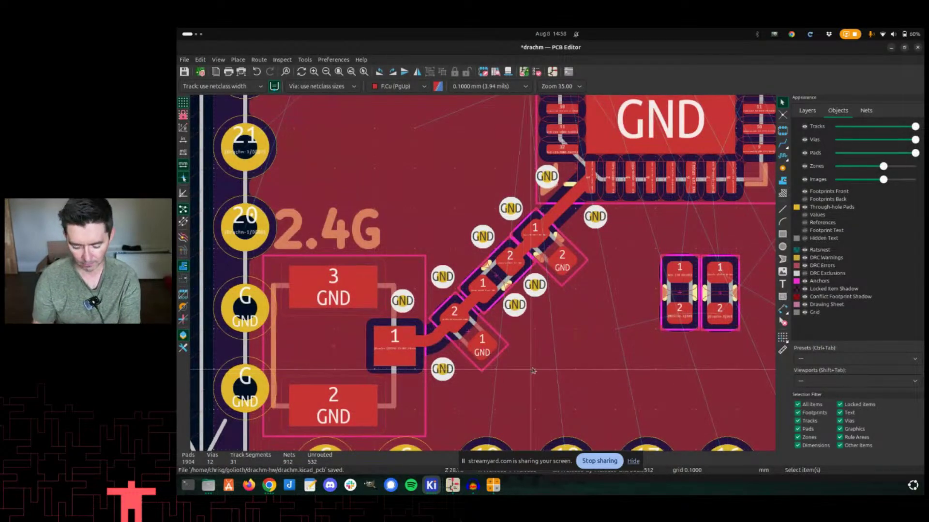
{"action": "key", "text": "ctrl+s"}
Examine the 2.4G antenna section and the surrounding Drachm-1 board in the 3D Viewer with the designators hidden.
{"action": "key", "text": "alt+3"}
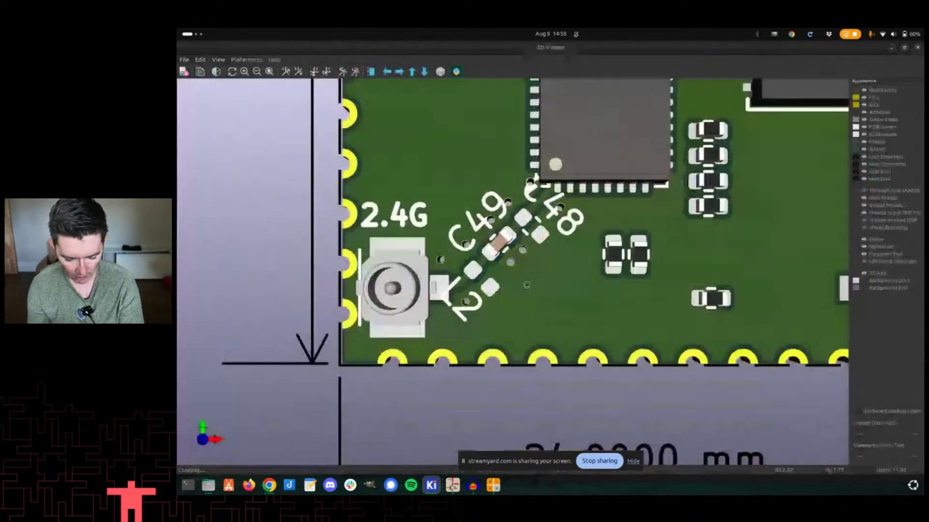
{"action": "scroll", "coordinate": [462, 267], "scroll_direction": "down", "scroll_amount": 1}
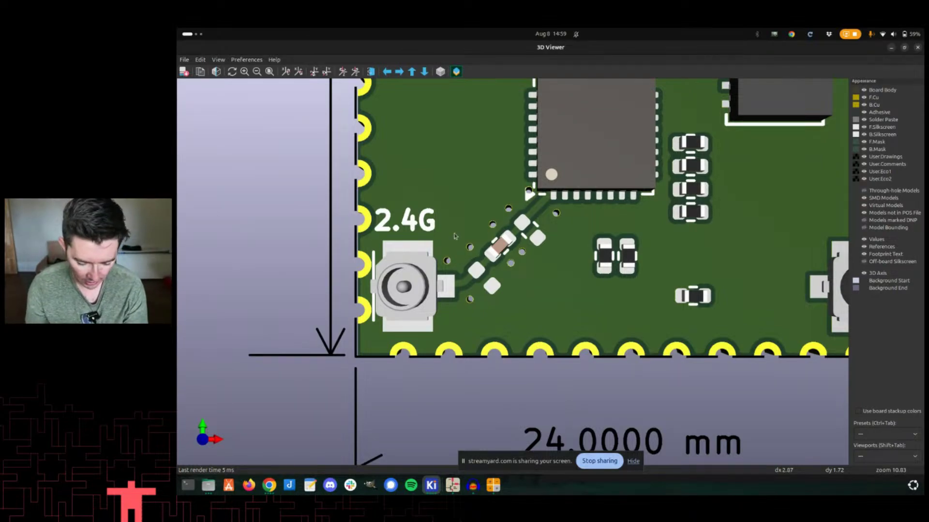
{"action": "scroll", "coordinate": [519, 229], "scroll_direction": "down", "scroll_amount": 2}
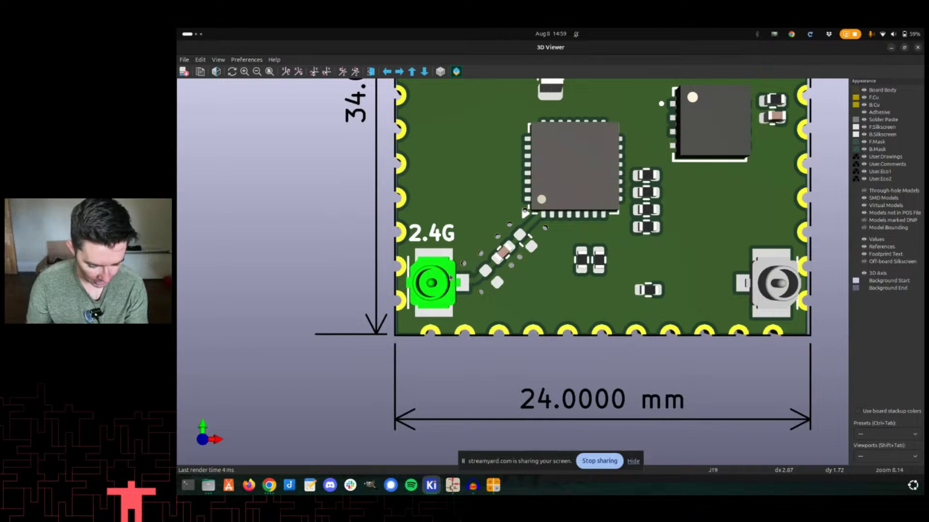
{"action": "scroll", "coordinate": [516, 267], "scroll_direction": "down", "scroll_amount": 1}
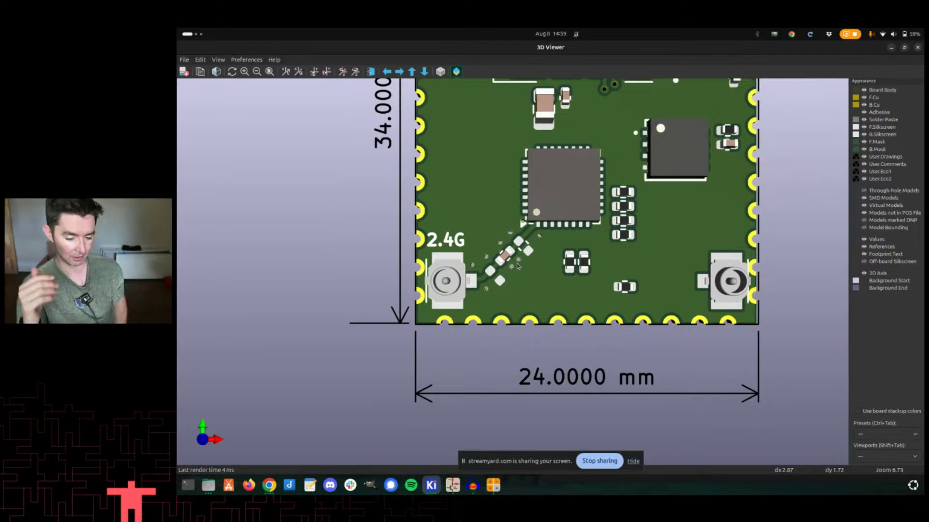
{"action": "mouse_move", "coordinate": [557, 203]}
{"action": "middle_mouse_down"}
{"action": "mouse_move", "coordinate": [536, 246]}
{"action": "mouse_move", "coordinate": [488, 304]}
{"action": "mouse_move", "coordinate": [462, 317]}
{"action": "middle_mouse_up"}
{"action": "middle_click_drag", "start_coordinate": [477, 118], "coordinate": [523, 291]}
Back in the PCB Editor, examine the net names on the LTE-M connector's pad 1 and the adjacent matching component pads on Drachm-1.
{"action": "key", "text": "alt+Tab"}
{"action": "scroll", "coordinate": [425, 278], "scroll_direction": "down", "scroll_amount": 5}
{"action": "mouse_move", "coordinate": [441, 305]}
{"action": "middle_mouse_down"}
{"action": "mouse_move", "coordinate": [449, 380]}
{"action": "mouse_move", "coordinate": [429, 398]}
{"action": "middle_mouse_up"}
{"action": "middle_click_drag", "start_coordinate": [517, 195], "coordinate": [501, 310]}
{"action": "middle_click_drag", "start_coordinate": [569, 199], "coordinate": [521, 242]}
{"action": "scroll", "coordinate": [522, 199], "scroll_direction": "up", "scroll_amount": 5}
{"action": "middle_click_drag", "start_coordinate": [424, 260], "coordinate": [486, 269]}
{"action": "scroll", "coordinate": [486, 269], "scroll_direction": "up", "scroll_amount": 4}
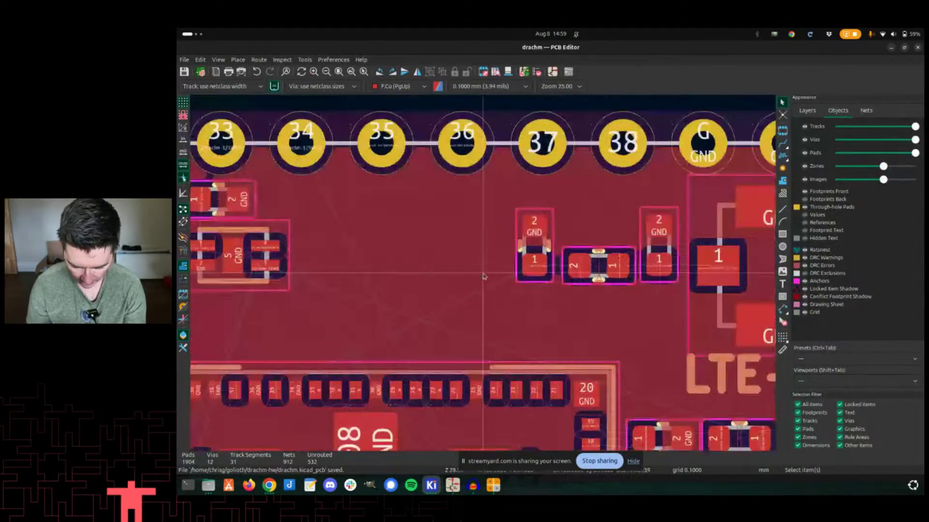
{"action": "middle_click_drag", "start_coordinate": [577, 252], "coordinate": [290, 263]}
{"action": "scroll", "coordinate": [289, 263], "scroll_direction": "down", "scroll_amount": 1}
{"action": "left_click", "coordinate": [554, 270]}
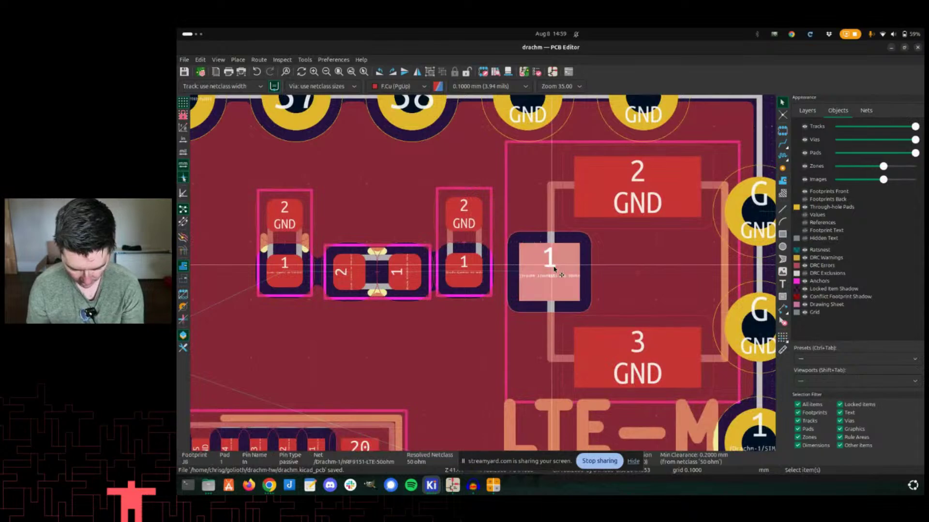
{"action": "scroll", "coordinate": [554, 269], "scroll_direction": "up", "scroll_amount": 8}
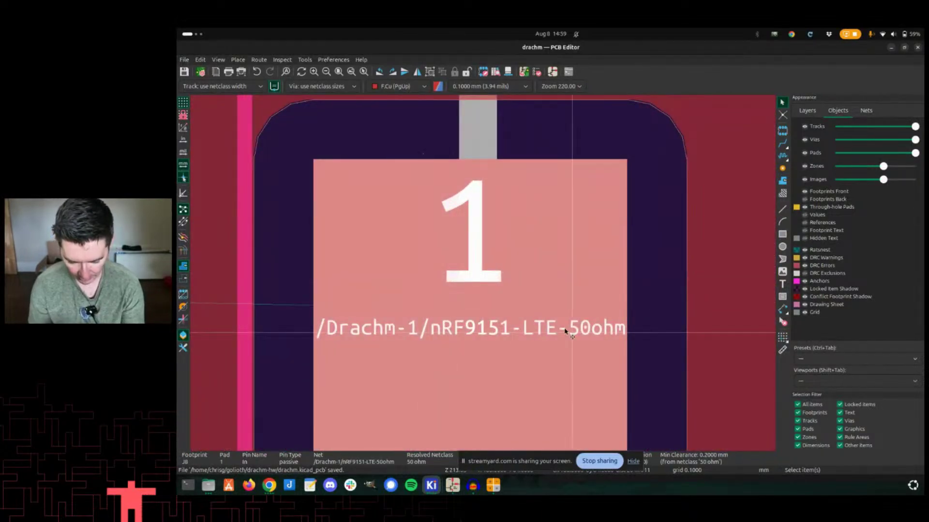
{"action": "middle_click_drag", "start_coordinate": [575, 363], "coordinate": [485, 276]}
{"action": "scroll", "coordinate": [485, 276], "scroll_direction": "down", "scroll_amount": 5}
{"action": "middle_click_drag", "start_coordinate": [322, 284], "coordinate": [556, 243]}
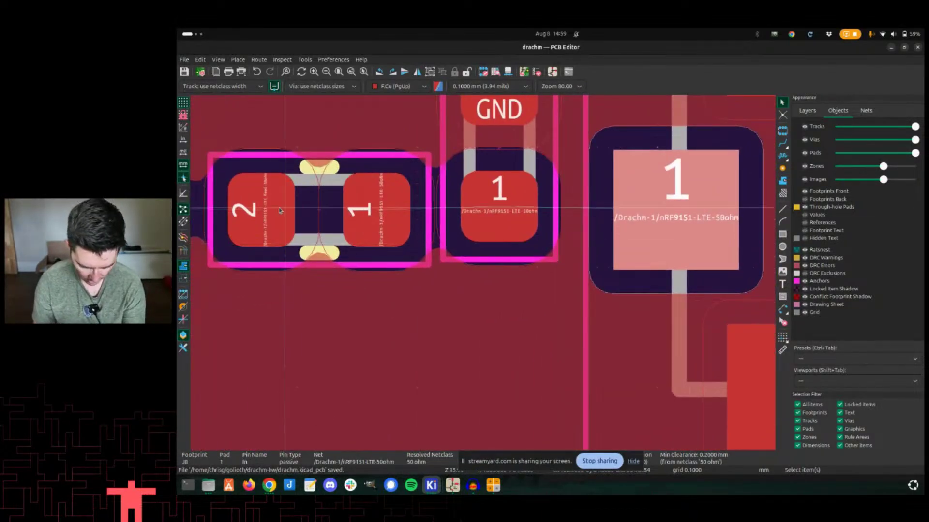
{"action": "scroll", "coordinate": [261, 209], "scroll_direction": "up", "scroll_amount": 3}
{"action": "scroll", "coordinate": [454, 276], "scroll_direction": "down", "scroll_amount": 4}
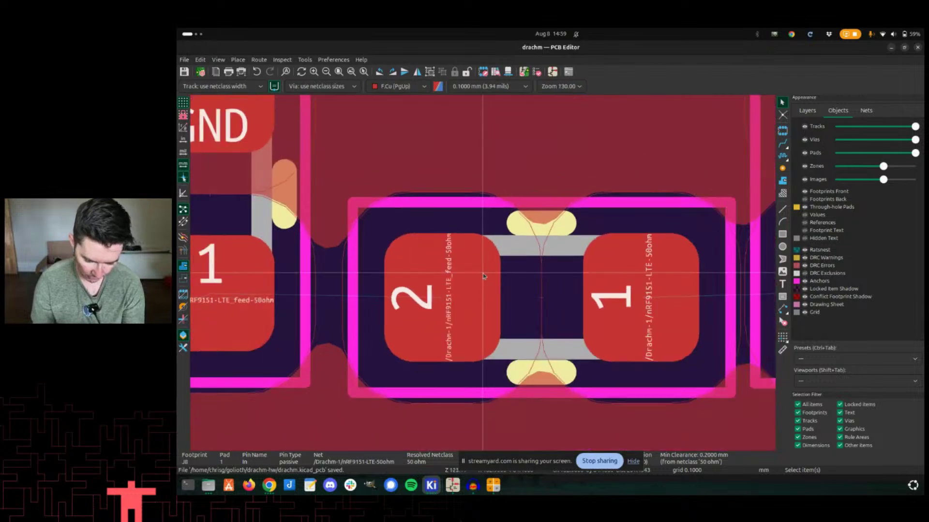
{"action": "middle_click_drag", "start_coordinate": [427, 379], "coordinate": [482, 301]}
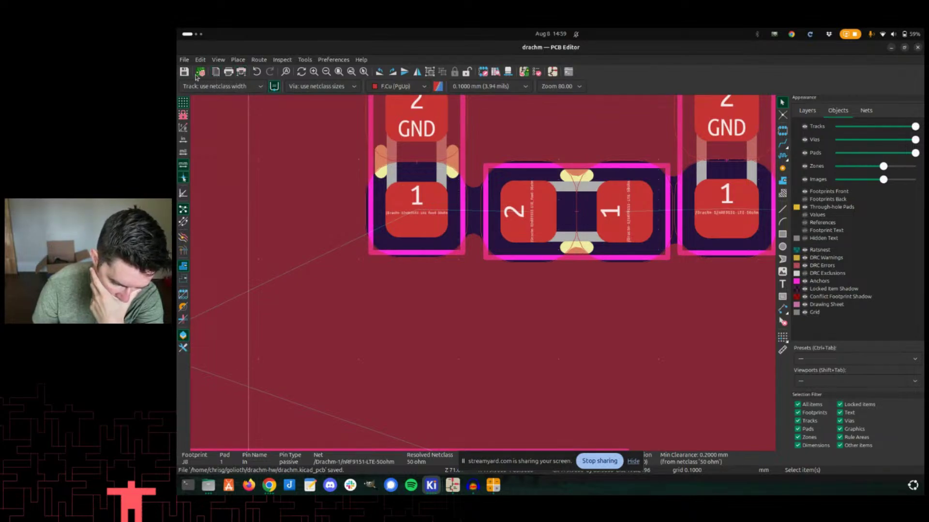
Switch to the Schematic Editor and rename the net label between the nRF9151 ANT pin and C12 to nRF9151-LTE_FEED-50ohm.
{"action": "key", "text": "alt+Tab"}
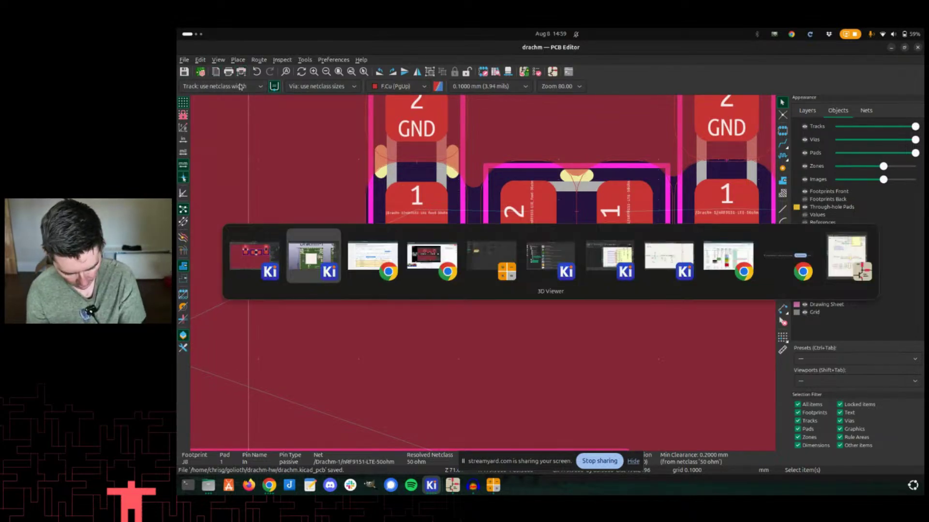
{"action": "key", "text": "alt+Tab"}
{"action": "key", "text": "alt+Tab"}
{"action": "key", "text": "alt+Tab"}
{"action": "key", "text": "alt+Tab"}
{"action": "key", "text": "alt+Tab"}
{"action": "key", "text": "alt+Tab"}
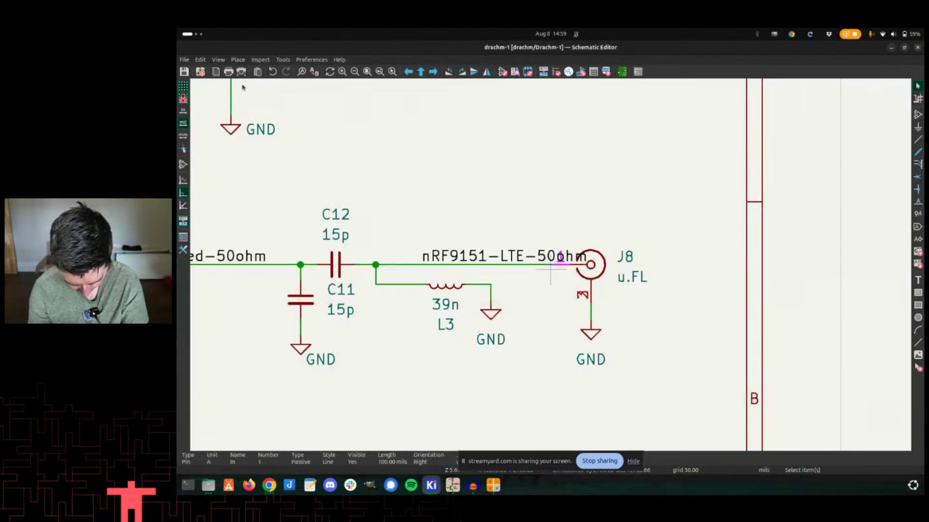
{"action": "scroll", "coordinate": [467, 262], "scroll_direction": "up", "scroll_amount": 1}
{"action": "middle_click_drag", "start_coordinate": [218, 271], "coordinate": [393, 254]}
{"action": "double_click", "coordinate": [342, 247]}
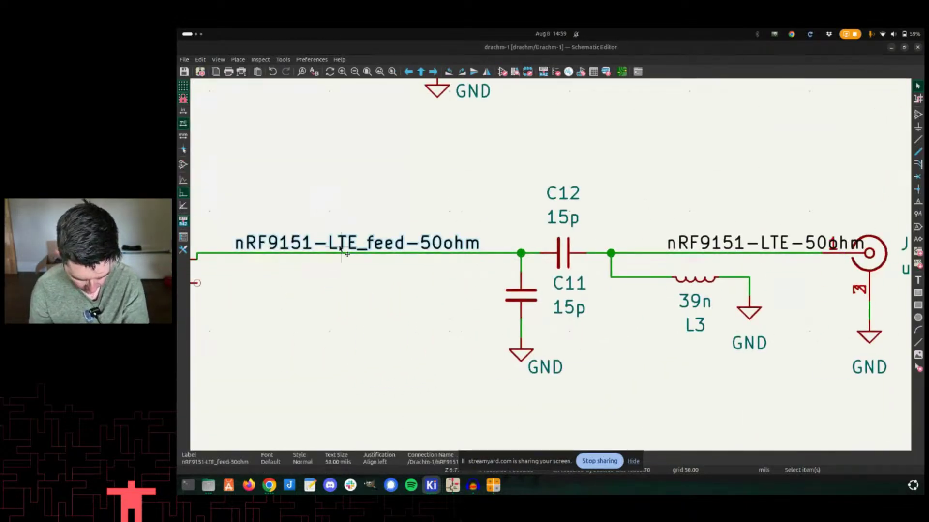
{"action": "double_click", "coordinate": [432, 201]}
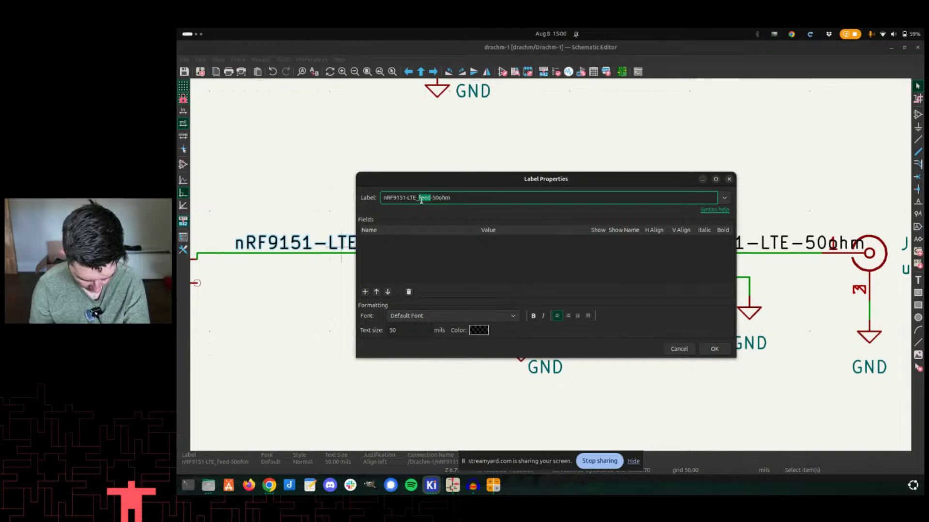
{"action": "type", "text": "FEED-"}
{"action": "key", "text": "Return"}
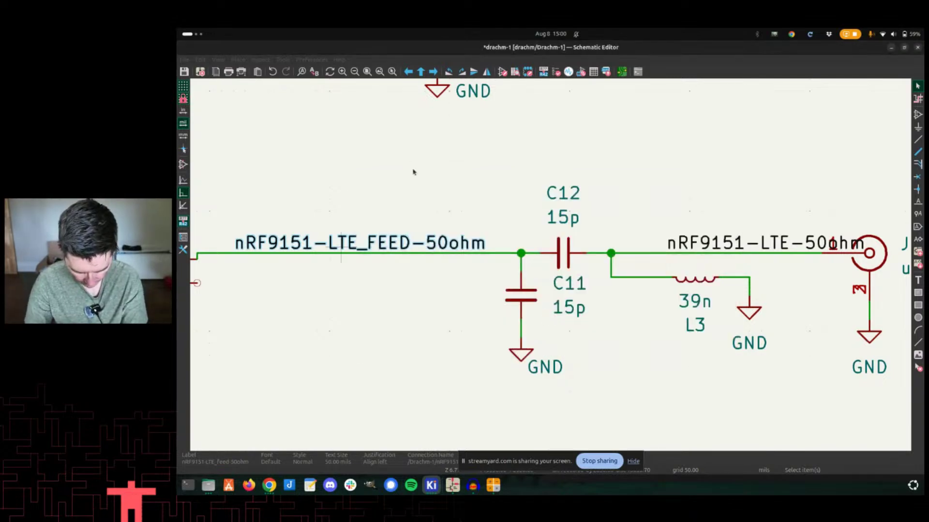
Rename the net label between C12 and connector J8 to nRF9151-LTE_ANT-50ohm.
{"action": "double_click", "coordinate": [748, 249]}
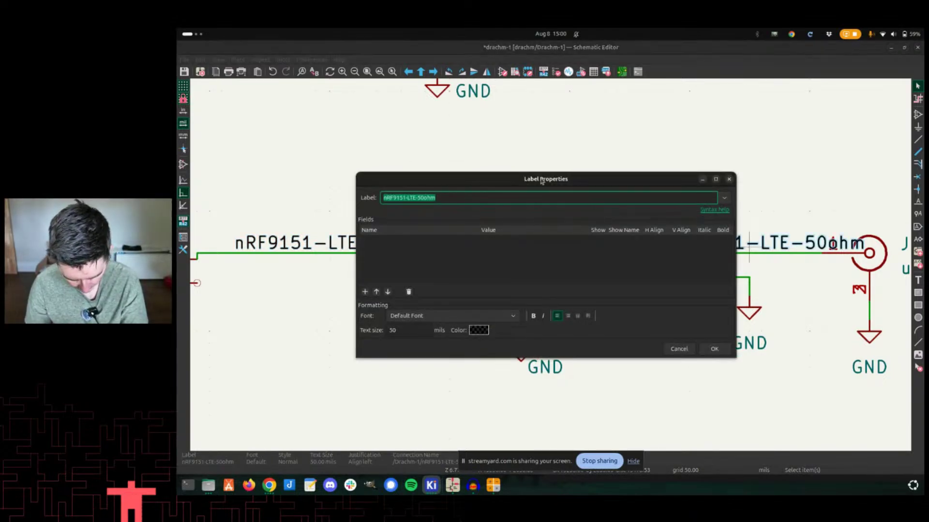
{"action": "left_click", "coordinate": [418, 191]}
{"action": "type", "text": "_"}
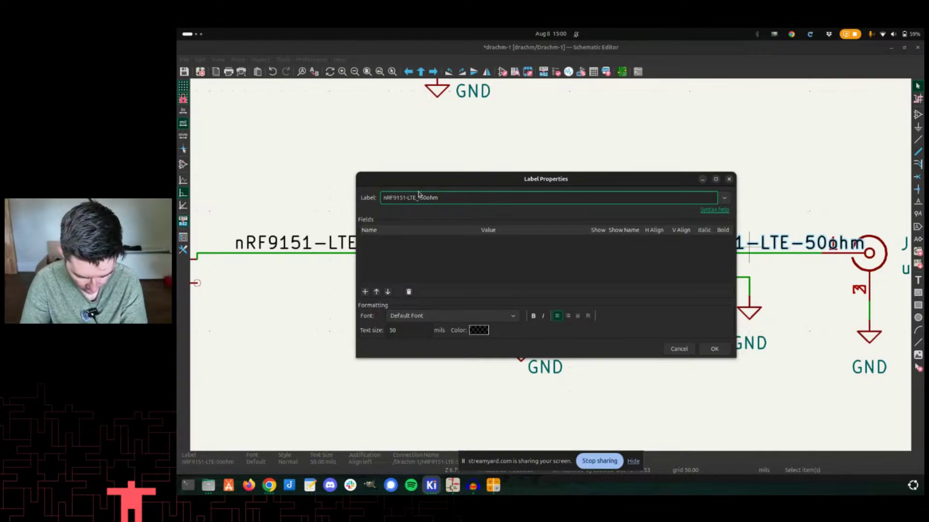
{"action": "type", "text": "ANT"}
{"action": "key", "text": "Return"}
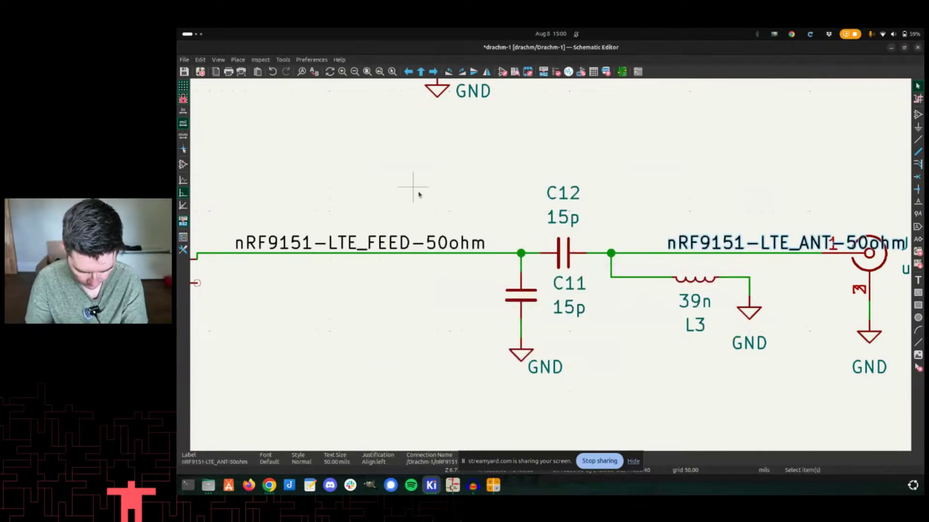
Shift connector J8 and its GND symbol to the right, clear of the LTE_ANT label, and save the schematic.
{"action": "scroll", "coordinate": [523, 236], "scroll_direction": "down", "scroll_amount": 2}
{"action": "scroll", "coordinate": [690, 265], "scroll_direction": "up", "scroll_amount": 1}
{"action": "scroll", "coordinate": [451, 272], "scroll_direction": "down", "scroll_amount": 2}
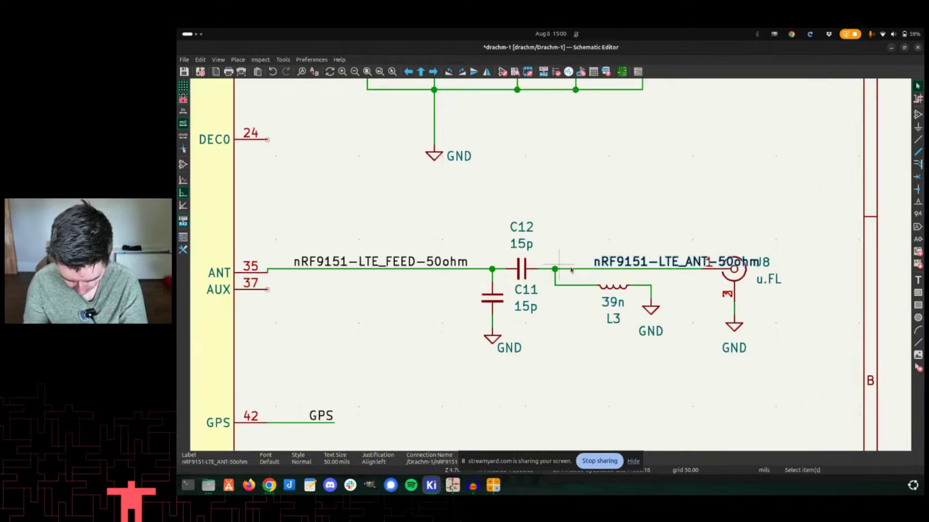
{"action": "scroll", "coordinate": [557, 267], "scroll_direction": "up", "scroll_amount": 2}
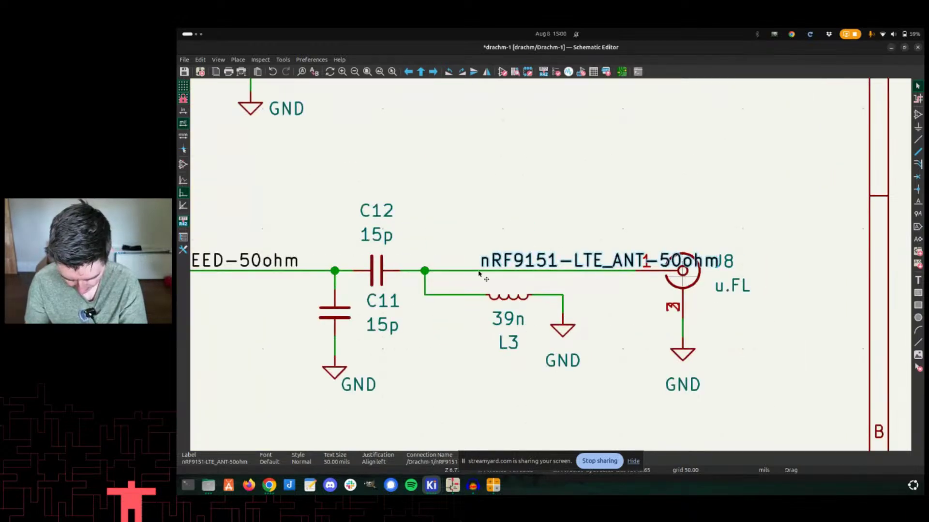
{"action": "left_click_drag", "start_coordinate": [613, 224], "coordinate": [779, 386]}
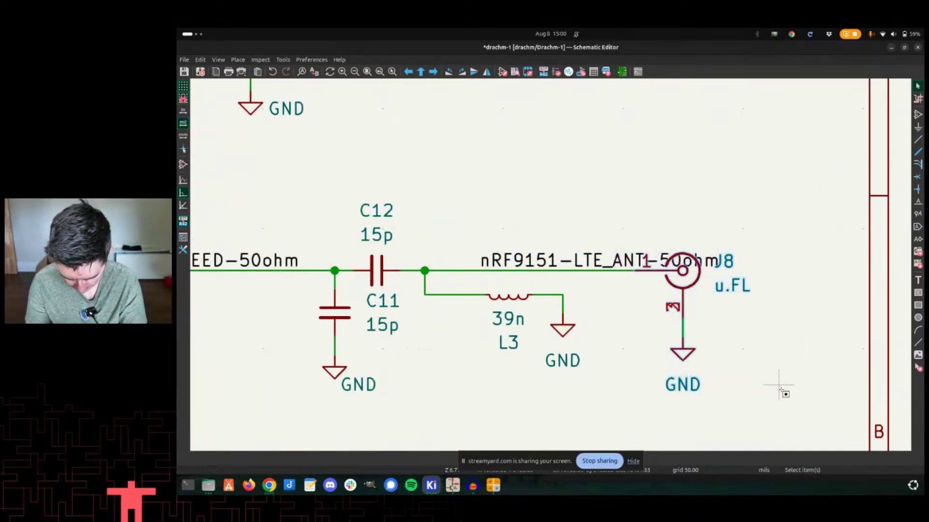
{"action": "left_click_drag", "start_coordinate": [662, 315], "coordinate": [797, 319]}
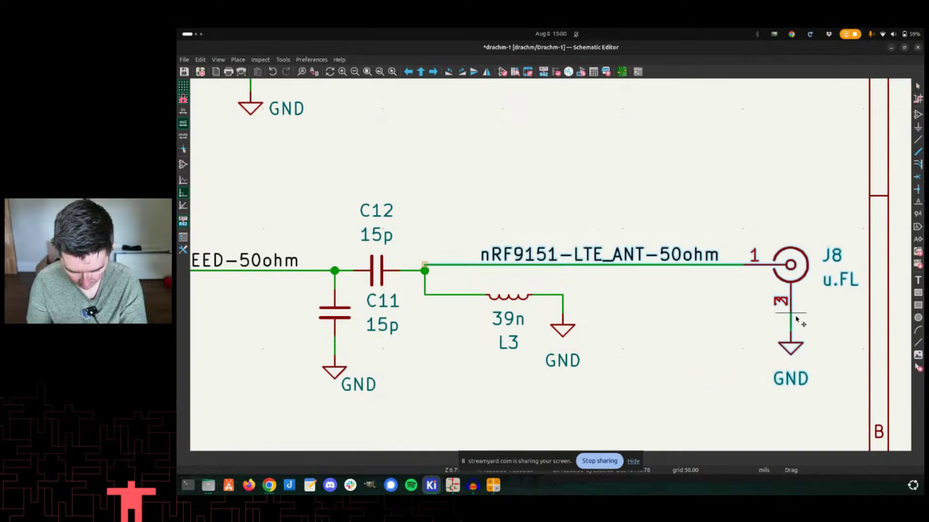
{"action": "scroll", "coordinate": [725, 311], "scroll_direction": "down", "scroll_amount": 5}
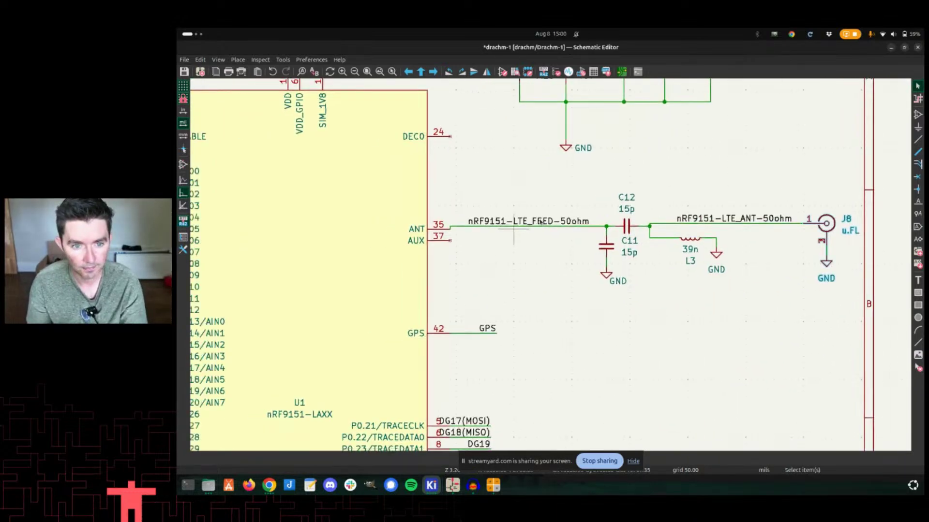
{"action": "middle_click_drag", "start_coordinate": [514, 229], "coordinate": [600, 195]}
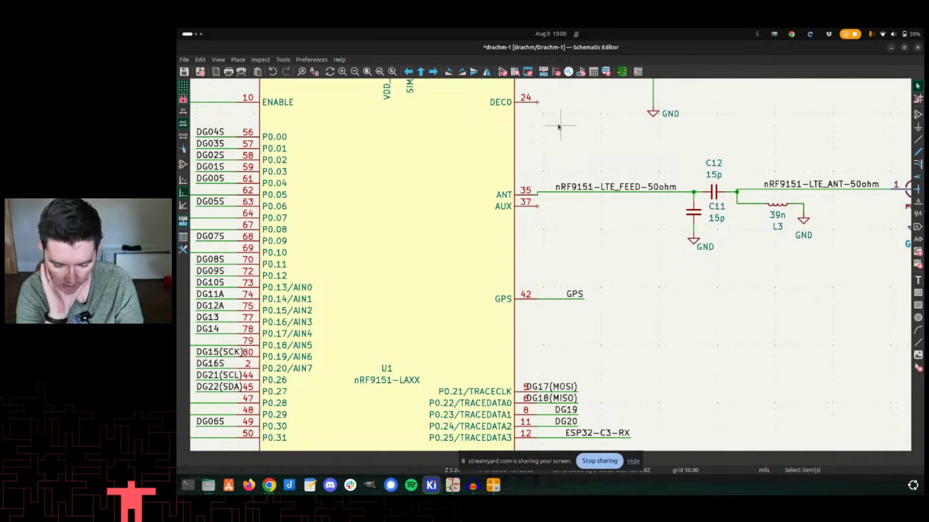
{"action": "key", "text": "ctrl+s"}
{"action": "scroll", "coordinate": [548, 265], "scroll_direction": "down", "scroll_amount": 3}
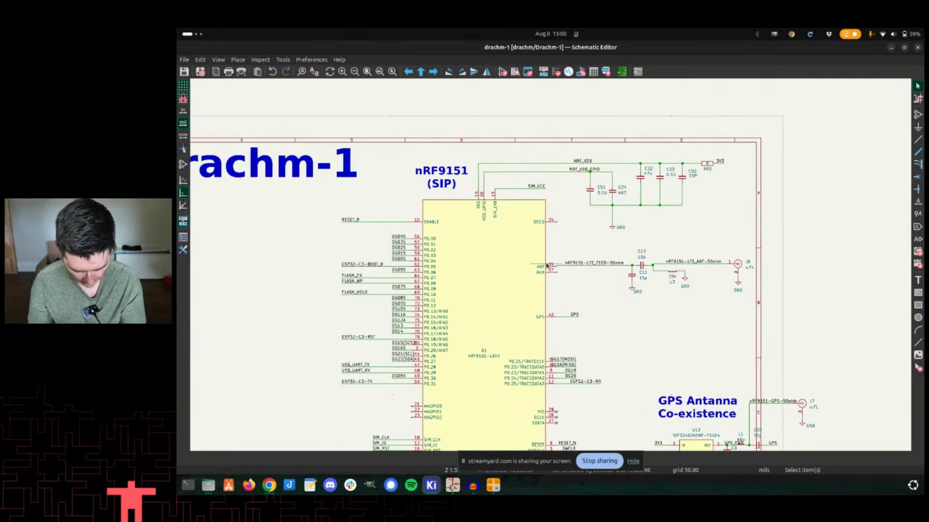
Return to the PCB Editor and update the board from the schematic to bring in the renamed LTE nets.
{"action": "key", "text": "alt+Tab"}
{"action": "middle_click_drag", "start_coordinate": [348, 419], "coordinate": [299, 251]}
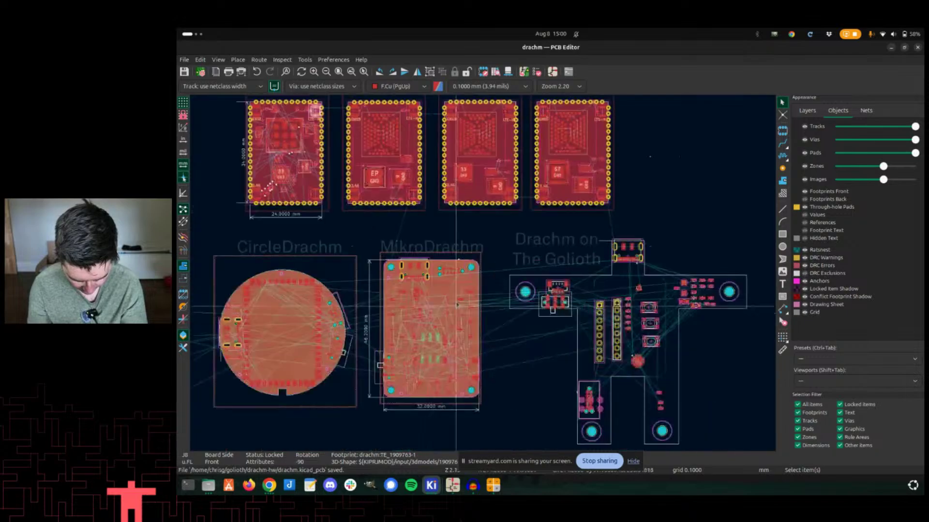
{"action": "scroll", "coordinate": [300, 251], "scroll_direction": "up", "scroll_amount": 5}
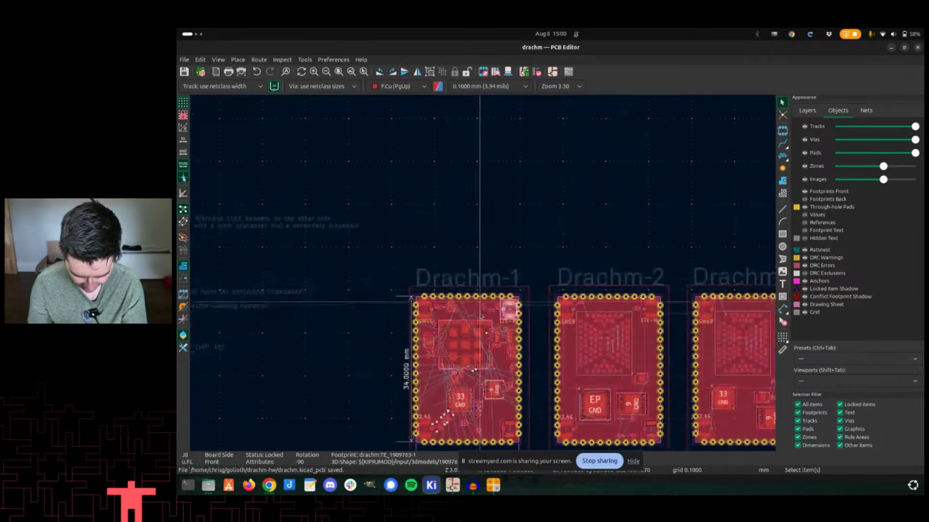
{"action": "scroll", "coordinate": [498, 235], "scroll_direction": "up", "scroll_amount": 3}
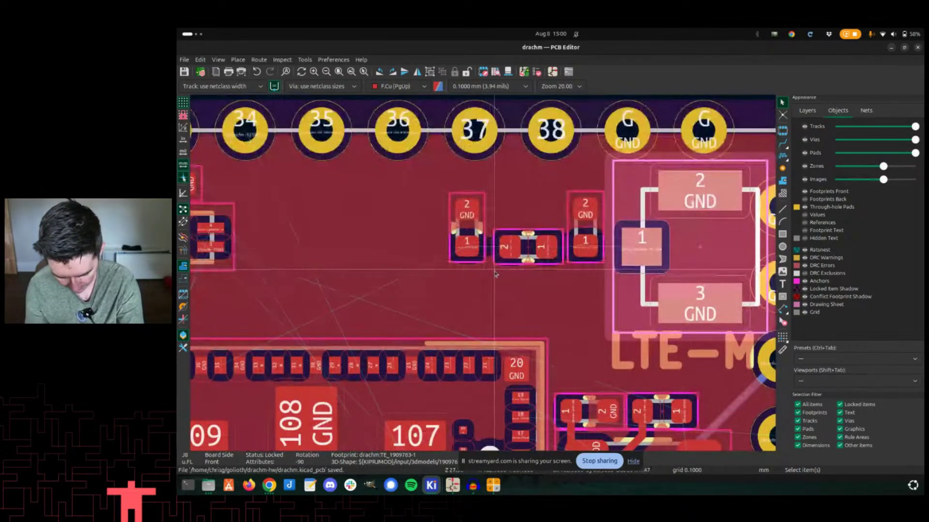
{"action": "key", "text": "F8"}
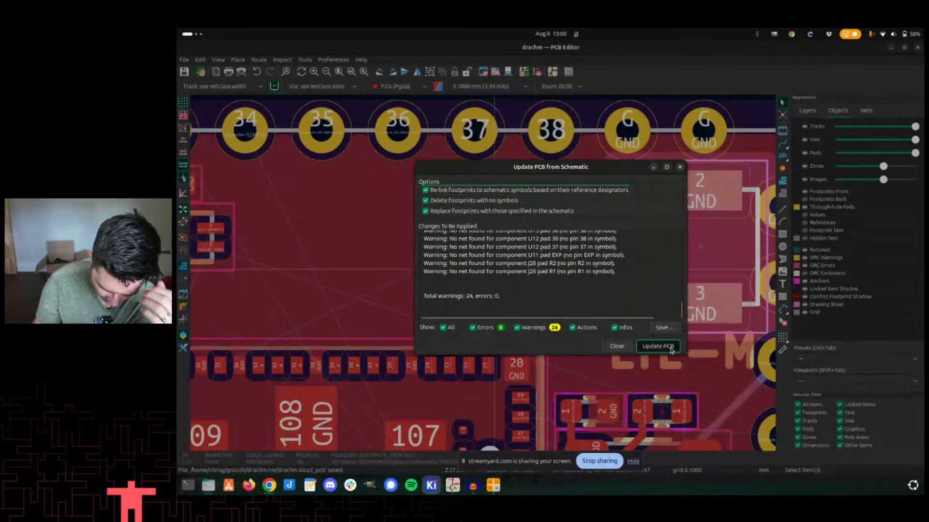
{"action": "left_click", "coordinate": [657, 346]}
{"action": "left_click", "coordinate": [610, 346]}
Route the LTE_ANT track from J8 pad 1 through the shunt pad to C12 pad 1, and connect C12 pad 2 to the adjacent shunt component's pad 1.
{"action": "scroll", "coordinate": [506, 274], "scroll_direction": "up", "scroll_amount": 3}
{"action": "key", "text": "x"}
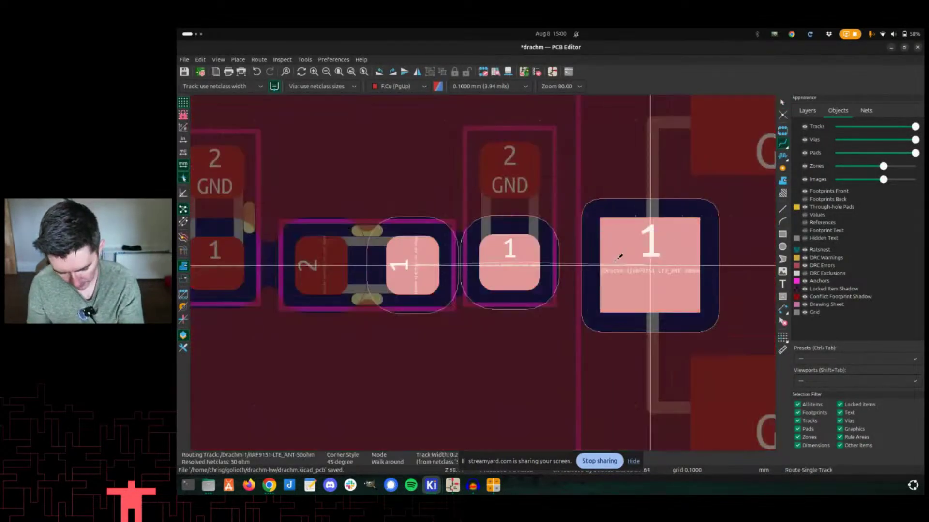
{"action": "left_click", "coordinate": [412, 265]}
{"action": "middle_click_drag", "start_coordinate": [323, 282], "coordinate": [510, 262]}
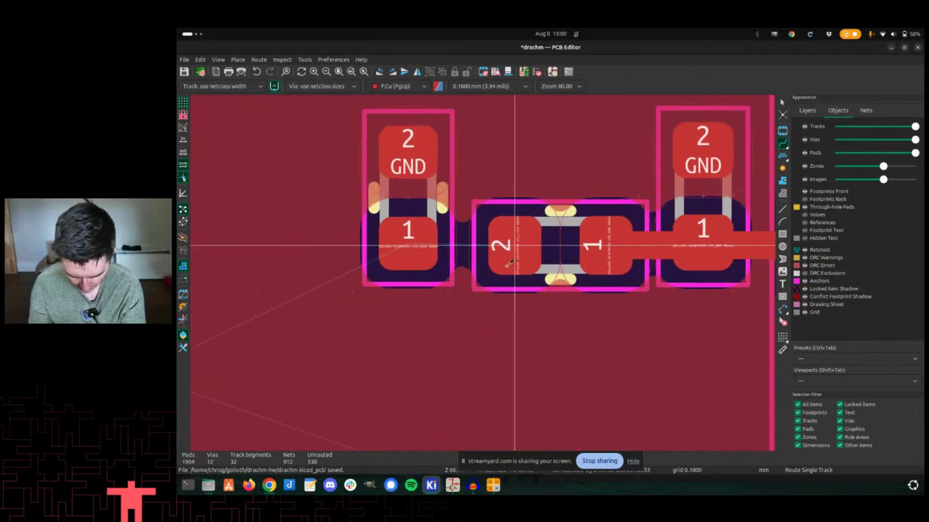
{"action": "left_click", "coordinate": [508, 245]}
{"action": "left_click", "coordinate": [401, 245]}
{"action": "scroll", "coordinate": [401, 246], "scroll_direction": "down", "scroll_amount": 12}
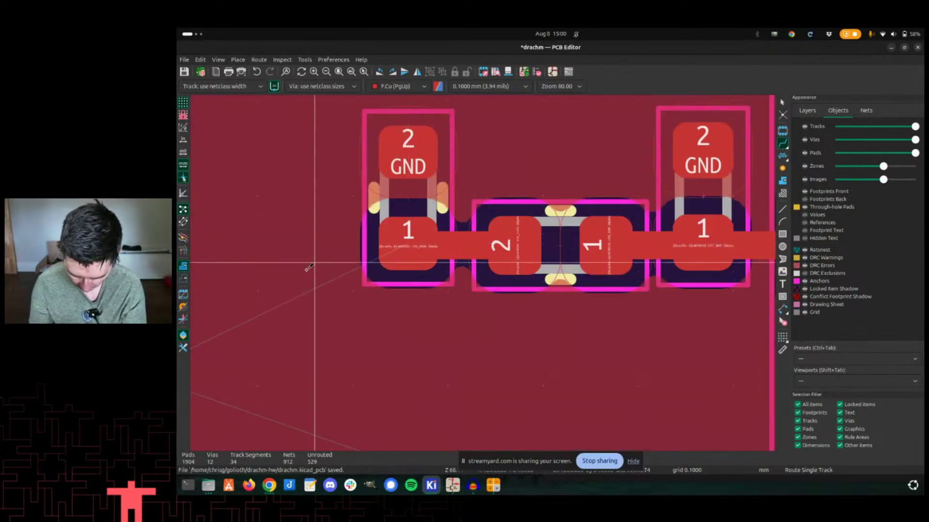
Refill the copper zones and route the LTE_FEED track from the shunt component's pad 1 to nRF9151 pad 35.
{"action": "scroll", "coordinate": [483, 271], "scroll_direction": "up", "scroll_amount": 8}
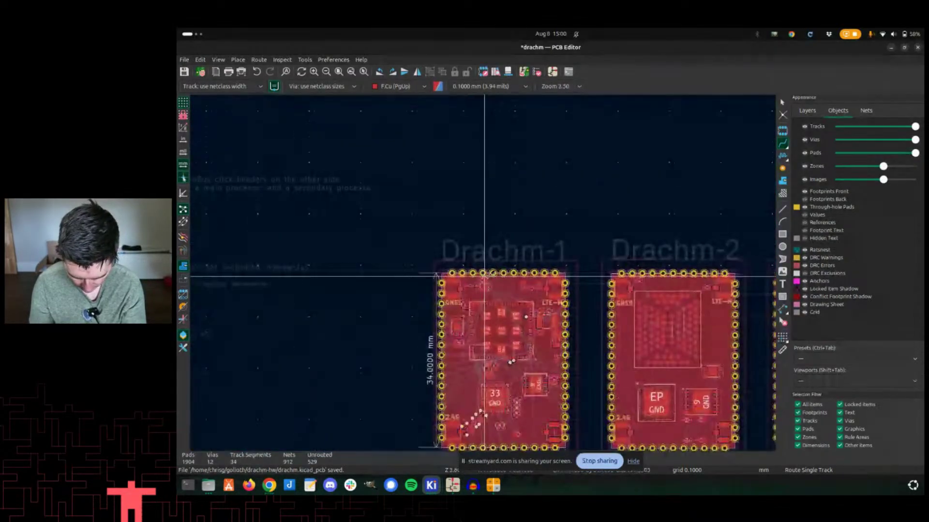
{"action": "key", "text": "b"}
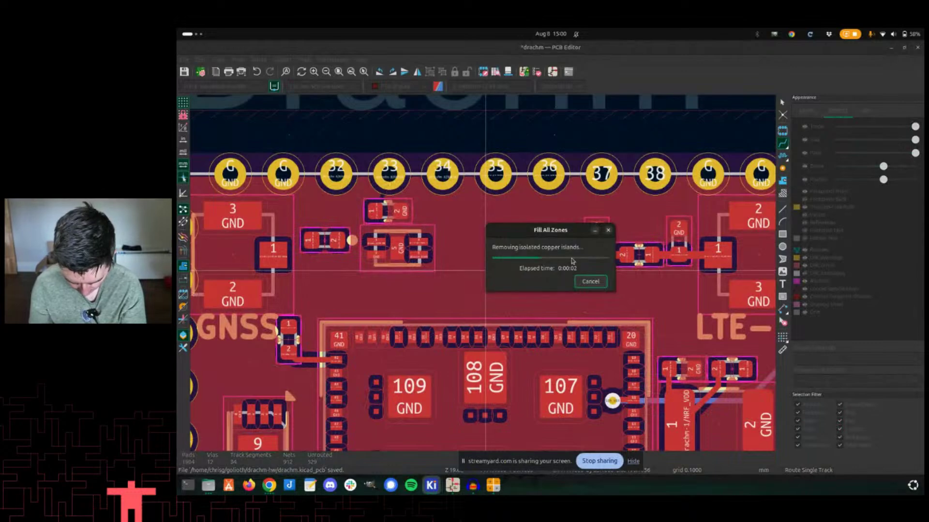
{"action": "scroll", "coordinate": [687, 237], "scroll_direction": "up", "scroll_amount": 2}
{"action": "left_click", "coordinate": [530, 269]}
{"action": "middle_click_drag", "start_coordinate": [272, 335], "coordinate": [451, 266]}
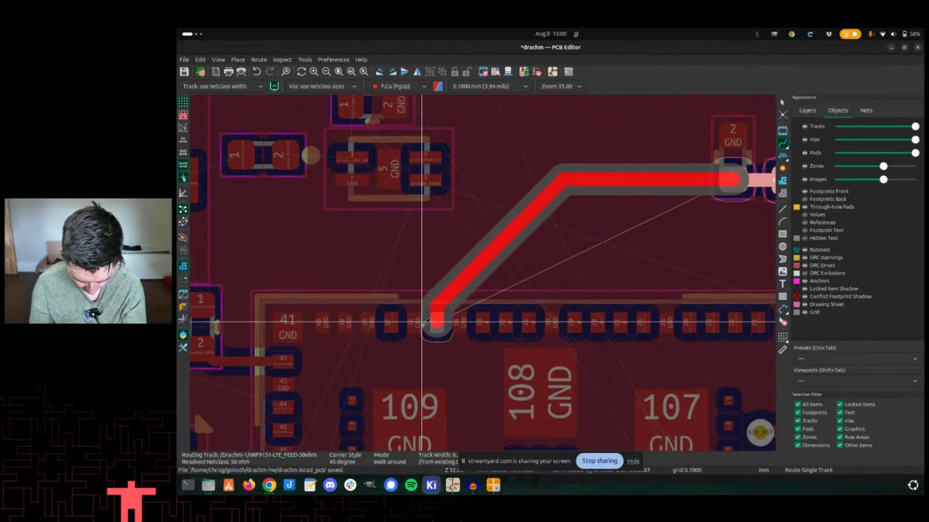
{"action": "left_click", "coordinate": [436, 322]}
{"action": "left_click", "coordinate": [436, 321]}
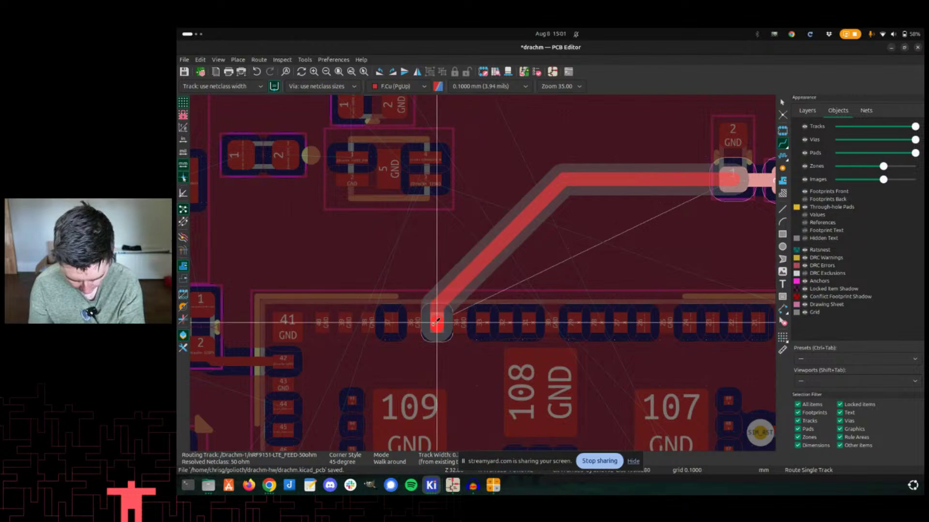
{"action": "key", "text": "Escape"}
Shift the LTE_FEED diagonal segment away from nRF9151 pad 35 so the track enters the pad straight, and refill the zones.
{"action": "scroll", "coordinate": [440, 292], "scroll_direction": "up", "scroll_amount": 2}
{"action": "key", "text": "b"}
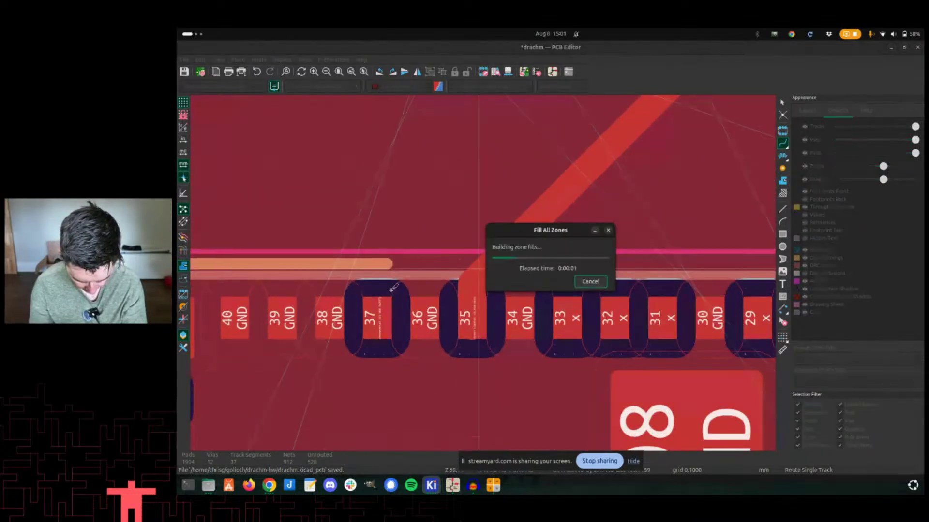
{"action": "scroll", "coordinate": [519, 318], "scroll_direction": "down", "scroll_amount": 2}
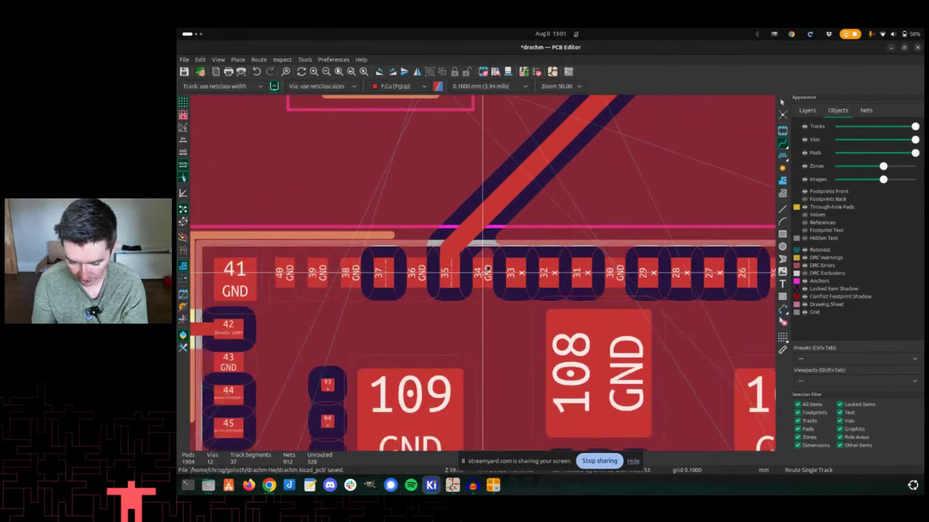
{"action": "scroll", "coordinate": [482, 273], "scroll_direction": "up", "scroll_amount": 2}
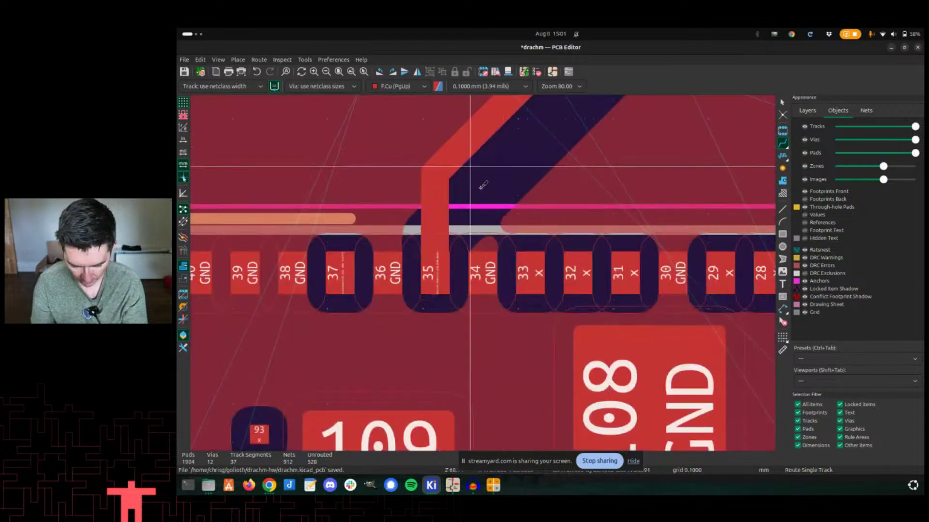
{"action": "middle_click_drag", "start_coordinate": [472, 206], "coordinate": [518, 349]}
{"action": "scroll", "coordinate": [519, 344], "scroll_direction": "down", "scroll_amount": 1}
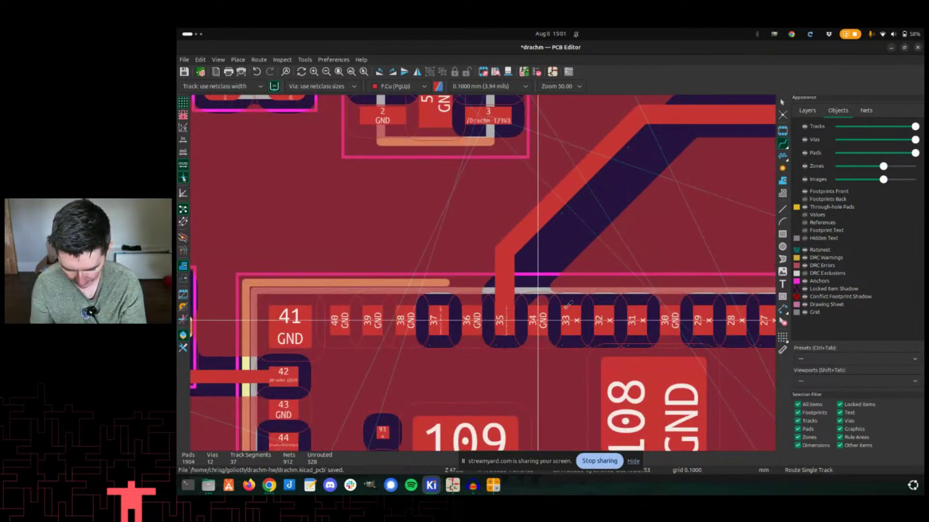
{"action": "key", "text": "b"}
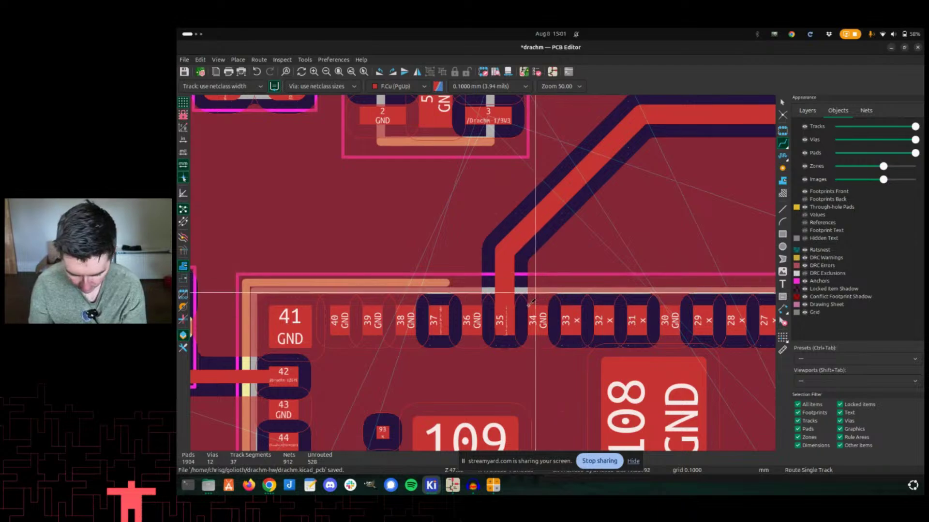
Check the track properties of the diagonal LTE_FEED segment.
{"action": "middle_click_drag", "start_coordinate": [541, 232], "coordinate": [500, 286]}
{"action": "key", "text": "Escape"}
{"action": "left_click", "coordinate": [520, 254]}
{"action": "key", "text": "e"}
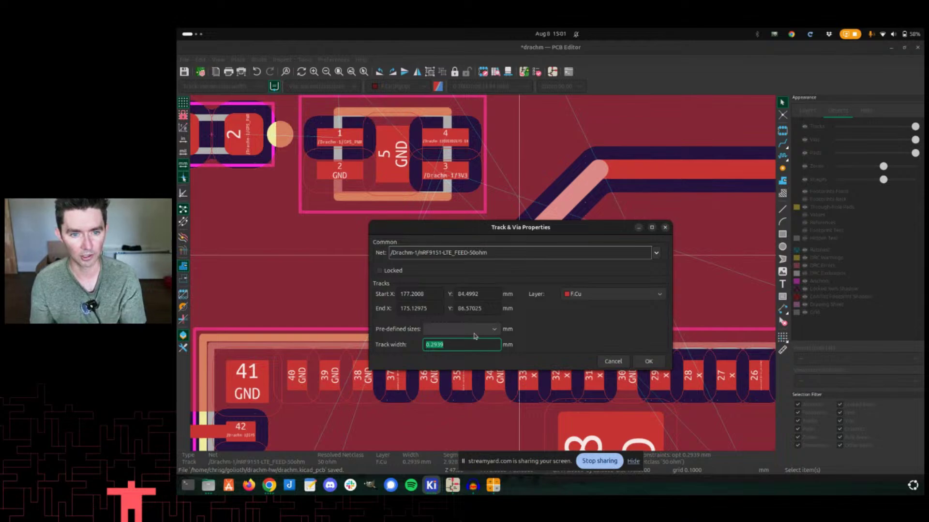
{"action": "key", "text": "Escape"}
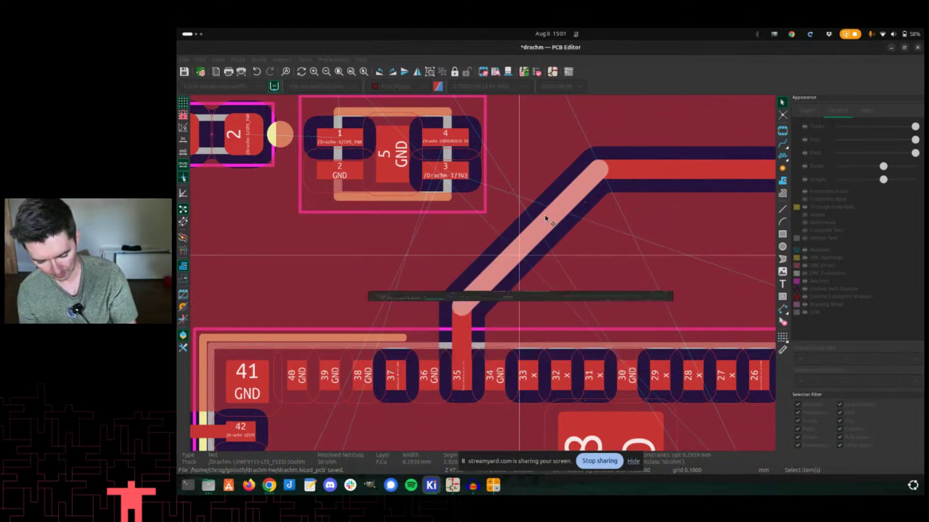
Try to fillet the entire LTE_FEED track between pad 35 and the shunt component with a 2 mm radius.
{"action": "scroll", "coordinate": [544, 217], "scroll_direction": "down", "scroll_amount": 3}
{"action": "left_click", "coordinate": [475, 253]}
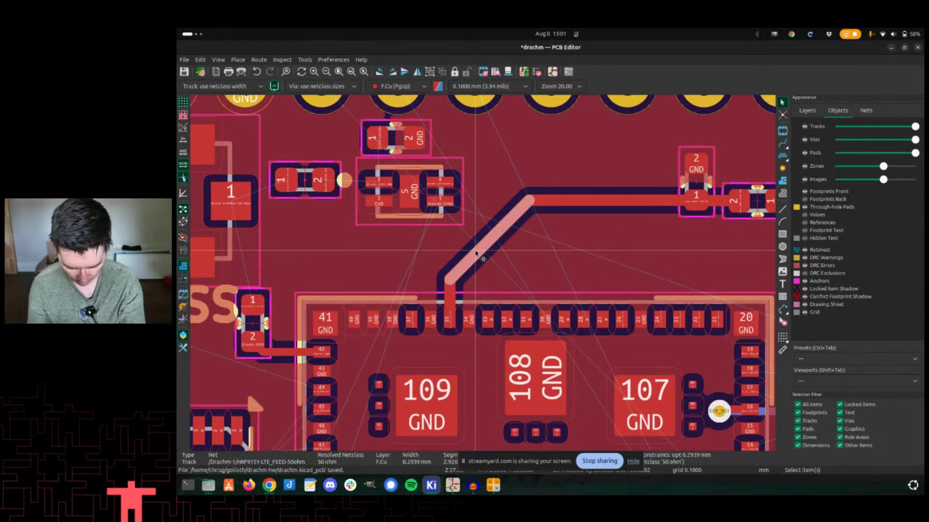
{"action": "key", "text": "u"}
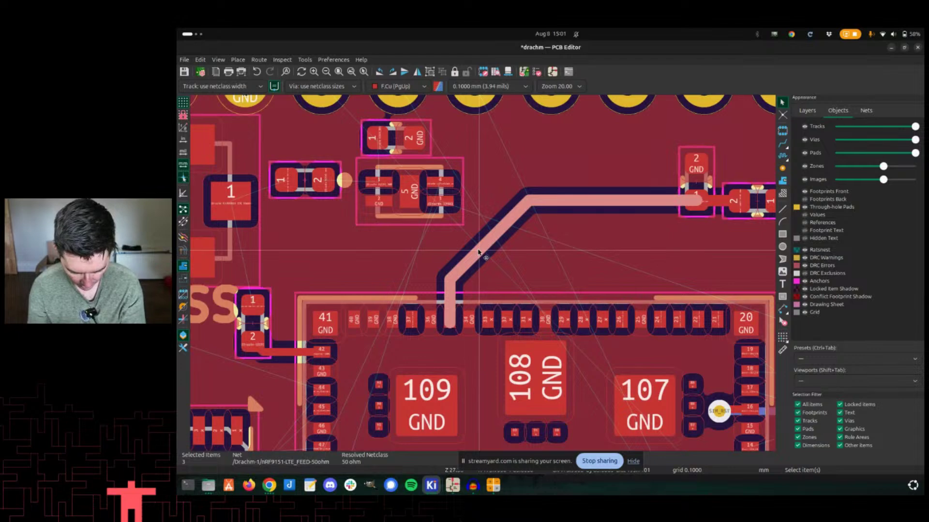
{"action": "right_click", "coordinate": [478, 252]}
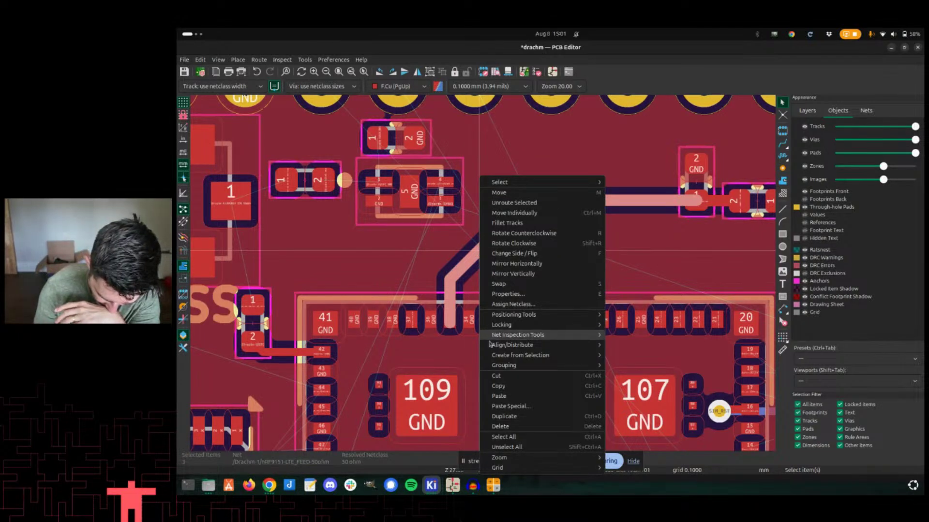
{"action": "left_click", "coordinate": [525, 223]}
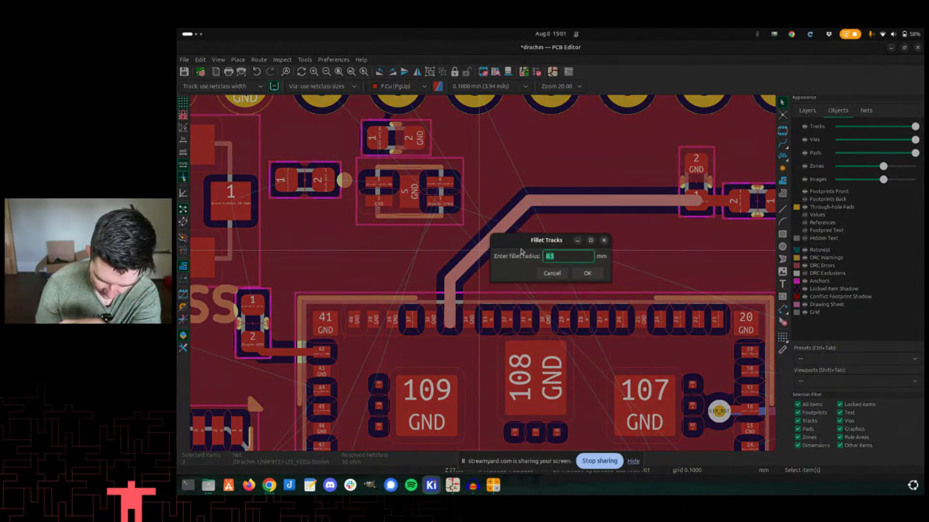
{"action": "key", "text": "Return"}
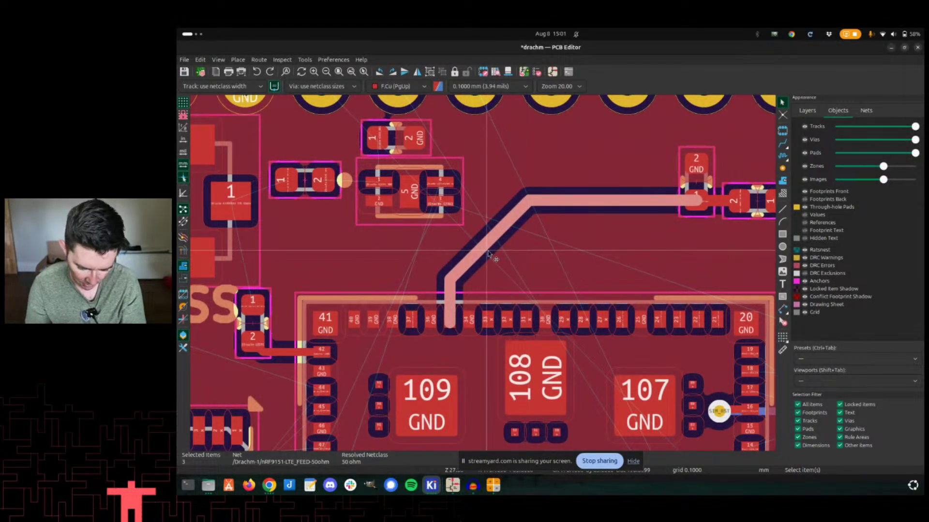
{"action": "key", "text": "e"}
{"action": "key", "text": "Escape"}
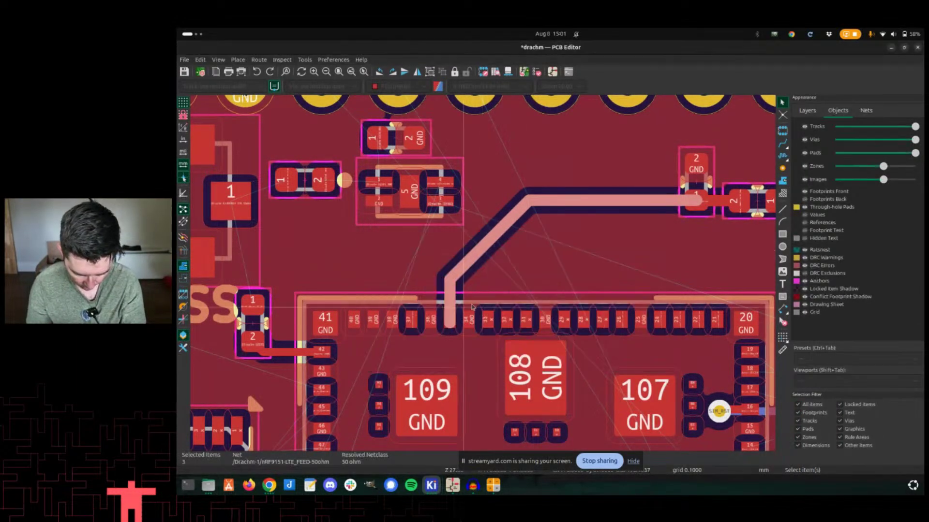
Try a 3 mm fillet radius on the whole LTE_FEED track and undo it.
{"action": "right_click", "coordinate": [478, 253]}
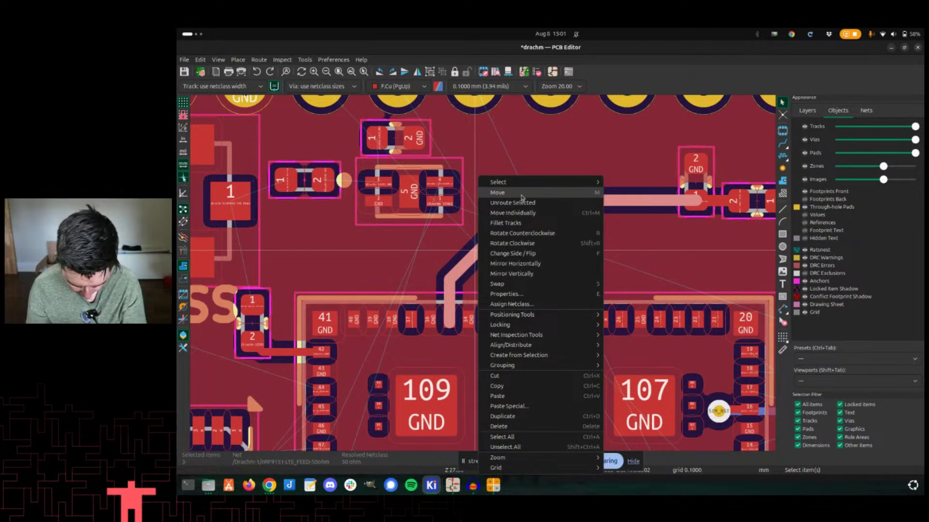
{"action": "left_click", "coordinate": [517, 223]}
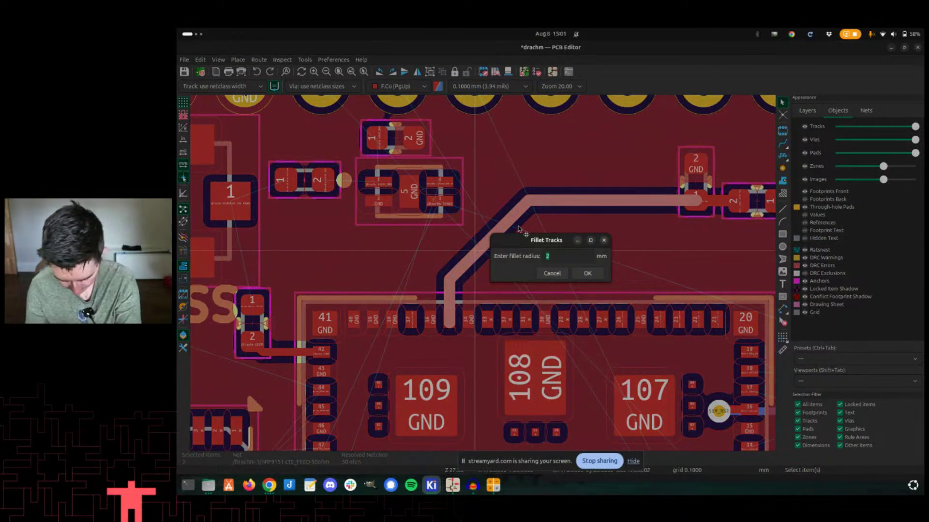
{"action": "key", "text": "Return"}
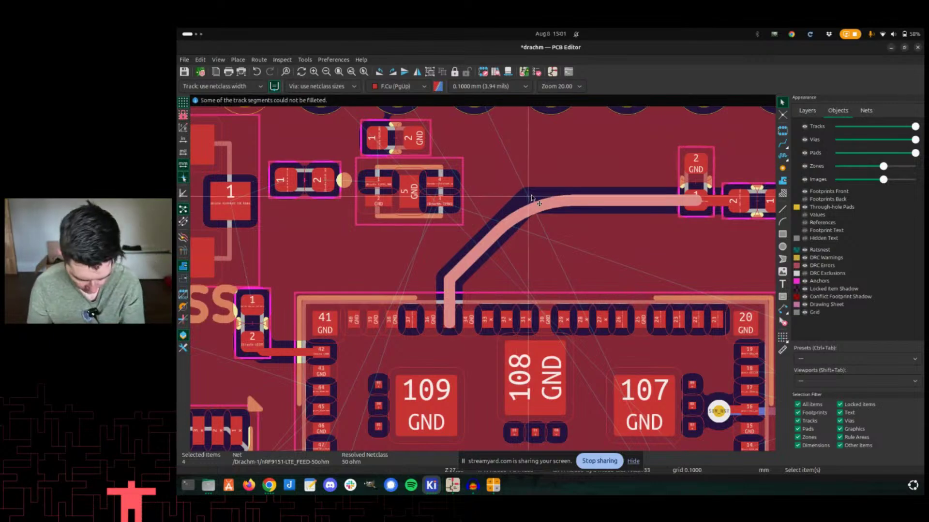
{"action": "key", "text": "ctrl+z"}
Try to fillet only the bend between the diagonal and vertical LTE_FEED segments near pad 35 with a 3 mm radius.
{"action": "scroll", "coordinate": [448, 302], "scroll_direction": "up", "scroll_amount": 4}
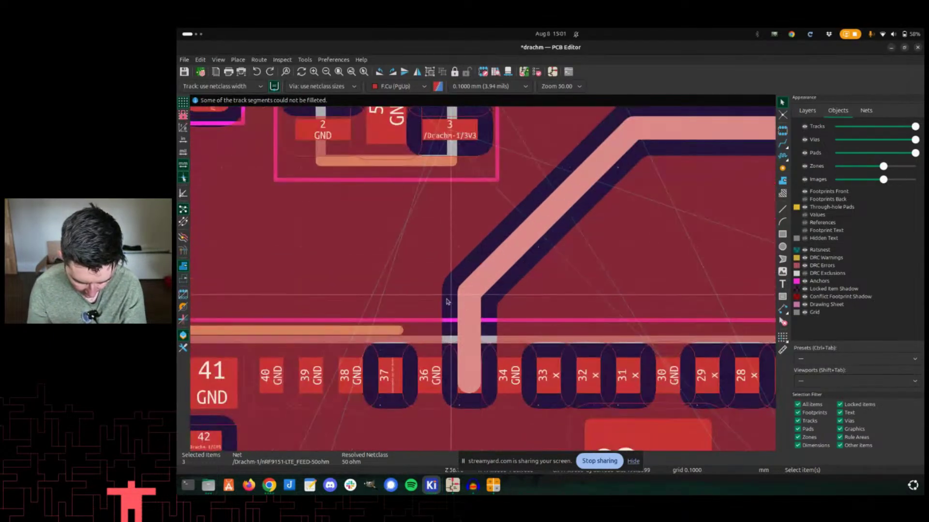
{"action": "left_click", "coordinate": [465, 301]}
{"action": "left_click", "coordinate": [507, 294]}
{"action": "left_click", "coordinate": [507, 295]}
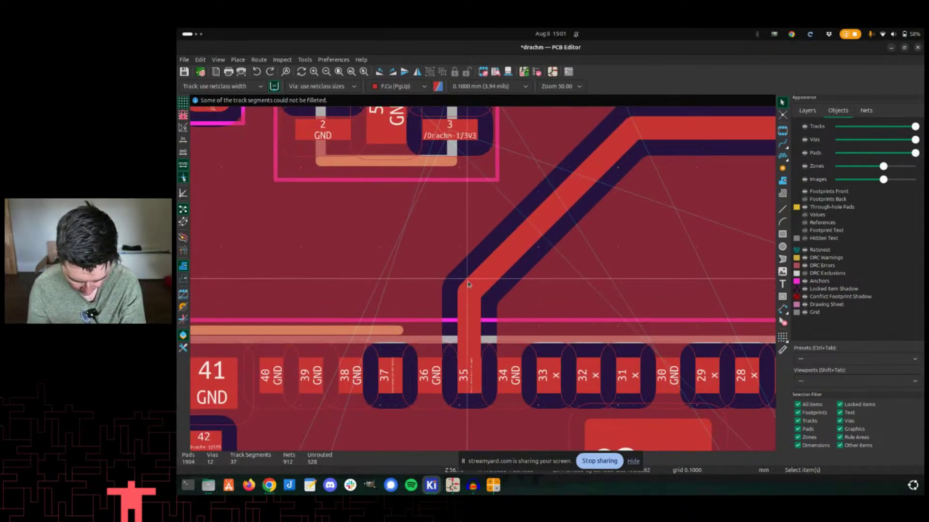
{"action": "left_click", "coordinate": [468, 285]}
{"action": "left_click", "coordinate": [481, 289]}
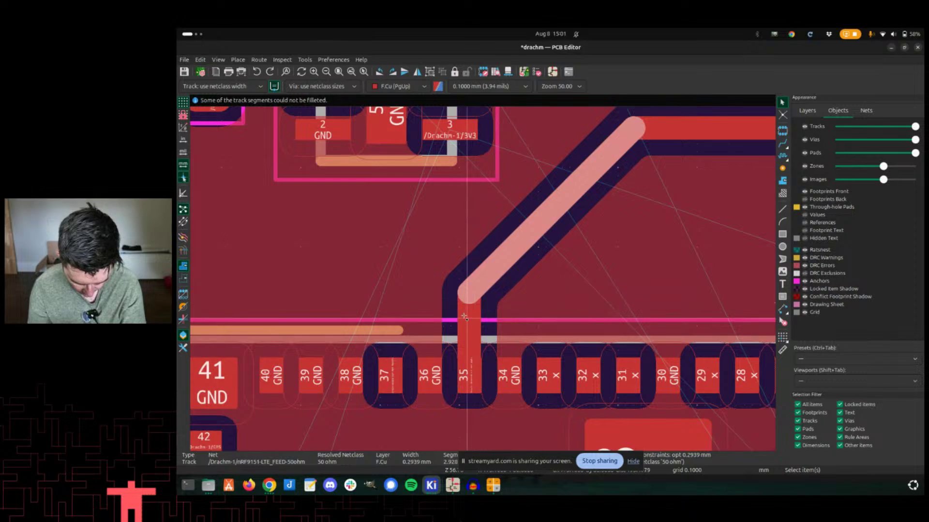
{"action": "left_click", "coordinate": [464, 317], "text": "shift"}
{"action": "scroll", "coordinate": [553, 199], "scroll_direction": "down", "scroll_amount": 1}
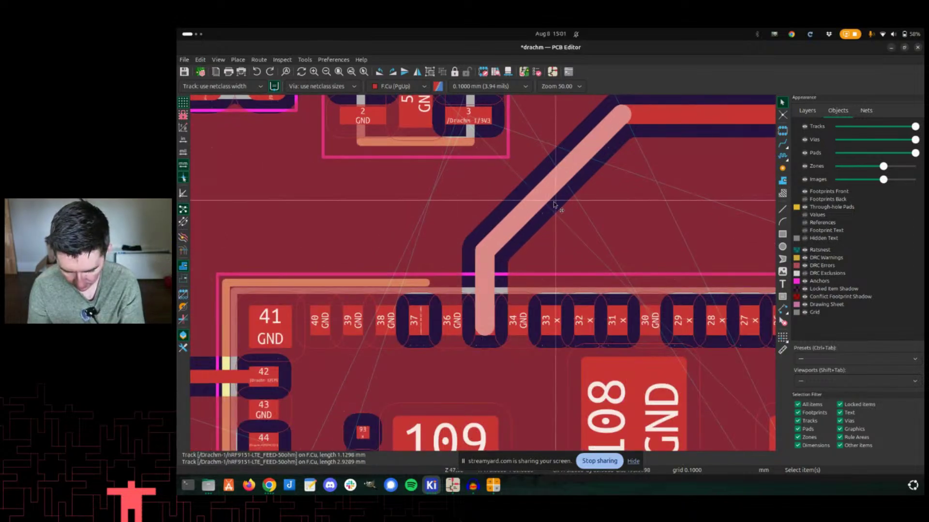
{"action": "right_click", "coordinate": [488, 251]}
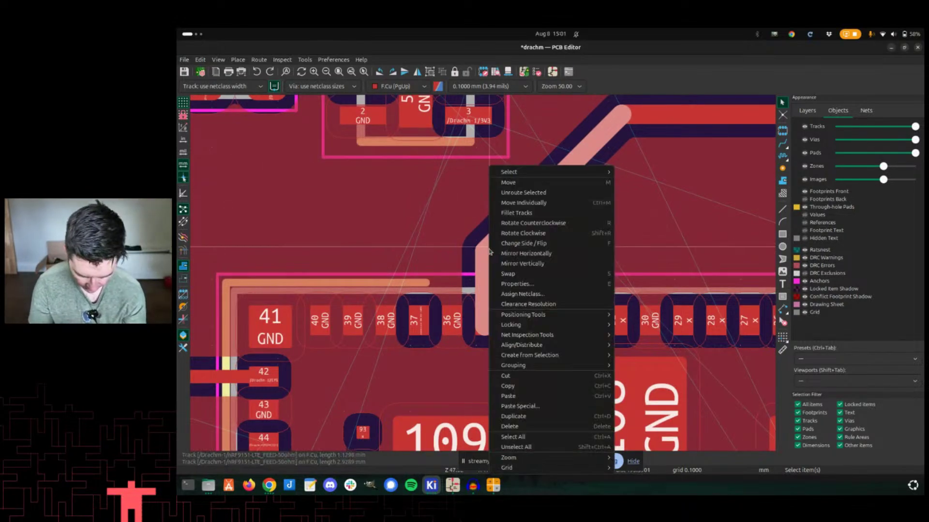
{"action": "left_click", "coordinate": [514, 213]}
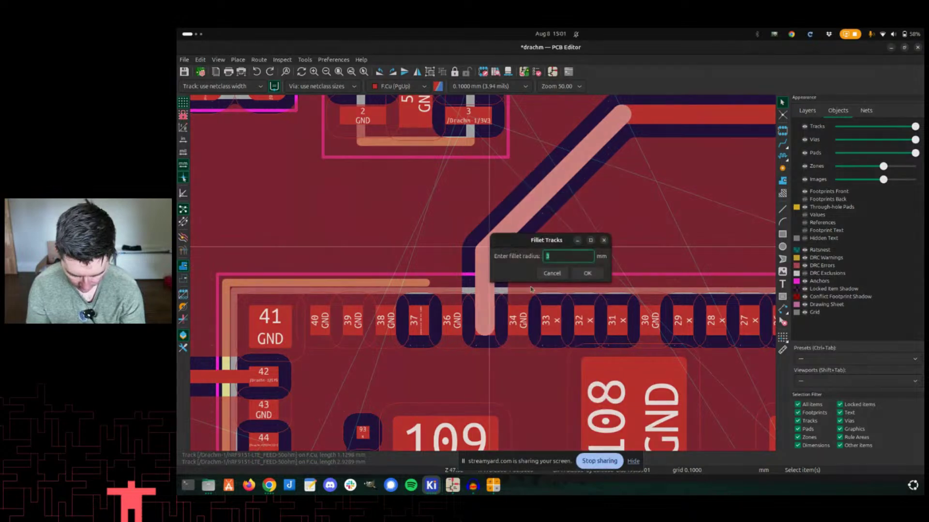
{"action": "left_click", "coordinate": [589, 277]}
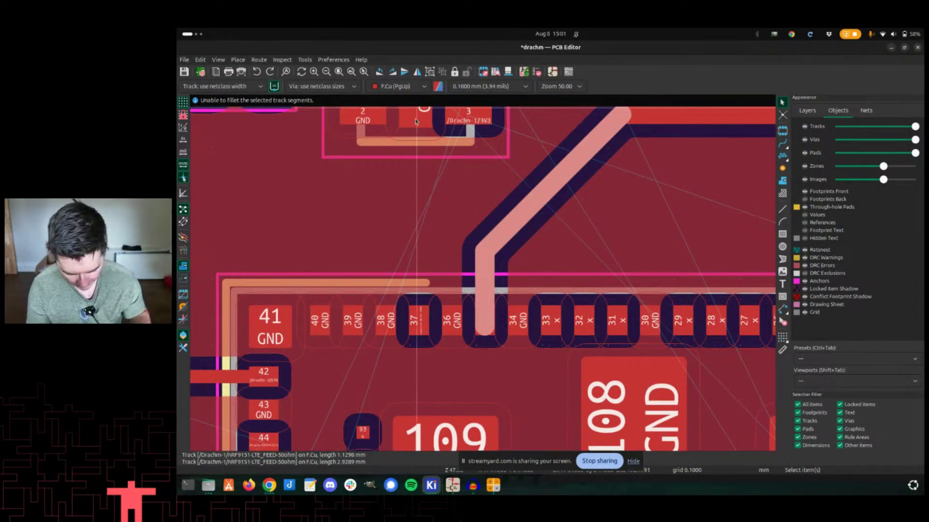
Move the diagonal LTE_FEED segment to lengthen the vertical run at pad 35 to about 1.43 mm, and refill the zones.
{"action": "key", "text": "d"}
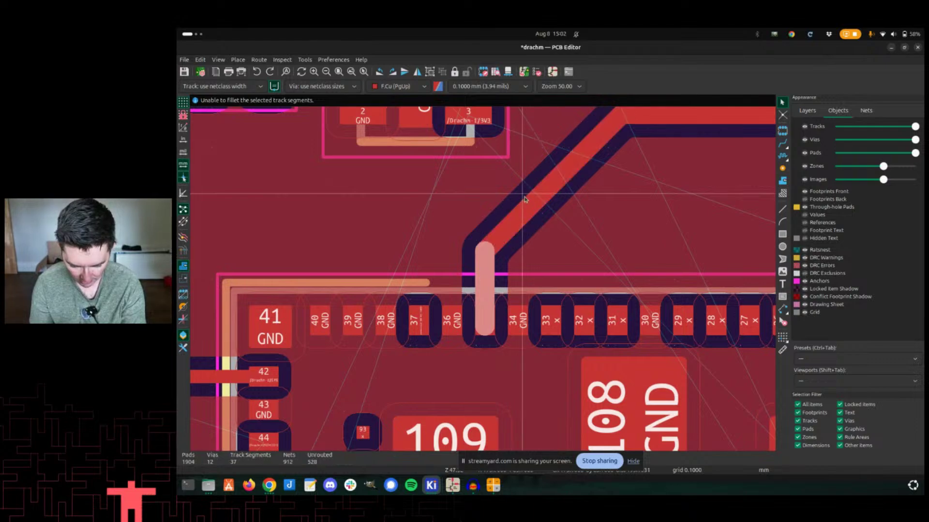
{"action": "key", "text": "Escape"}
{"action": "scroll", "coordinate": [529, 186], "scroll_direction": "down", "scroll_amount": 2}
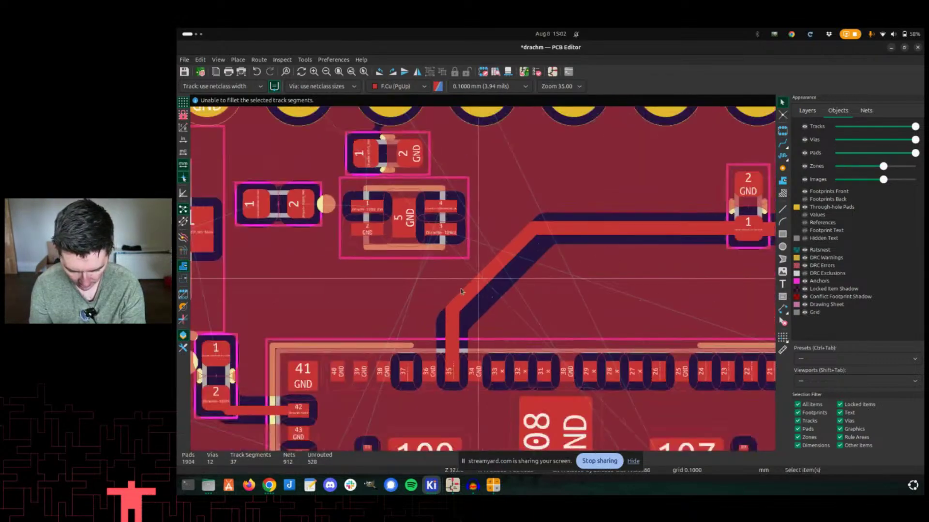
{"action": "scroll", "coordinate": [455, 293], "scroll_direction": "up", "scroll_amount": 2}
{"action": "key", "text": "e"}
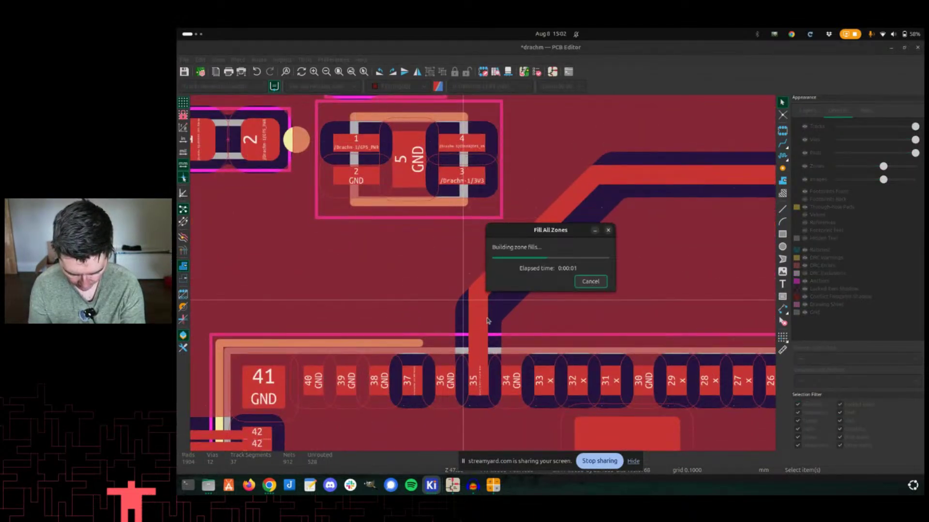
Fillet the whole LTE_FEED track between pad 35 and the shunt component, and refill the zones.
{"action": "left_click", "coordinate": [480, 318]}
{"action": "key", "text": "u"}
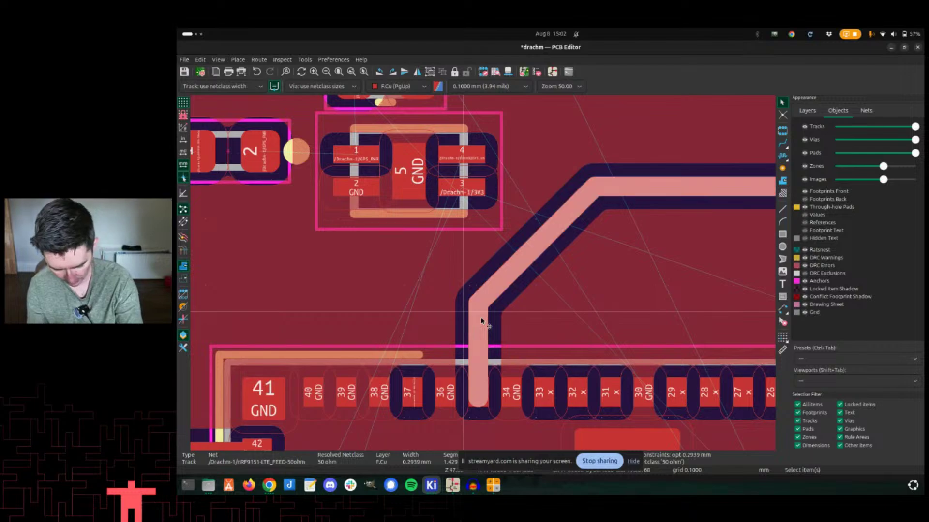
{"action": "right_click", "coordinate": [481, 320]}
{"action": "left_click", "coordinate": [511, 89]}
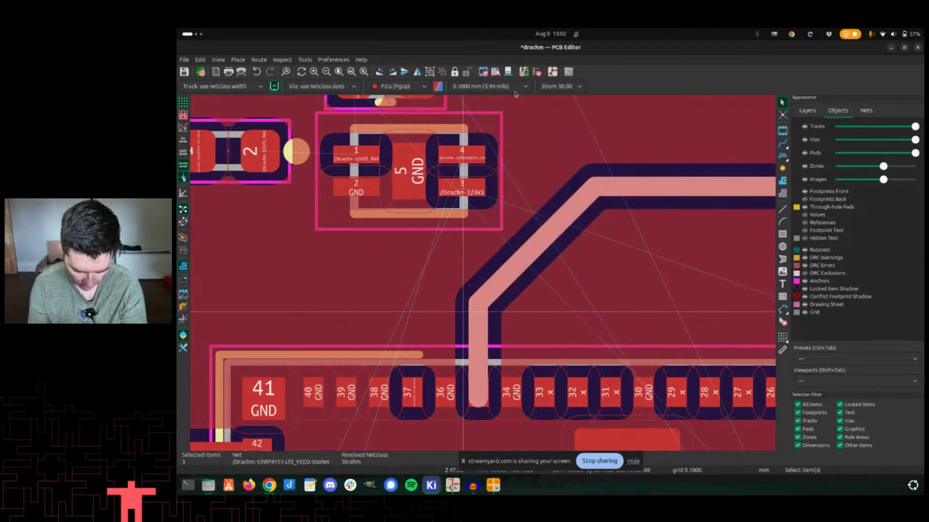
{"action": "key", "text": "Return"}
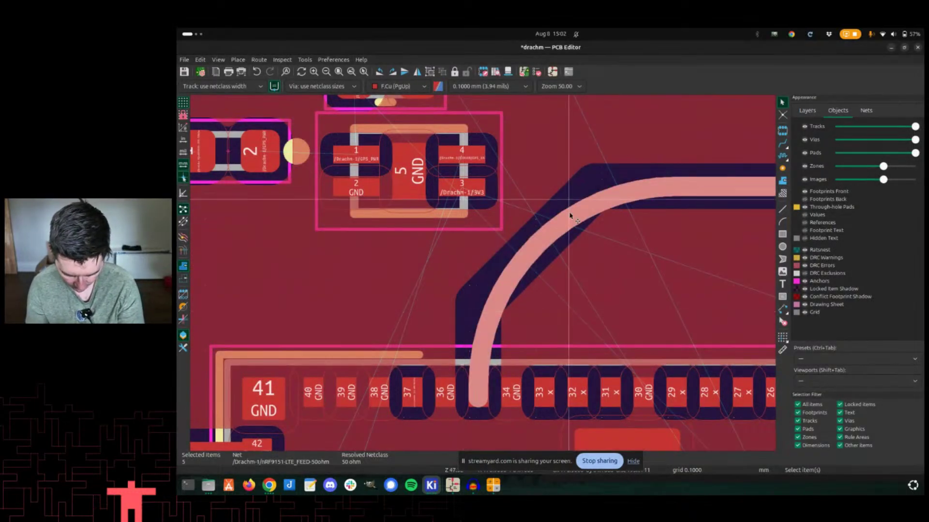
{"action": "scroll", "coordinate": [581, 290], "scroll_direction": "down", "scroll_amount": 3}
{"action": "key", "text": "b"}
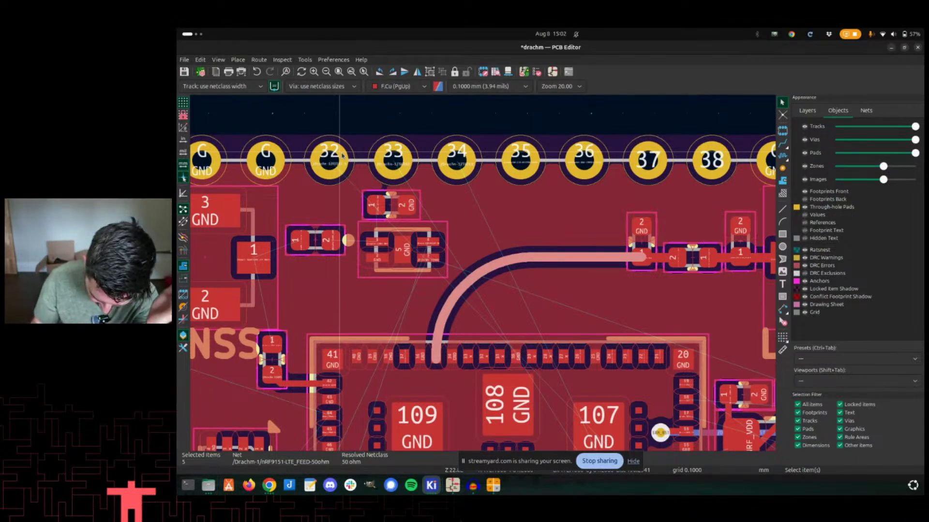
Inspect the pad nets of U13 beside the GNSS connector and check its footprint properties.
{"action": "middle_click_drag", "start_coordinate": [379, 237], "coordinate": [447, 219]}
{"action": "left_click", "coordinate": [471, 239]}
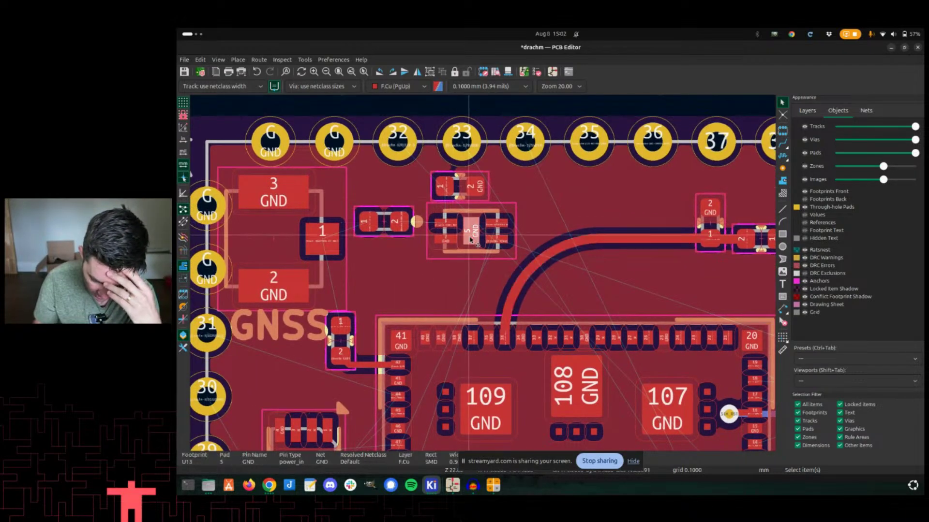
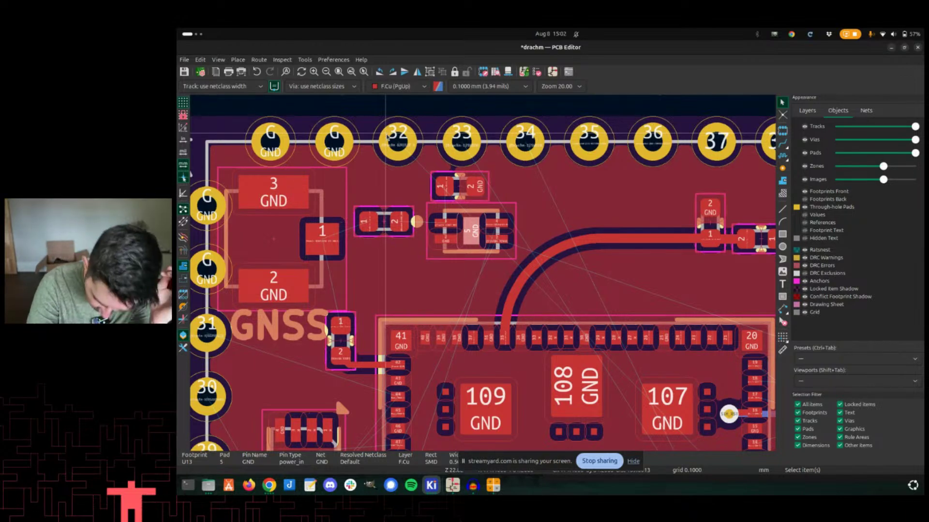
{"action": "scroll", "coordinate": [346, 240], "scroll_direction": "up", "scroll_amount": 4}
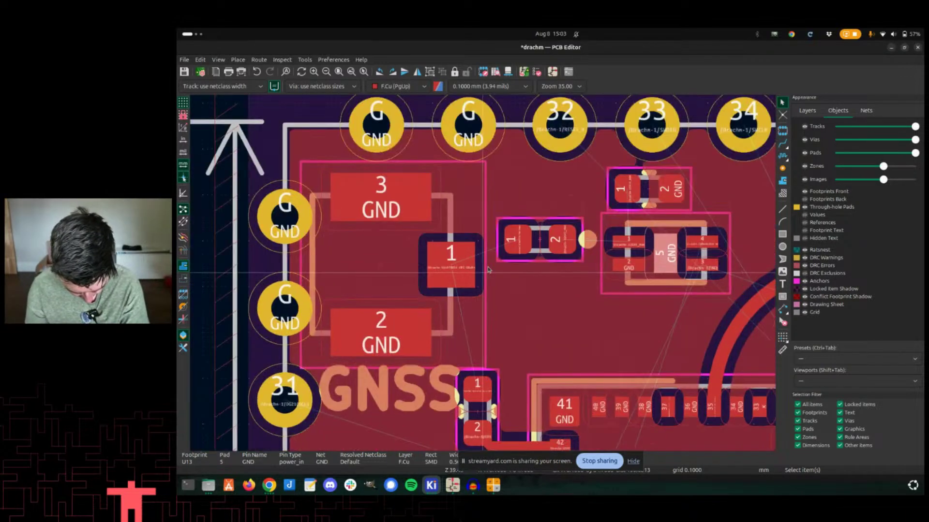
{"action": "scroll", "coordinate": [488, 275], "scroll_direction": "up", "scroll_amount": 2}
{"action": "scroll", "coordinate": [488, 275], "scroll_direction": "down", "scroll_amount": 4}
{"action": "left_click", "coordinate": [600, 287]}
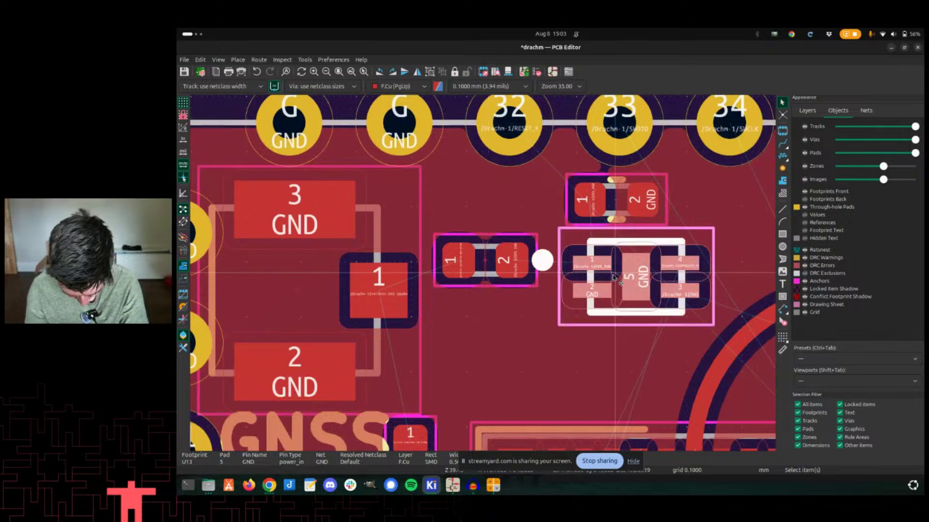
{"action": "scroll", "coordinate": [484, 278], "scroll_direction": "up", "scroll_amount": 5}
{"action": "scroll", "coordinate": [483, 276], "scroll_direction": "up", "scroll_amount": 2}
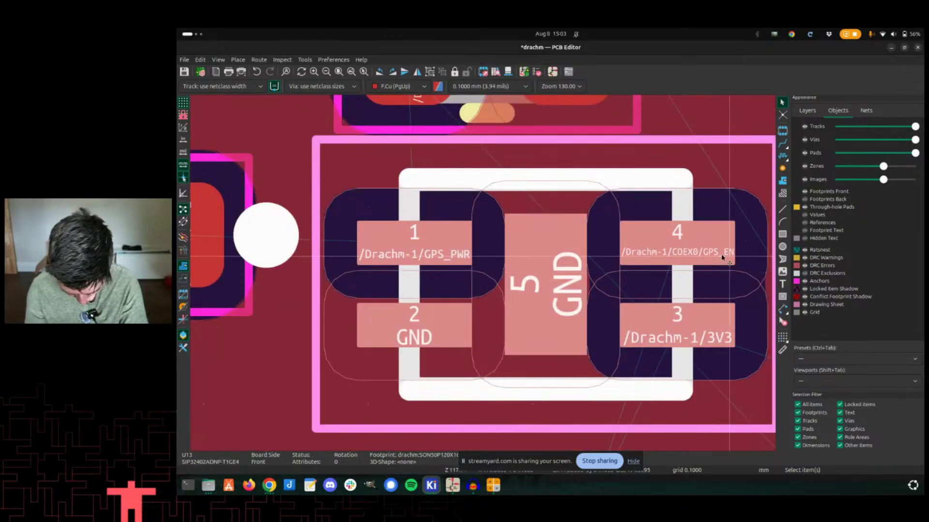
{"action": "scroll", "coordinate": [484, 278], "scroll_direction": "down", "scroll_amount": 5}
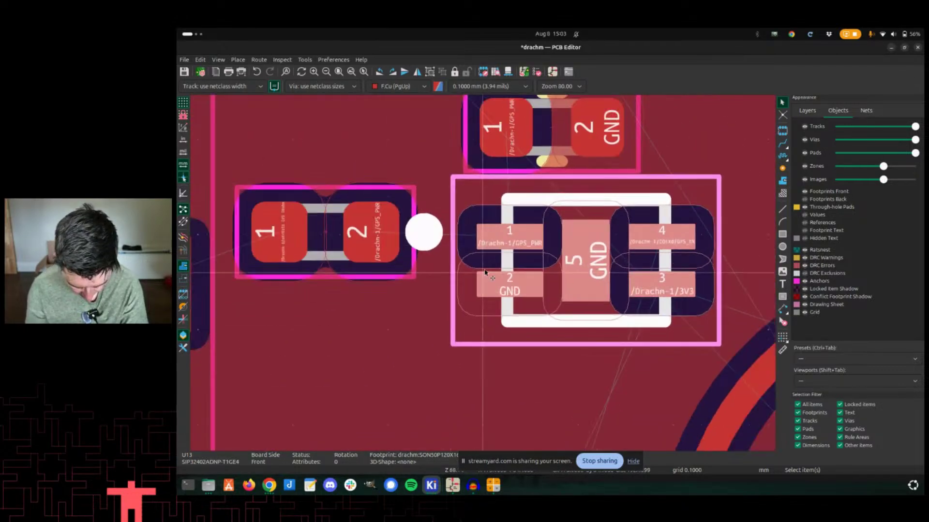
{"action": "middle_click_drag", "start_coordinate": [487, 276], "coordinate": [532, 273]}
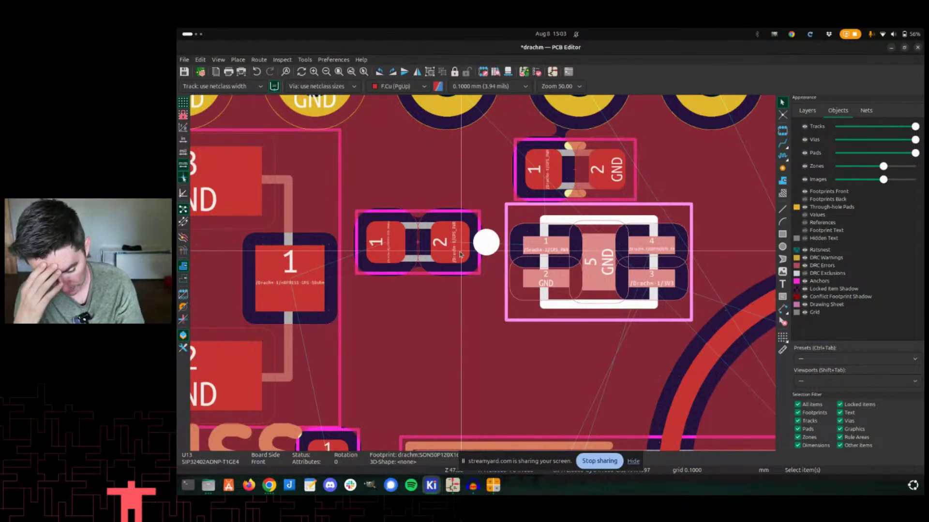
{"action": "key", "text": "e"}
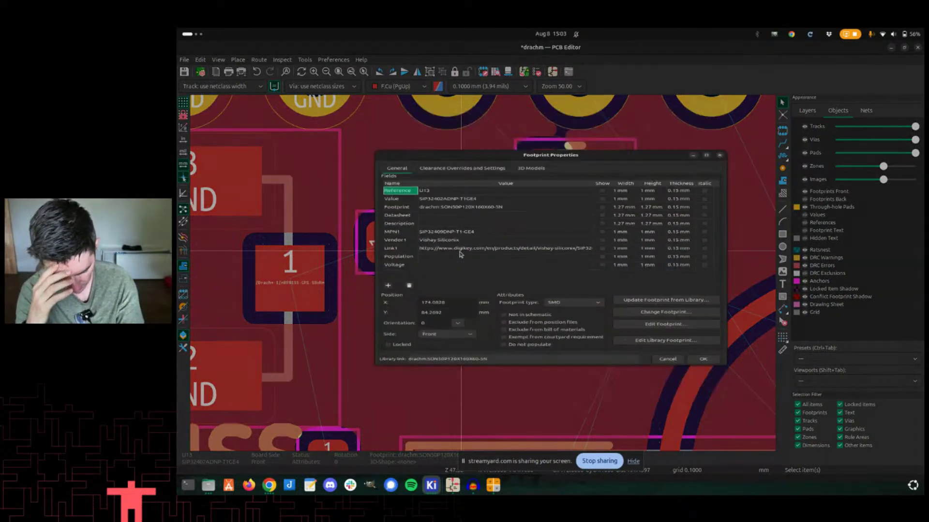
{"action": "key", "text": "Escape"}
{"action": "key", "text": "Escape"}
Move capacitor C10 from beside pad 42 up to the open area near pad 1 of the GNSS connector.
{"action": "scroll", "coordinate": [411, 256], "scroll_direction": "down", "scroll_amount": 2}
{"action": "scroll", "coordinate": [552, 409], "scroll_direction": "down", "scroll_amount": 1}
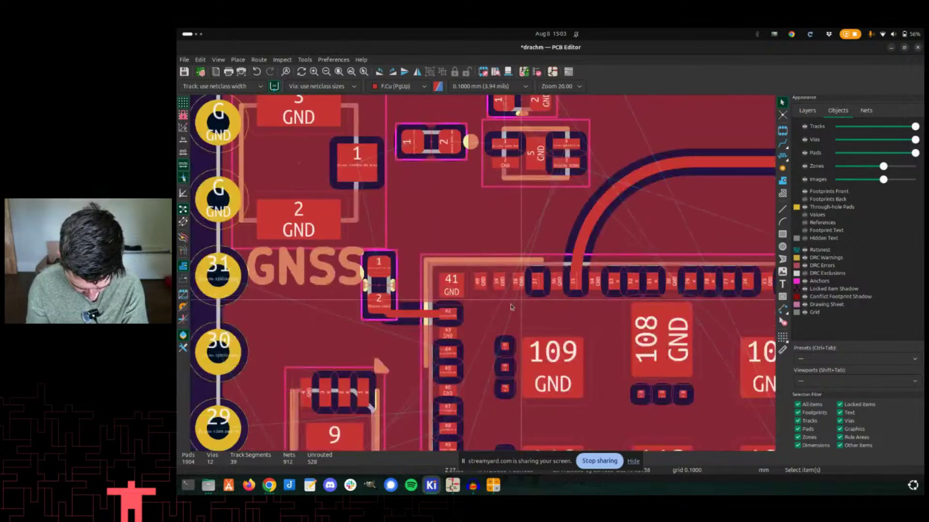
{"action": "scroll", "coordinate": [516, 303], "scroll_direction": "up", "scroll_amount": 1}
{"action": "scroll", "coordinate": [484, 277], "scroll_direction": "up", "scroll_amount": 4}
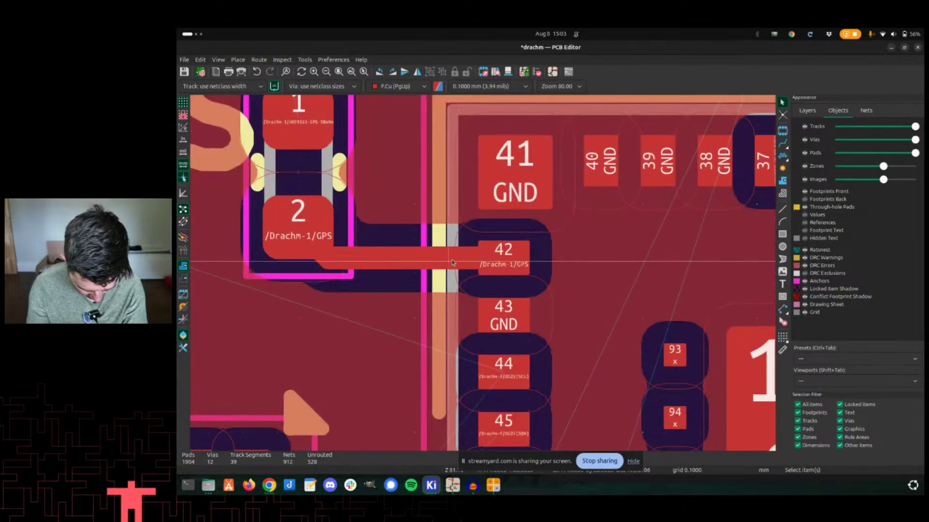
{"action": "scroll", "coordinate": [540, 261], "scroll_direction": "down", "scroll_amount": 4}
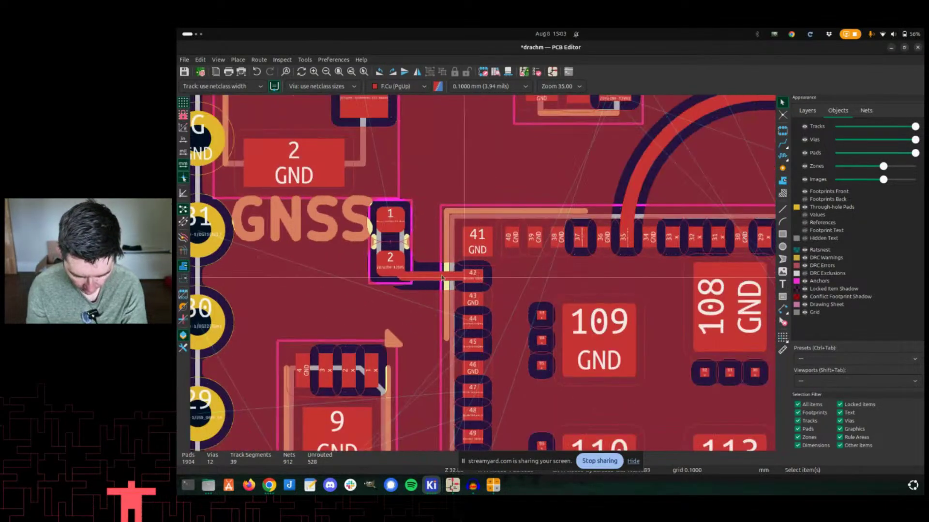
{"action": "middle_click_drag", "start_coordinate": [428, 305], "coordinate": [439, 371]}
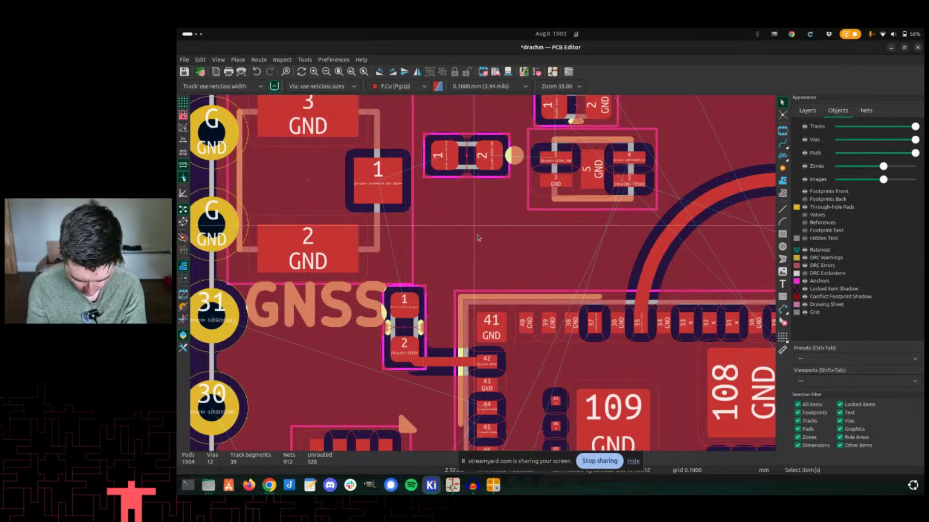
{"action": "left_click_drag", "start_coordinate": [404, 305], "coordinate": [435, 228]}
{"action": "left_click", "coordinate": [435, 228]}
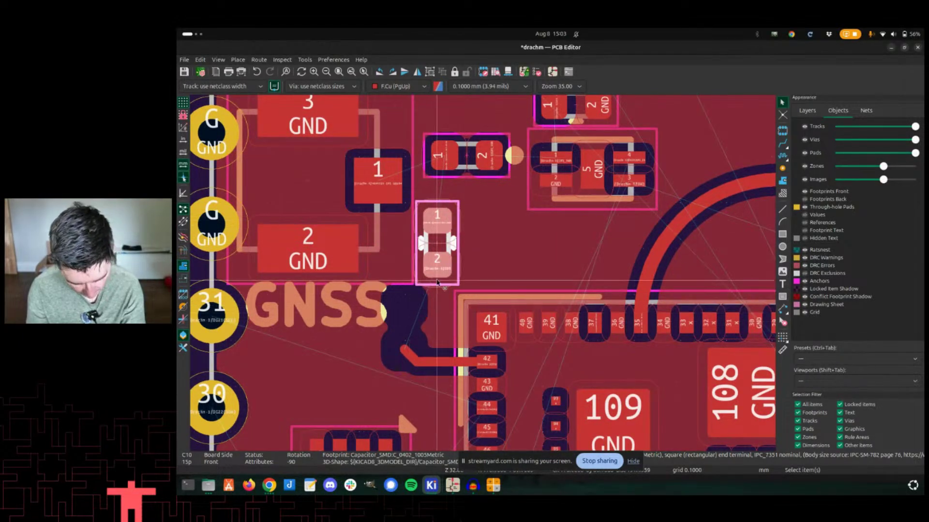
{"action": "scroll", "coordinate": [437, 282], "scroll_direction": "down", "scroll_amount": 2}
{"action": "scroll", "coordinate": [481, 273], "scroll_direction": "up", "scroll_amount": 2}
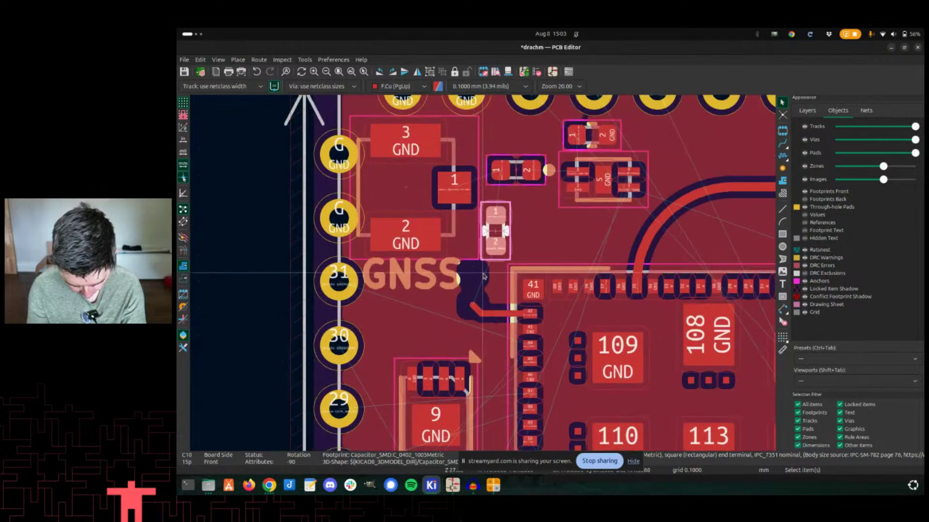
{"action": "scroll", "coordinate": [482, 276], "scroll_direction": "down", "scroll_amount": 3}
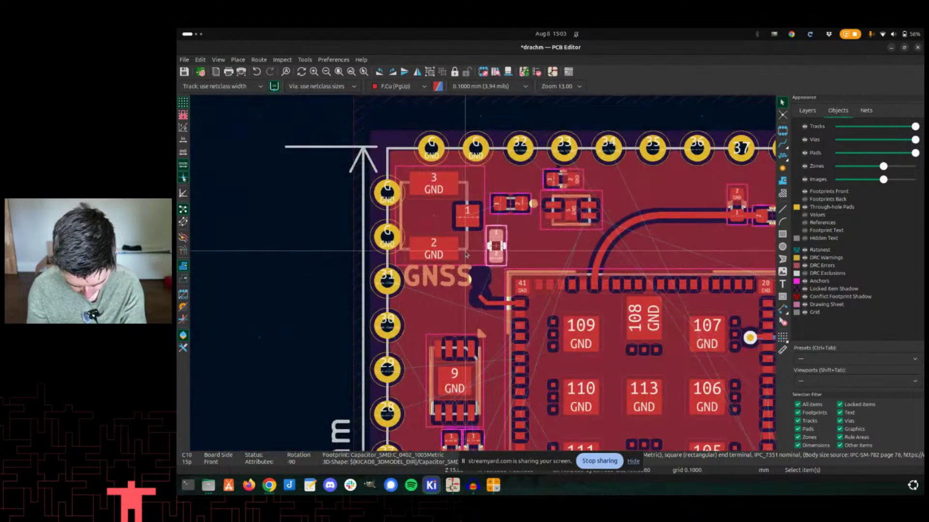
{"action": "key", "text": "m"}
{"action": "key", "text": "Return"}
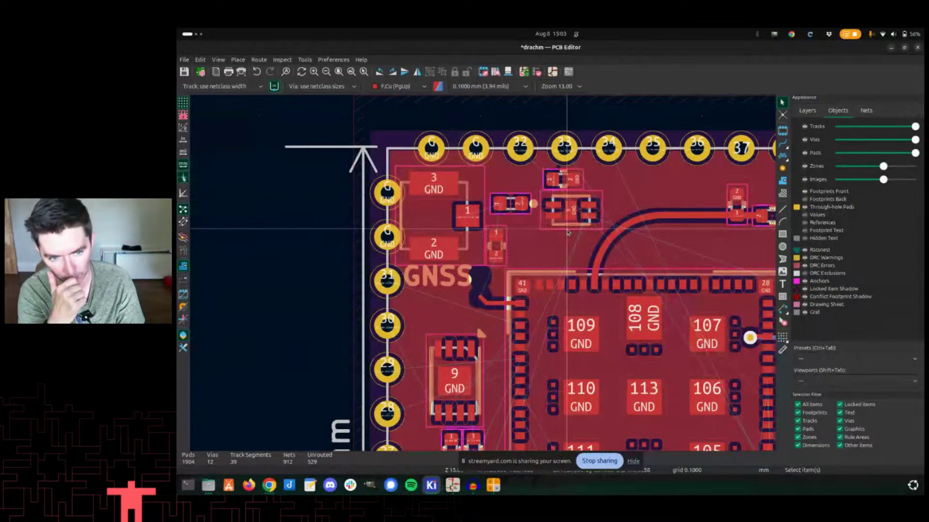
Examine C10's placement relative to pad 42, the GNSS connector and the surrounding parts on the board.
{"action": "scroll", "coordinate": [577, 240], "scroll_direction": "up", "scroll_amount": 3}
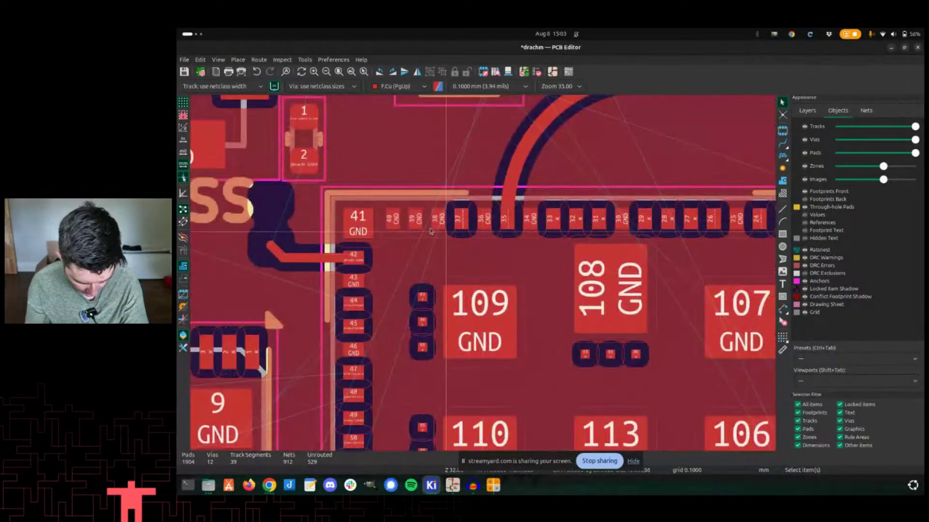
{"action": "left_click", "coordinate": [319, 145]}
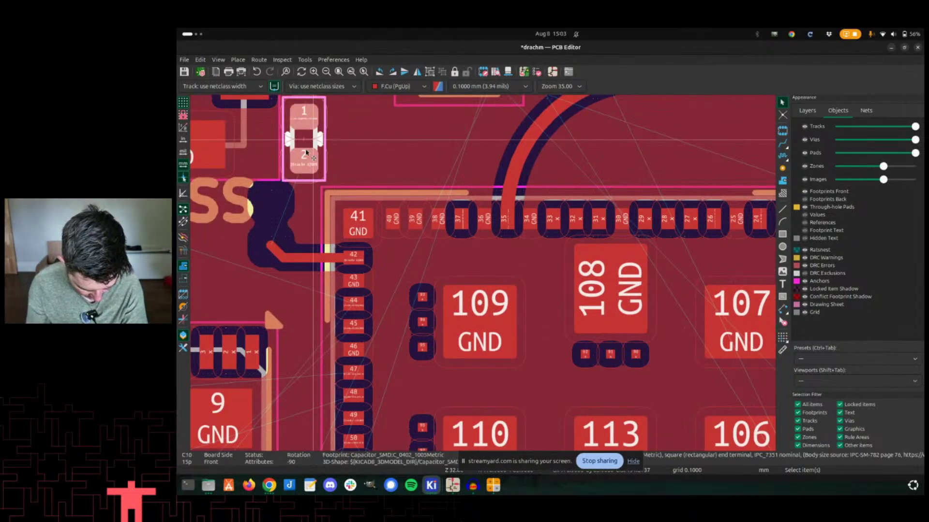
{"action": "double_click", "coordinate": [319, 146]}
{"action": "key", "text": "Escape"}
{"action": "scroll", "coordinate": [334, 198], "scroll_direction": "down", "scroll_amount": 3}
{"action": "scroll", "coordinate": [484, 276], "scroll_direction": "down", "scroll_amount": 4}
{"action": "scroll", "coordinate": [509, 210], "scroll_direction": "up", "scroll_amount": 3}
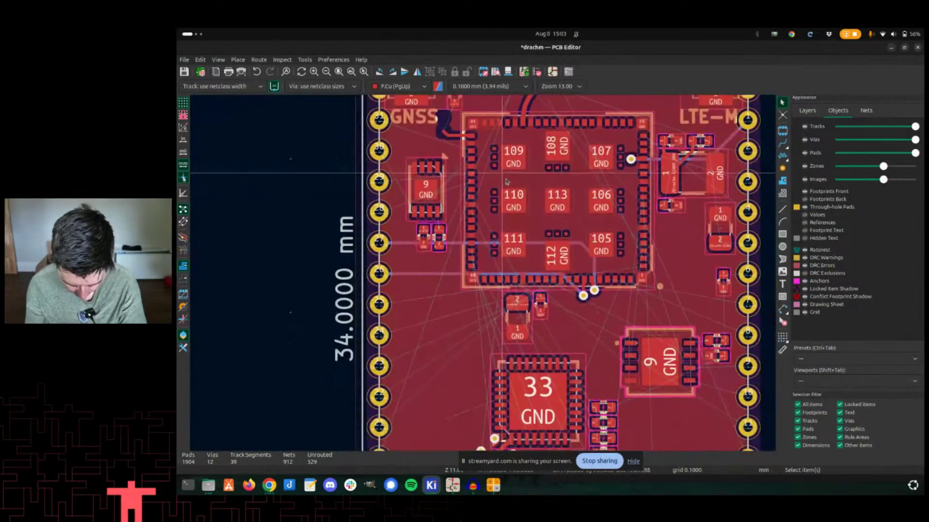
{"action": "scroll", "coordinate": [481, 276], "scroll_direction": "up", "scroll_amount": 2}
{"action": "scroll", "coordinate": [480, 276], "scroll_direction": "up", "scroll_amount": 4}
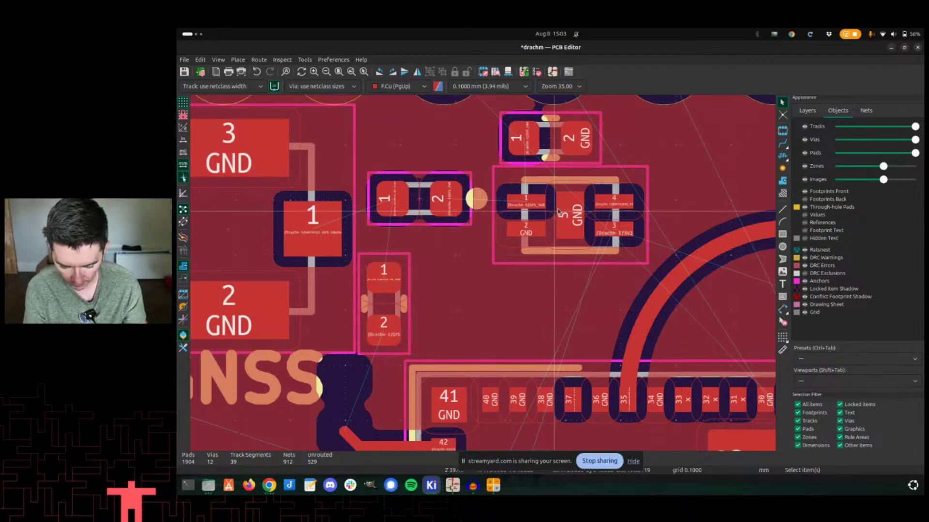
Move C10 back down beside pad 42, with its pad 2 on the end of the existing GPS track.
{"action": "scroll", "coordinate": [333, 252], "scroll_direction": "down", "scroll_amount": 5}
{"action": "scroll", "coordinate": [333, 252], "scroll_direction": "left", "scroll_amount": 3}
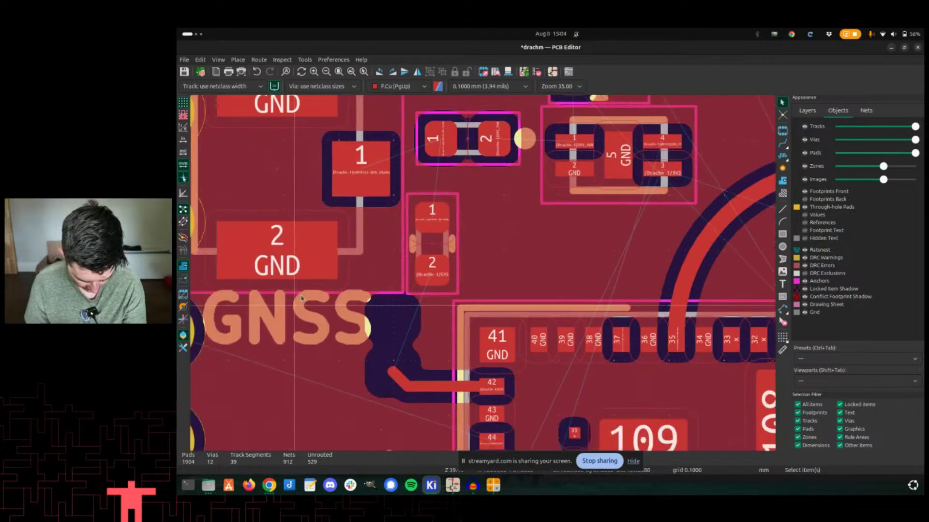
{"action": "left_click_drag", "start_coordinate": [463, 193], "coordinate": [429, 292]}
{"action": "scroll", "coordinate": [507, 207], "scroll_direction": "down", "scroll_amount": 2}
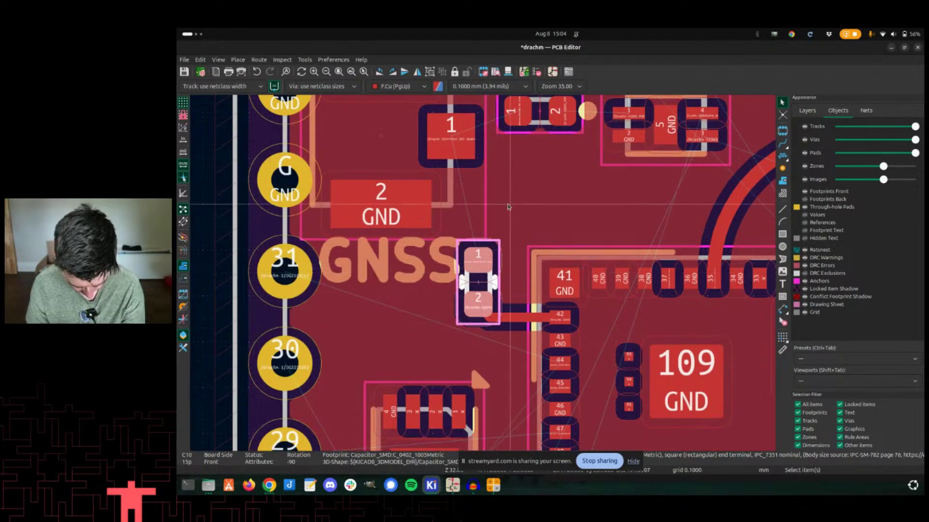
{"action": "key", "text": "x"}
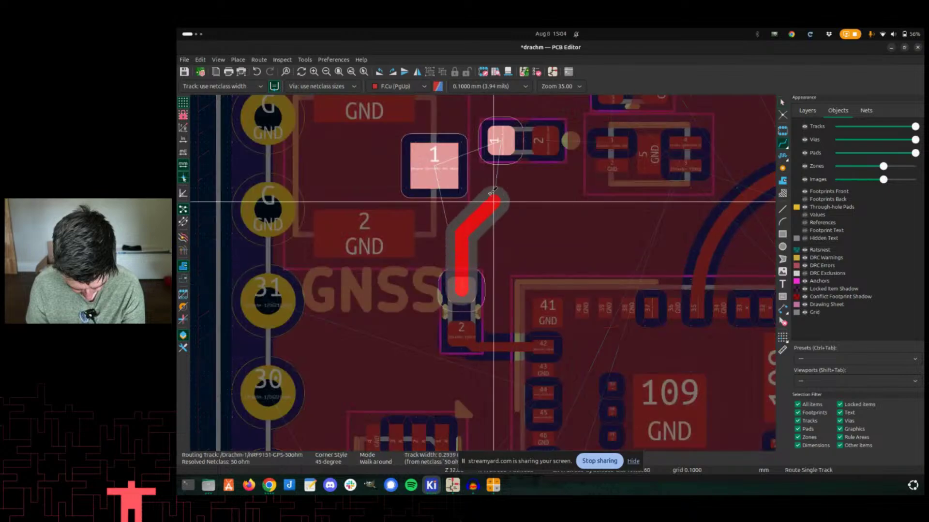
{"action": "key", "text": "Escape"}
{"action": "key", "text": "Escape"}
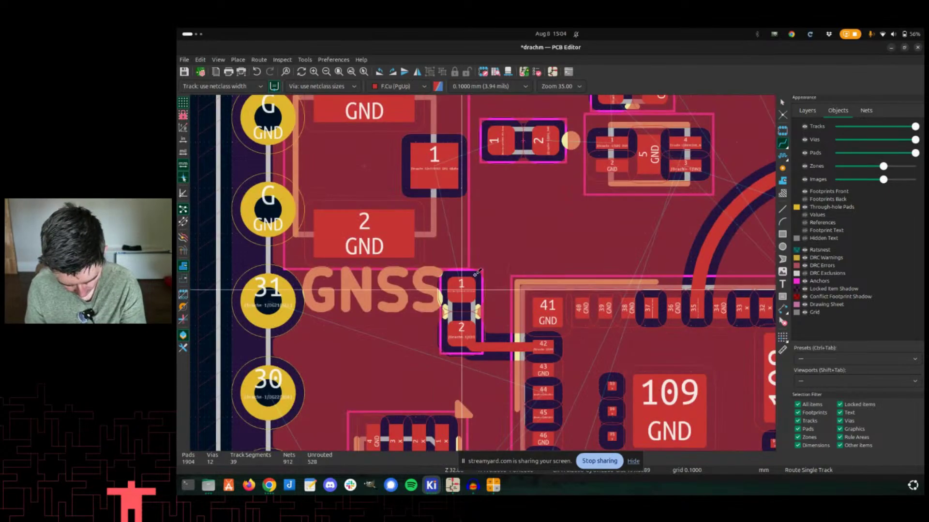
Check inductor L1's footprint properties and move L1 straight down into the open area between the GNSS connector and U13.
{"action": "left_click", "coordinate": [525, 154]}
{"action": "key", "text": "e"}
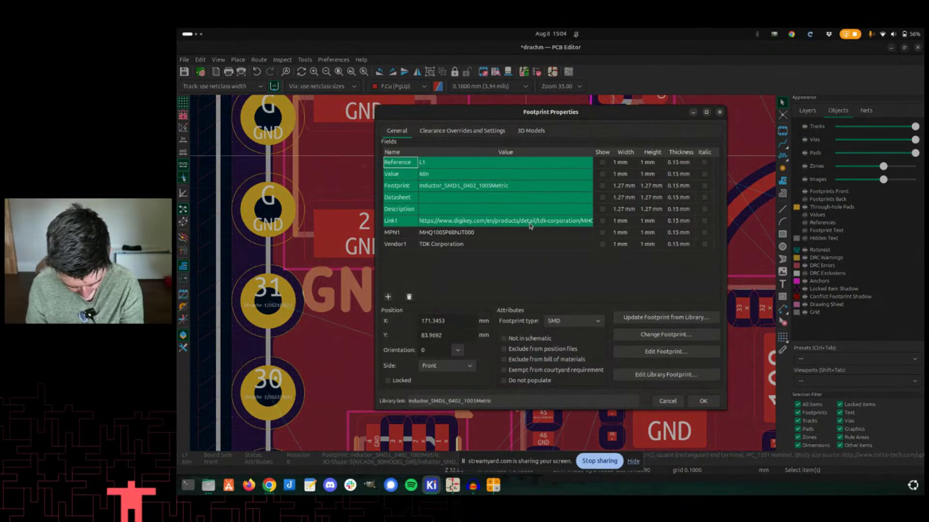
{"action": "key", "text": "Escape"}
{"action": "left_click_drag", "start_coordinate": [524, 170], "coordinate": [527, 244]}
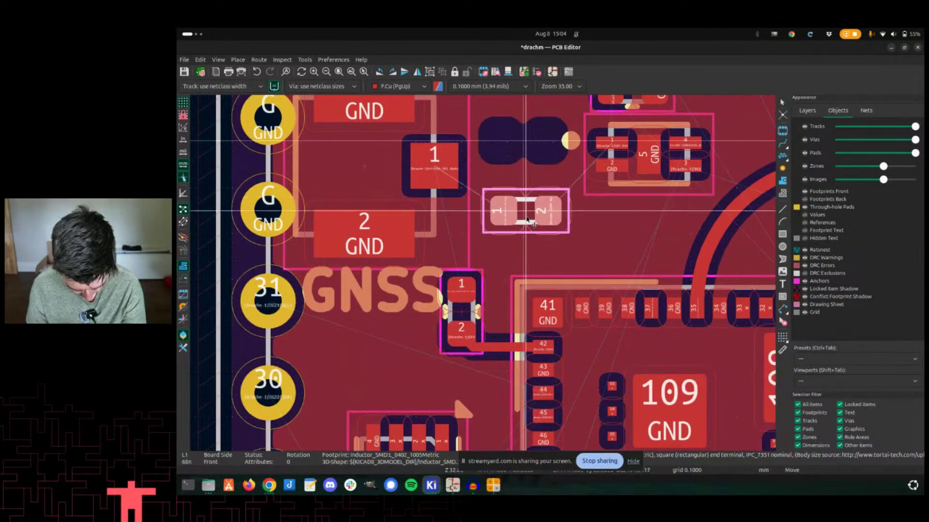
Shift C10 slightly toward pad 42 and delete the leftover short track segment at the end of the GPS track.
{"action": "left_click", "coordinate": [456, 314]}
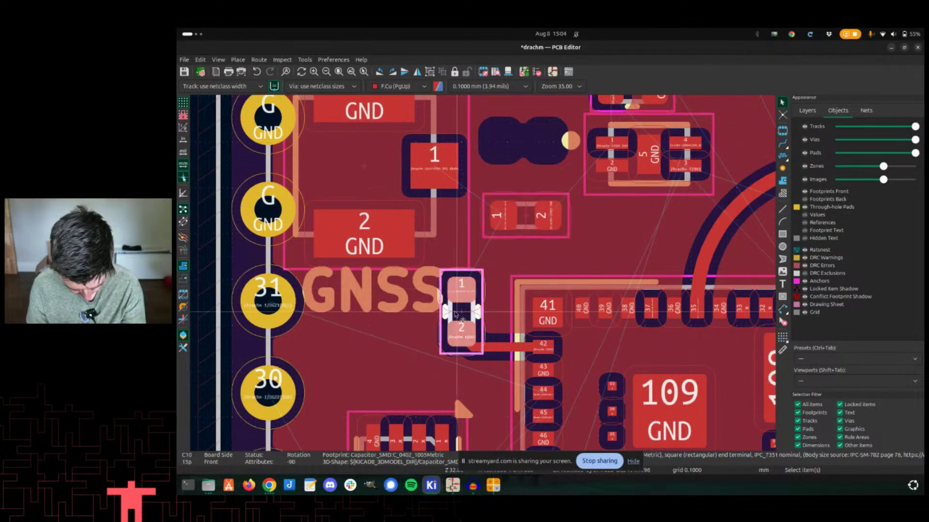
{"action": "left_click_drag", "start_coordinate": [463, 314], "coordinate": [486, 323]}
{"action": "left_click", "coordinate": [465, 341]}
{"action": "key", "text": "Delete"}
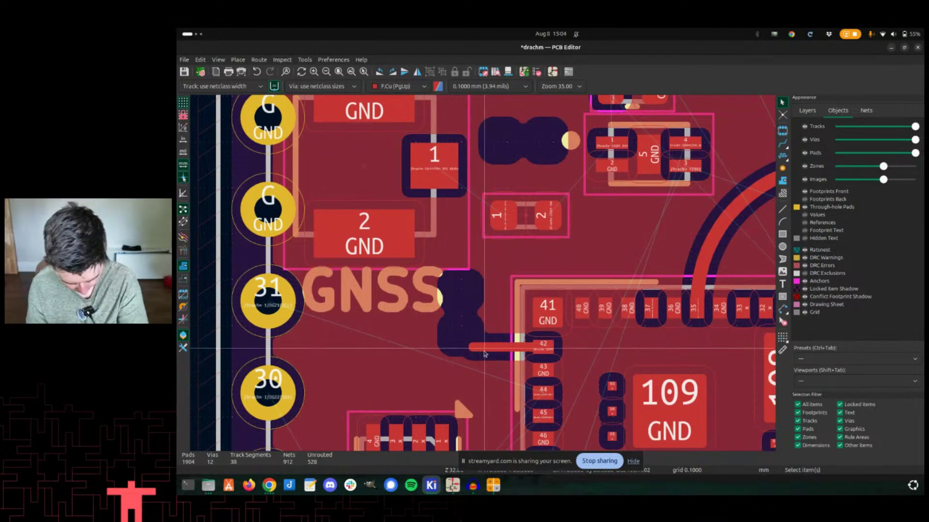
{"action": "left_click", "coordinate": [483, 339]}
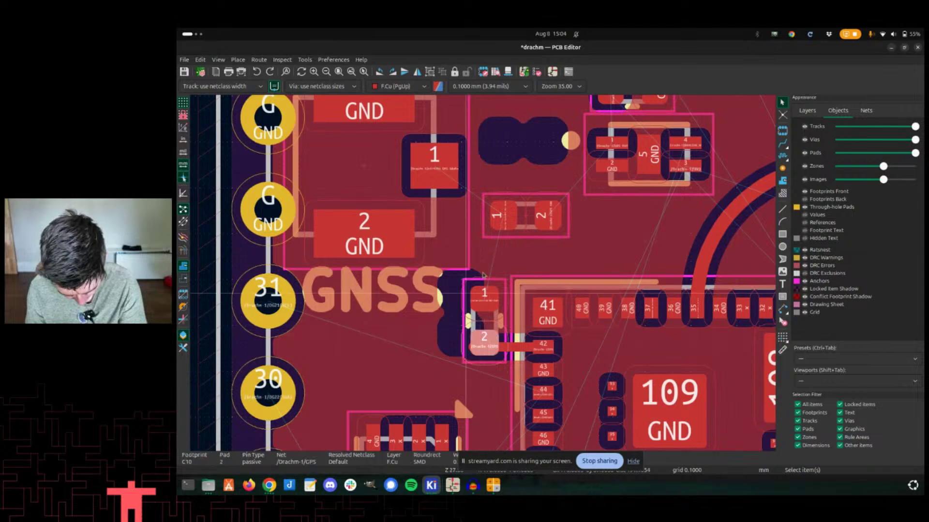
{"action": "scroll", "coordinate": [478, 329], "scroll_direction": "down", "scroll_amount": 4}
{"action": "scroll", "coordinate": [531, 248], "scroll_direction": "down", "scroll_amount": 3}
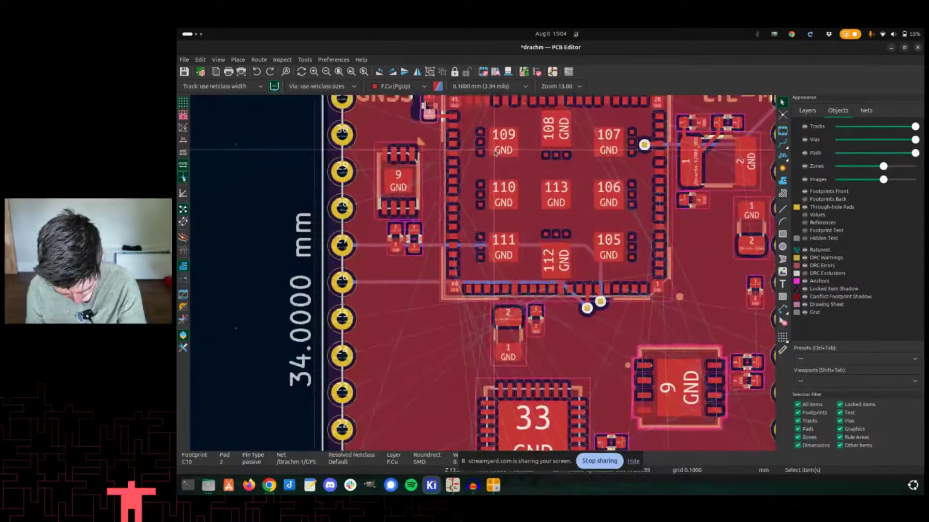
{"action": "scroll", "coordinate": [503, 239], "scroll_direction": "up", "scroll_amount": 2}
{"action": "scroll", "coordinate": [483, 271], "scroll_direction": "up", "scroll_amount": 3}
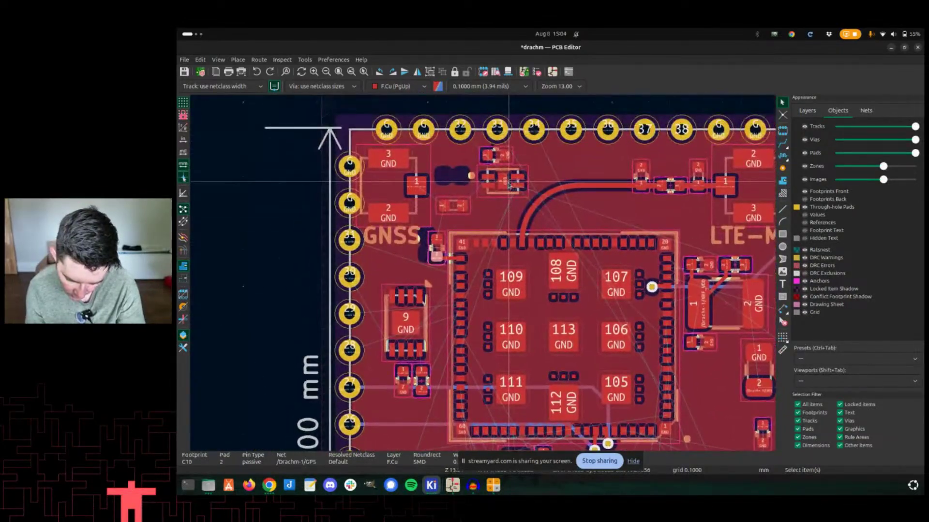
Refill the copper zones and reposition U13 between C9 and L1, with its pads 1 and 2 facing the GNSS connector.
{"action": "key", "text": "b"}
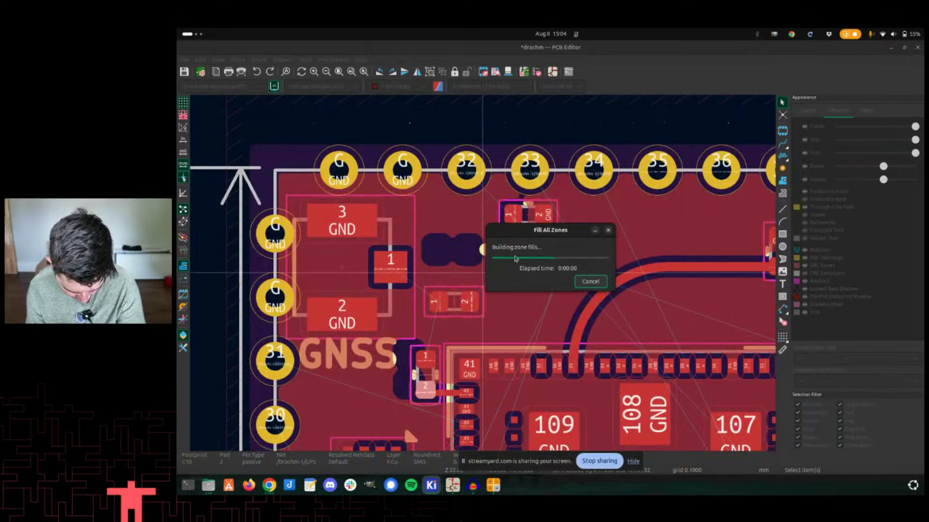
{"action": "left_click_drag", "start_coordinate": [517, 257], "coordinate": [457, 280]}
{"action": "scroll", "coordinate": [500, 255], "scroll_direction": "up", "scroll_amount": 2}
{"action": "key", "text": "r"}
{"action": "key", "text": "r"}
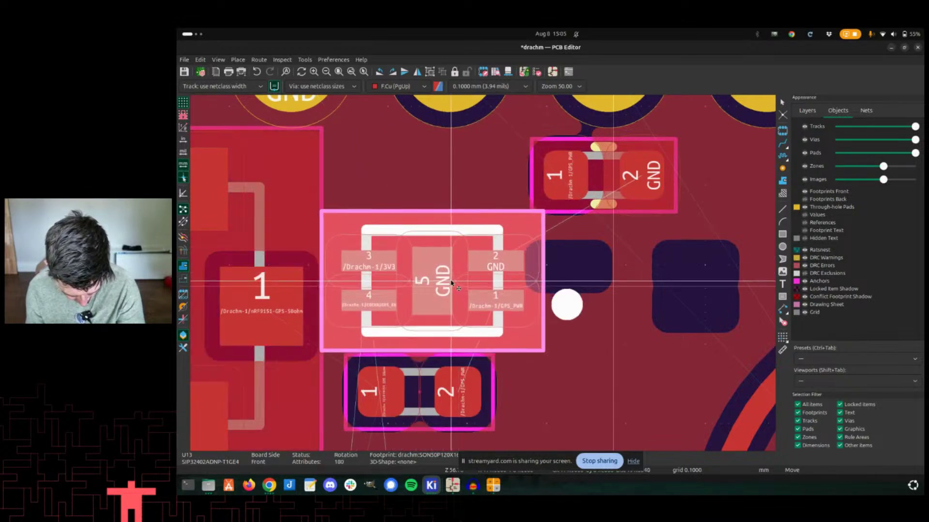
{"action": "key", "text": "r"}
{"action": "key", "text": "r"}
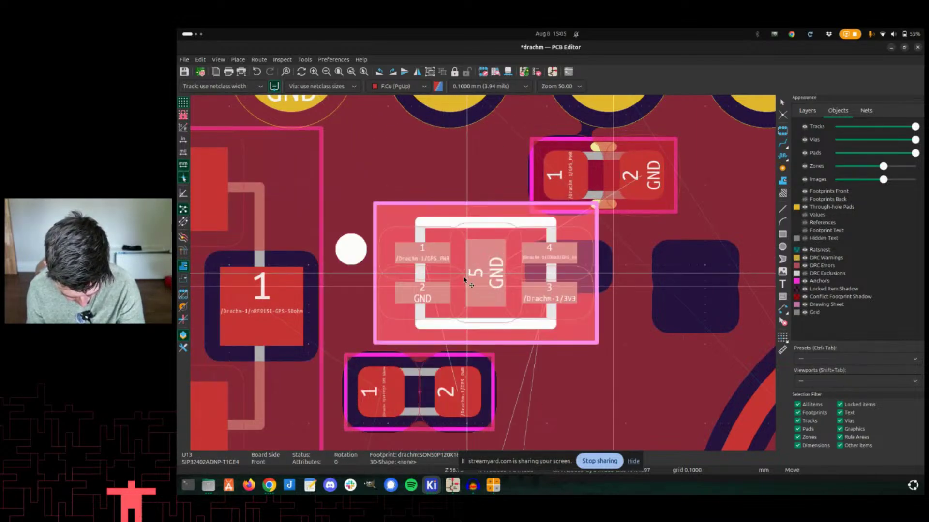
{"action": "left_click_drag", "start_coordinate": [468, 280], "coordinate": [539, 280]}
{"action": "left_click", "coordinate": [538, 279]}
Route GPS_PWR from U13 pad 1 to L1 pad 2, and move C9 above U13 pad 1 with a track joining their GPS_PWR pads.
{"action": "key", "text": "x"}
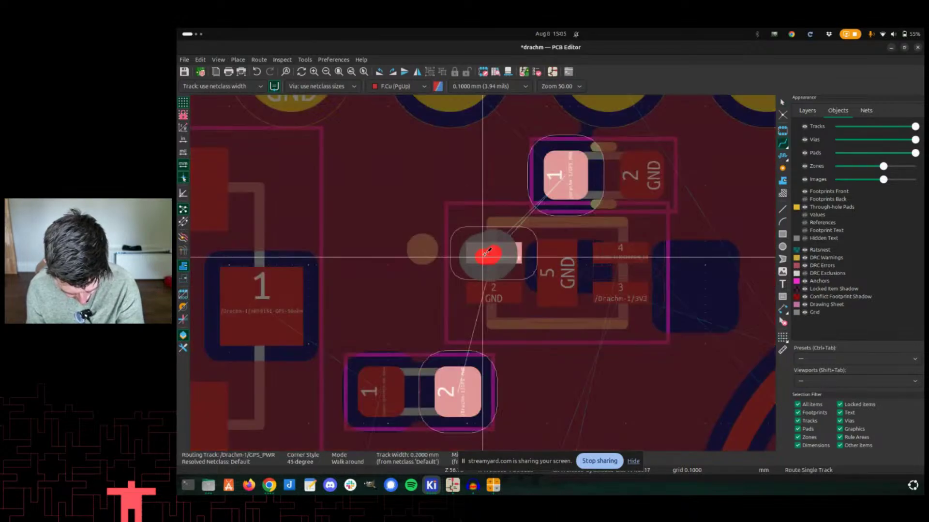
{"action": "left_click", "coordinate": [454, 384]}
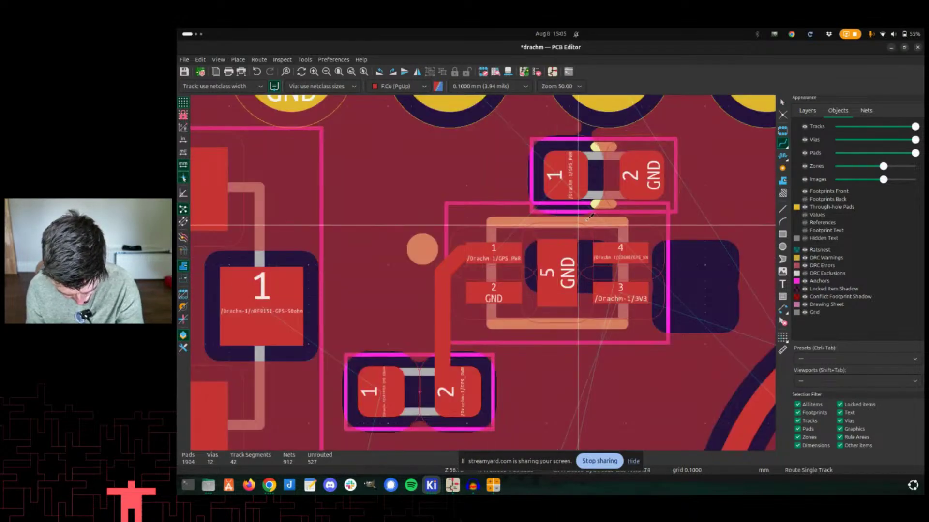
{"action": "left_click_drag", "start_coordinate": [573, 178], "coordinate": [508, 164]}
{"action": "scroll", "coordinate": [508, 164], "scroll_direction": "up", "scroll_amount": 2}
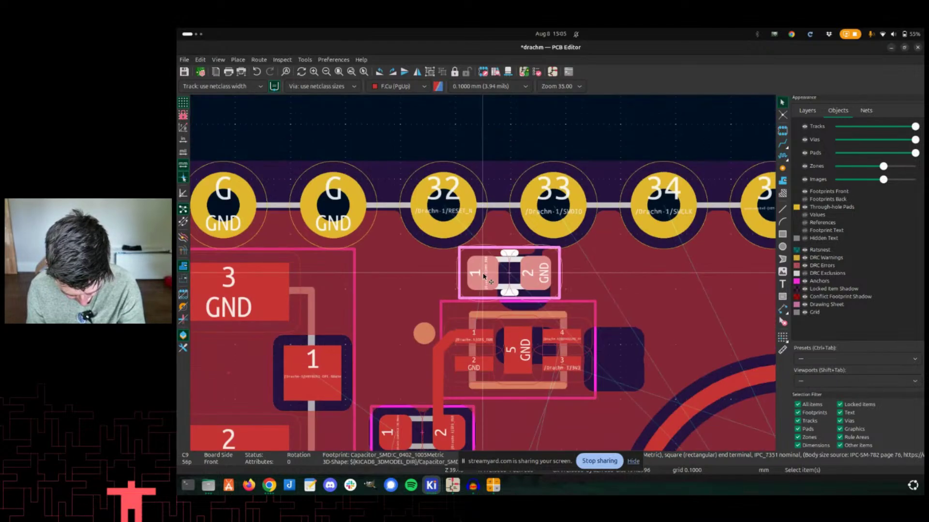
{"action": "scroll", "coordinate": [482, 276], "scroll_direction": "down", "scroll_amount": 2}
{"action": "key", "text": "x"}
{"action": "left_click", "coordinate": [483, 276]}
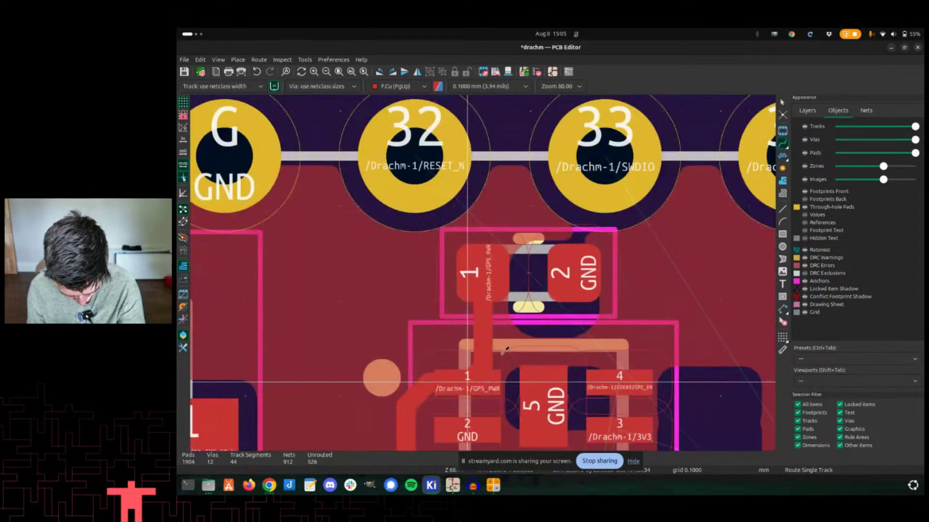
Refill all copper zones around the new GPS_PWR tracks between C9, U13 and L1.
{"action": "scroll", "coordinate": [475, 284], "scroll_direction": "down", "scroll_amount": 3}
{"action": "scroll", "coordinate": [477, 284], "scroll_direction": "up", "scroll_amount": 2}
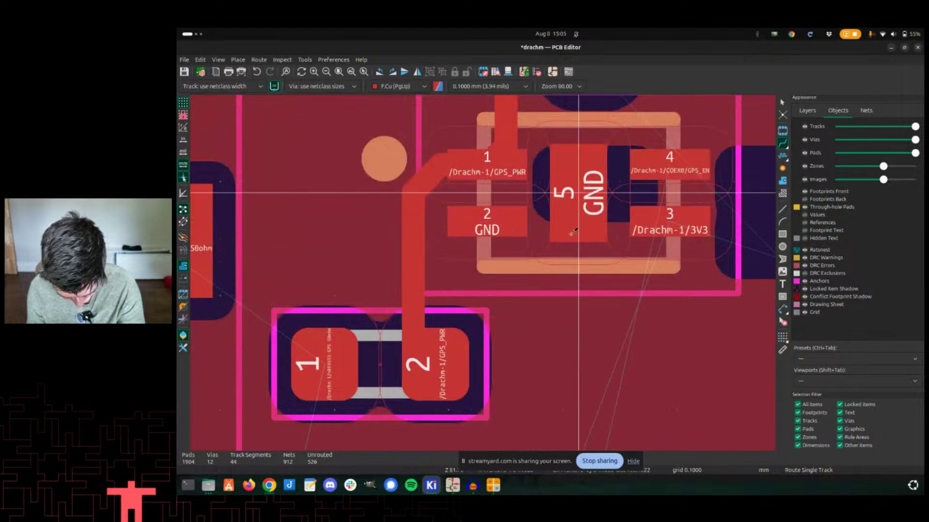
{"action": "scroll", "coordinate": [491, 242], "scroll_direction": "up", "scroll_amount": 2}
{"action": "key", "text": "b"}
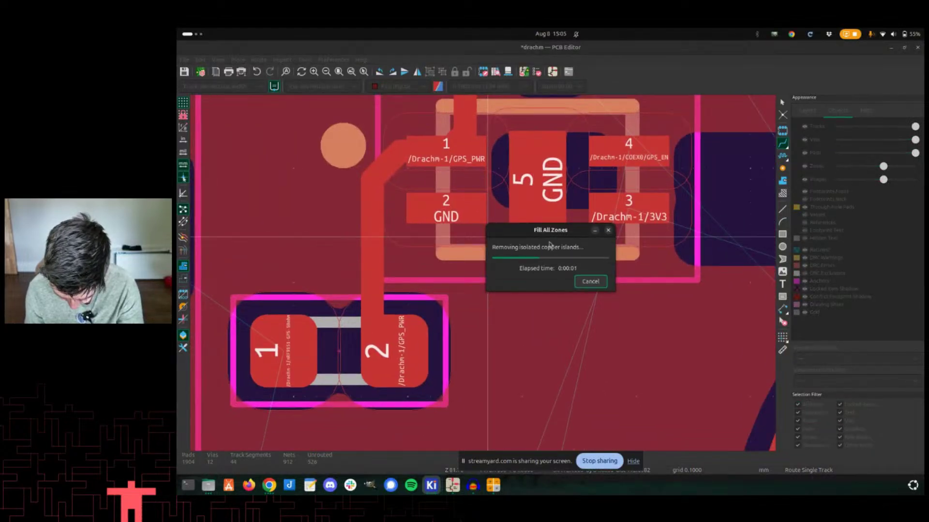
Examine the GPS power parts and the net assignments of castellated edge pads 32 to 38.
{"action": "scroll", "coordinate": [536, 267], "scroll_direction": "down", "scroll_amount": 2}
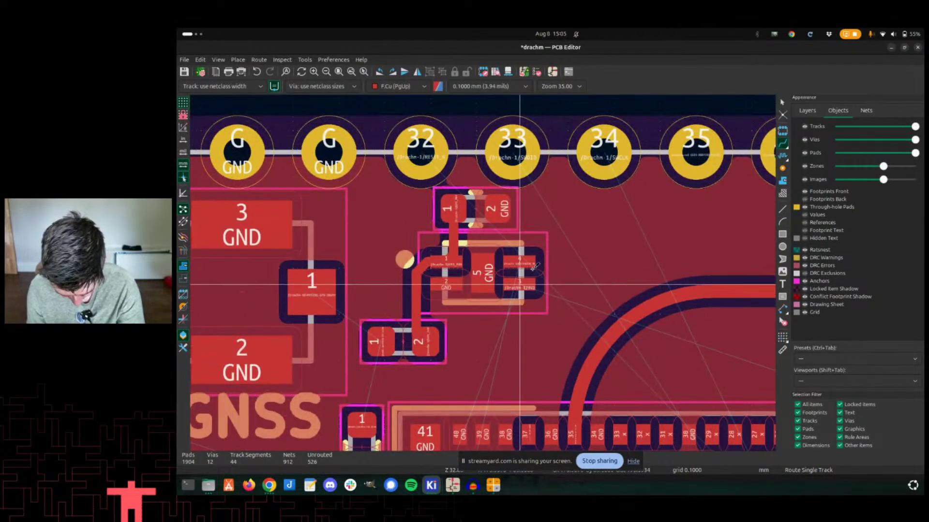
{"action": "scroll", "coordinate": [531, 262], "scroll_direction": "down", "scroll_amount": 1}
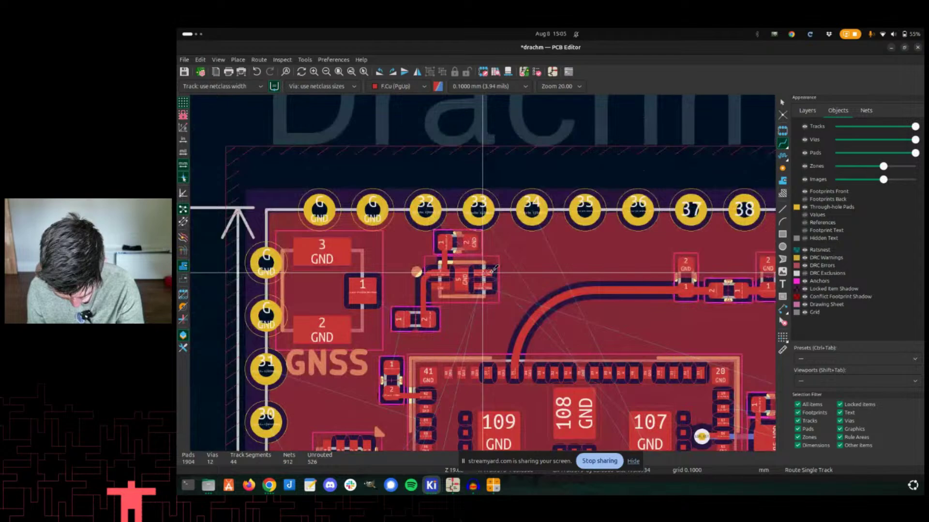
{"action": "scroll", "coordinate": [479, 271], "scroll_direction": "up", "scroll_amount": 3}
{"action": "scroll", "coordinate": [436, 160], "scroll_direction": "down", "scroll_amount": 2}
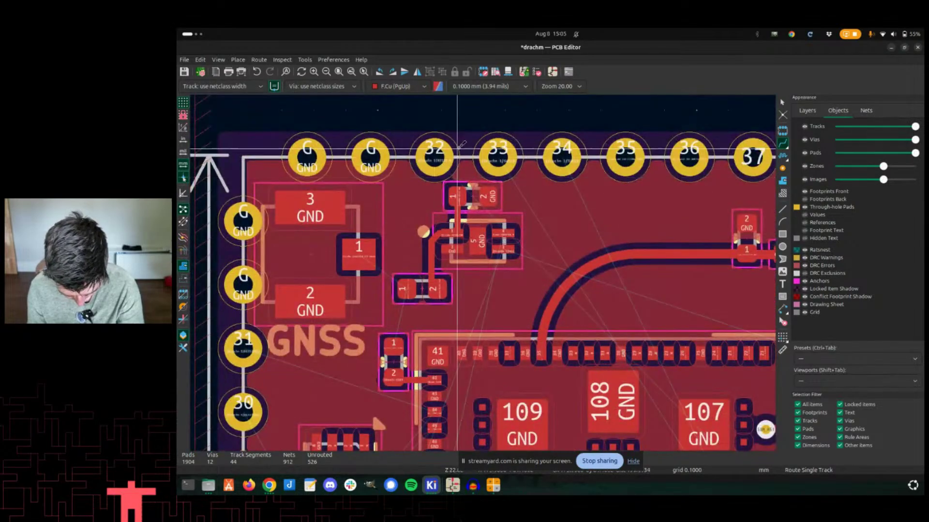
{"action": "scroll", "coordinate": [435, 156], "scroll_direction": "up", "scroll_amount": 4}
{"action": "scroll", "coordinate": [435, 270], "scroll_direction": "down", "scroll_amount": 4}
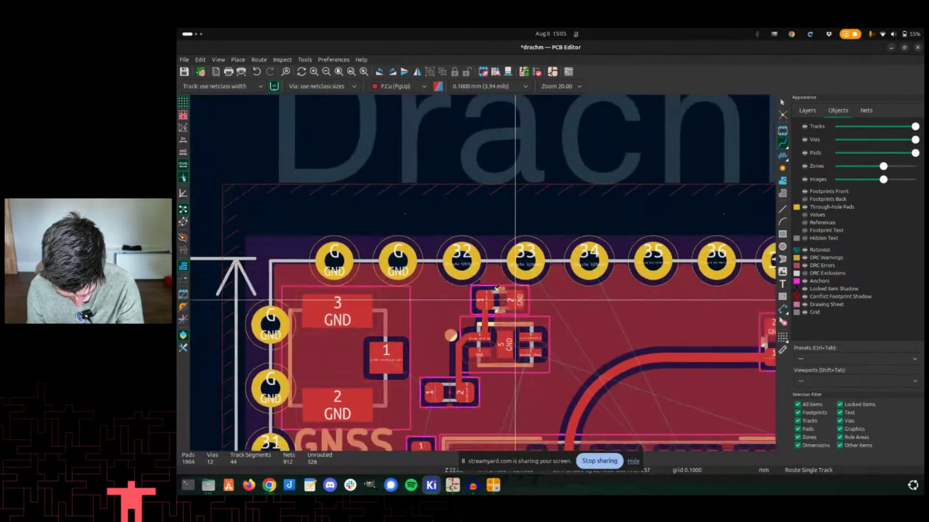
{"action": "scroll", "coordinate": [504, 292], "scroll_direction": "up", "scroll_amount": 2}
{"action": "middle_click_drag", "start_coordinate": [489, 264], "coordinate": [342, 199]}
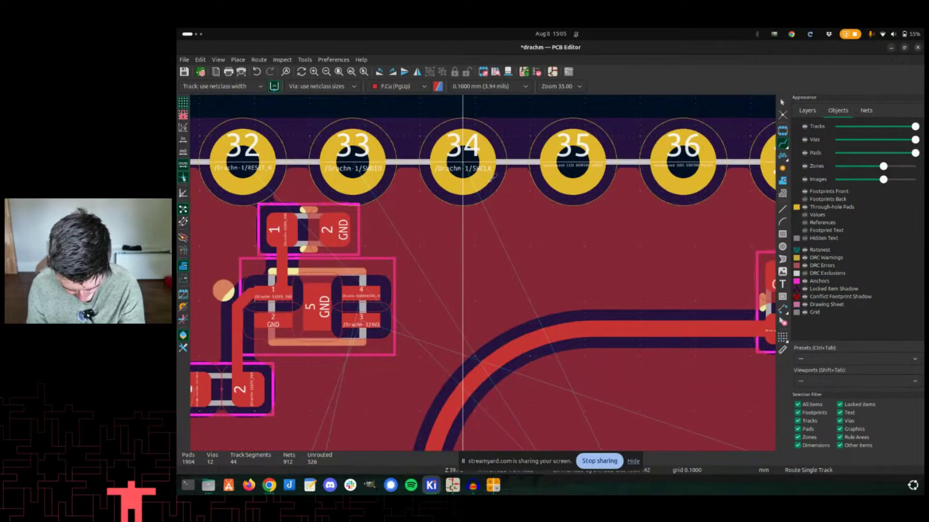
{"action": "scroll", "coordinate": [549, 167], "scroll_direction": "up", "scroll_amount": 3}
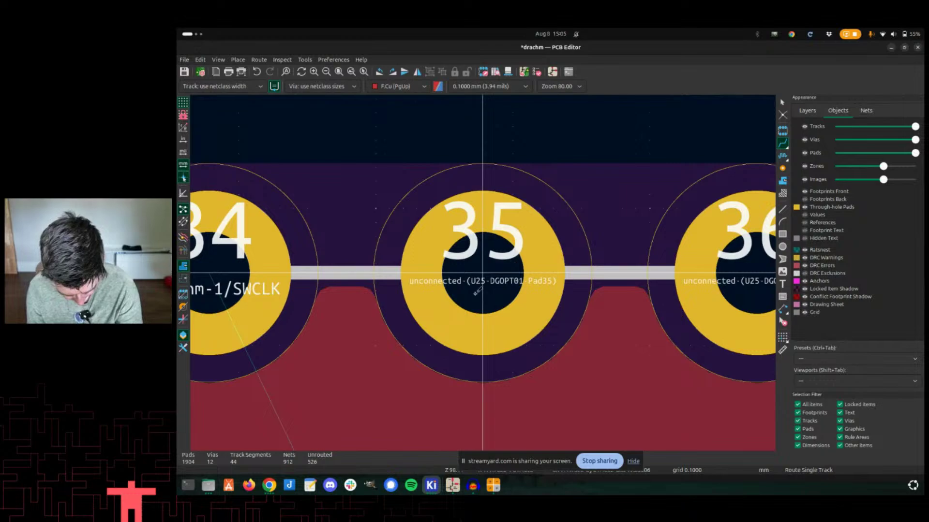
{"action": "scroll", "coordinate": [476, 292], "scroll_direction": "down", "scroll_amount": 2}
{"action": "scroll", "coordinate": [540, 244], "scroll_direction": "right", "scroll_amount": 5}
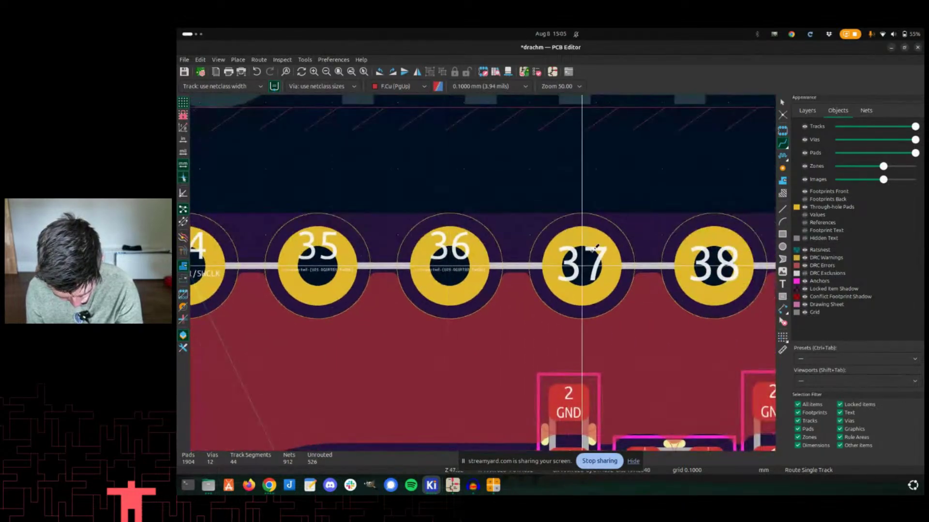
{"action": "scroll", "coordinate": [484, 272], "scroll_direction": "up", "scroll_amount": 3}
{"action": "scroll", "coordinate": [484, 272], "scroll_direction": "down", "scroll_amount": 4}
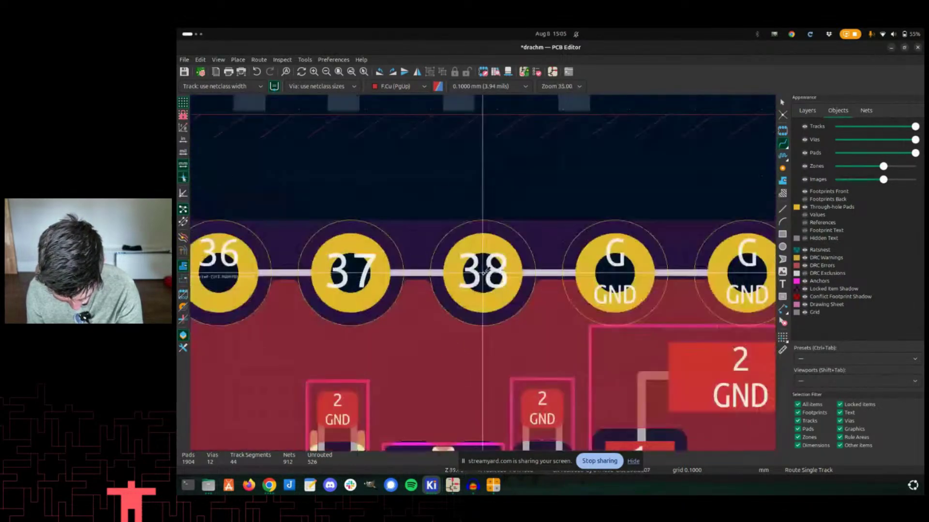
{"action": "left_click", "coordinate": [485, 271]}
{"action": "key", "text": "Escape"}
{"action": "key", "text": "Escape"}
{"action": "left_click", "coordinate": [465, 276]}
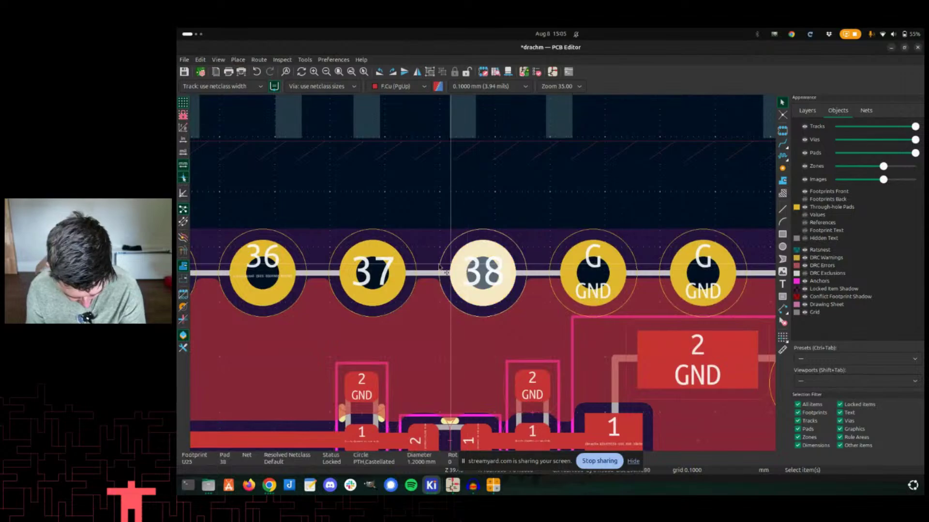
{"action": "middle_click_drag", "start_coordinate": [341, 266], "coordinate": [414, 166]}
{"action": "middle_click_drag", "start_coordinate": [302, 234], "coordinate": [587, 149]}
{"action": "scroll", "coordinate": [534, 206], "scroll_direction": "down", "scroll_amount": 3}
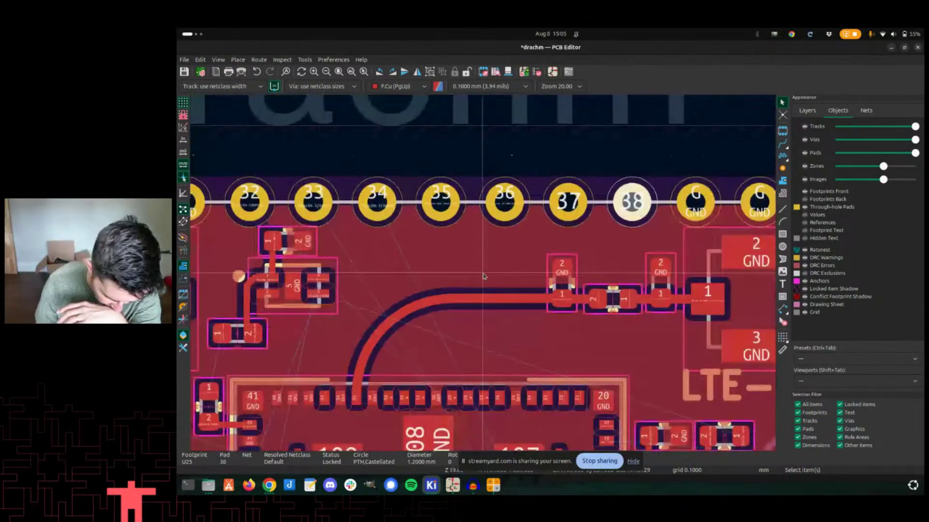
{"action": "middle_click_drag", "start_coordinate": [444, 297], "coordinate": [525, 252]}
{"action": "scroll", "coordinate": [373, 252], "scroll_direction": "up", "scroll_amount": 3}
{"action": "middle_click_drag", "start_coordinate": [309, 396], "coordinate": [468, 281]}
{"action": "scroll", "coordinate": [484, 272], "scroll_direction": "up", "scroll_amount": 3}
{"action": "scroll", "coordinate": [487, 271], "scroll_direction": "down", "scroll_amount": 3}
{"action": "key", "text": "x"}
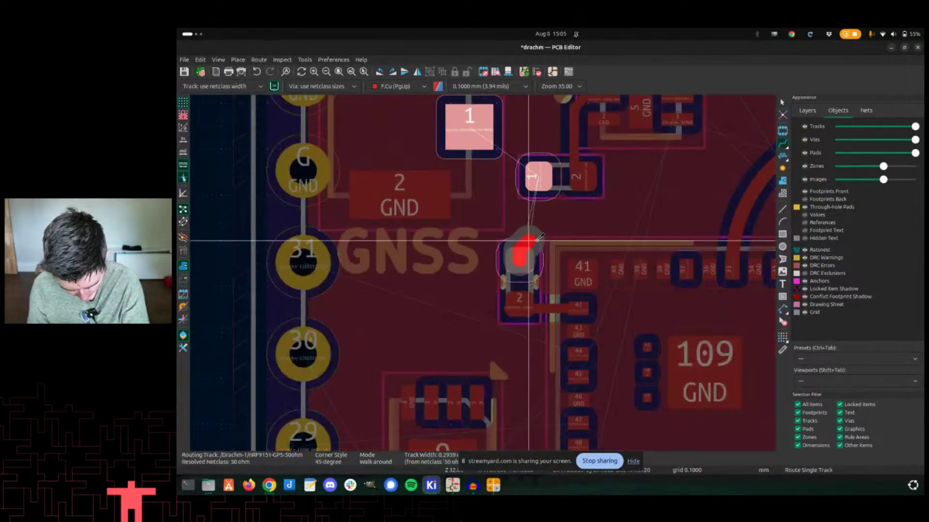
{"action": "scroll", "coordinate": [532, 228], "scroll_direction": "up", "scroll_amount": 3}
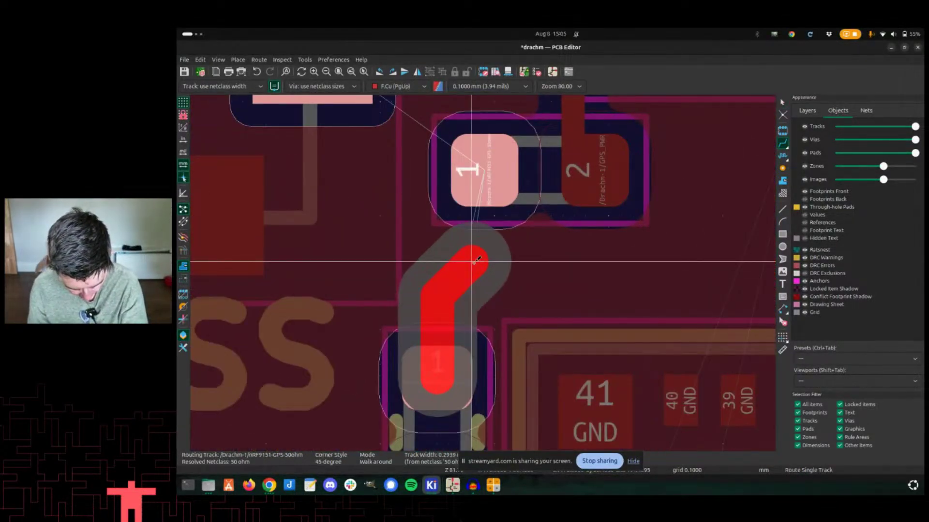
{"action": "scroll", "coordinate": [476, 260], "scroll_direction": "up", "scroll_amount": 2}
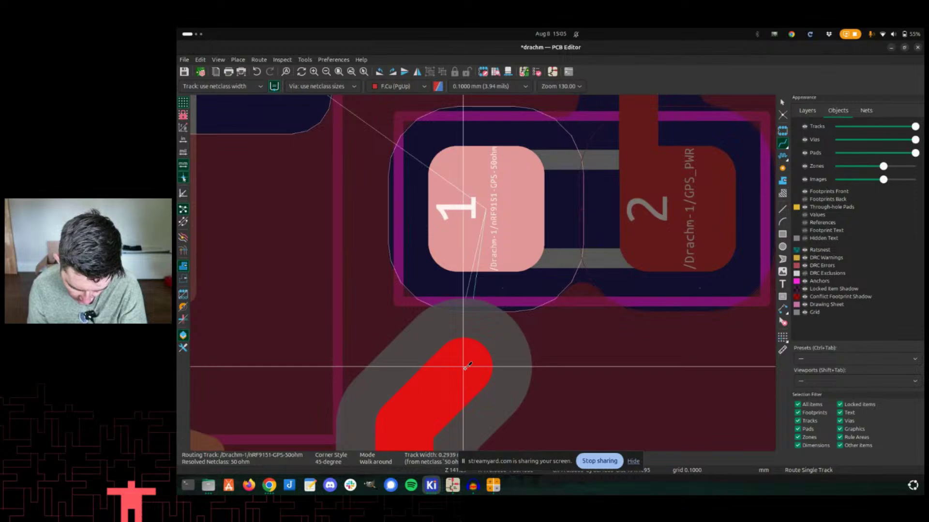
{"action": "scroll", "coordinate": [483, 270], "scroll_direction": "down", "scroll_amount": 2}
{"action": "key", "text": "Escape"}
{"action": "key", "text": "Escape"}
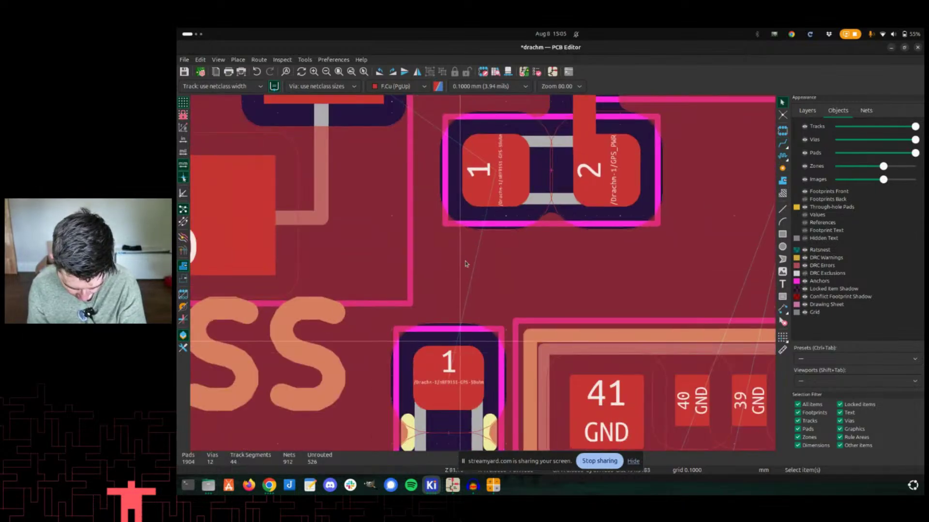
Check the net class and width of the track between C10 pad 2 and pad 42.
{"action": "scroll", "coordinate": [484, 315], "scroll_direction": "down", "scroll_amount": 3, "text": "shift"}
{"action": "scroll", "coordinate": [549, 334], "scroll_direction": "up", "scroll_amount": 2}
{"action": "left_click", "coordinate": [546, 340]}
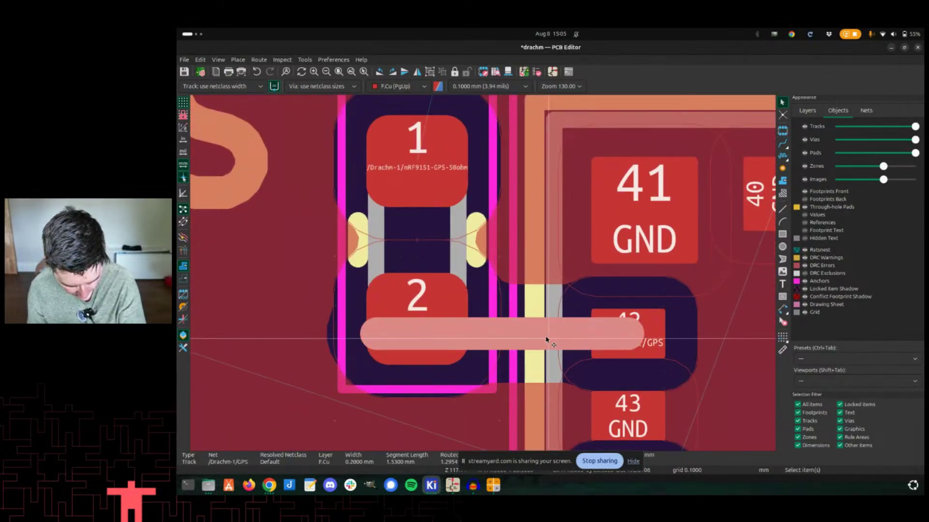
{"action": "key", "text": "Escape"}
{"action": "scroll", "coordinate": [360, 231], "scroll_direction": "up", "scroll_amount": 1, "text": "shift"}
Switch to the Drachm-1 schematic editor and bring the GPS antenna circuit around C10, L1 and J7 into view.
{"action": "key", "text": "alt+Tab"}
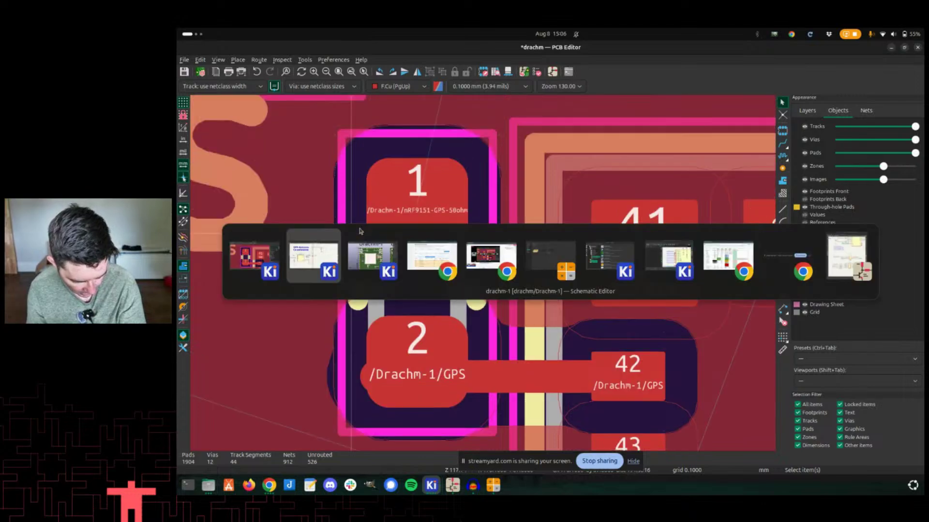
{"action": "key", "text": "alt+Tab"}
{"action": "key", "text": "alt+Tab"}
{"action": "key", "text": "alt+shift+Tab"}
{"action": "key", "text": "alt+shift+Tab"}
{"action": "key", "text": "alt+Tab"}
{"action": "key", "text": "alt+shift+Tab"}
{"action": "scroll", "coordinate": [550, 267], "scroll_direction": "up", "scroll_amount": 2}
{"action": "scroll", "coordinate": [551, 268], "scroll_direction": "down", "scroll_amount": 5}
{"action": "scroll", "coordinate": [539, 271], "scroll_direction": "up", "scroll_amount": 4}
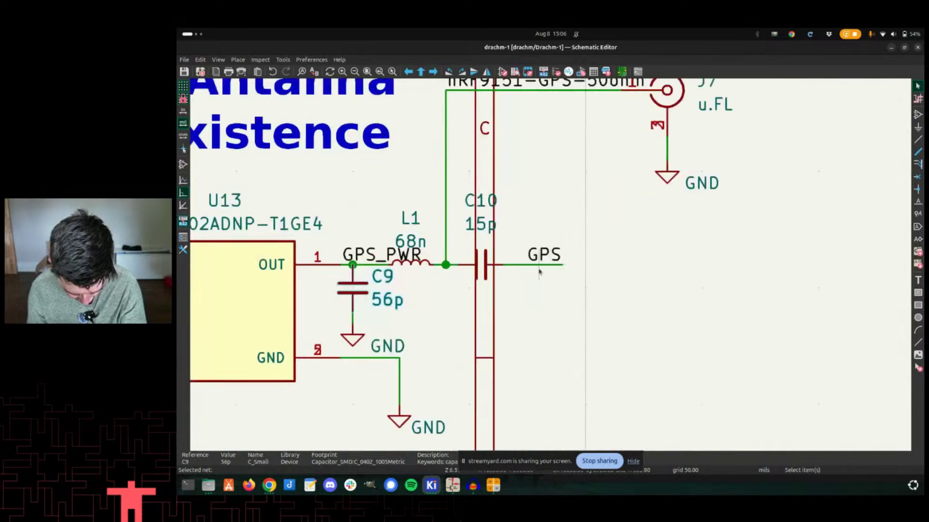
{"action": "scroll", "coordinate": [538, 272], "scroll_direction": "down", "scroll_amount": 1}
{"action": "middle_click_drag", "start_coordinate": [628, 136], "coordinate": [597, 219]}
Rename the net label on the wire to u.FL connector J7 as nRF9151-GPS_ANT-50ohm.
{"action": "left_click", "coordinate": [591, 156]}
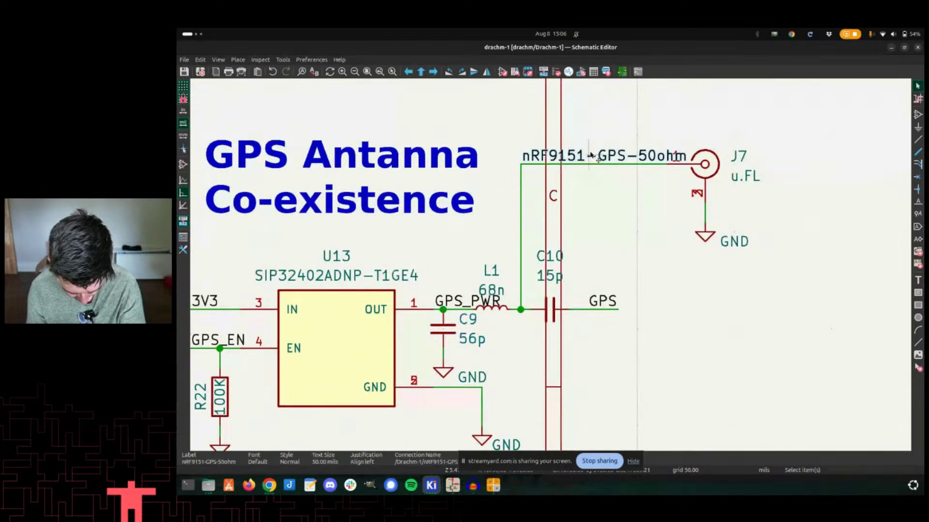
{"action": "double_click", "coordinate": [591, 156]}
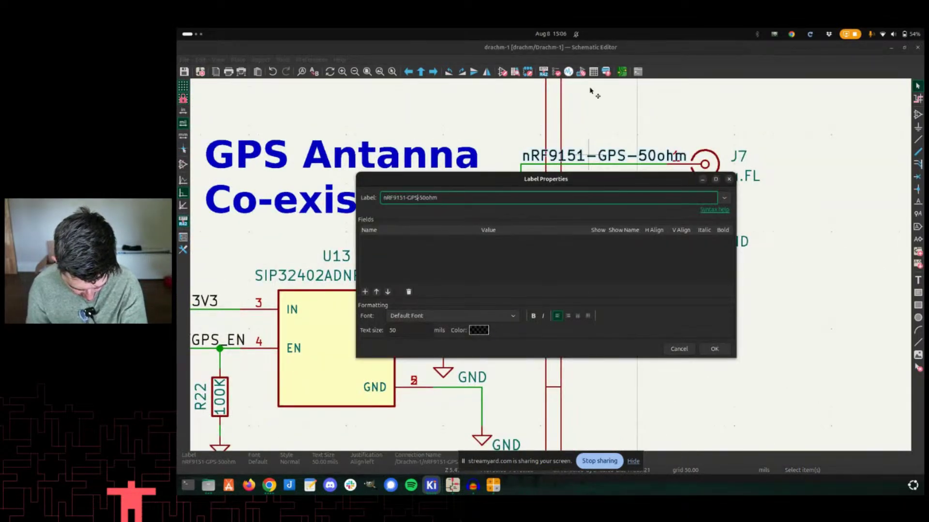
{"action": "type", "text": "_ANT"}
{"action": "key", "text": "Return"}
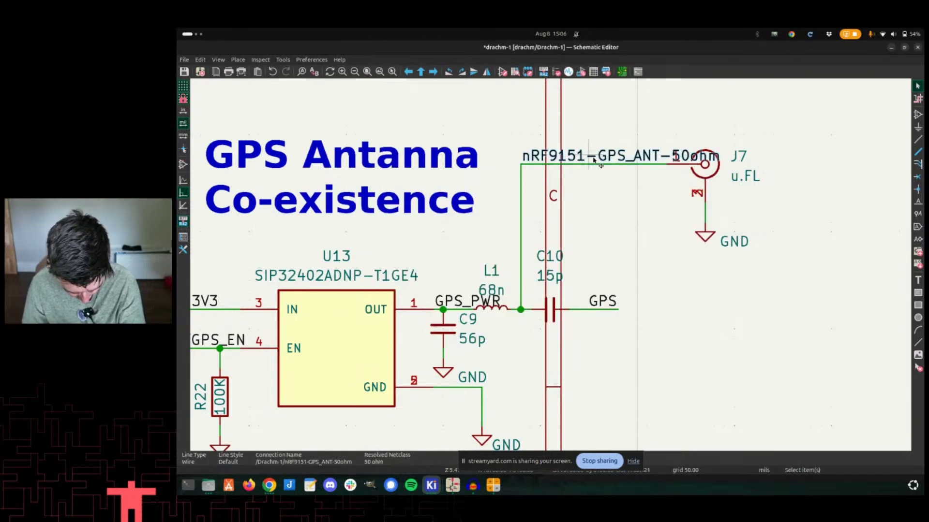
{"action": "double_click", "coordinate": [581, 165]}
{"action": "key", "text": "Escape"}
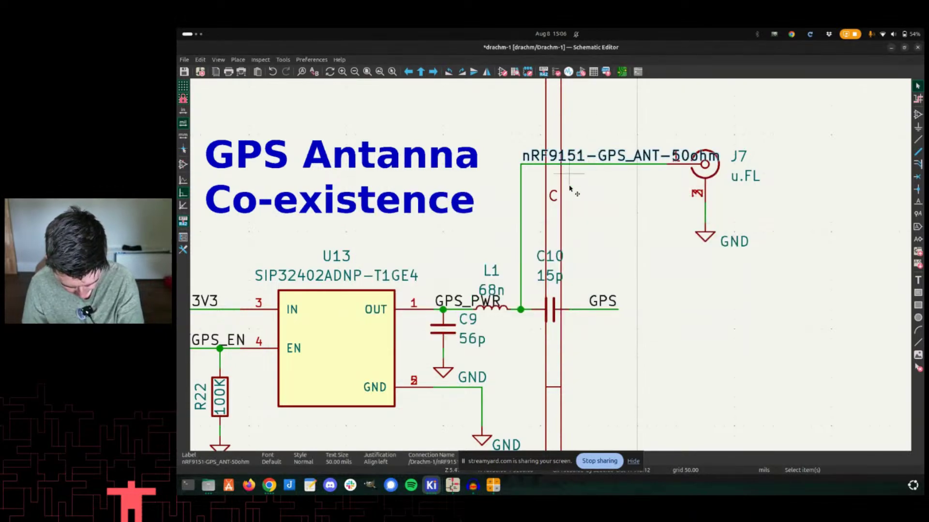
Rename the GPS net label beside C10 as nRF9151-GPS_FEED-50ohm.
{"action": "double_click", "coordinate": [594, 300]}
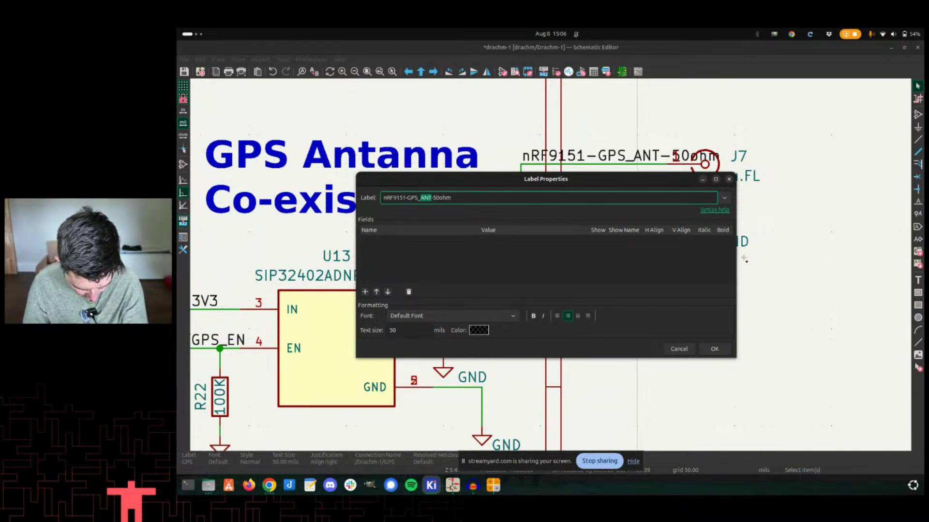
{"action": "type", "text": "ED"}
{"action": "key", "text": "Return"}
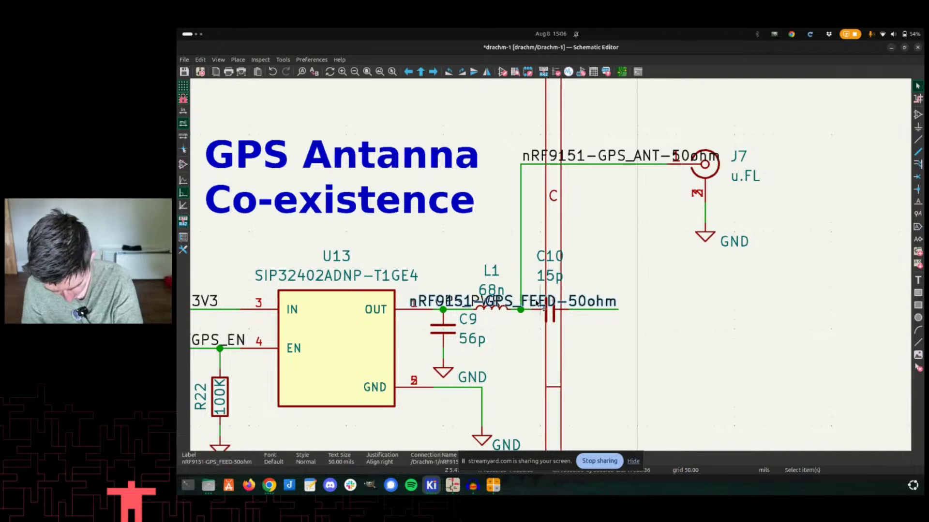
Move the nRF9151-GPS_FEED-50ohm label onto the wire on the output side of C10, align it along the wire, and save the schematic.
{"action": "key", "text": "m"}
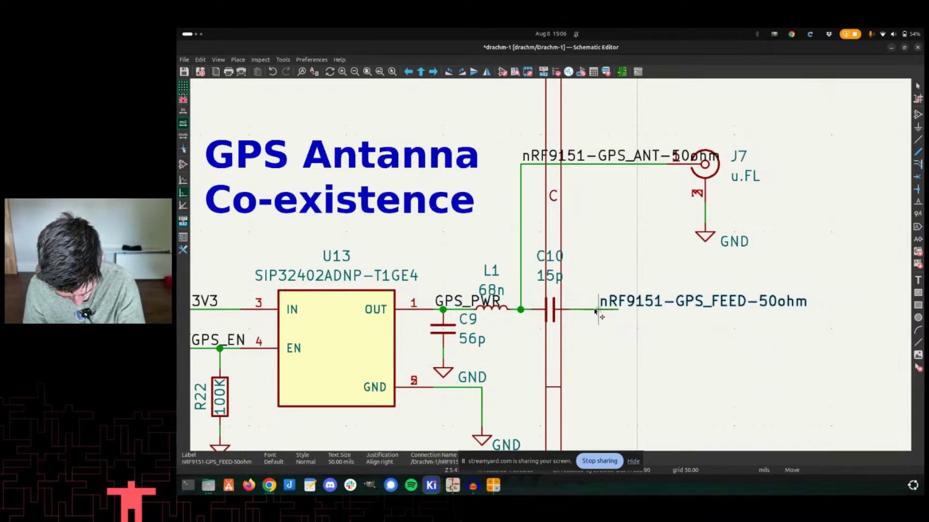
{"action": "left_click", "coordinate": [586, 311]}
{"action": "scroll", "coordinate": [626, 329], "scroll_direction": "down", "scroll_amount": 3}
{"action": "scroll", "coordinate": [546, 269], "scroll_direction": "up", "scroll_amount": 3}
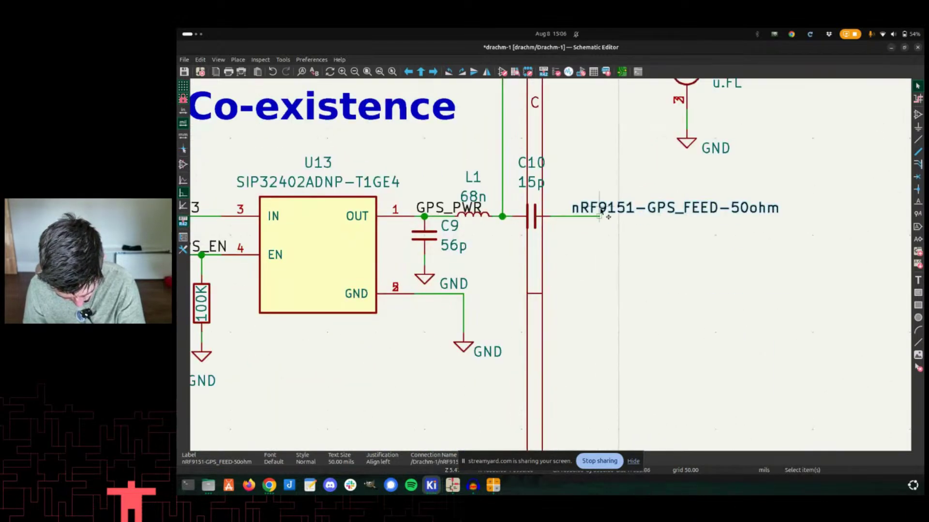
{"action": "key", "text": "r"}
{"action": "key", "text": "r"}
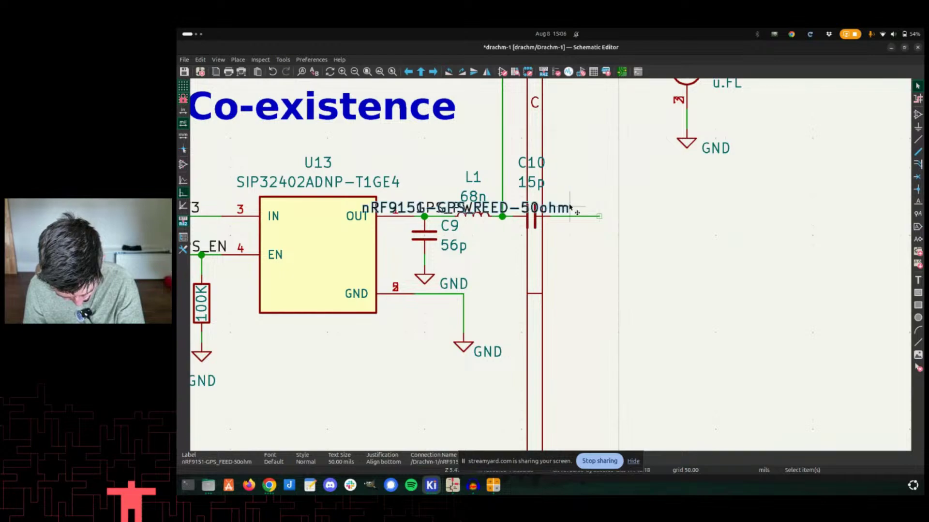
{"action": "left_click_drag", "start_coordinate": [559, 209], "coordinate": [744, 224]}
{"action": "scroll", "coordinate": [625, 230], "scroll_direction": "down", "scroll_amount": 6}
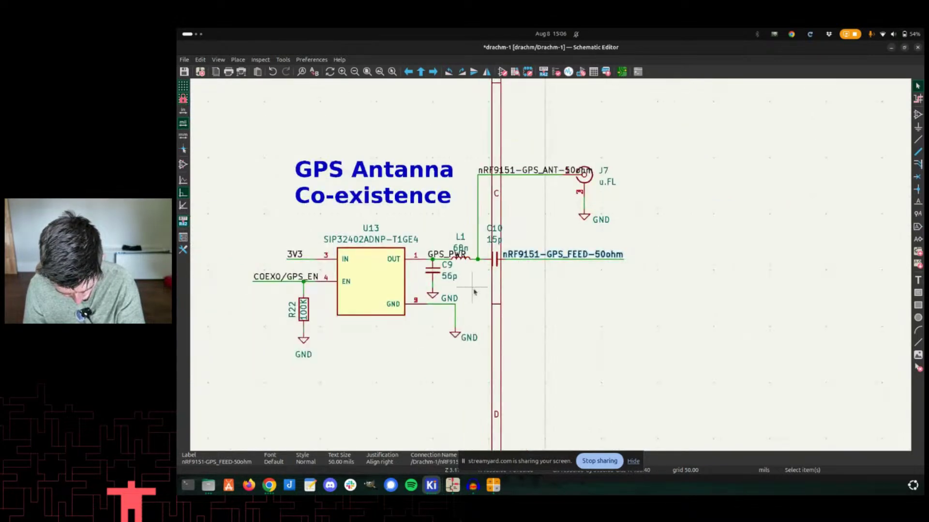
{"action": "scroll", "coordinate": [509, 234], "scroll_direction": "down", "scroll_amount": 1}
{"action": "key", "text": "ctrl+s"}
{"action": "scroll", "coordinate": [607, 296], "scroll_direction": "up", "scroll_amount": 2}
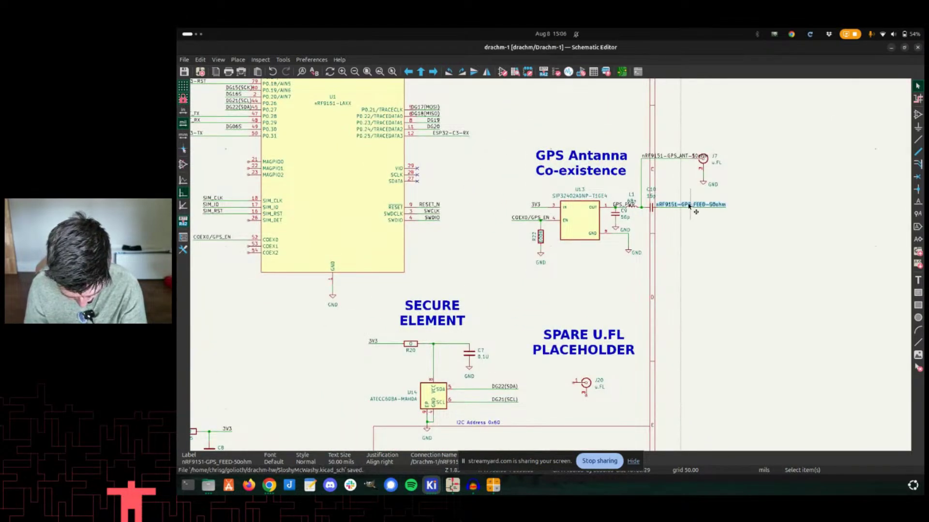
Duplicate the nRF9151-GPS_FEED-50ohm label and place the copy just above the wire from U1's GPS pin 42.
{"action": "left_click", "coordinate": [676, 219]}
{"action": "left_click", "coordinate": [680, 207]}
{"action": "key", "text": "ctrl+d"}
{"action": "middle_click_drag", "start_coordinate": [330, 224], "coordinate": [520, 324]}
{"action": "scroll", "coordinate": [600, 209], "scroll_direction": "up", "scroll_amount": 3}
{"action": "middle_click_drag", "start_coordinate": [556, 266], "coordinate": [483, 411]}
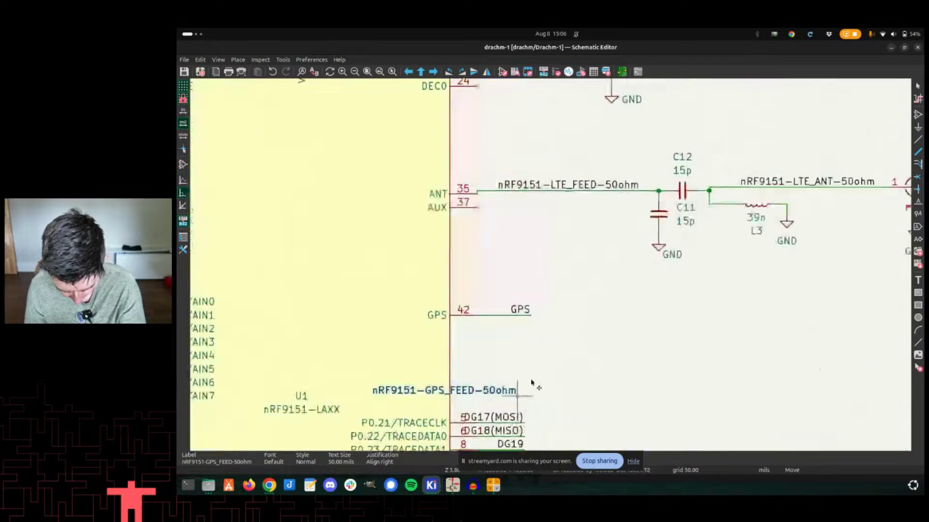
{"action": "left_click", "coordinate": [653, 289]}
Replace pin 42's GPS label with the nRF9151-GPS_FEED-50ohm copy on a lengthened wire, and save the schematic.
{"action": "key", "text": "Delete"}
{"action": "left_click_drag", "start_coordinate": [530, 315], "coordinate": [653, 316]}
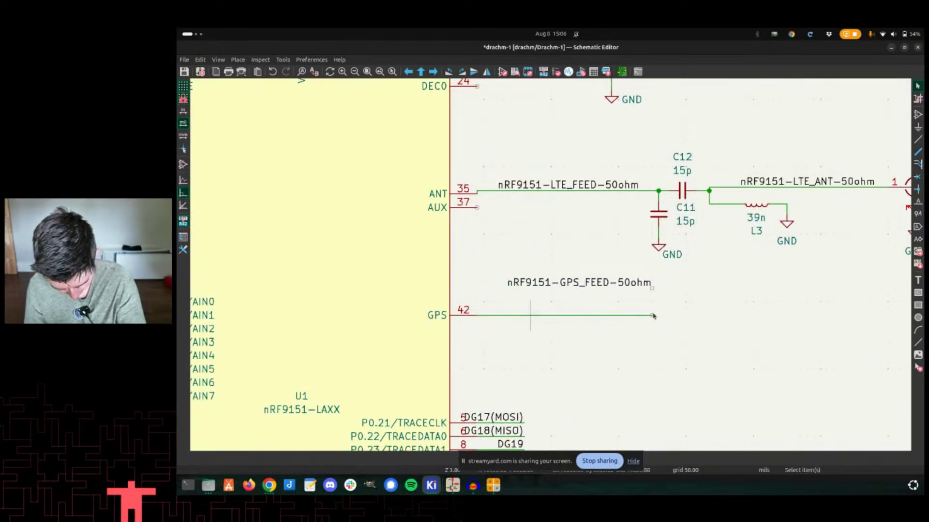
{"action": "left_click", "coordinate": [633, 284]}
{"action": "left_click_drag", "start_coordinate": [633, 285], "coordinate": [652, 318]}
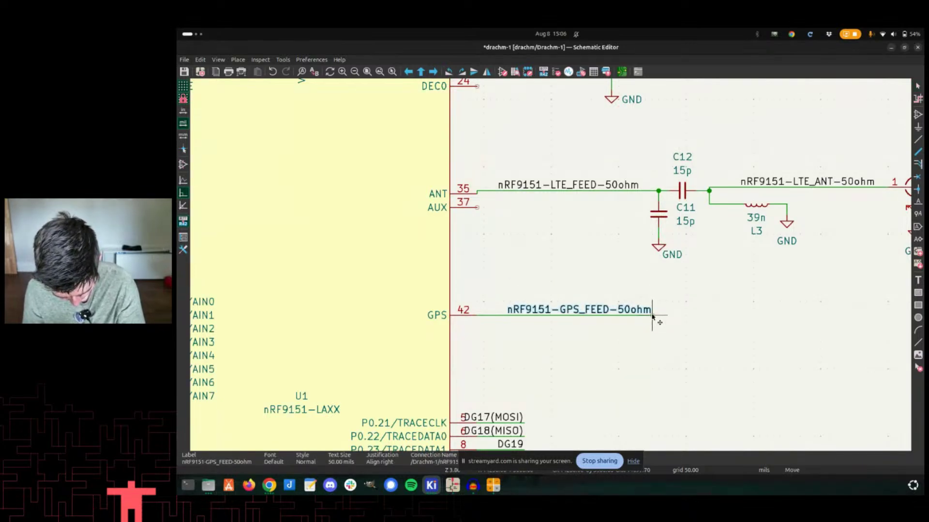
{"action": "left_click", "coordinate": [652, 316]}
{"action": "scroll", "coordinate": [652, 316], "scroll_direction": "down", "scroll_amount": 2}
{"action": "key", "text": "ctrl+s"}
{"action": "scroll", "coordinate": [521, 315], "scroll_direction": "down", "scroll_amount": 3}
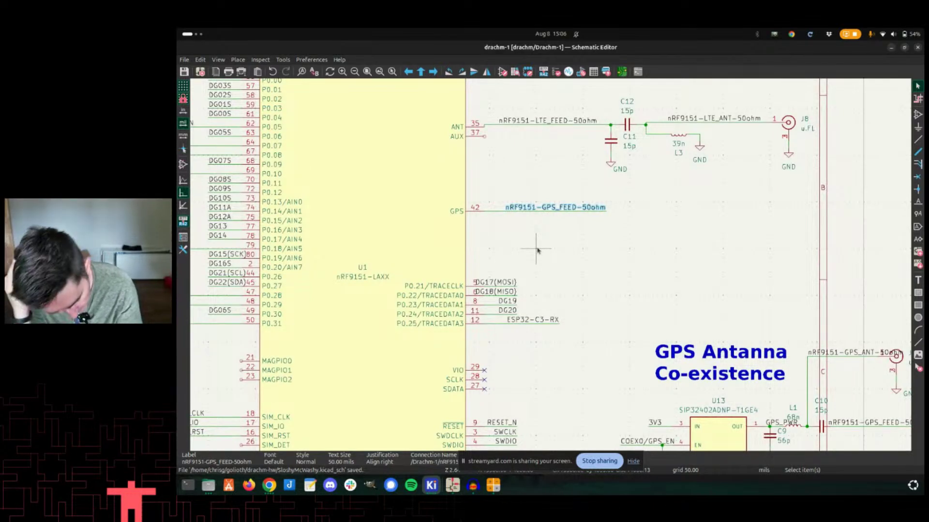
Switch to the PCB editor and update the board from the schematic.
{"action": "key", "text": "alt+Tab"}
{"action": "key", "text": "alt+Tab"}
{"action": "key", "text": "alt+shift+Tab"}
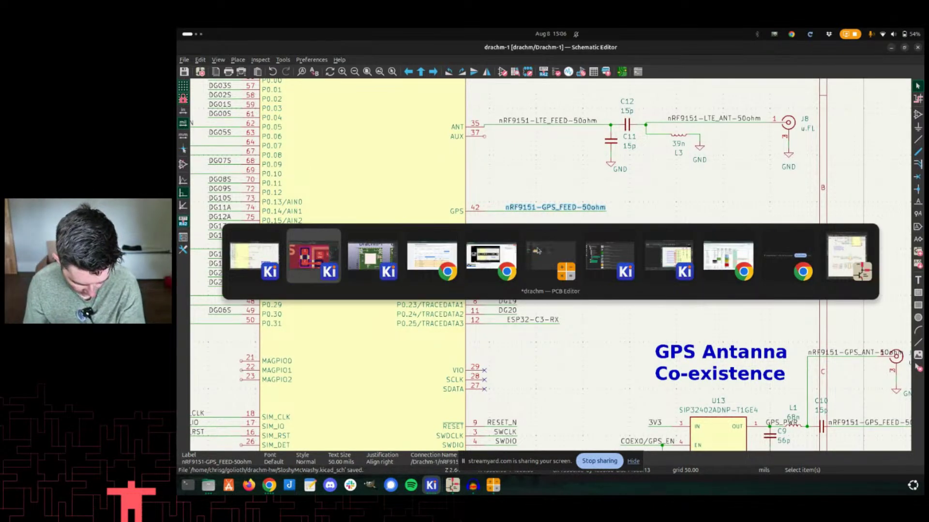
{"action": "key", "text": "alt+shift+Tab"}
{"action": "key", "text": "F8"}
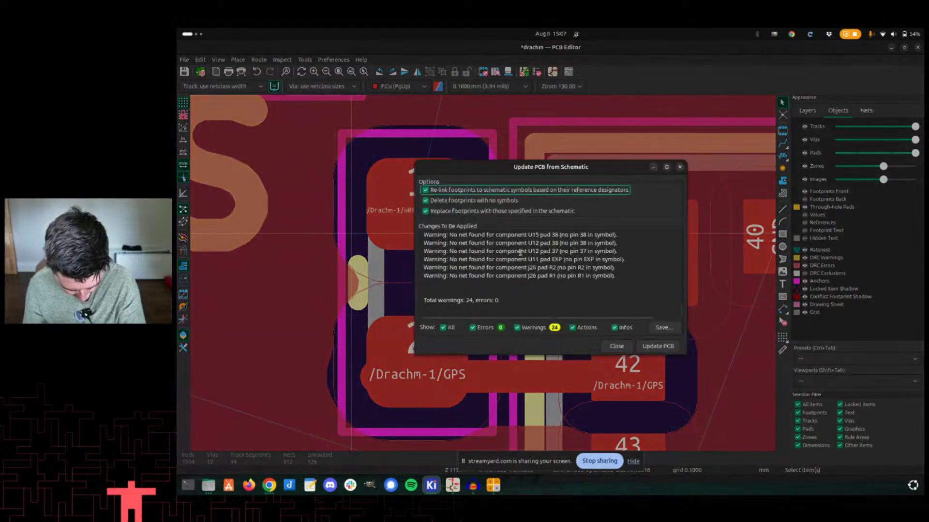
{"action": "left_click", "coordinate": [657, 346]}
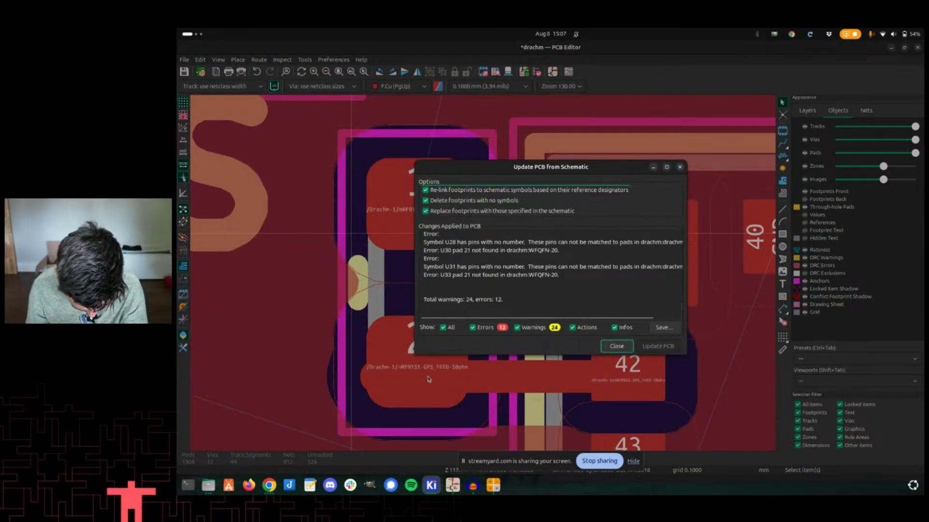
{"action": "left_click", "coordinate": [621, 342]}
Check in the board's net class settings which nets the /Drachm-1/nRF9151* pattern assigns to 50 ohm, and save the board.
{"action": "middle_click_drag", "start_coordinate": [416, 206], "coordinate": [382, 297]}
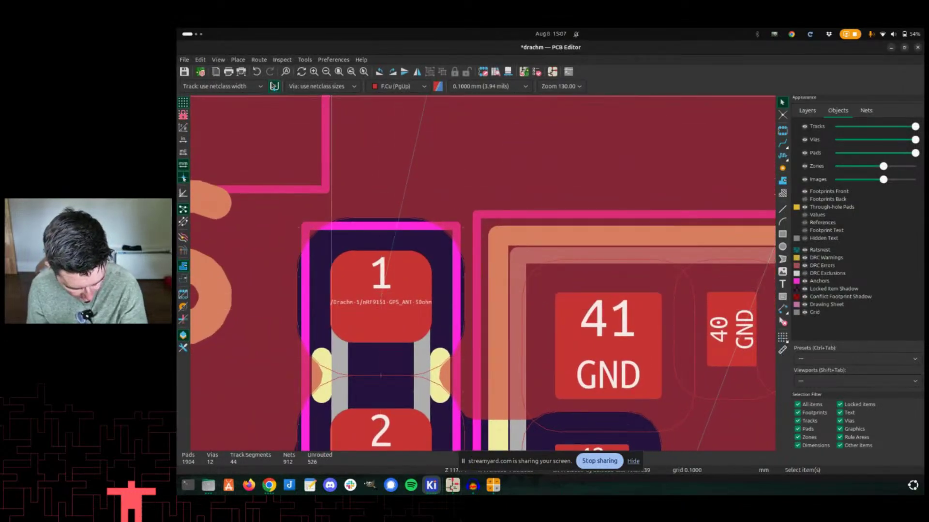
{"action": "left_click", "coordinate": [200, 72]}
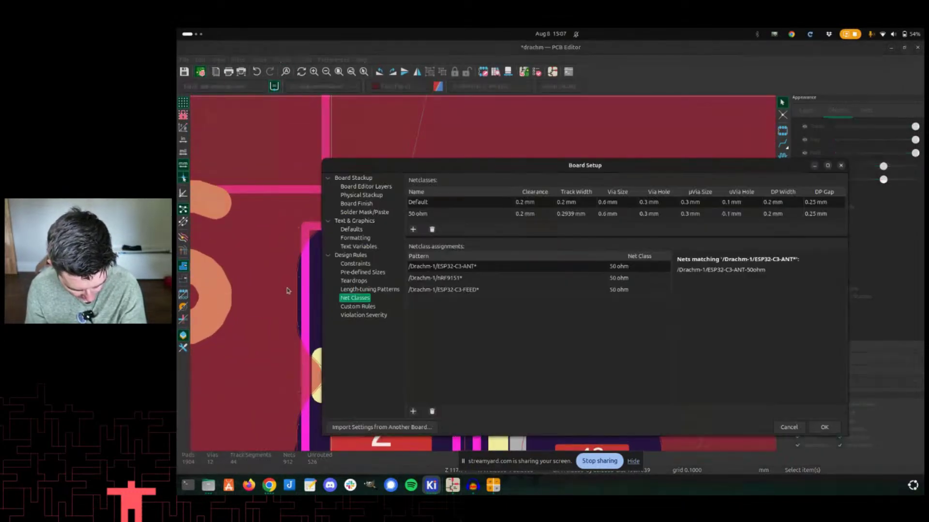
{"action": "left_click", "coordinate": [448, 292]}
{"action": "left_click", "coordinate": [452, 279]}
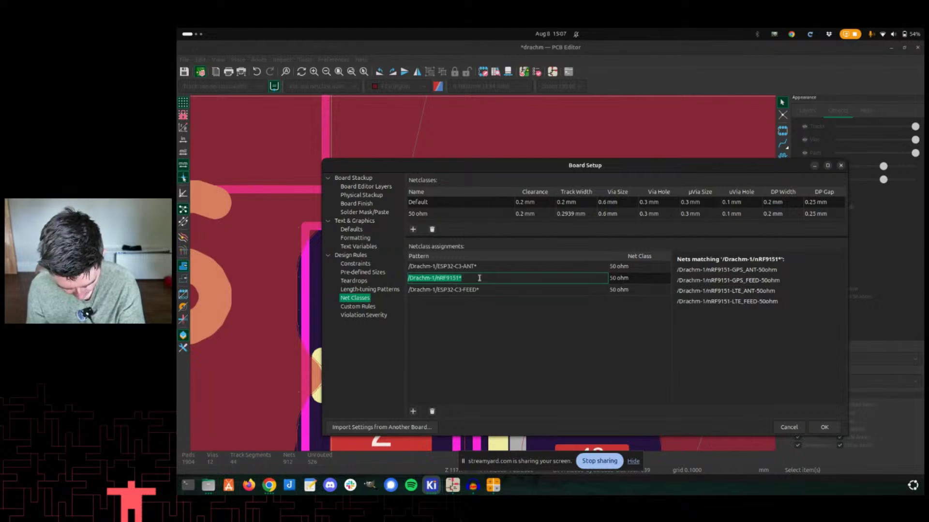
{"action": "left_click", "coordinate": [823, 428]}
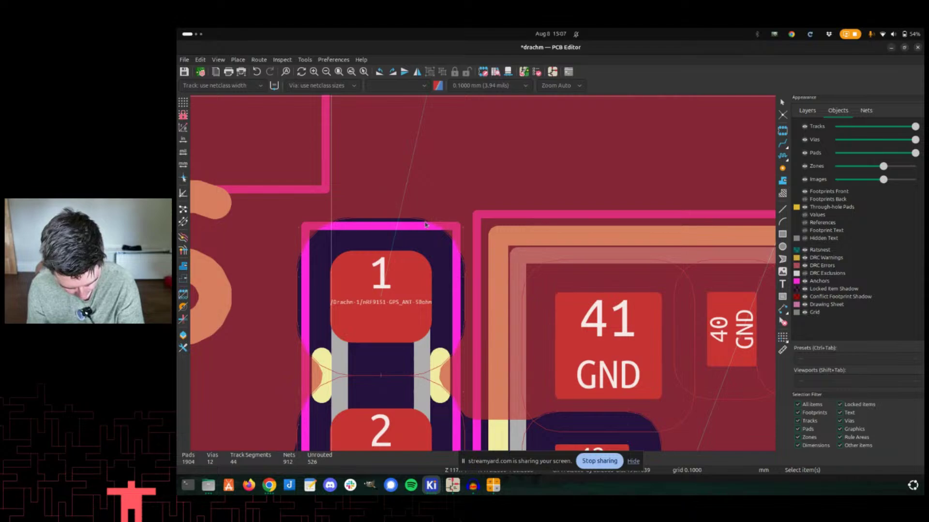
{"action": "key", "text": "ctrl+s"}
Replace the track between C10 pad 2 and pad 42 with one routed at the 50 ohm net class width.
{"action": "scroll", "coordinate": [427, 256], "scroll_direction": "down", "scroll_amount": 3}
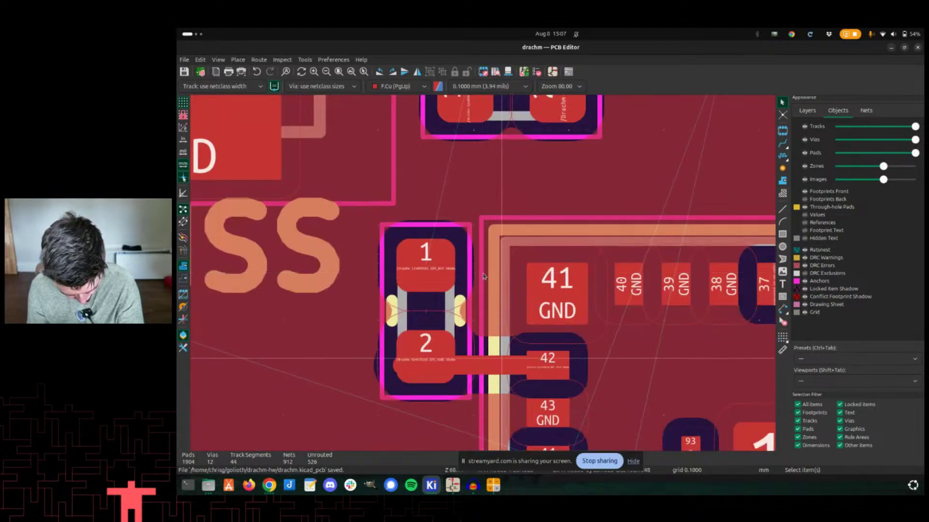
{"action": "scroll", "coordinate": [476, 280], "scroll_direction": "up", "scroll_amount": 3}
{"action": "left_click", "coordinate": [477, 280]}
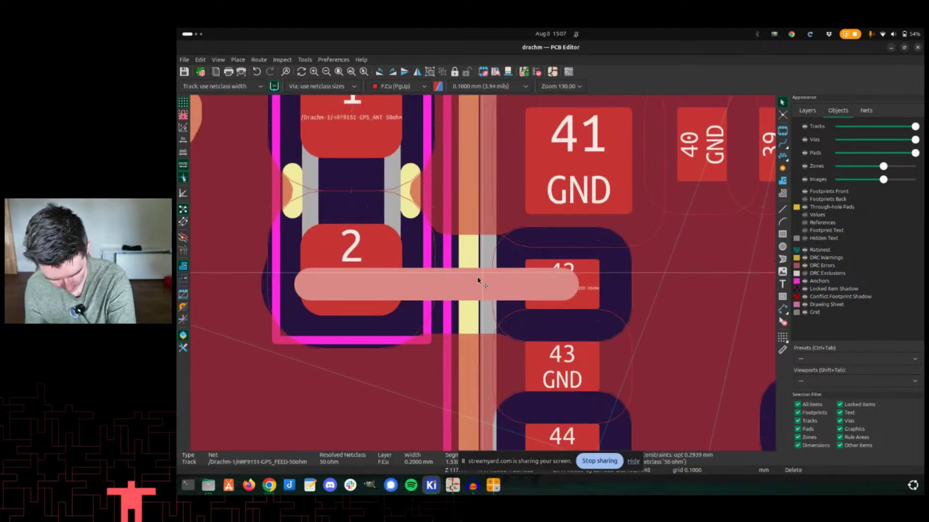
{"action": "key", "text": "Delete"}
{"action": "key", "text": "x"}
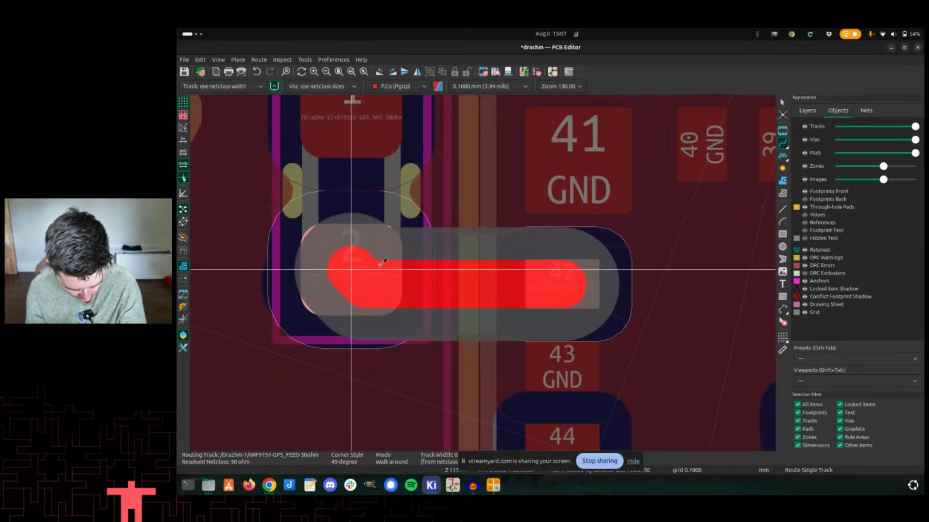
{"action": "left_click", "coordinate": [382, 263]}
{"action": "scroll", "coordinate": [298, 361], "scroll_direction": "up", "scroll_amount": 5}
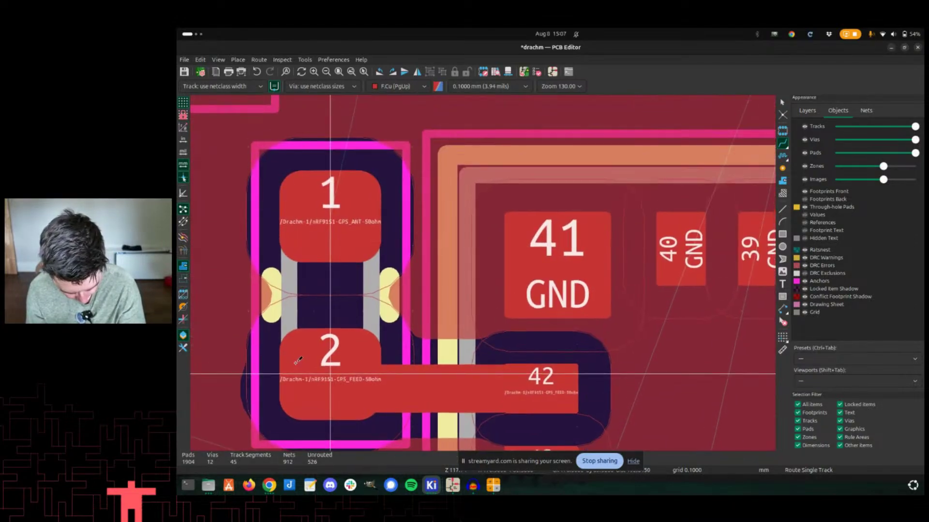
Route the nRF9151-GPS_ANT-50ohm net from C10 pad 1 to L1 pad 1 and on to J7 pad 1.
{"action": "scroll", "coordinate": [297, 360], "scroll_direction": "down", "scroll_amount": 3}
{"action": "key", "text": "x"}
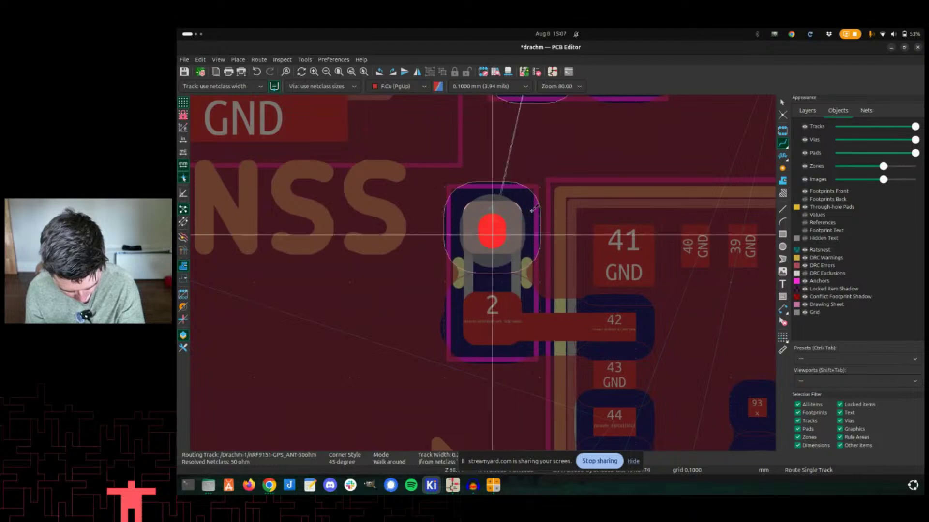
{"action": "left_click", "coordinate": [495, 194]}
{"action": "left_click", "coordinate": [494, 193]}
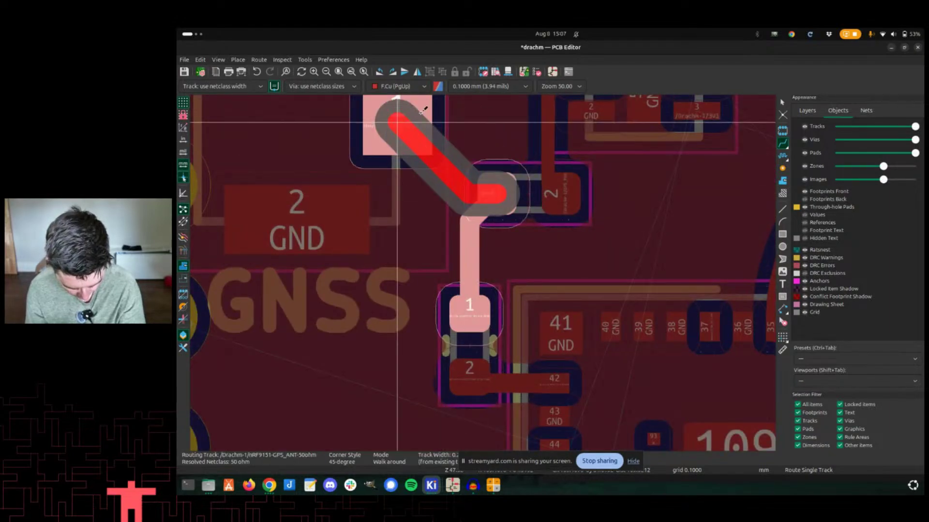
{"action": "left_click", "coordinate": [424, 110]}
{"action": "scroll", "coordinate": [540, 228], "scroll_direction": "up", "scroll_amount": 2}
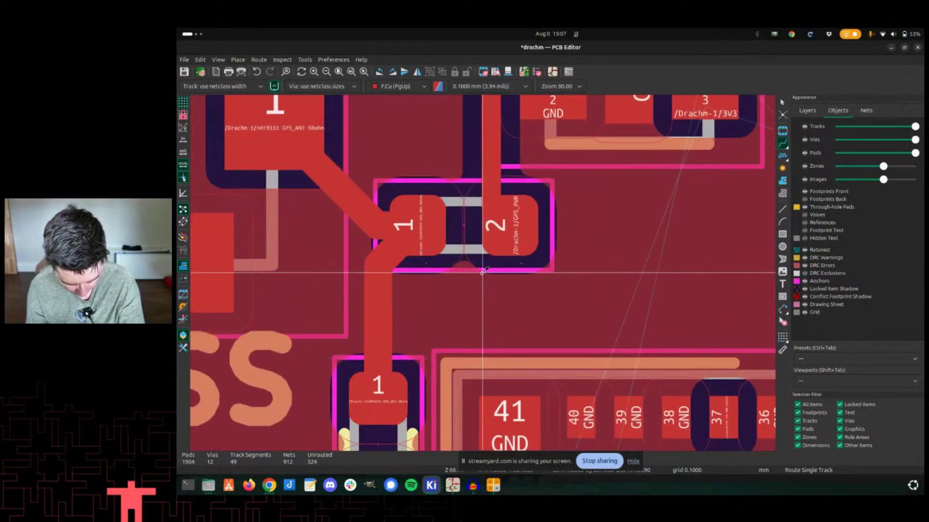
Move inductor L1 closer to C10 so its pad 1 sits over the vertical GPS_ANT track.
{"action": "left_click", "coordinate": [464, 251]}
{"action": "key", "text": "m"}
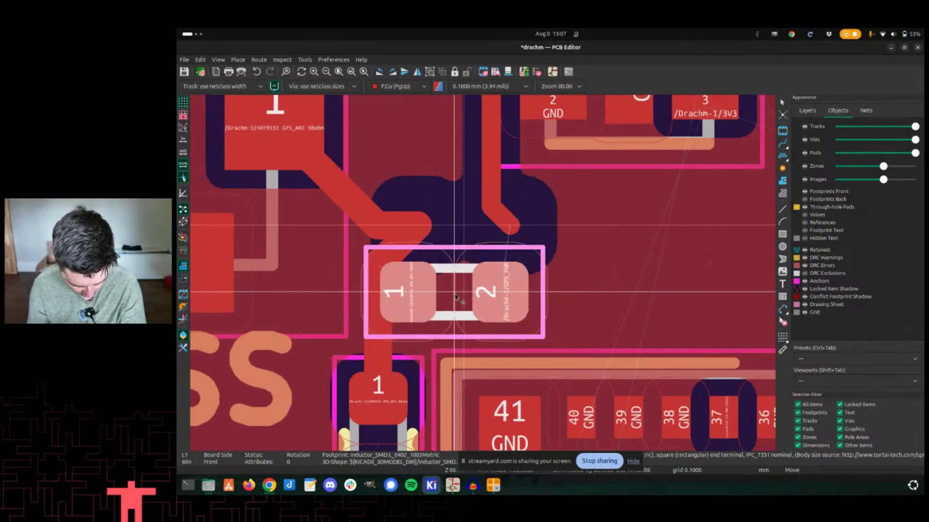
{"action": "left_click", "coordinate": [441, 288]}
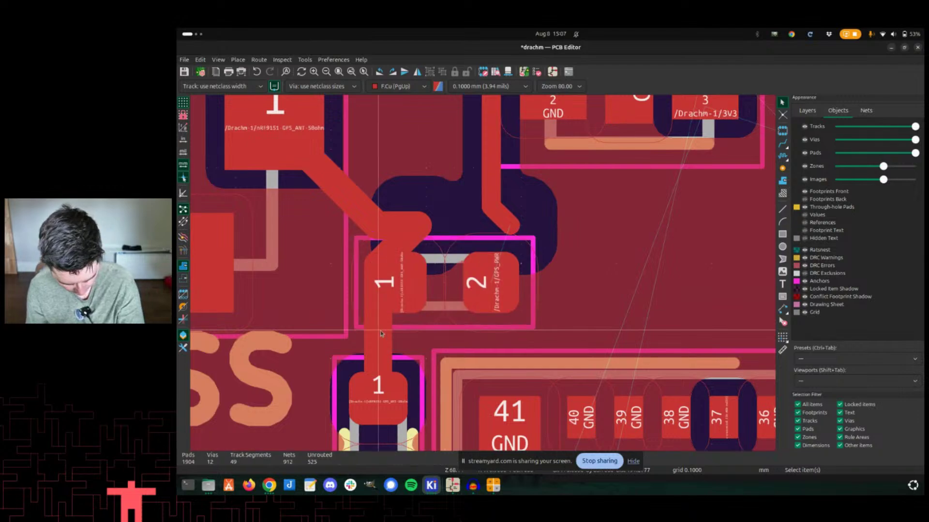
Delete the GPS_ANT tracks and reroute from C10 pad 1 straight through L1 pad 1, then diagonally to J7 pad 1.
{"action": "scroll", "coordinate": [378, 330], "scroll_direction": "up", "scroll_amount": 1}
{"action": "key", "text": "u"}
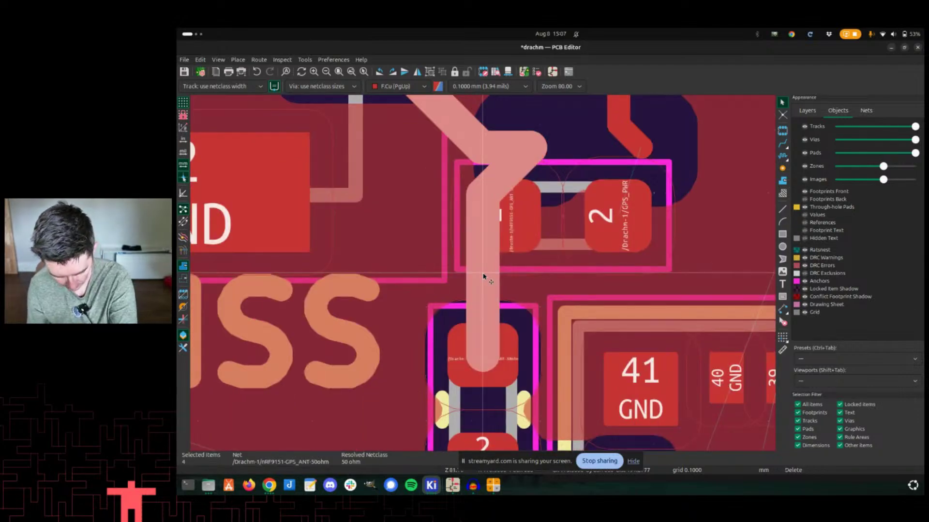
{"action": "key", "text": "Delete"}
{"action": "key", "text": "x"}
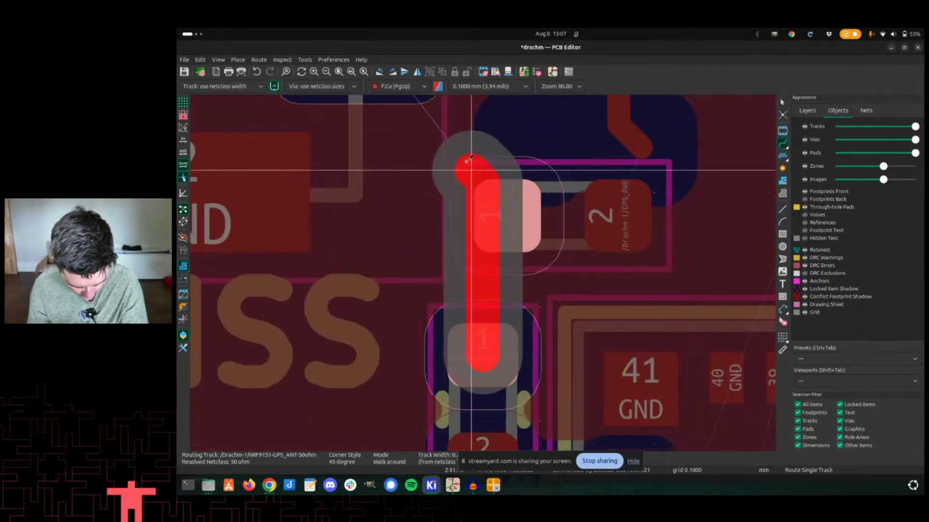
{"action": "scroll", "coordinate": [449, 155], "scroll_direction": "up", "scroll_amount": 1}
{"action": "scroll", "coordinate": [485, 273], "scroll_direction": "down", "scroll_amount": 2}
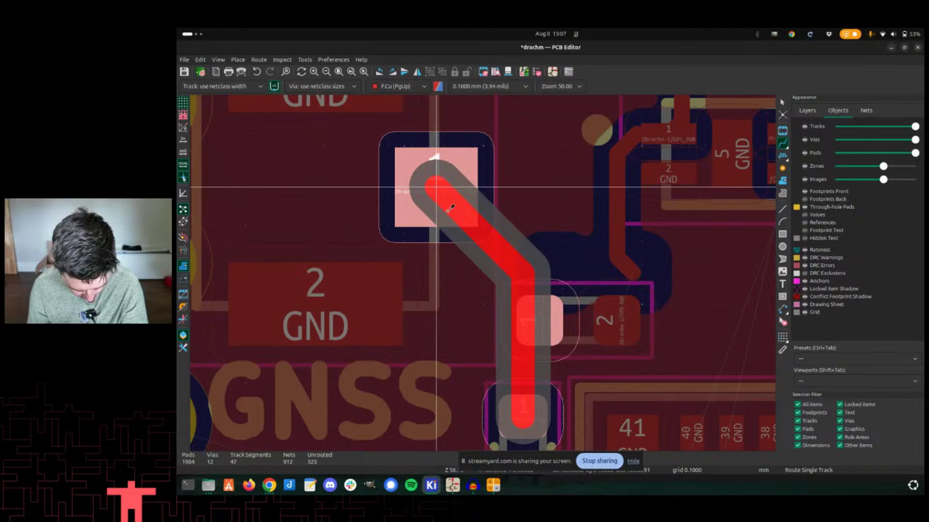
{"action": "left_click", "coordinate": [450, 212]}
{"action": "scroll", "coordinate": [498, 311], "scroll_direction": "up", "scroll_amount": 2}
{"action": "scroll", "coordinate": [464, 305], "scroll_direction": "down", "scroll_amount": 2}
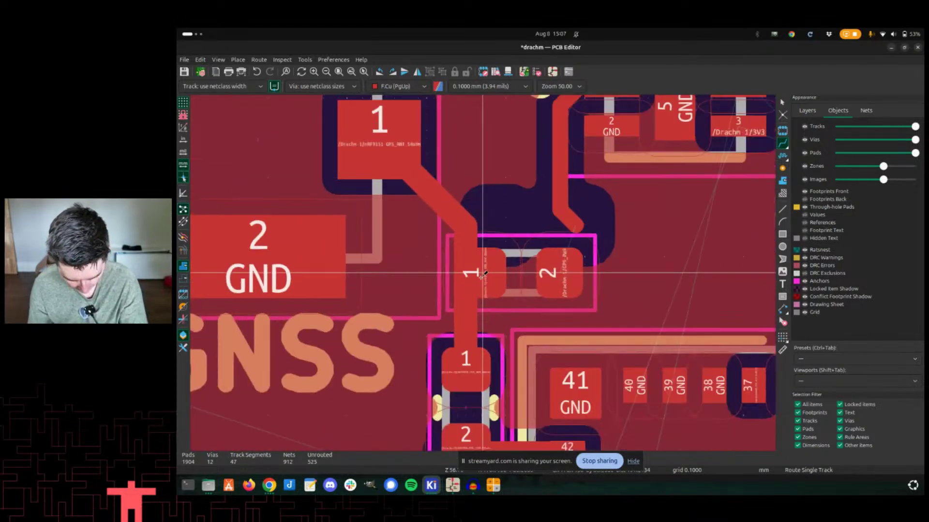
{"action": "scroll", "coordinate": [446, 303], "scroll_direction": "up", "scroll_amount": 3}
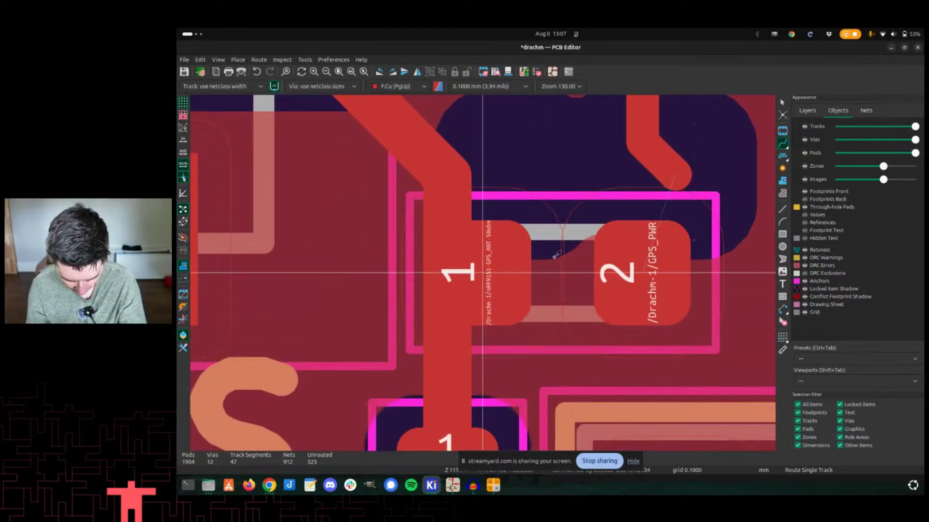
Nudge L1 towards the GPS_ANT track so its pad 1 is centred more closely on it.
{"action": "key", "text": "Escape"}
{"action": "left_click", "coordinate": [507, 285]}
{"action": "key", "text": "m"}
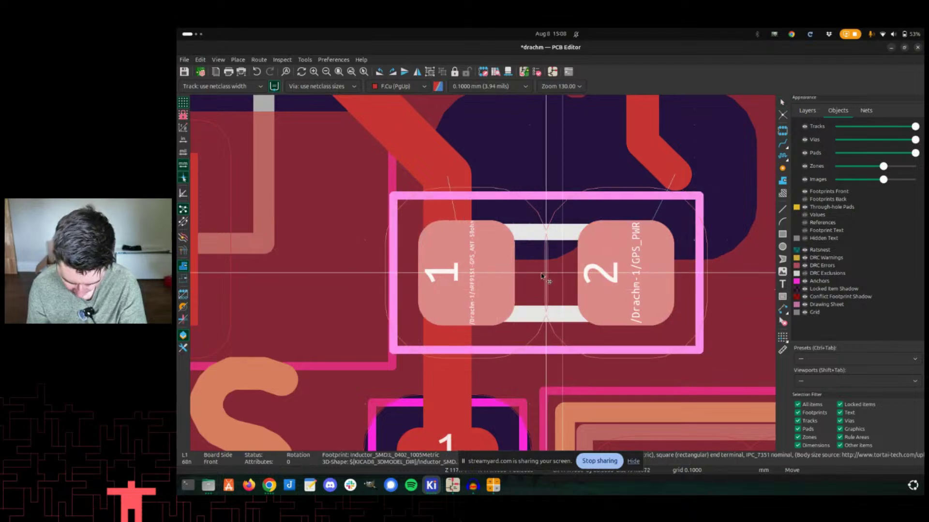
{"action": "left_click", "coordinate": [544, 275]}
{"action": "scroll", "coordinate": [485, 272], "scroll_direction": "down", "scroll_amount": 2}
{"action": "scroll", "coordinate": [485, 272], "scroll_direction": "up", "scroll_amount": 2}
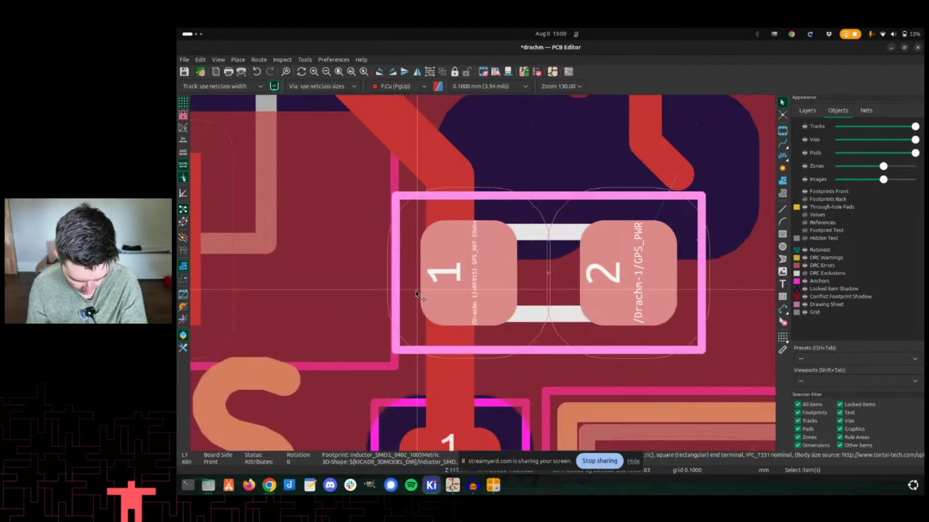
{"action": "scroll", "coordinate": [484, 272], "scroll_direction": "down", "scroll_amount": 2}
{"action": "scroll", "coordinate": [486, 272], "scroll_direction": "up", "scroll_amount": 1, "text": "shift"}
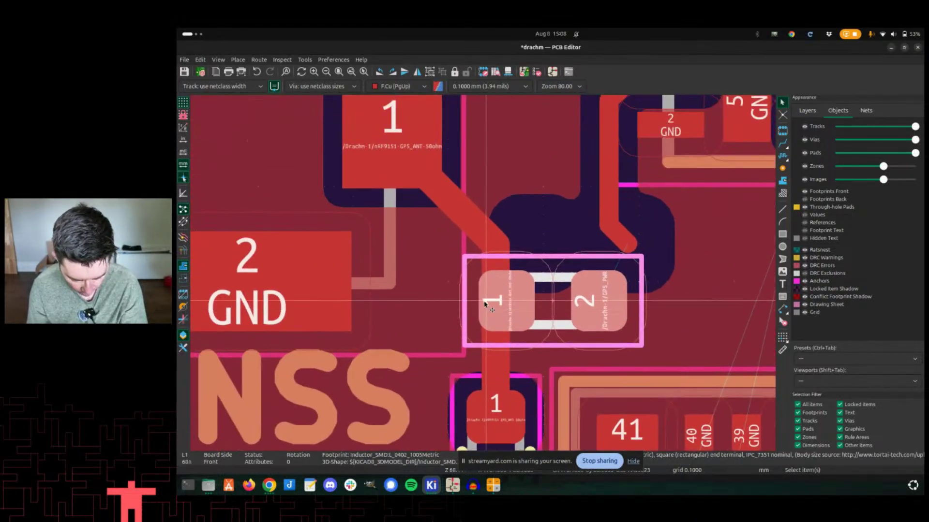
Fillet the corner between the diagonal and vertical GPS_ANT track segments just above L1 pad 1.
{"action": "left_click", "coordinate": [490, 250]}
{"action": "left_click", "coordinate": [527, 226]}
{"action": "left_click", "coordinate": [473, 234]}
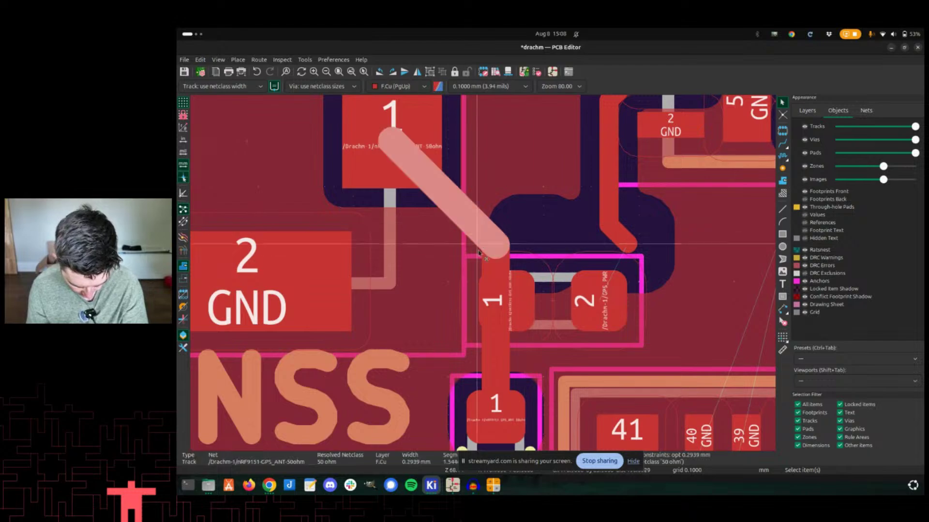
{"action": "left_click", "coordinate": [488, 266], "text": "shift"}
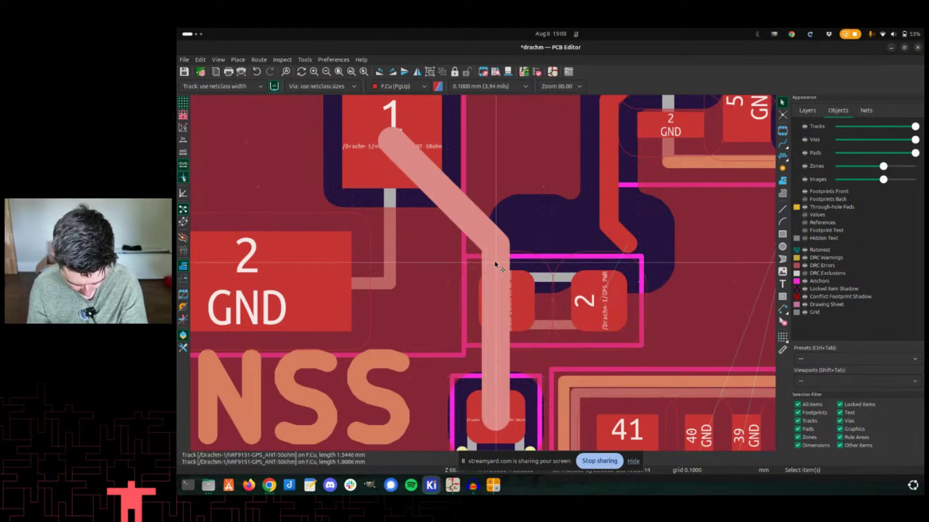
{"action": "right_click", "coordinate": [496, 264]}
{"action": "left_click", "coordinate": [556, 88]}
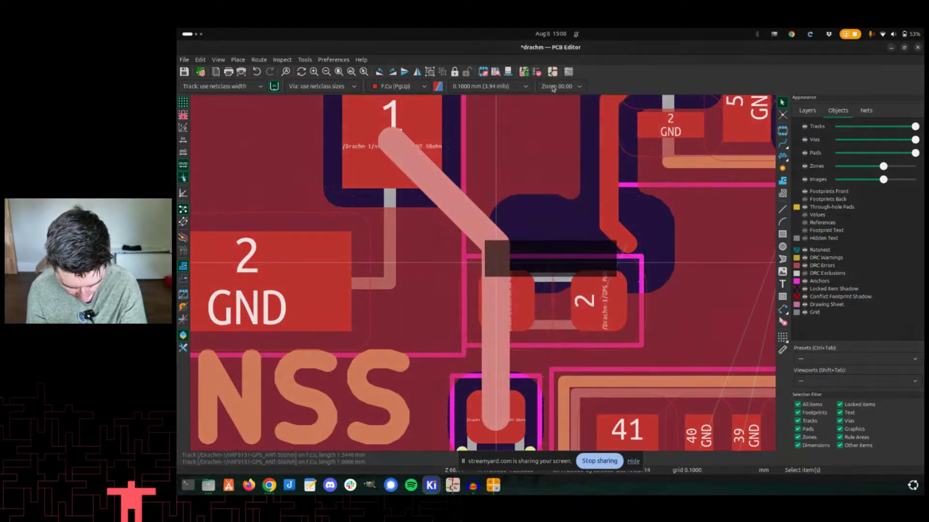
{"action": "key", "text": "Return"}
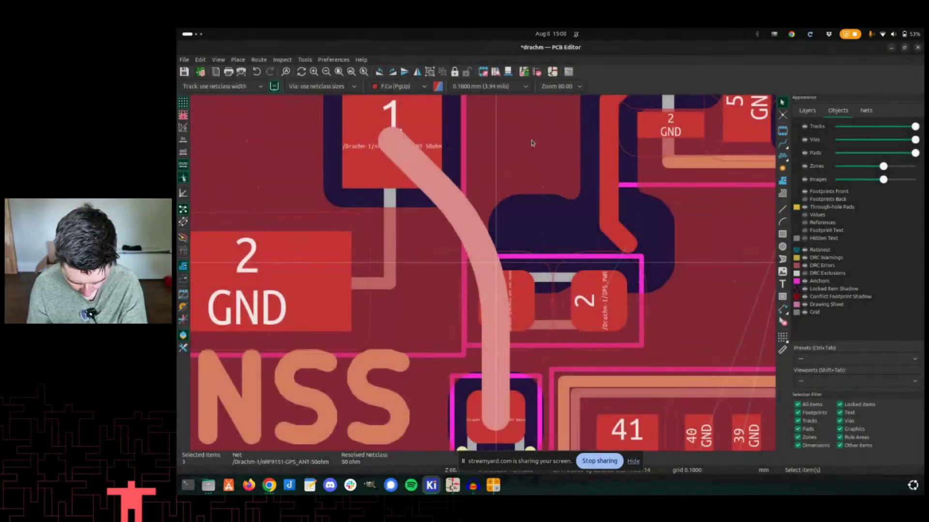
Refill all copper zones so the ground pour follows the curved GPS_ANT track.
{"action": "scroll", "coordinate": [506, 158], "scroll_direction": "down", "scroll_amount": 2}
{"action": "scroll", "coordinate": [483, 277], "scroll_direction": "down", "scroll_amount": 3}
{"action": "scroll", "coordinate": [491, 270], "scroll_direction": "up", "scroll_amount": 4}
{"action": "key", "text": "b"}
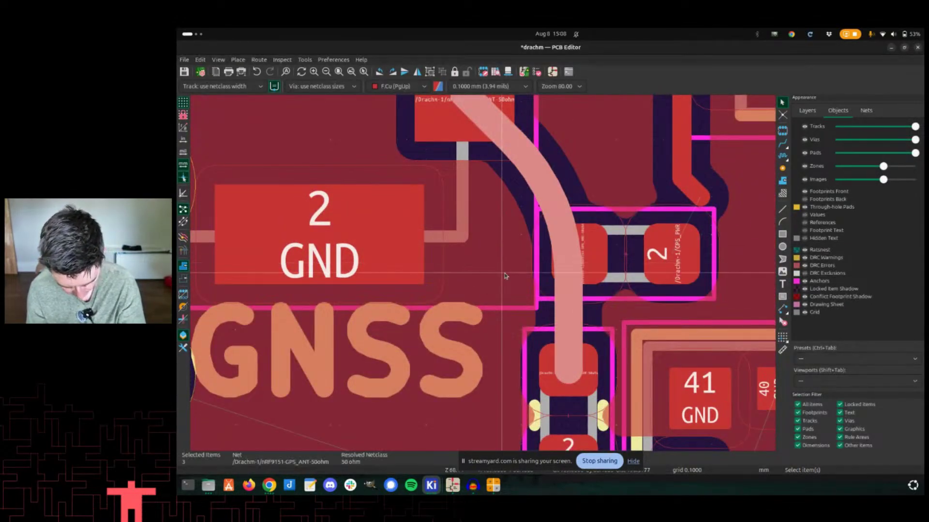
Examine the GNSS connector, L1 and the curved antenna feed in the 3D view, and return to the board layout.
{"action": "key", "text": "alt+3"}
{"action": "scroll", "coordinate": [427, 266], "scroll_direction": "up", "scroll_amount": 2}
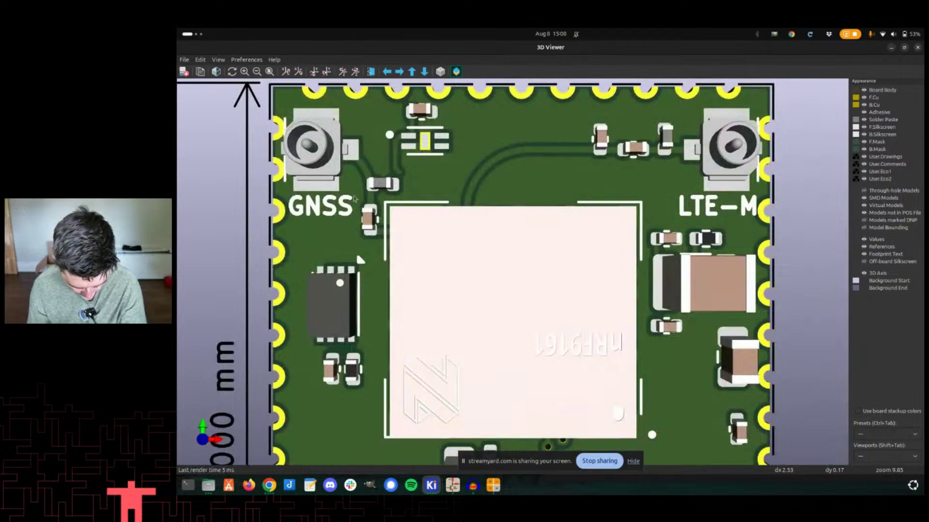
{"action": "scroll", "coordinate": [427, 266], "scroll_direction": "up", "scroll_amount": 5}
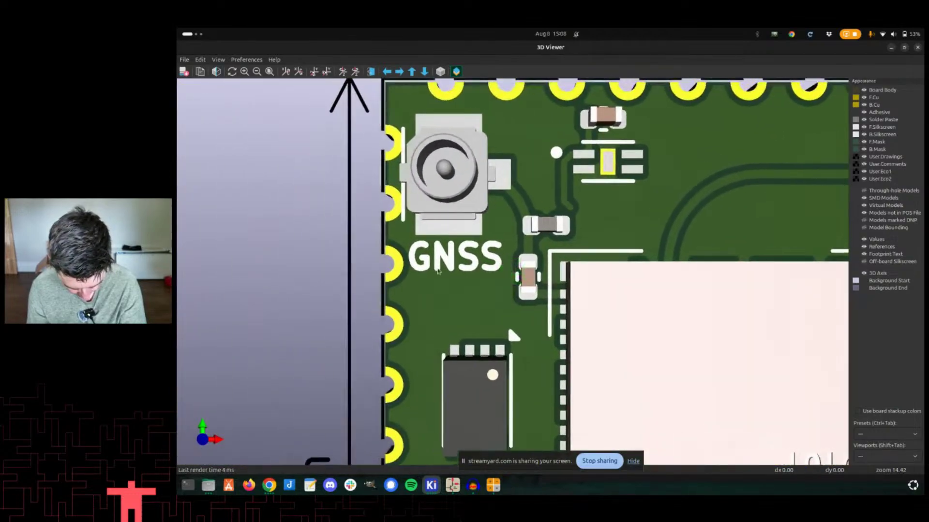
{"action": "key", "text": "alt+Tab"}
Inspect how L1 pad 1 sits on the curved GPS_ANT track and the zone clearances around both of its pads.
{"action": "scroll", "coordinate": [573, 251], "scroll_direction": "down", "scroll_amount": 3}
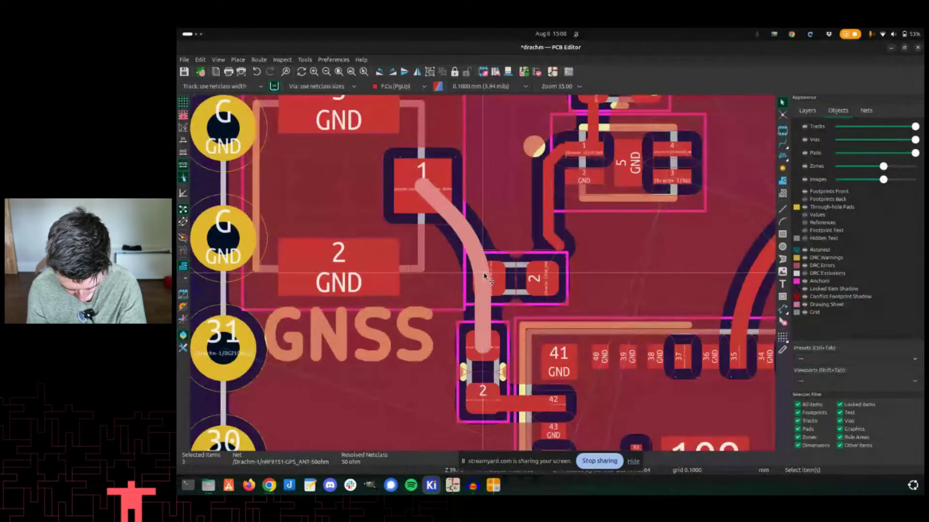
{"action": "scroll", "coordinate": [485, 272], "scroll_direction": "up", "scroll_amount": 5}
{"action": "scroll", "coordinate": [512, 274], "scroll_direction": "down", "scroll_amount": 3}
{"action": "scroll", "coordinate": [515, 271], "scroll_direction": "up", "scroll_amount": 5}
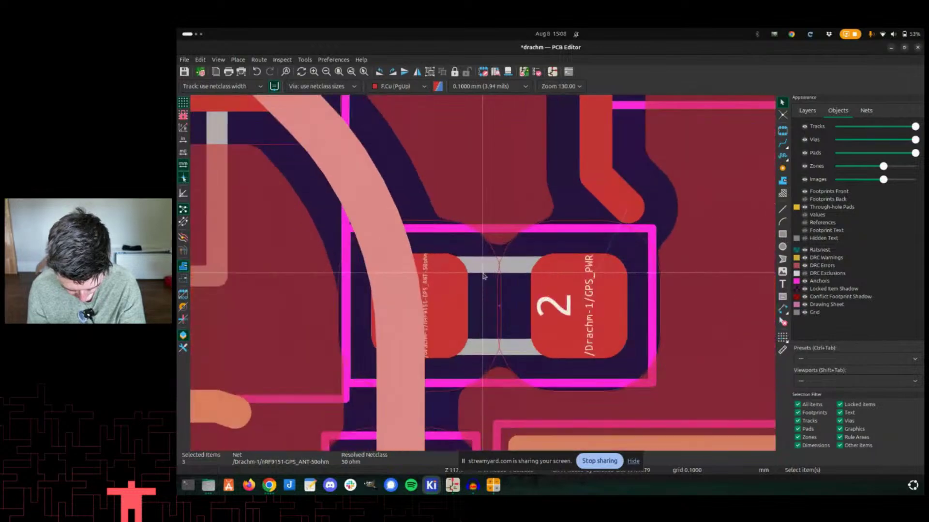
{"action": "left_click", "coordinate": [500, 245]}
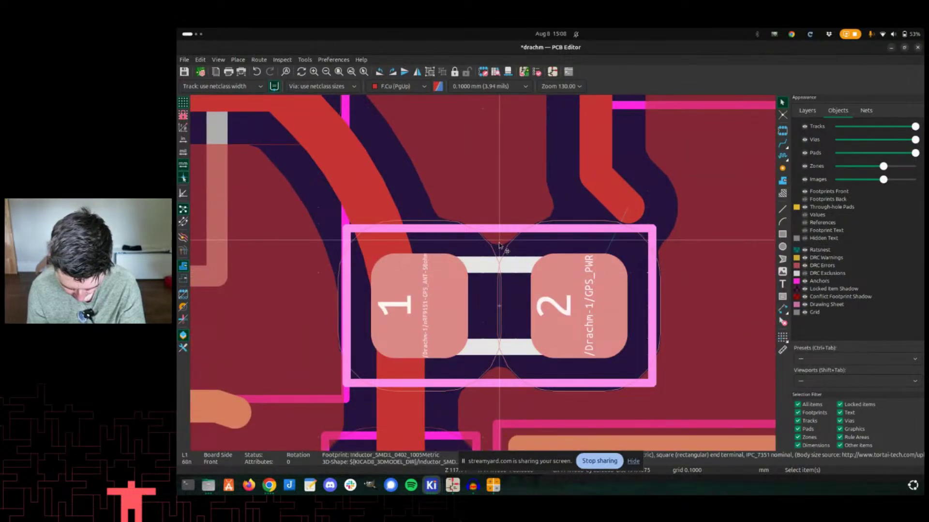
{"action": "scroll", "coordinate": [499, 245], "scroll_direction": "down", "scroll_amount": 3}
{"action": "scroll", "coordinate": [489, 271], "scroll_direction": "up", "scroll_amount": 2}
{"action": "scroll", "coordinate": [484, 276], "scroll_direction": "down", "scroll_amount": 4}
{"action": "scroll", "coordinate": [483, 276], "scroll_direction": "down", "scroll_amount": 1}
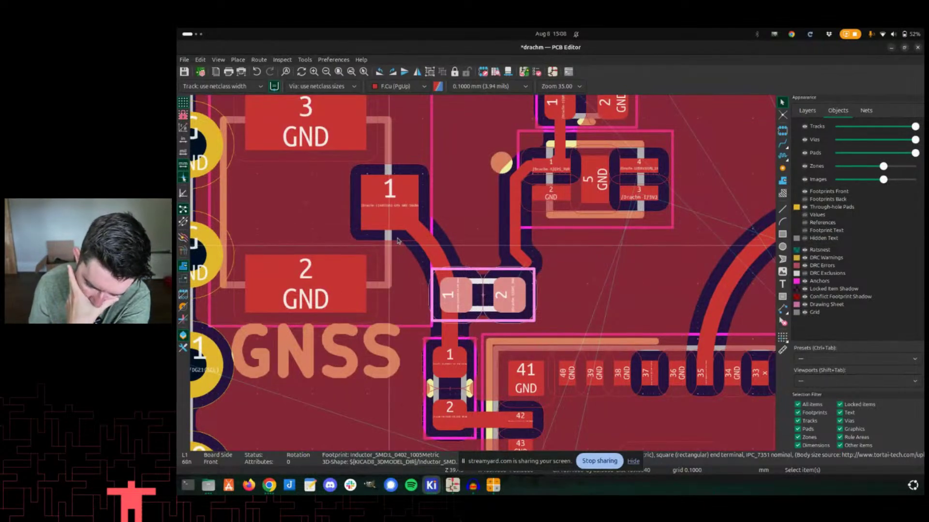
{"action": "scroll", "coordinate": [489, 281], "scroll_direction": "up", "scroll_amount": 2}
{"action": "scroll", "coordinate": [488, 281], "scroll_direction": "up", "scroll_amount": 6}
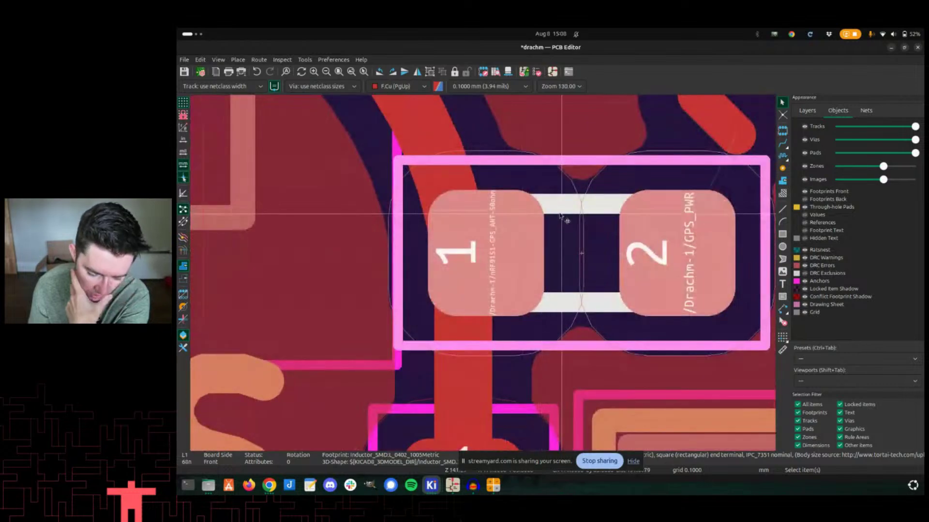
{"action": "scroll", "coordinate": [508, 276], "scroll_direction": "down", "scroll_amount": 5}
{"action": "scroll", "coordinate": [522, 265], "scroll_direction": "up", "scroll_amount": 4}
{"action": "scroll", "coordinate": [522, 265], "scroll_direction": "down", "scroll_amount": 1}
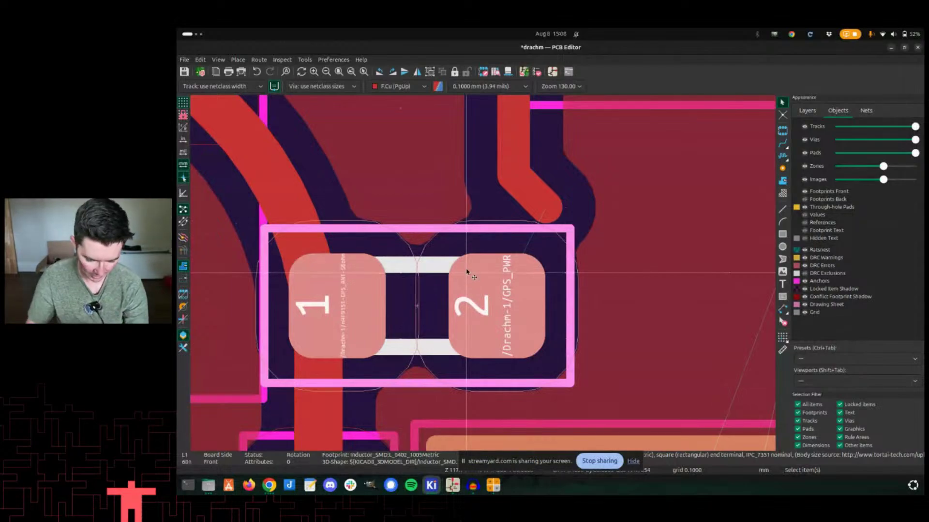
Save the board with the curved GPS_ANT feed on Drachm-1.
{"action": "scroll", "coordinate": [483, 277], "scroll_direction": "down", "scroll_amount": 4}
{"action": "scroll", "coordinate": [482, 277], "scroll_direction": "down", "scroll_amount": 3}
{"action": "scroll", "coordinate": [427, 219], "scroll_direction": "down", "scroll_amount": 3}
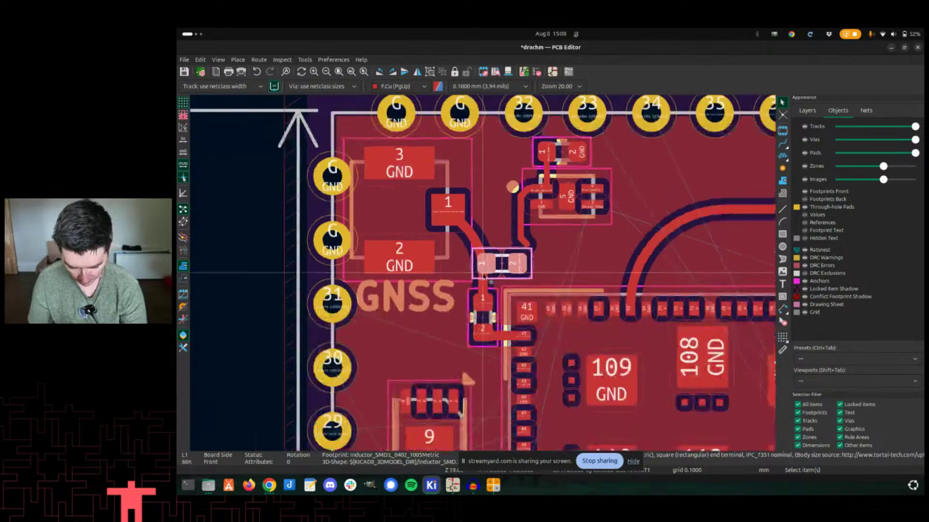
{"action": "scroll", "coordinate": [427, 219], "scroll_direction": "down", "scroll_amount": 4}
{"action": "key", "text": "ctrl+s"}
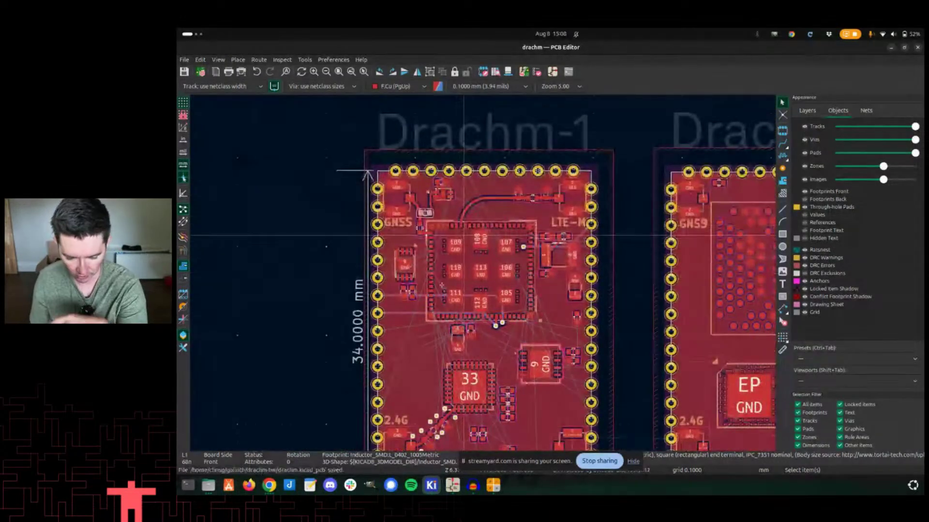